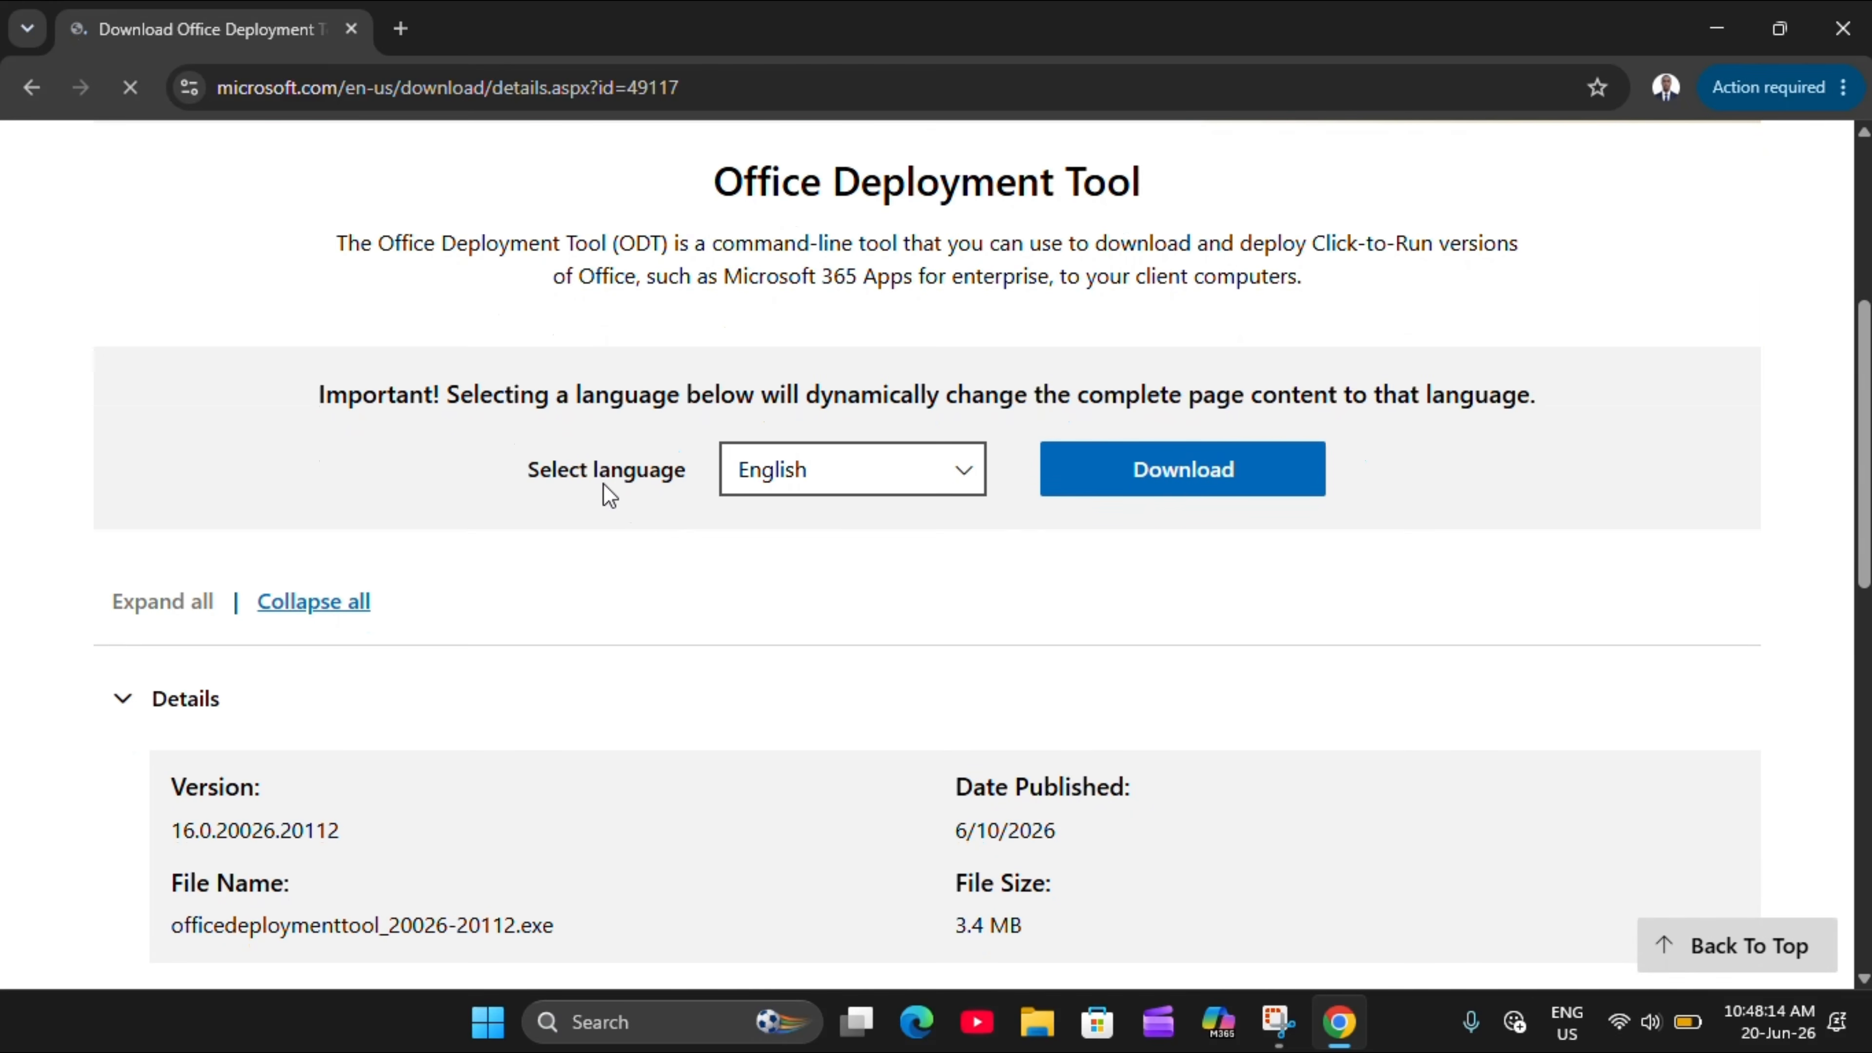
# Choose English as the language and download the Office Deployment Tool
pyautogui.click(890, 481)
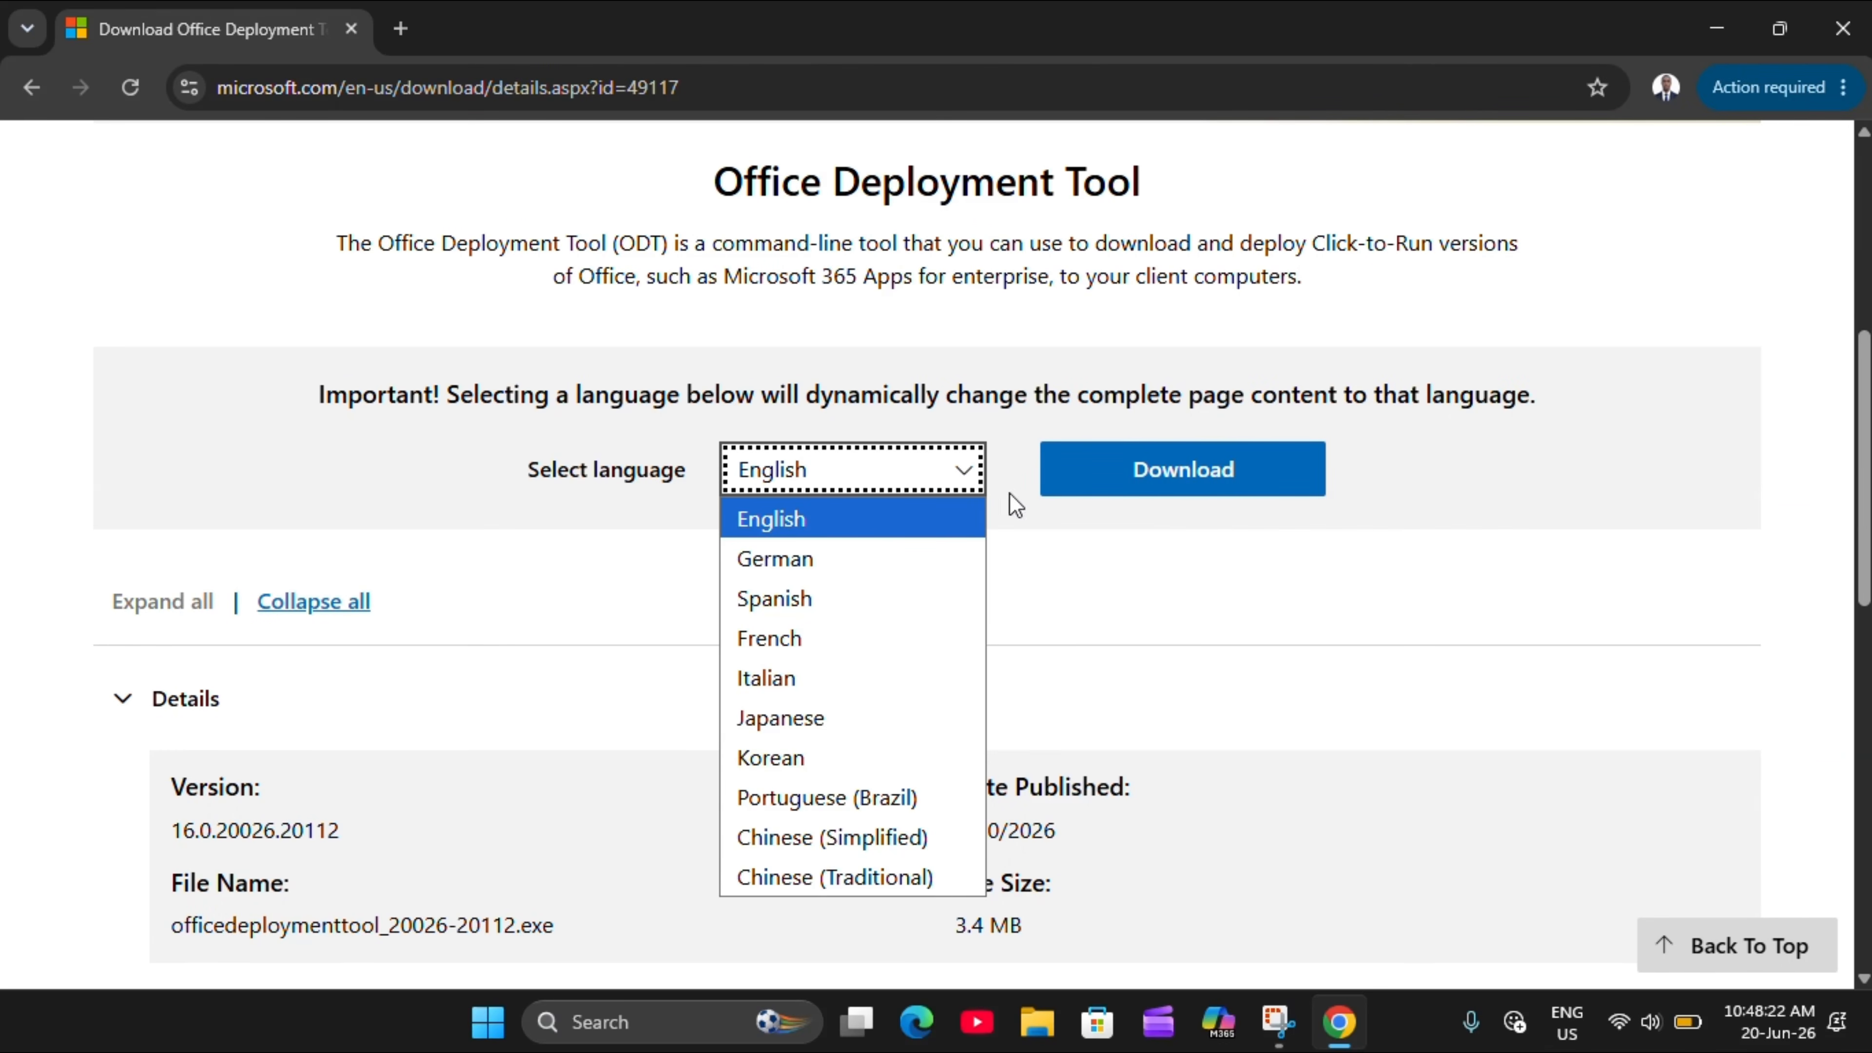
pyautogui.click(897, 527)
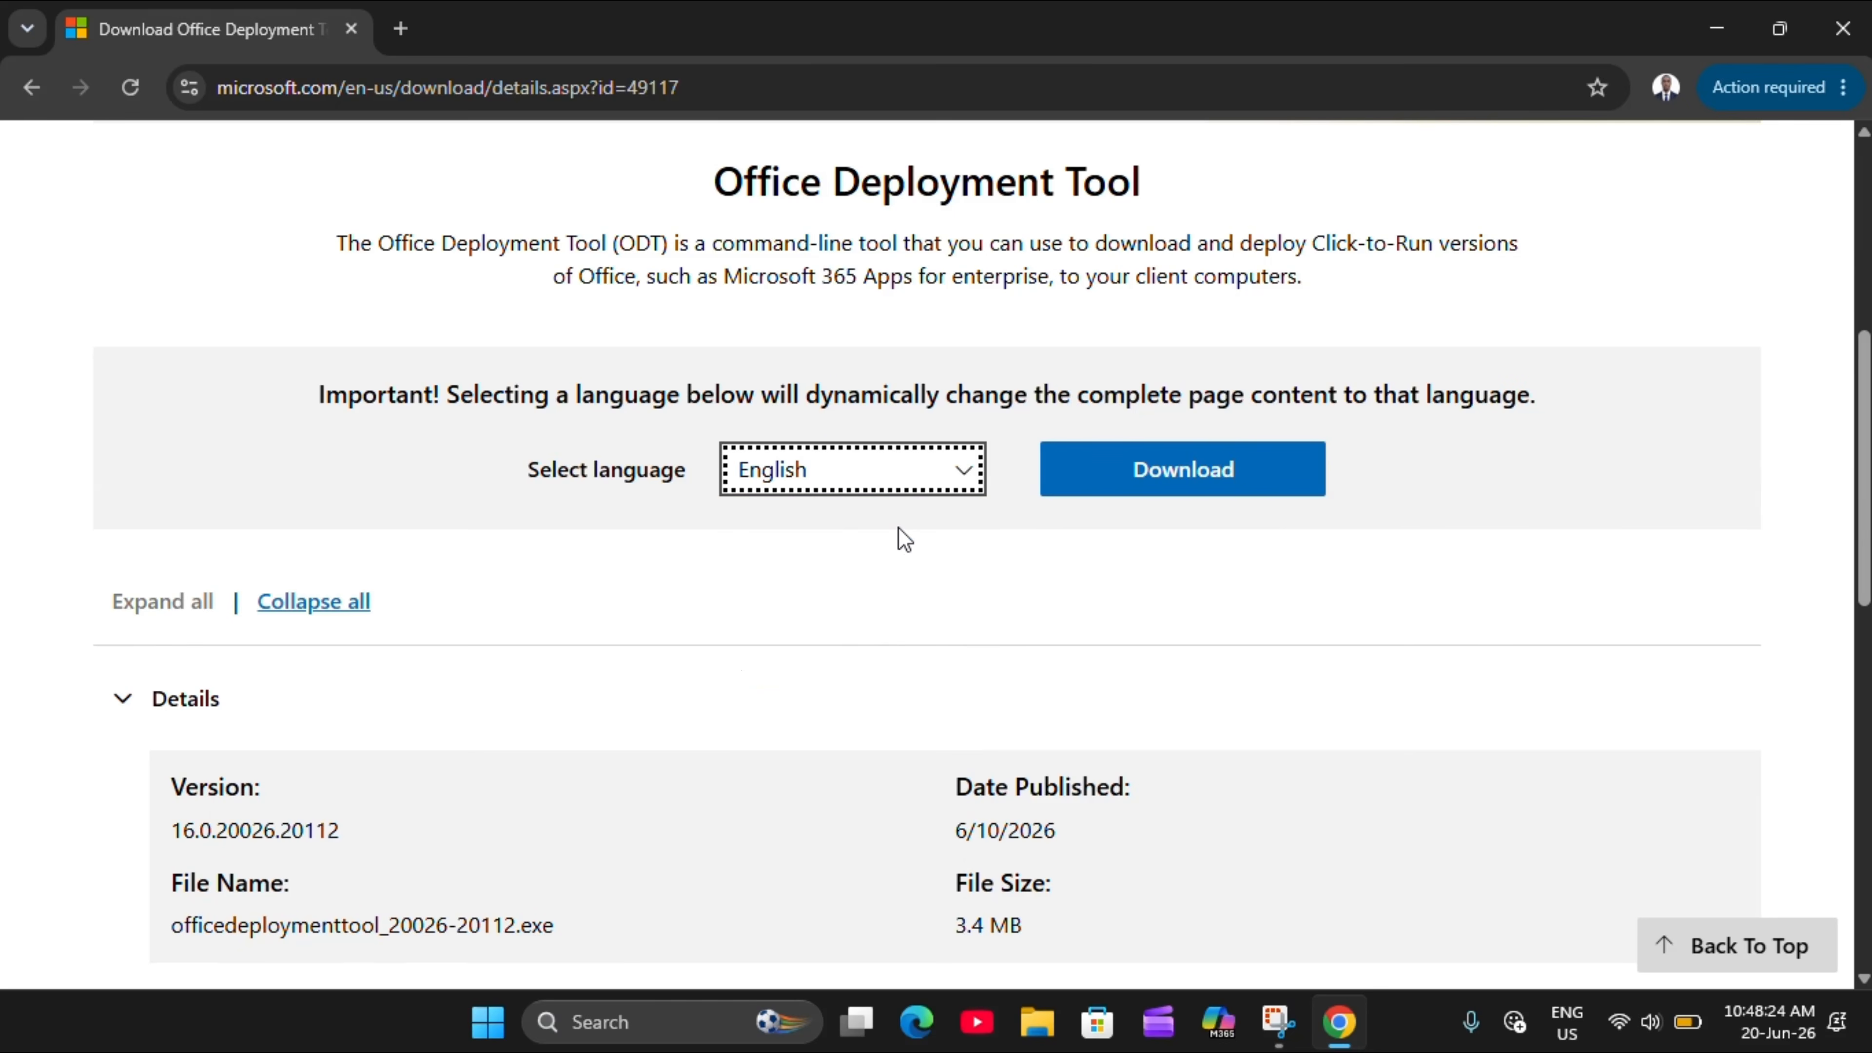
pyautogui.click(1122, 474)
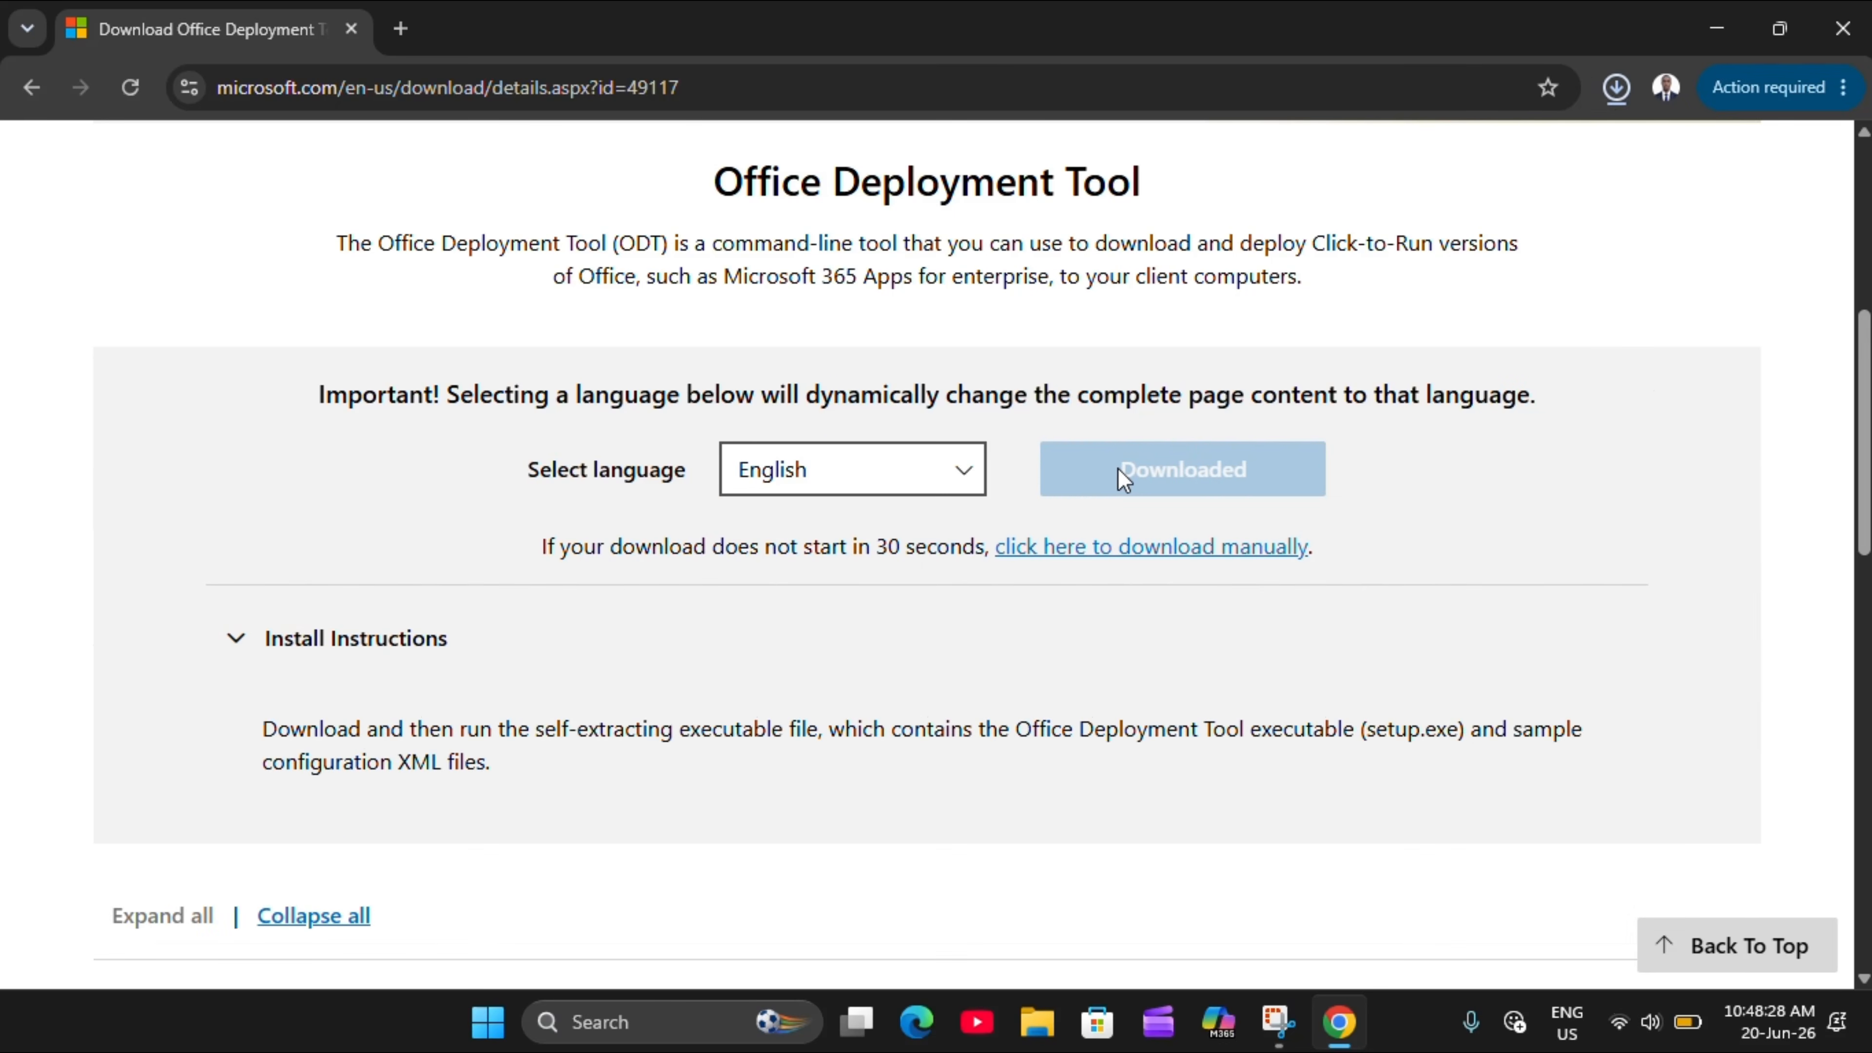
# Check the downloaded Office Deployment Tool in the Downloads folder, and close the folder and browser windows
pyautogui.moveTo(1599, 171)
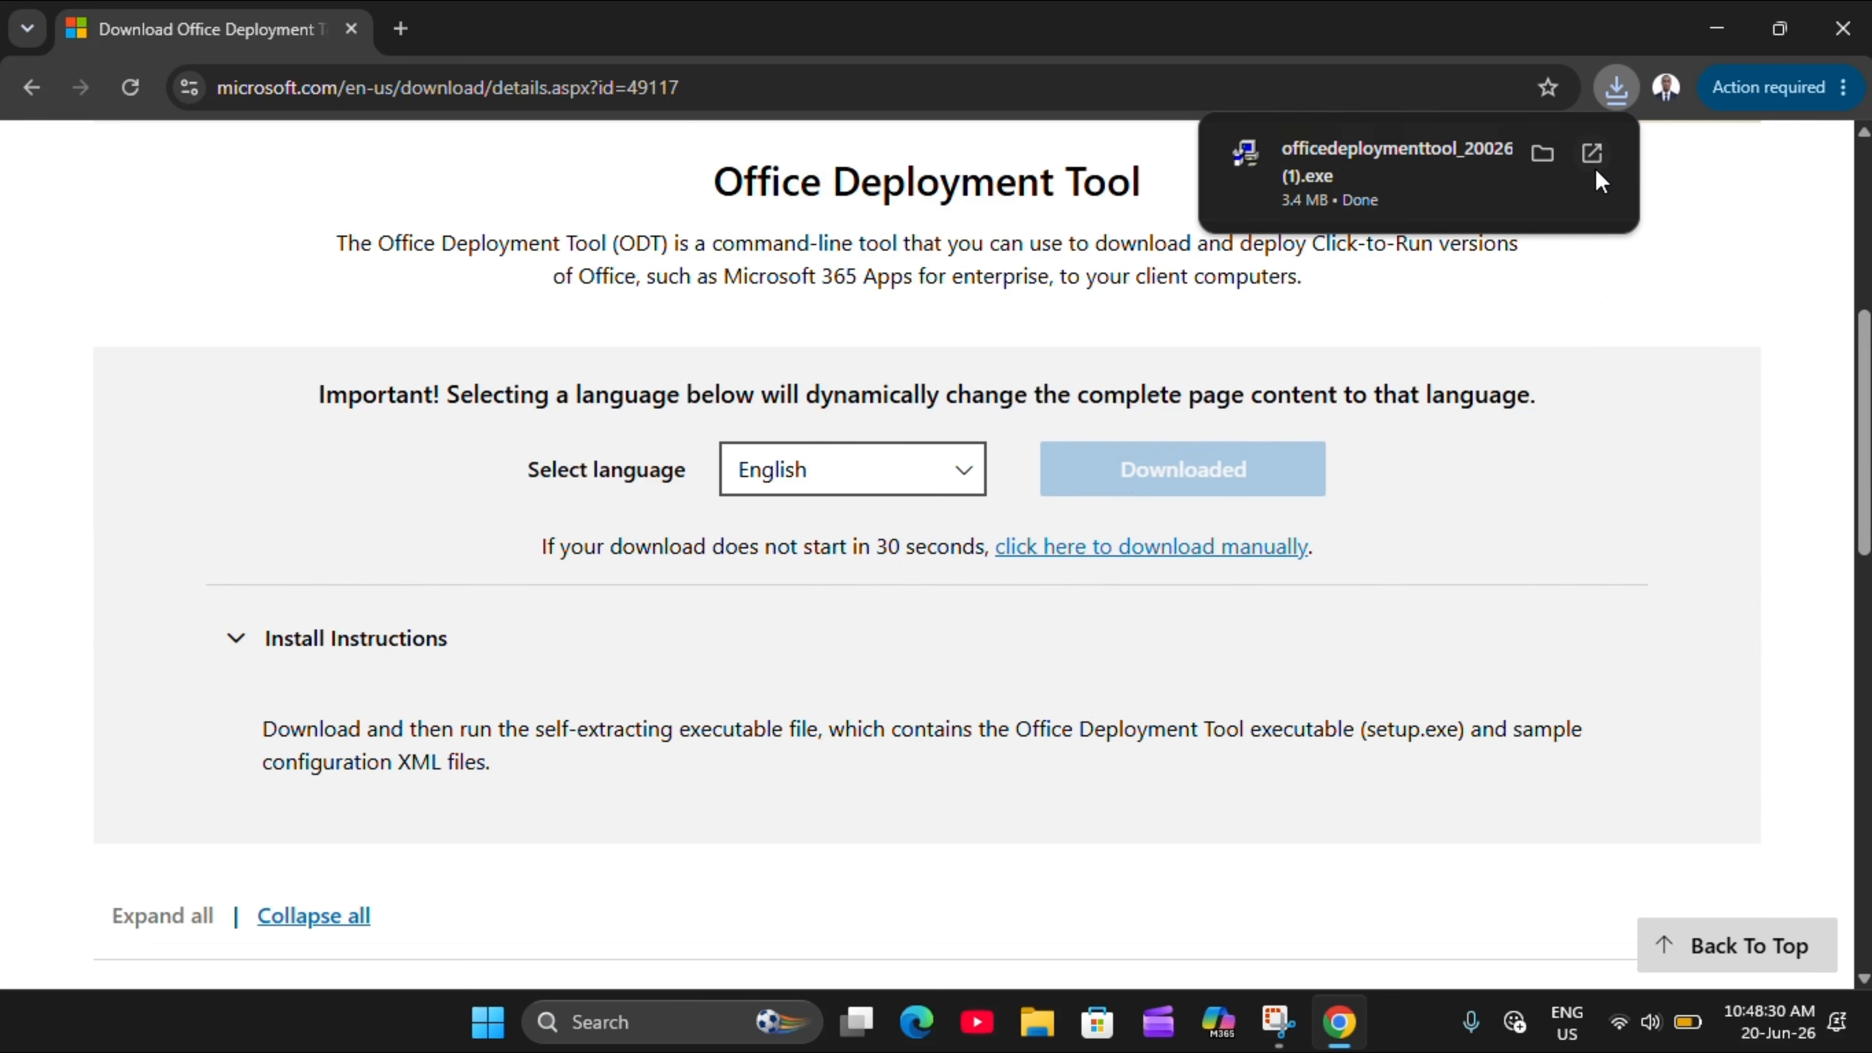
pyautogui.click(1541, 152)
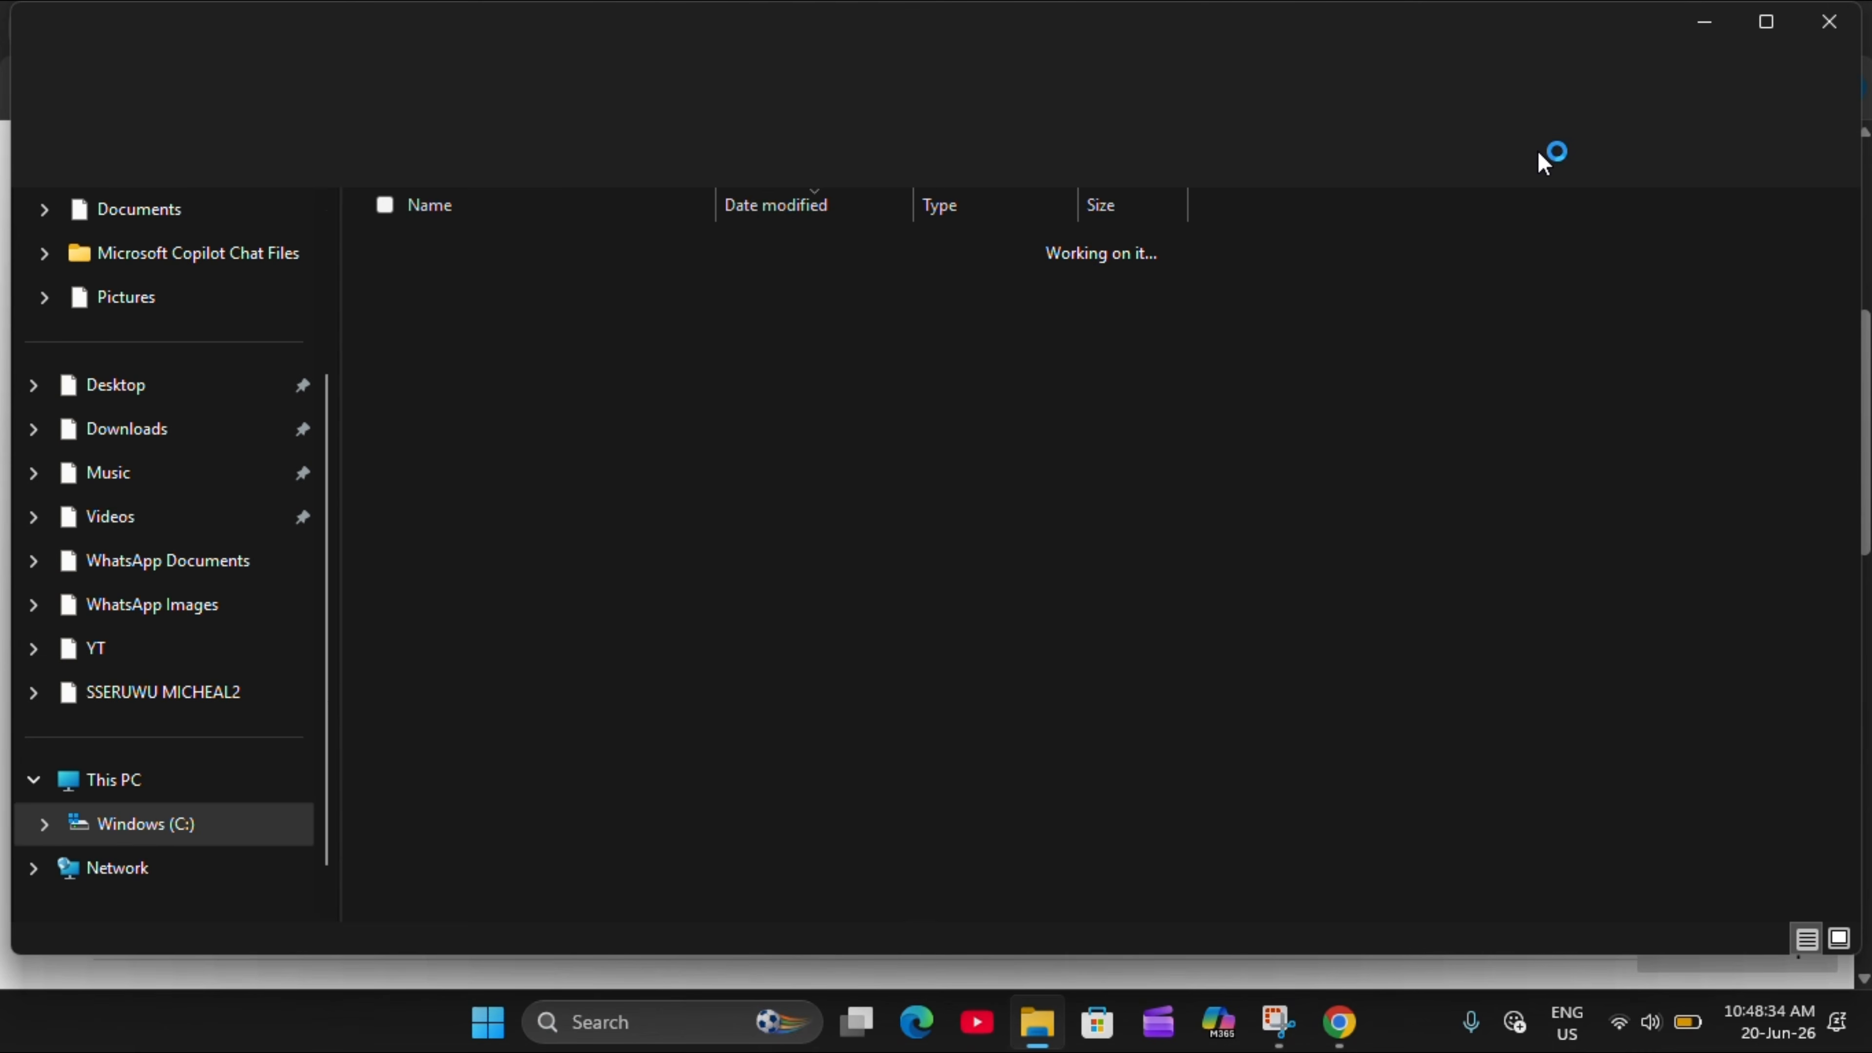
pyautogui.click(155, 450)
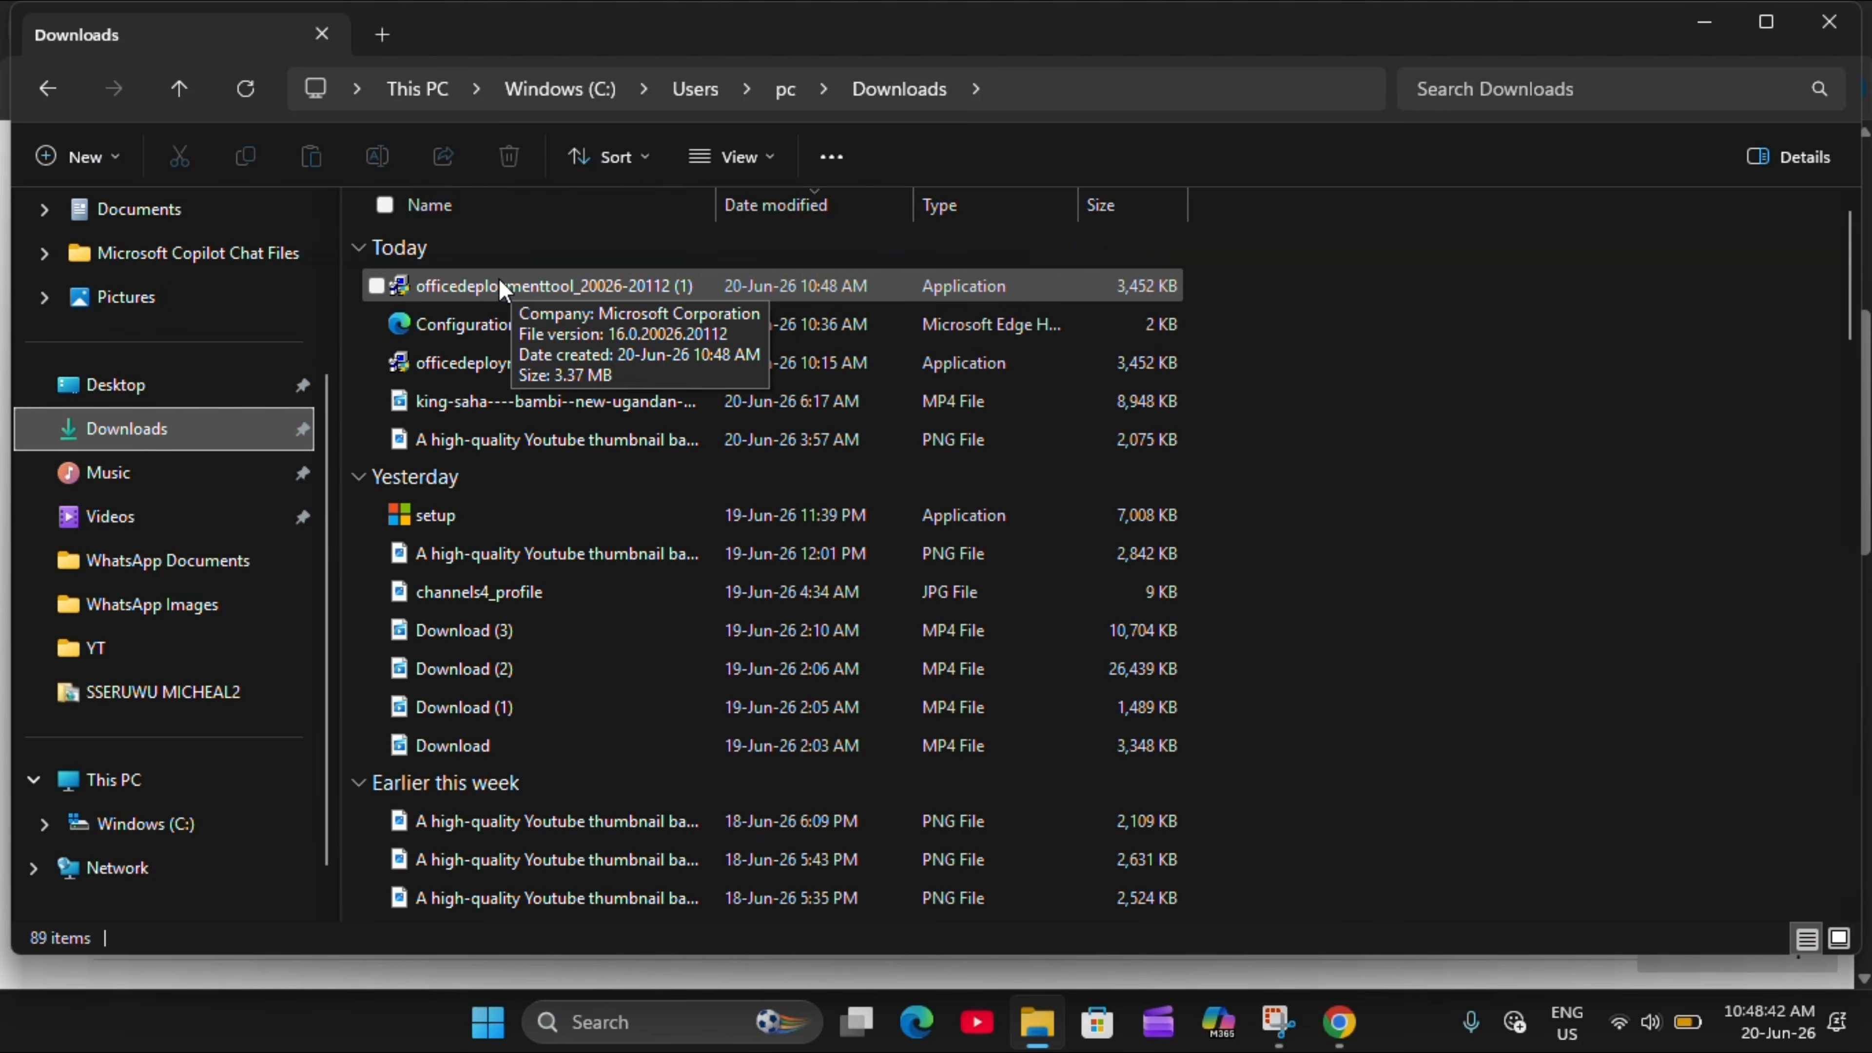
pyautogui.click(1845, 30)
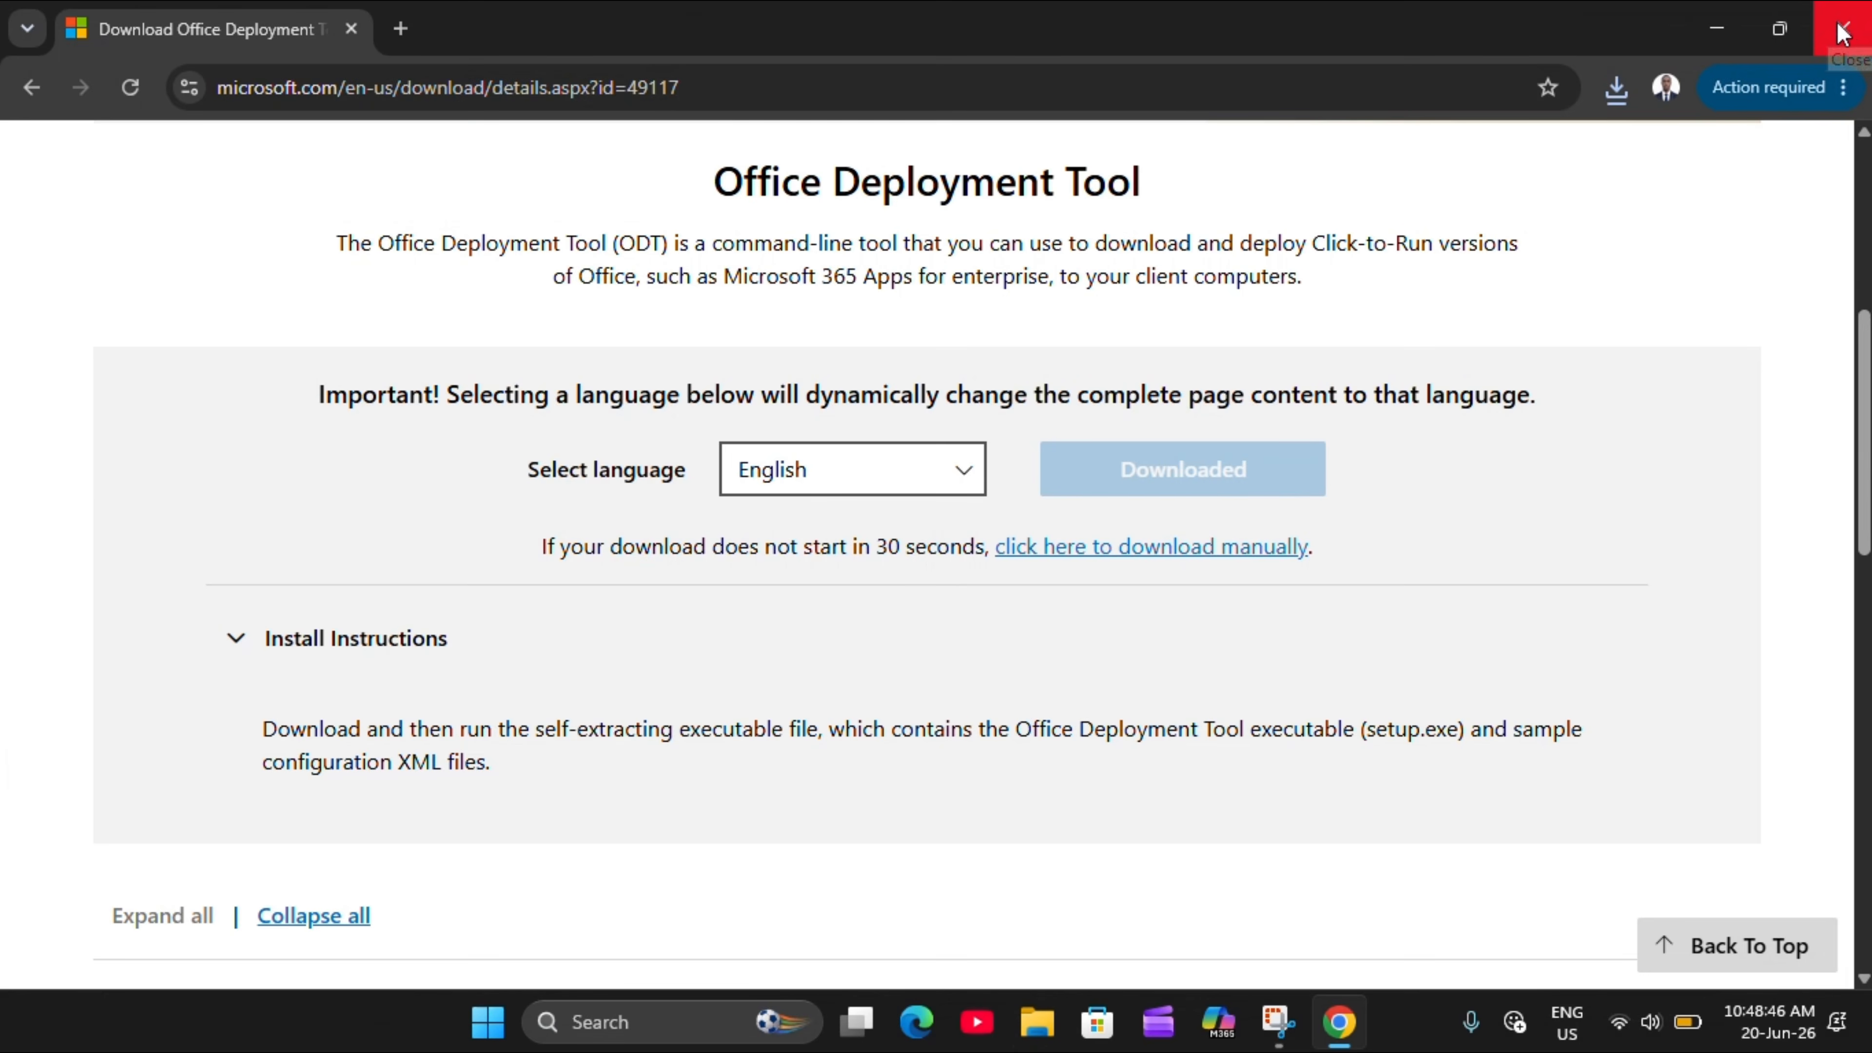
pyautogui.click(1843, 30)
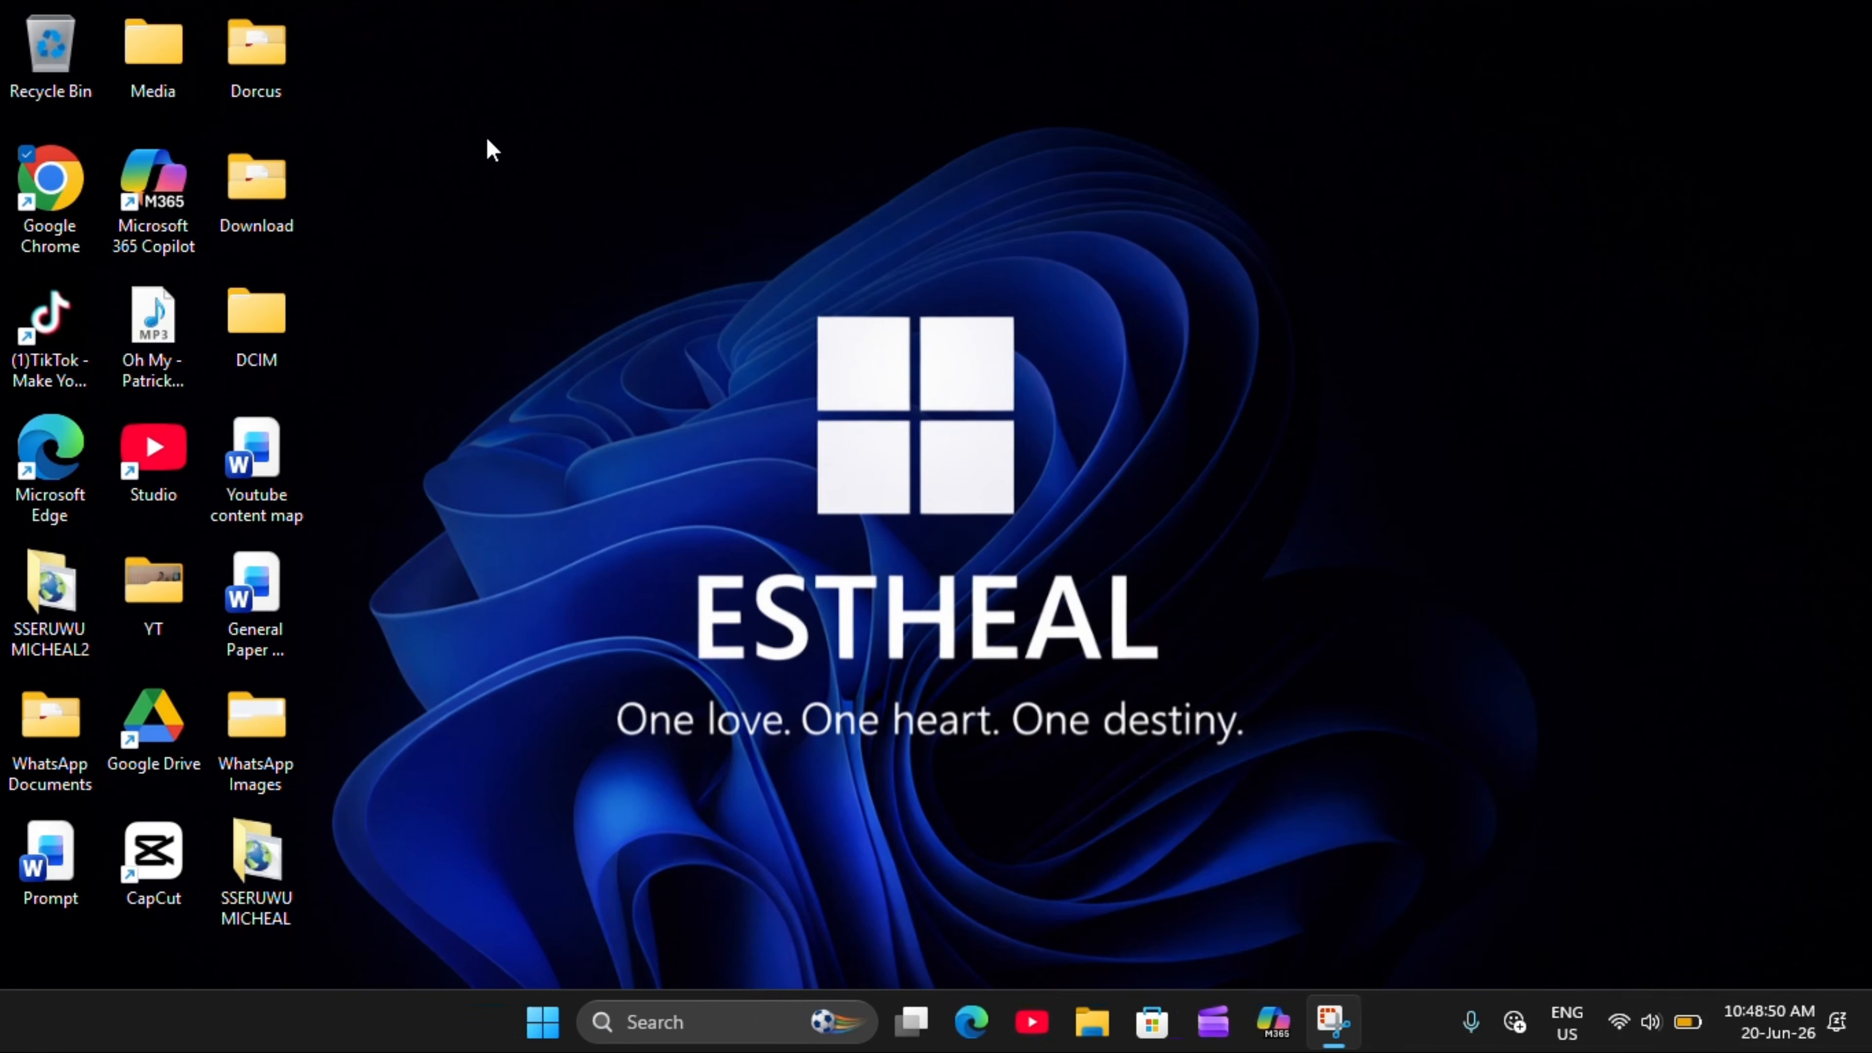
# Create a new folder named "Office 2026" on the desktop
pyautogui.click(504, 214)
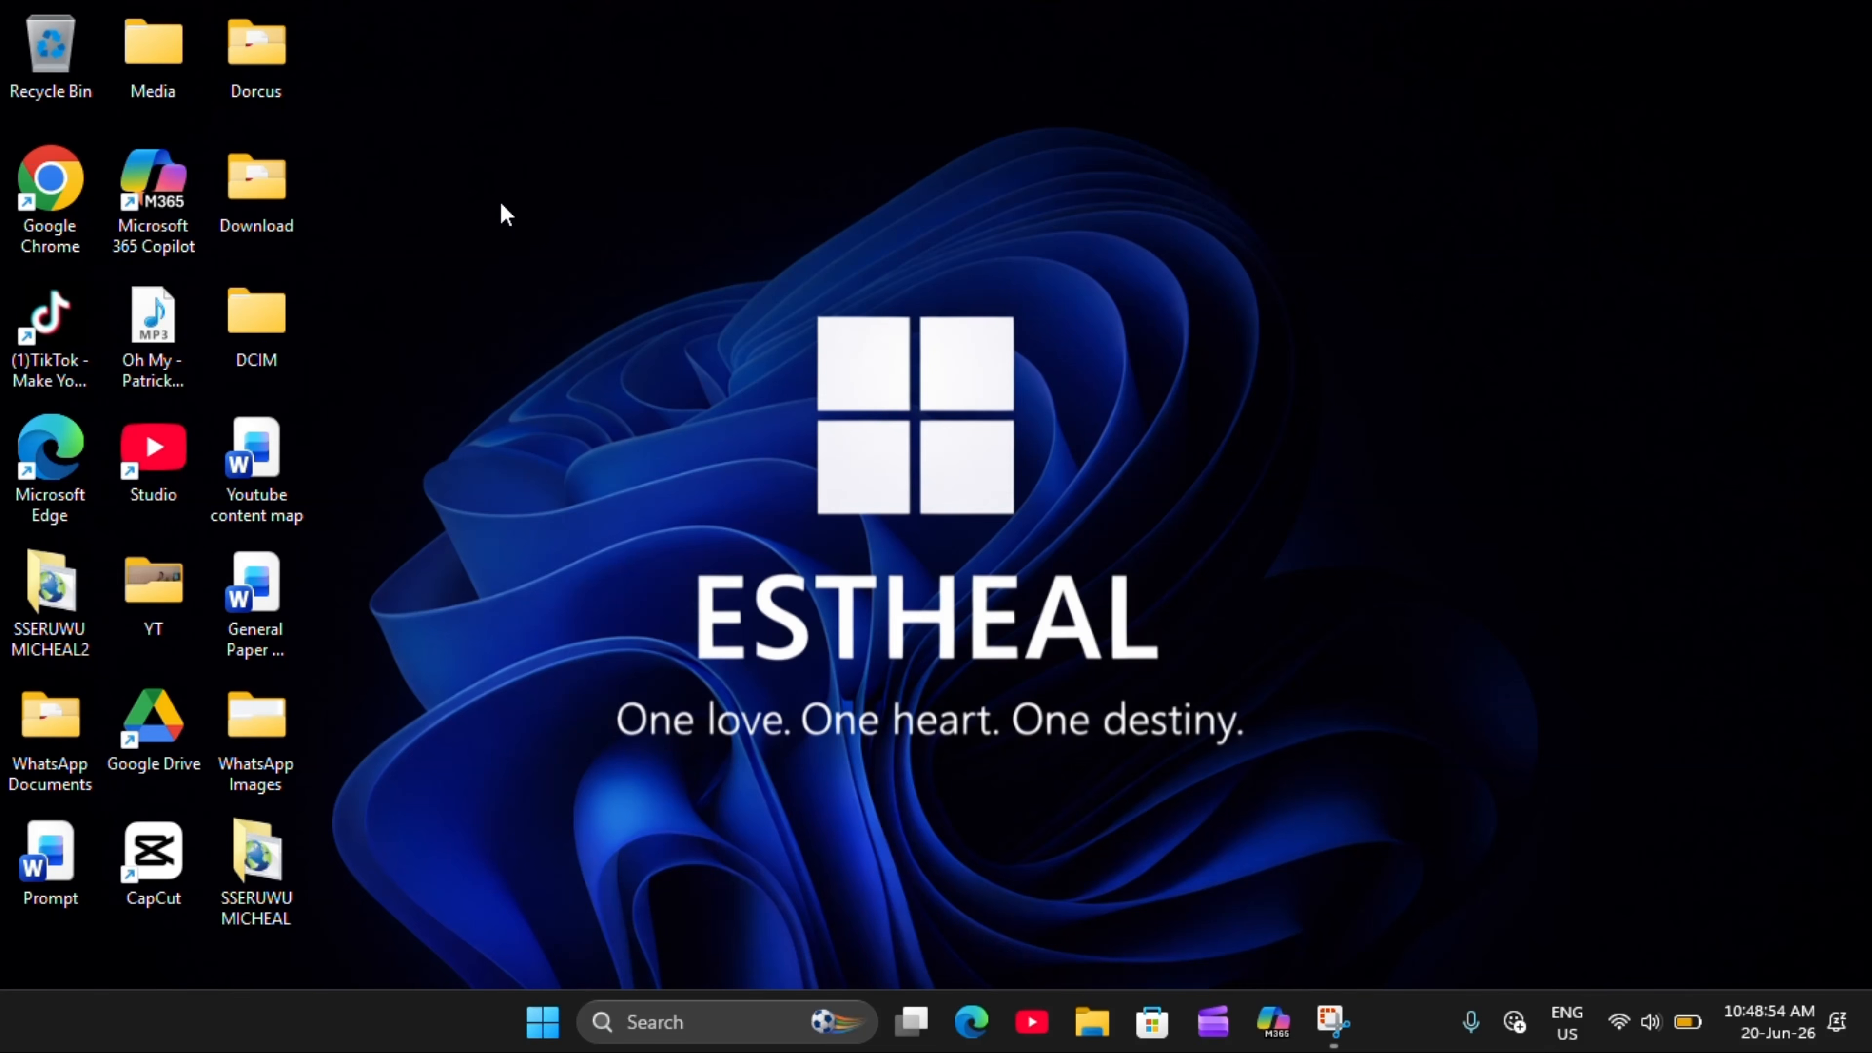
pyautogui.rightClick(527, 210)
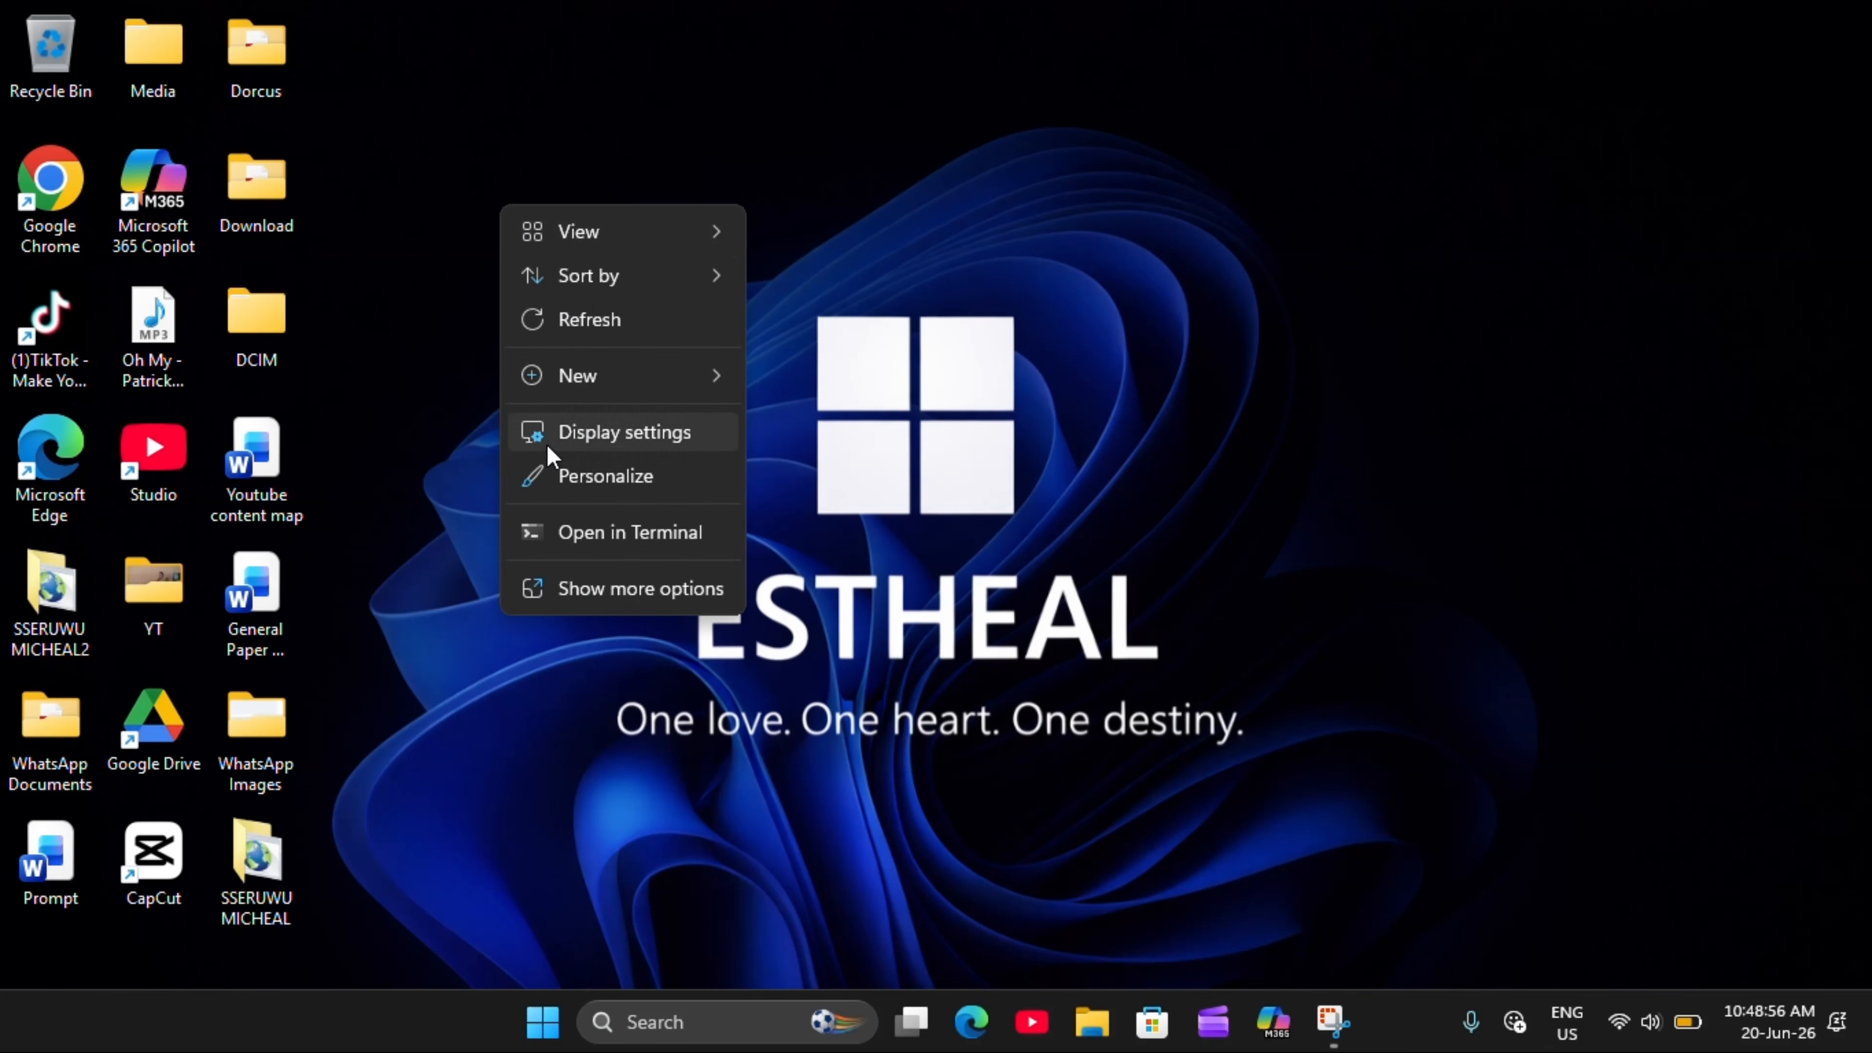
pyautogui.moveTo(614, 375)
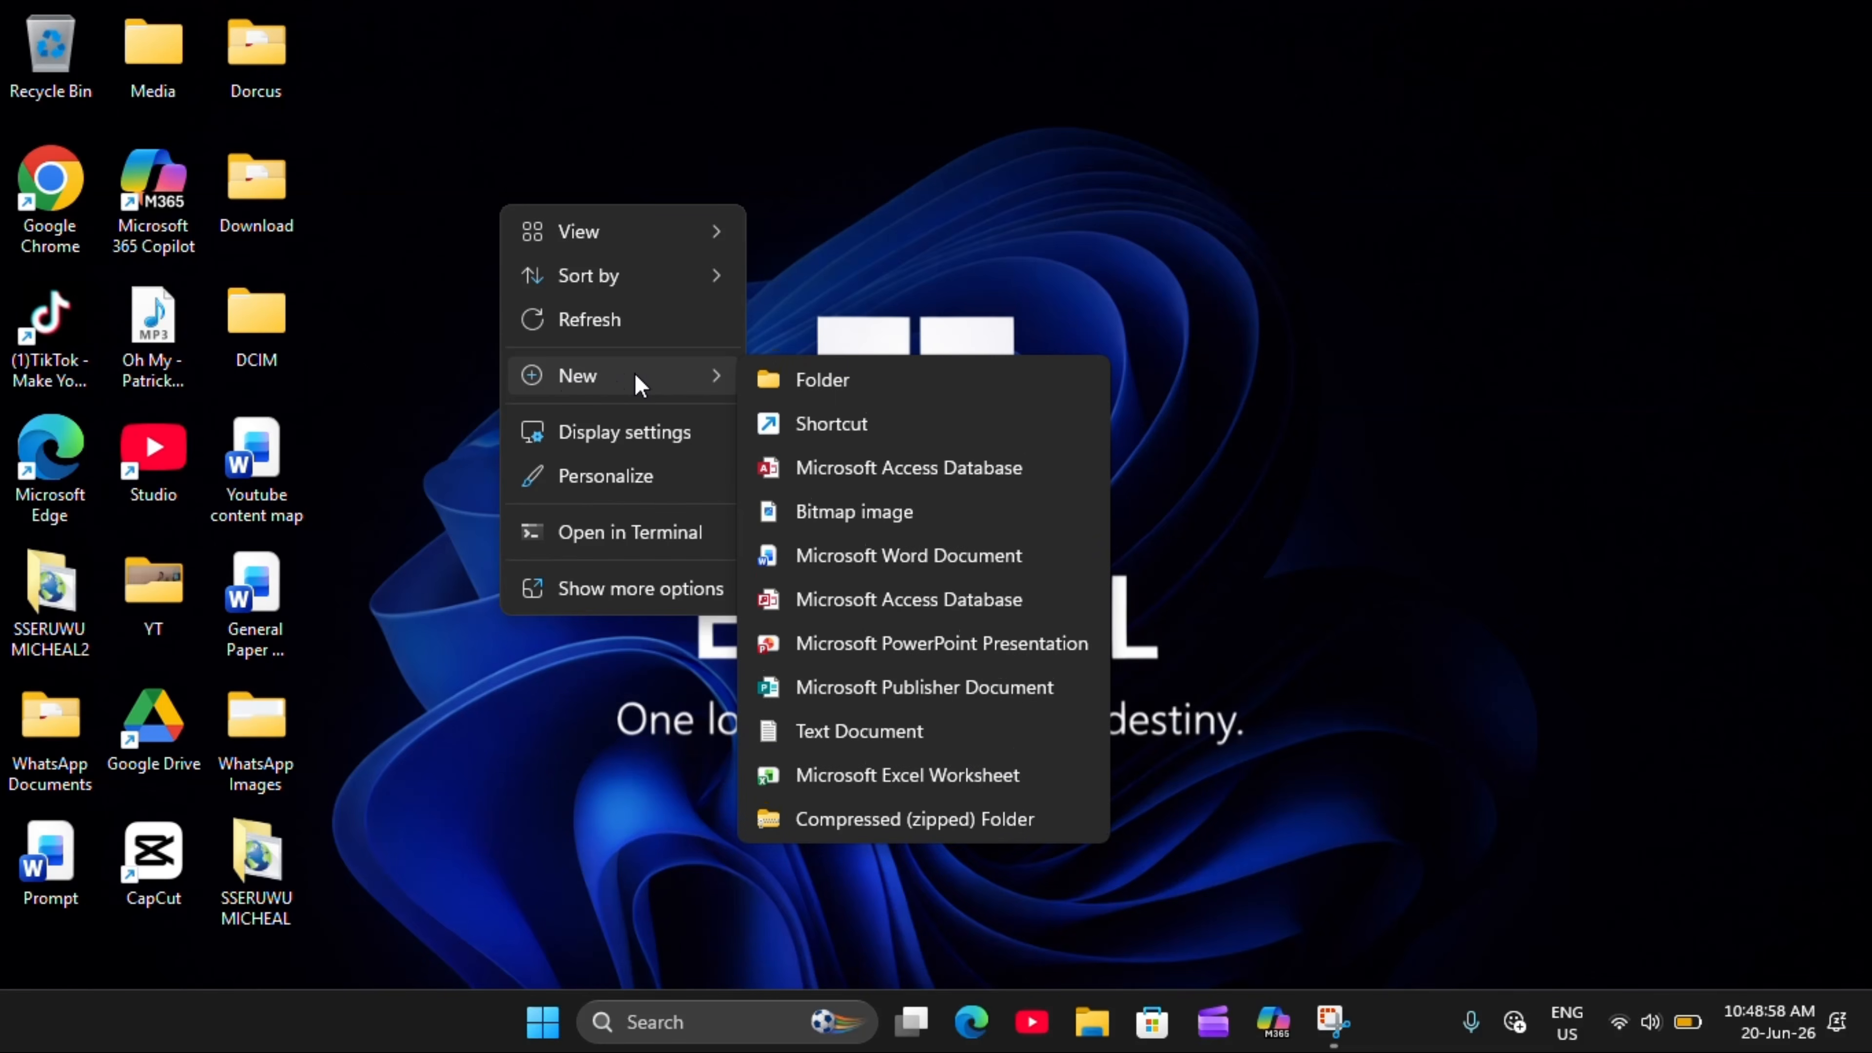
pyautogui.click(778, 379)
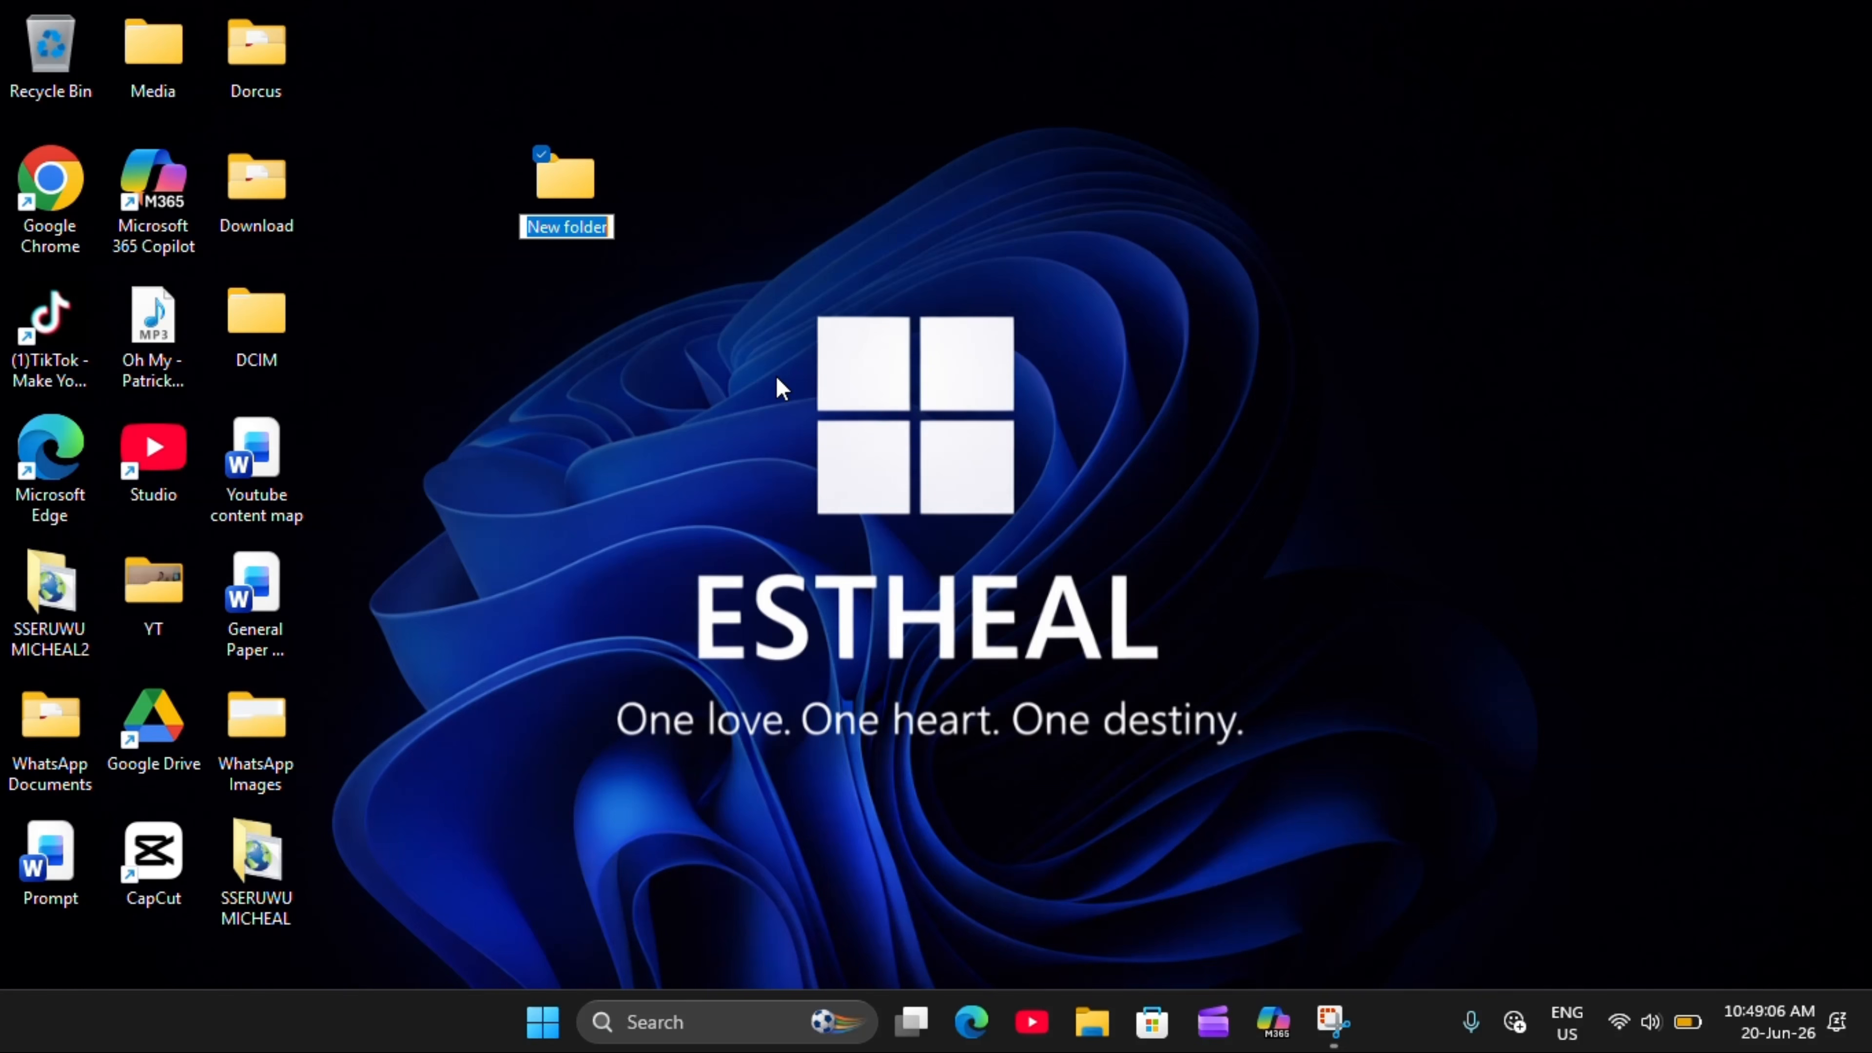
pyautogui.write('Offic')
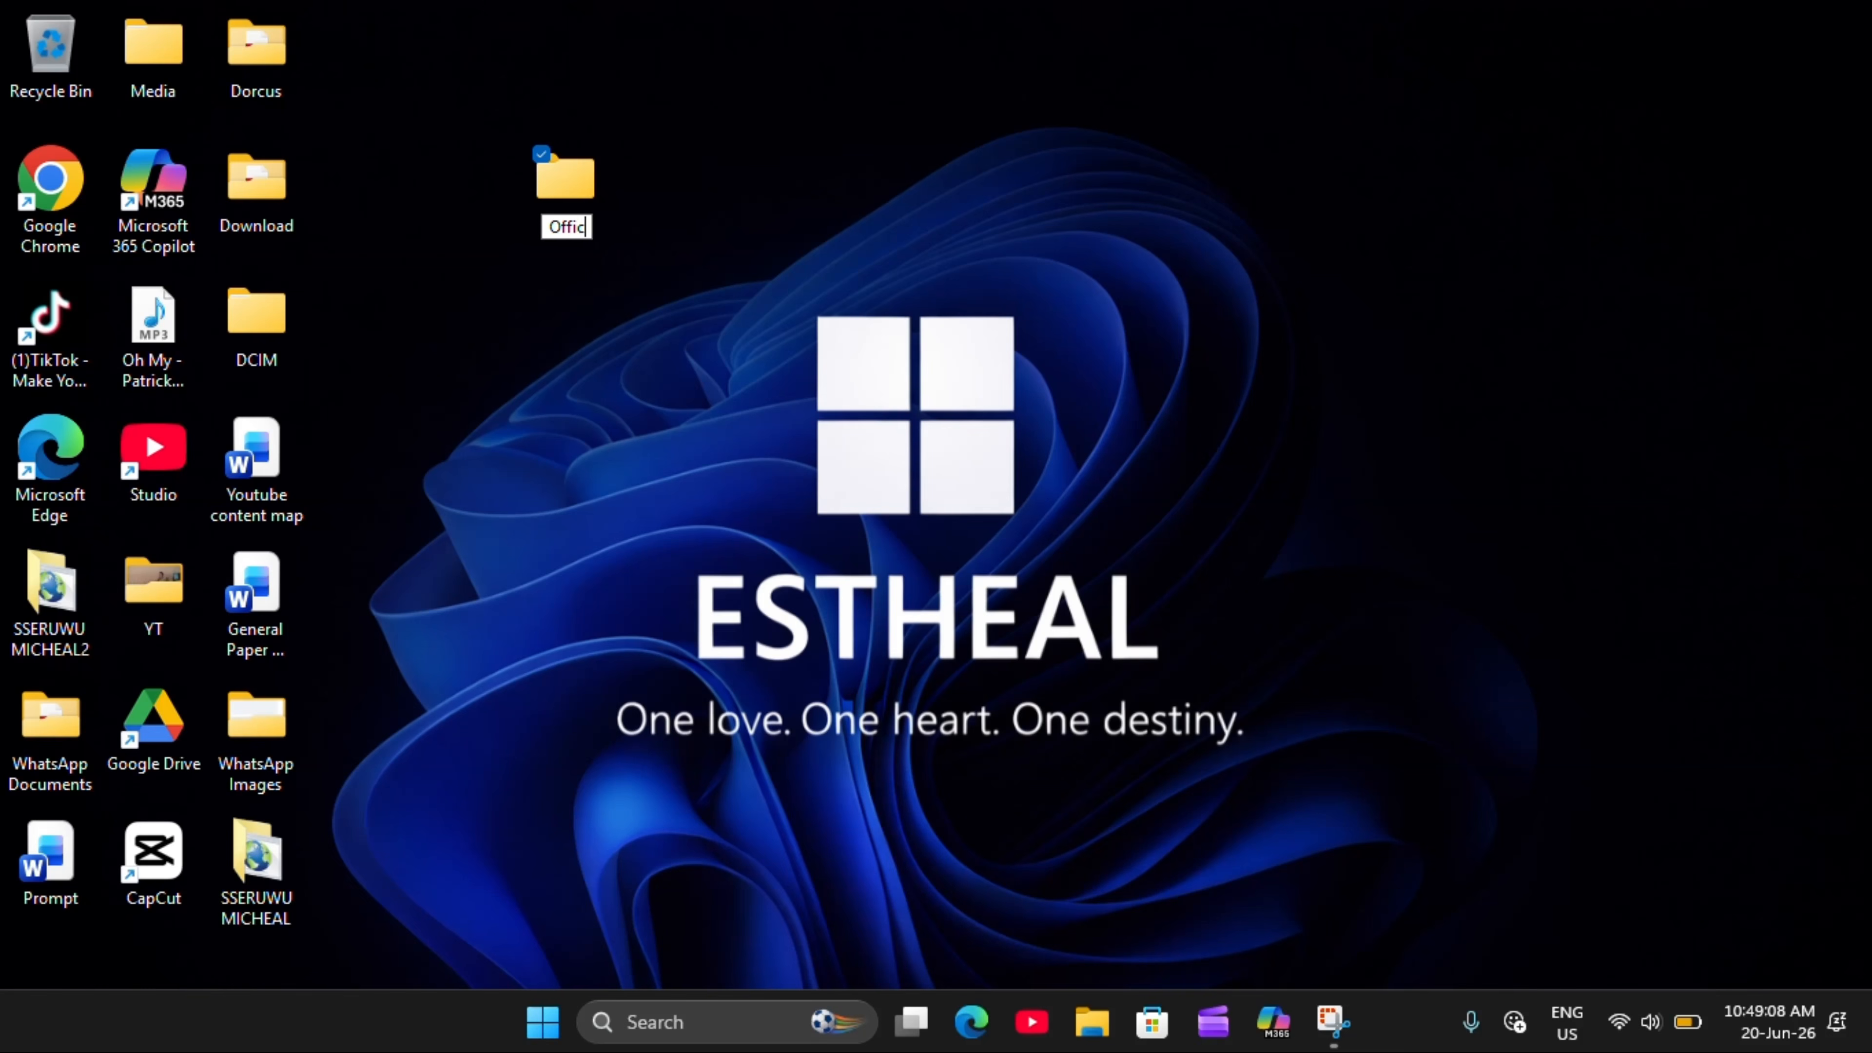
pyautogui.write('e 202')
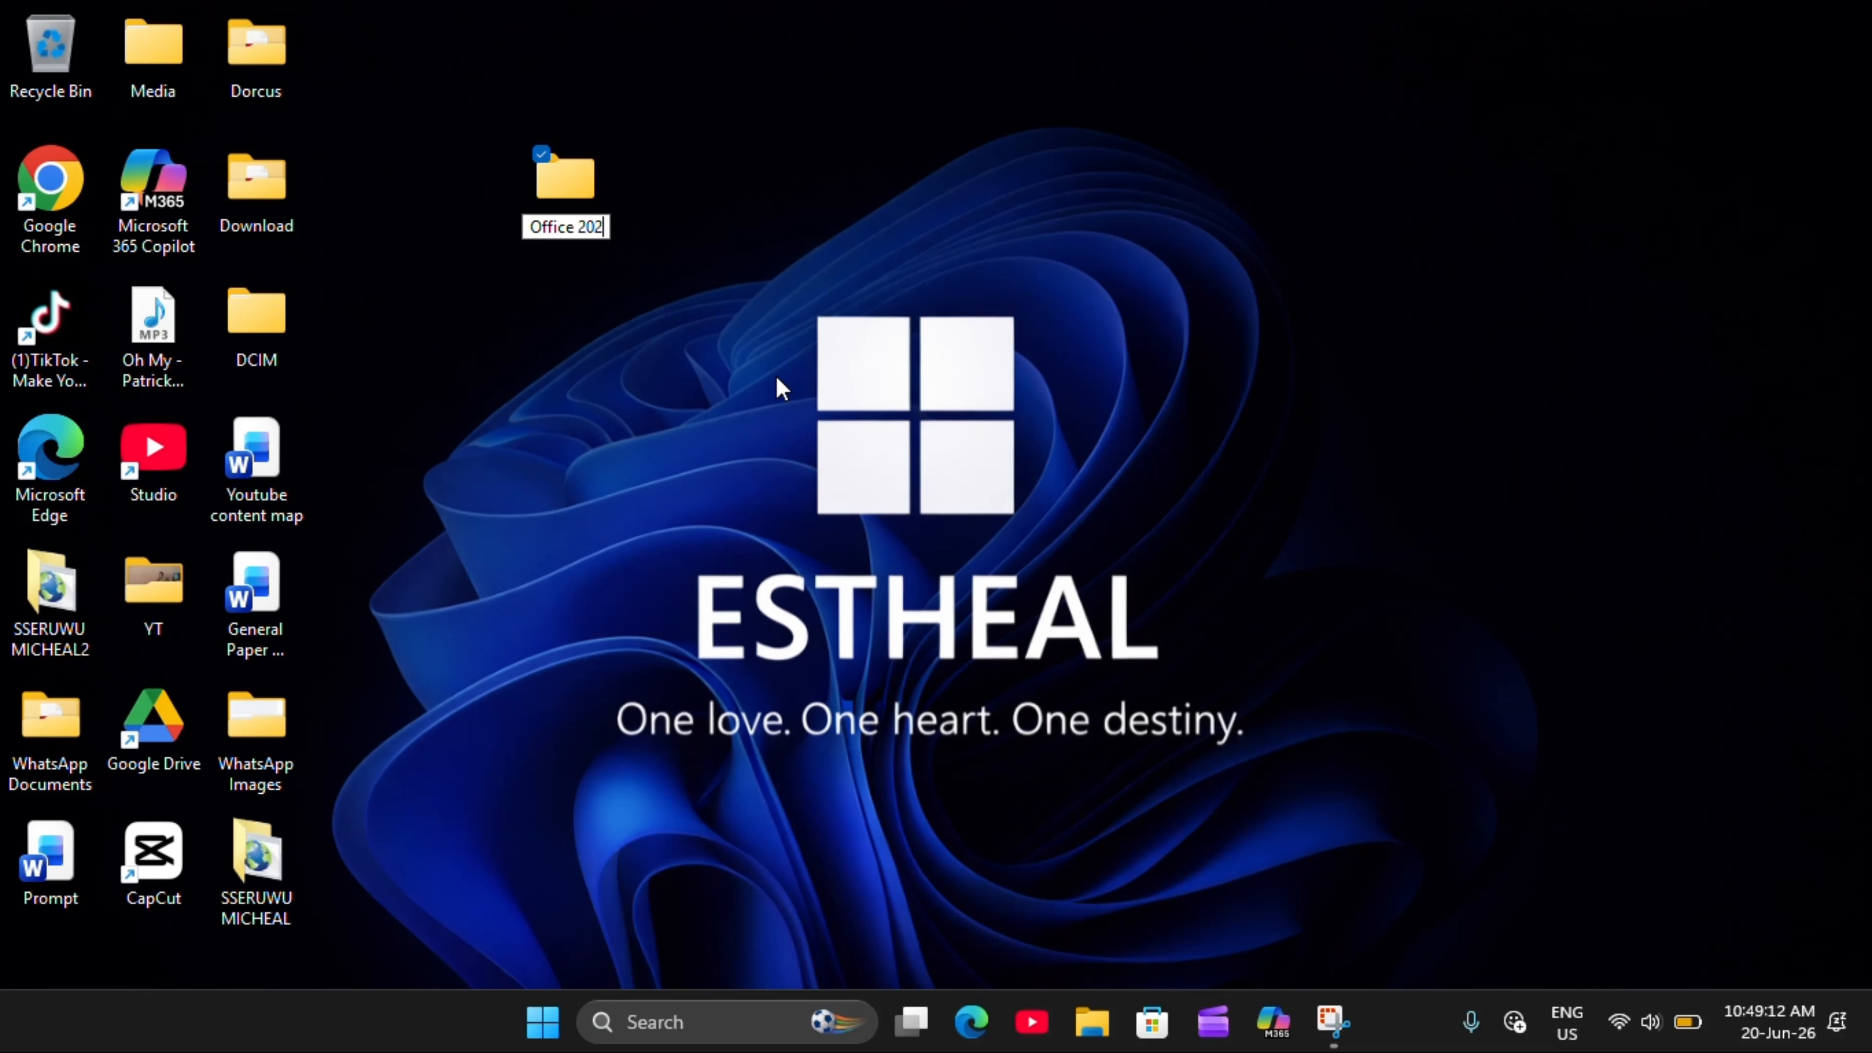
pyautogui.write('6')
pyautogui.press('Return')
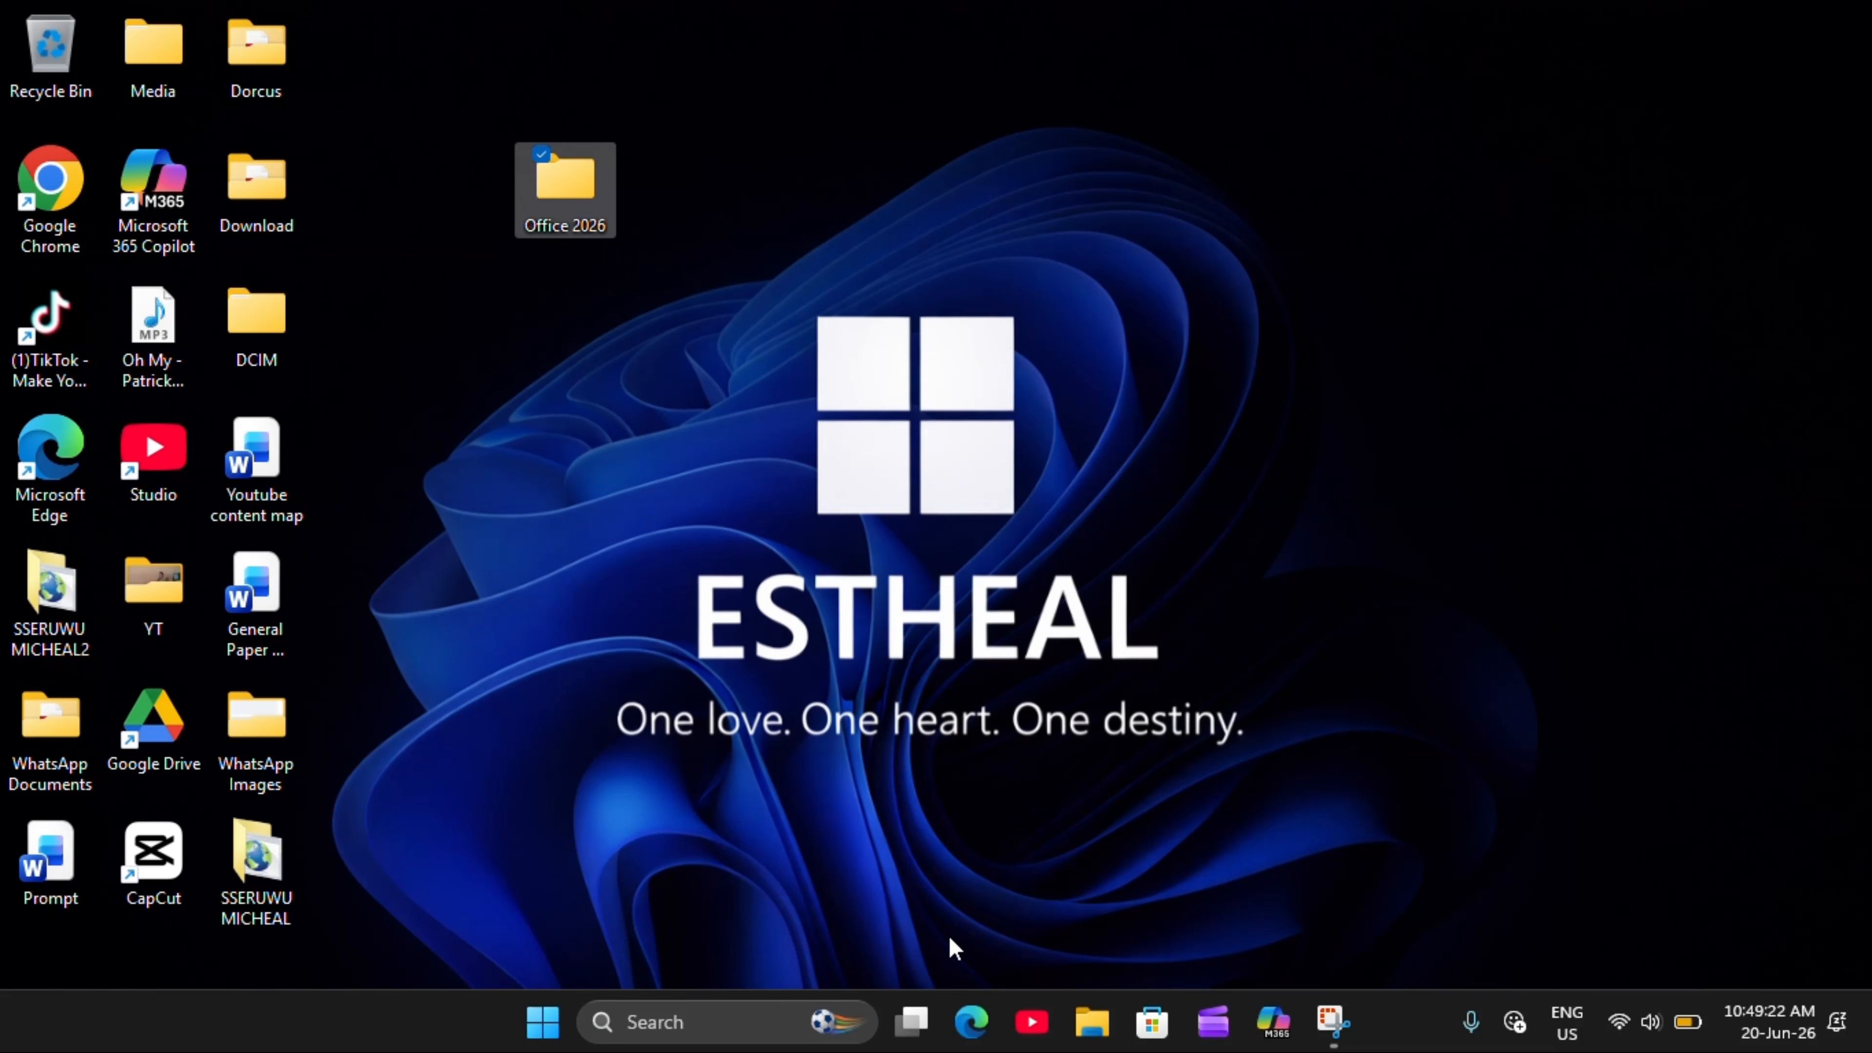
pyautogui.click(1093, 1036)
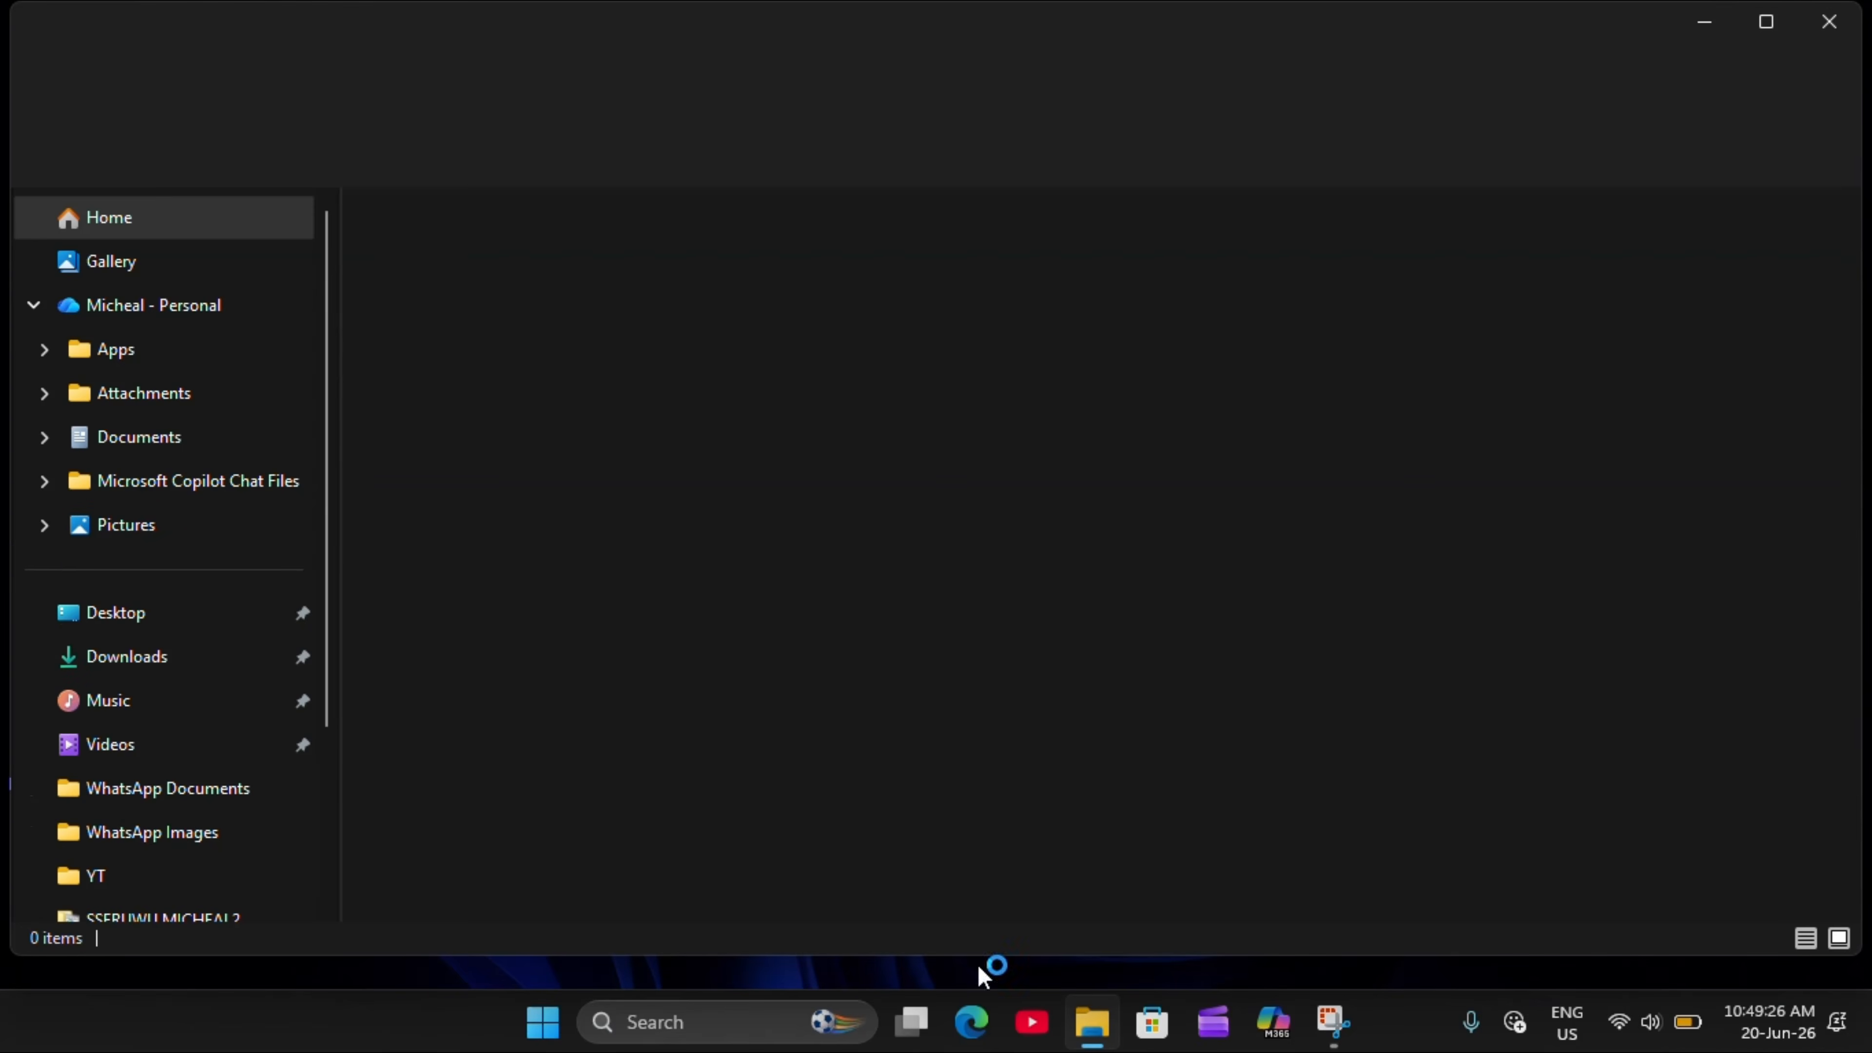
pyautogui.click(135, 673)
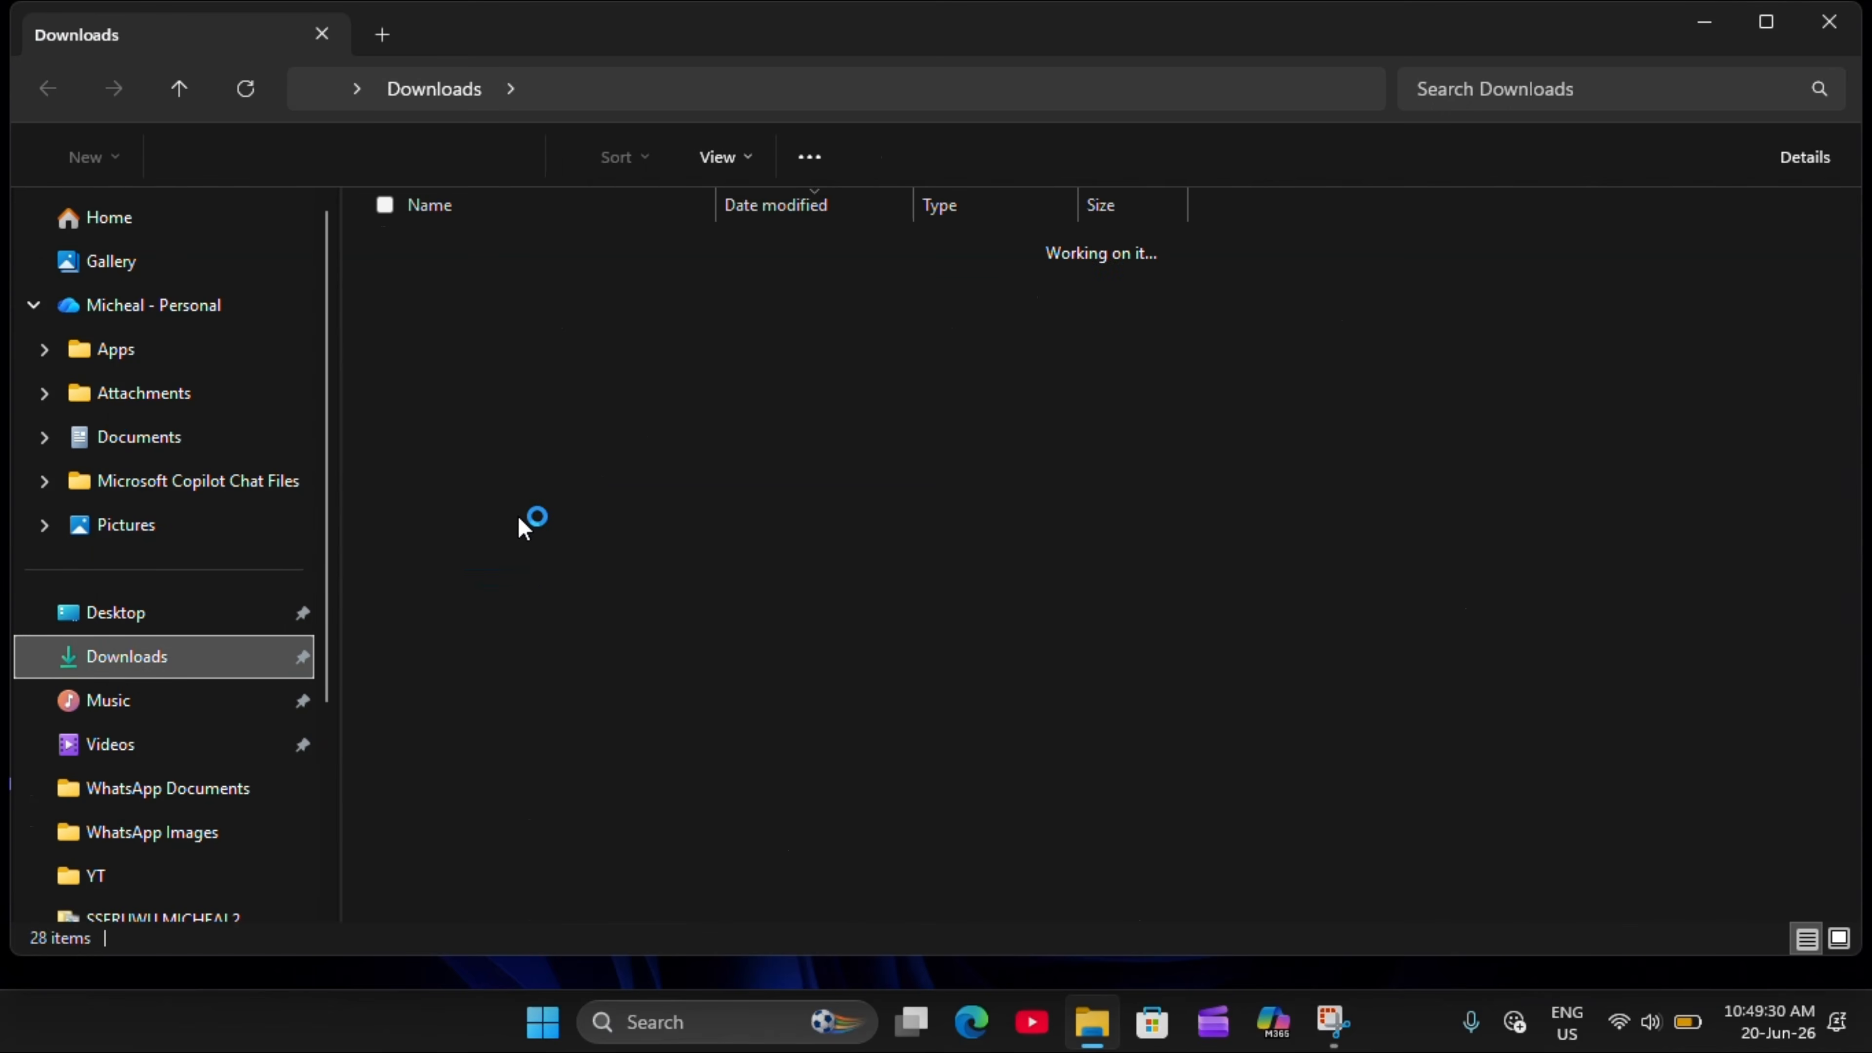
pyautogui.click(535, 283)
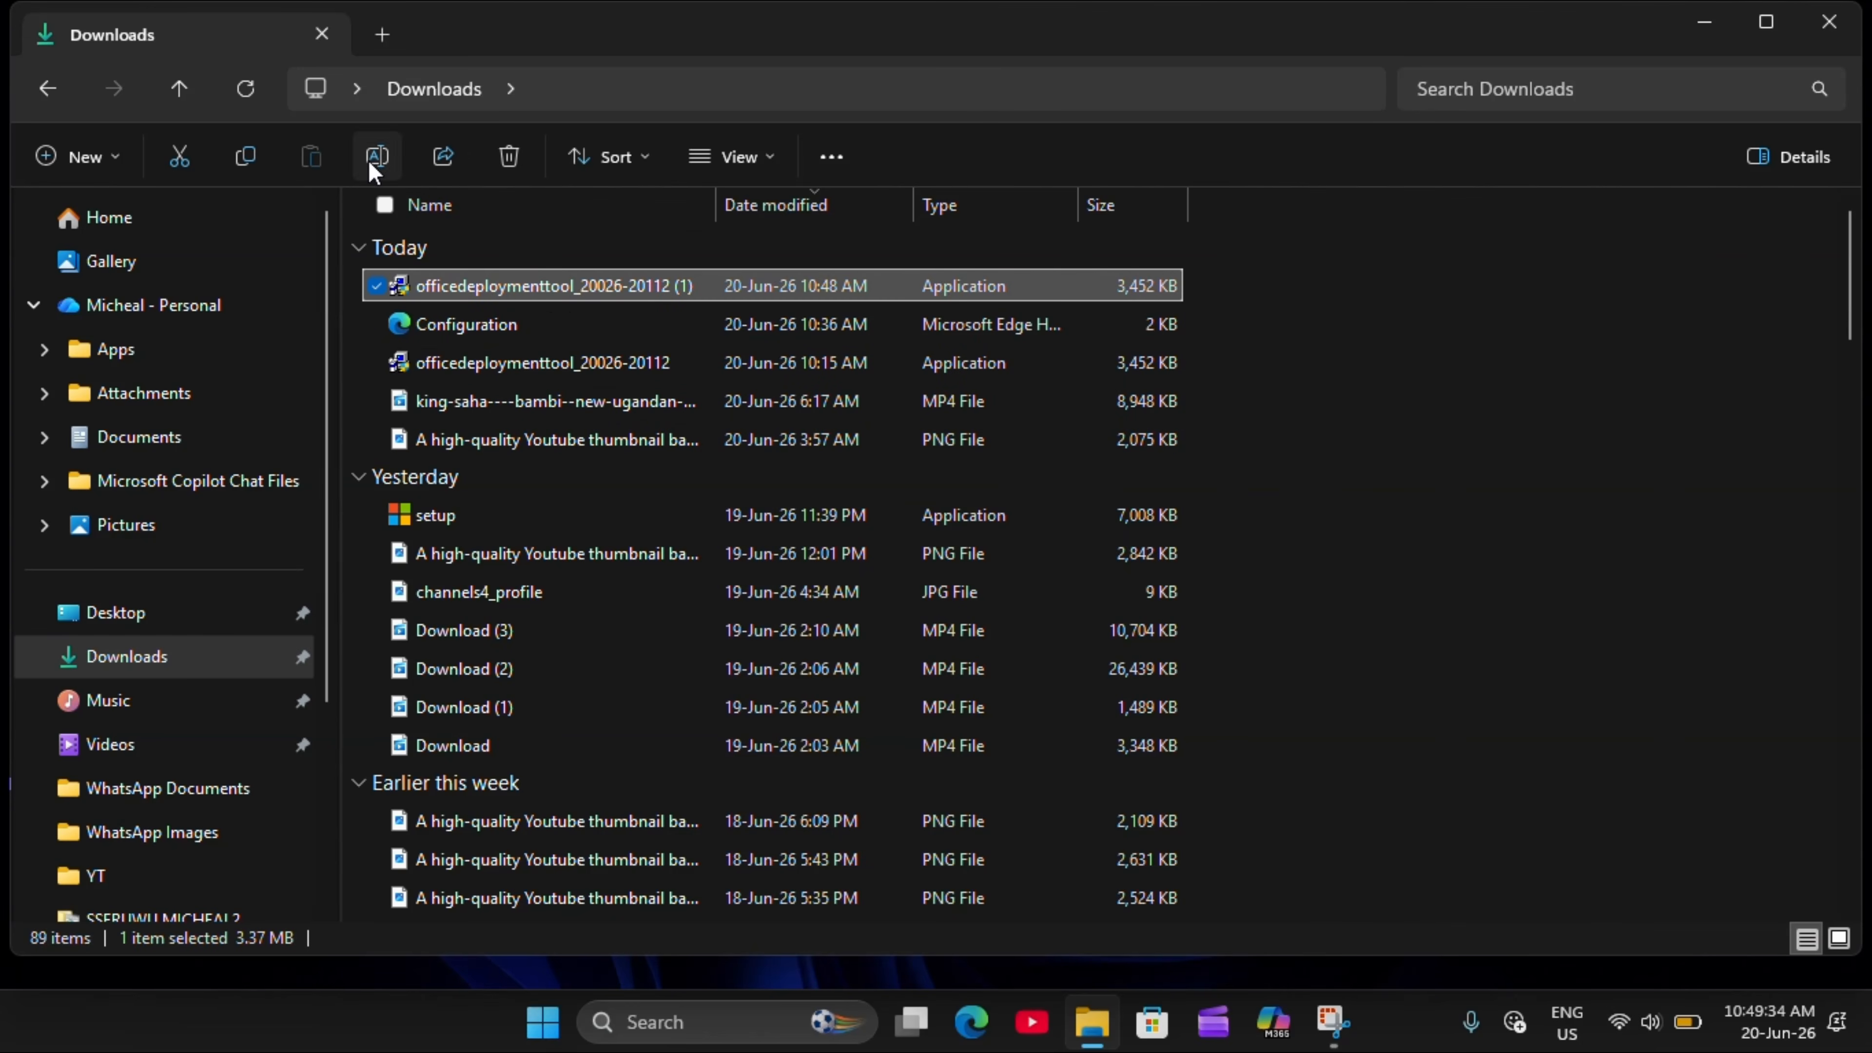
pyautogui.click(241, 159)
pyautogui.click(1827, 23)
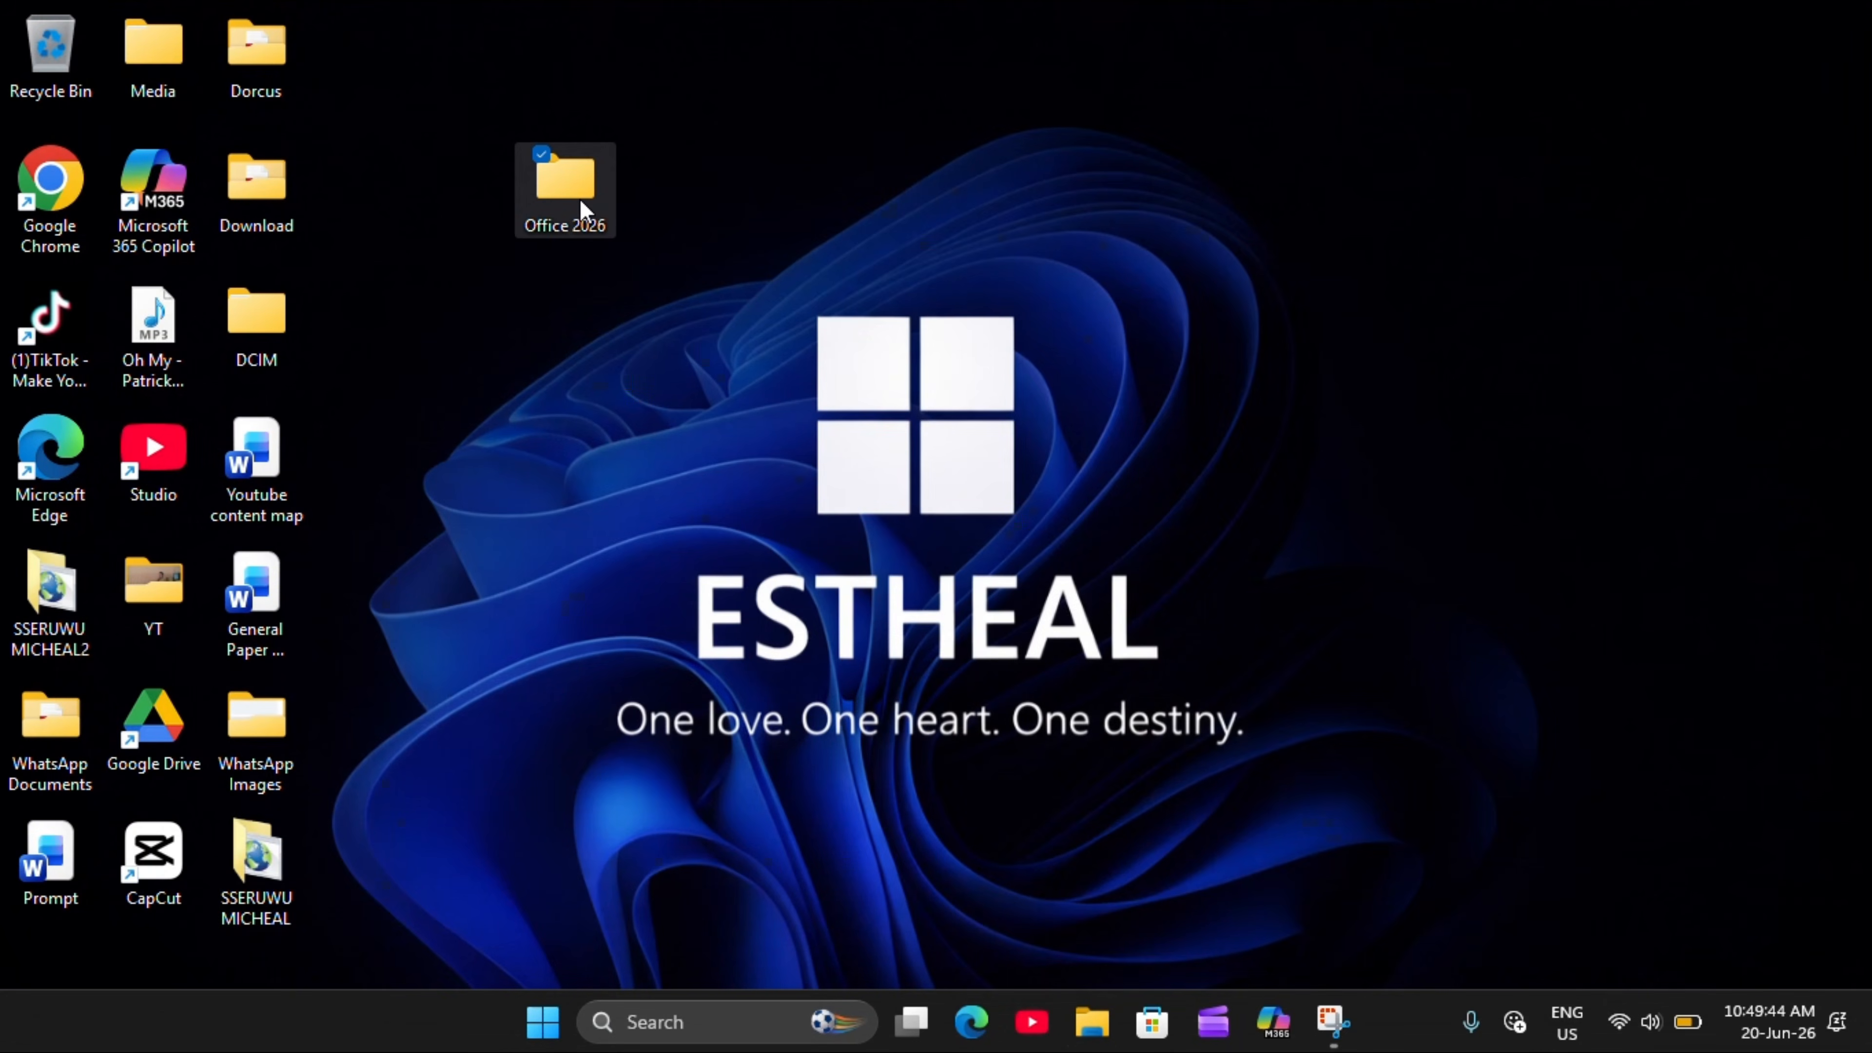
pyautogui.doubleClick(580, 198)
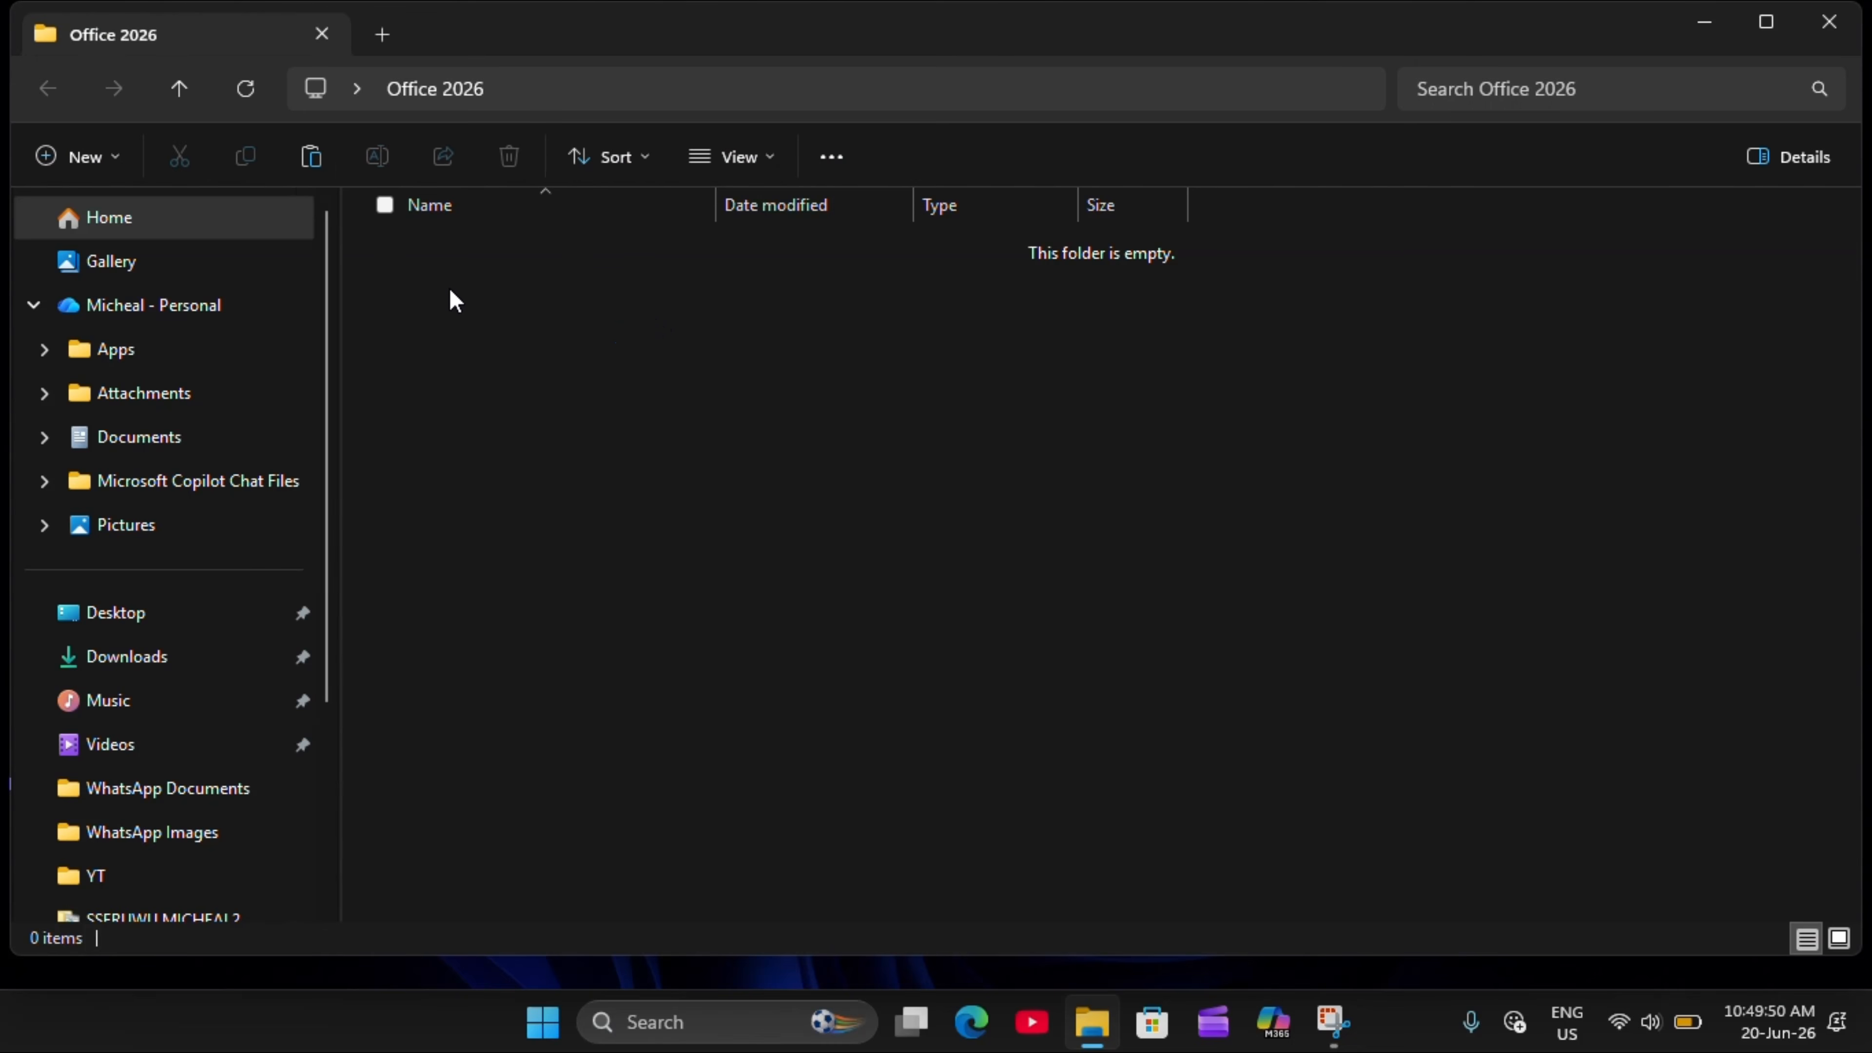
pyautogui.click(311, 157)
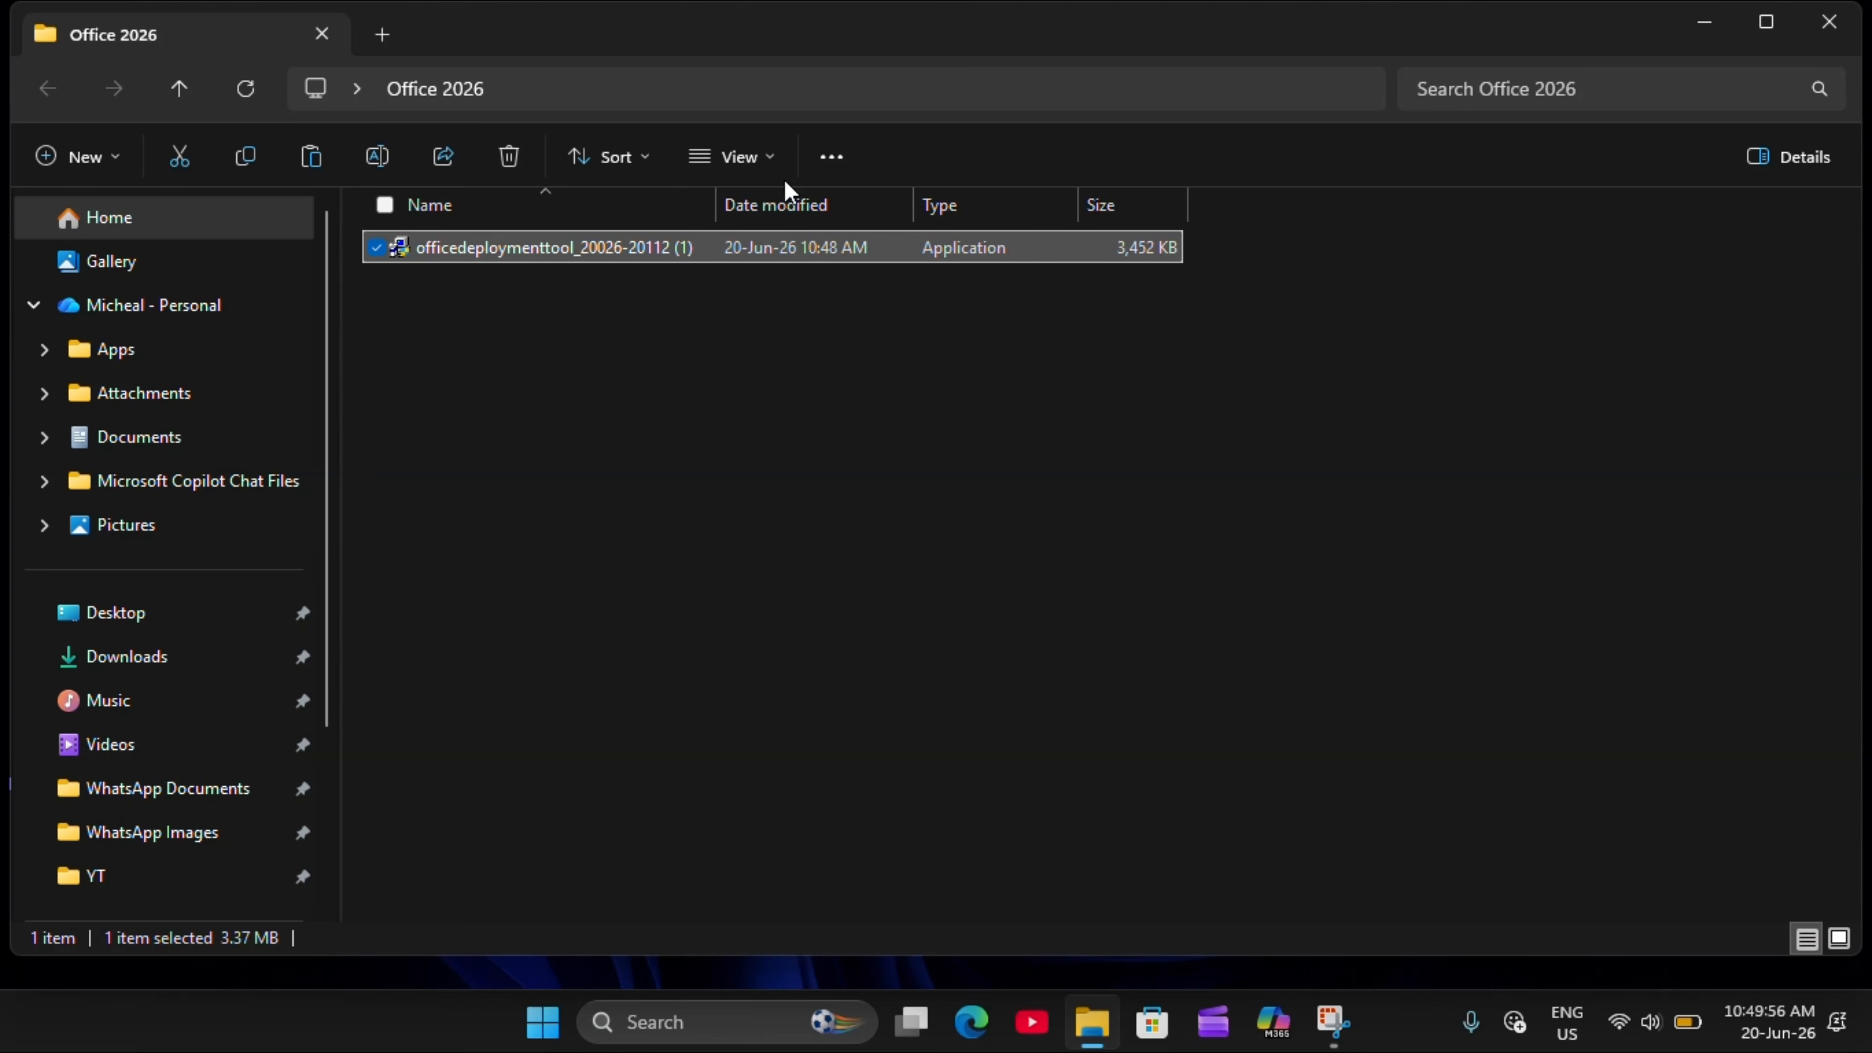
pyautogui.rightClick(637, 262)
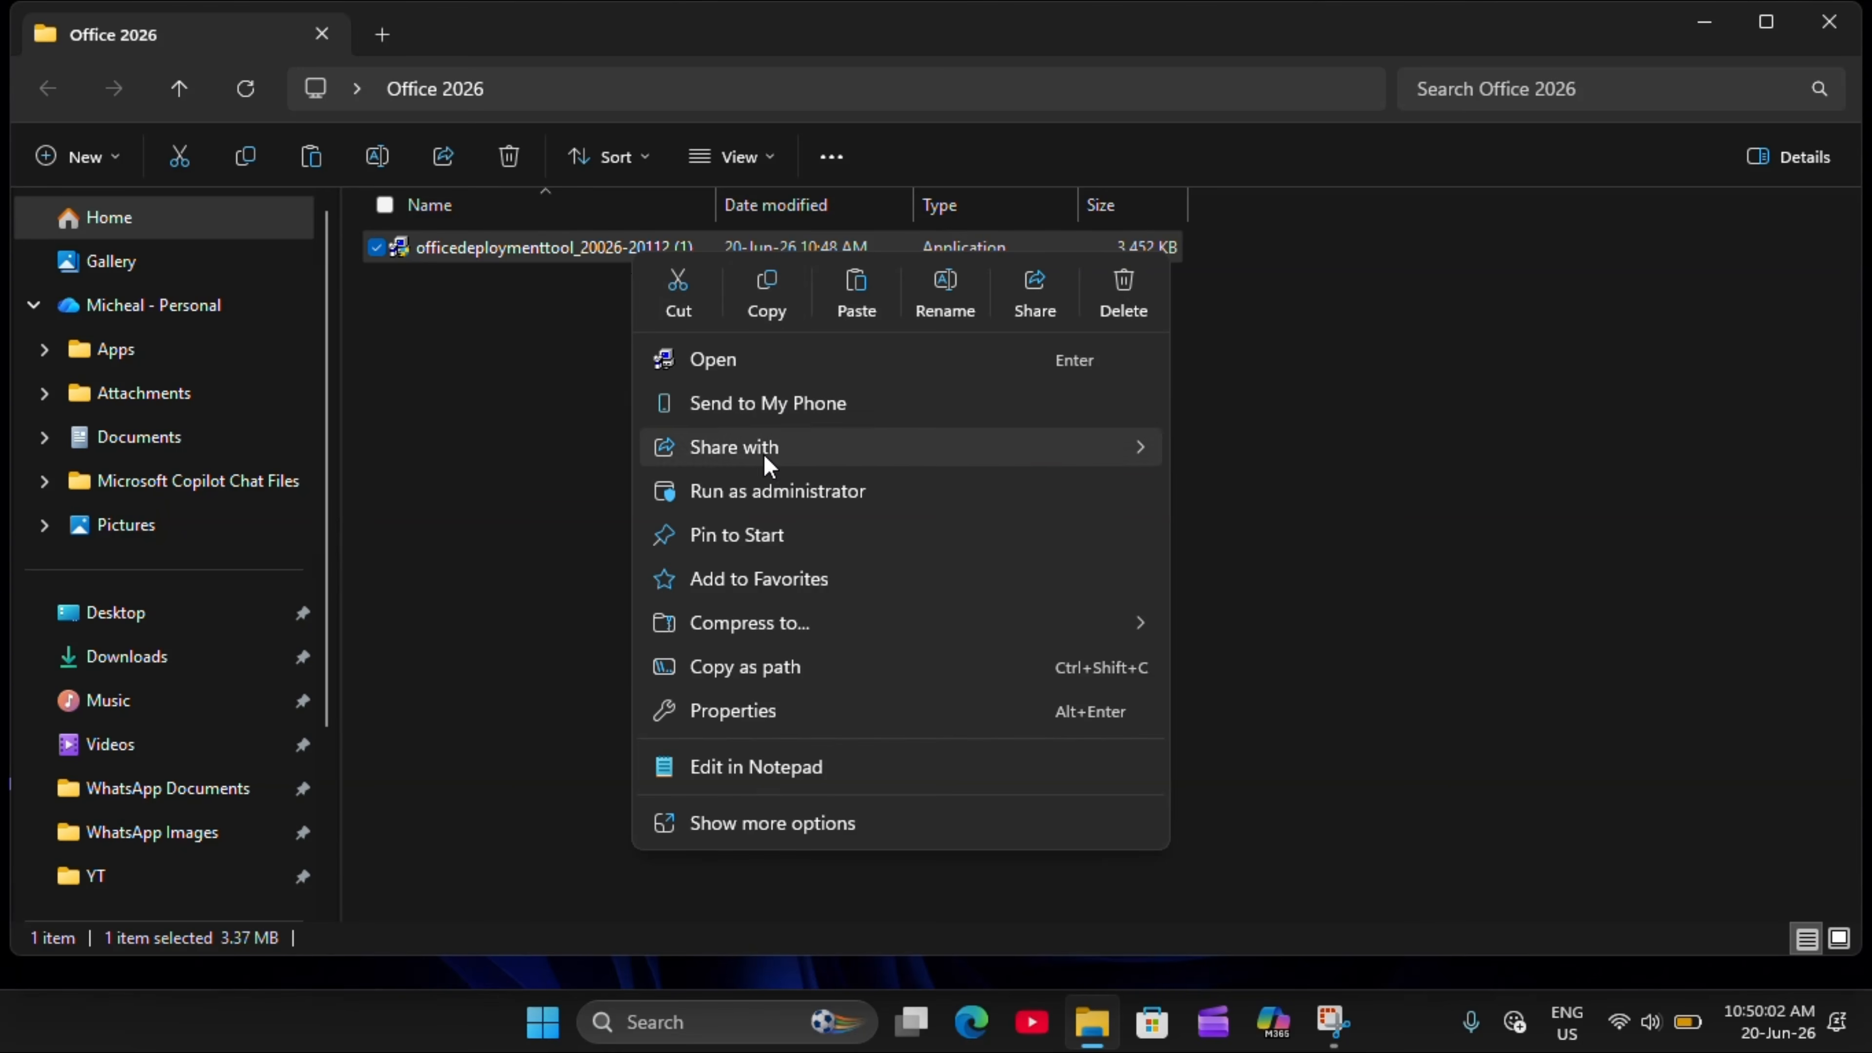
pyautogui.click(732, 486)
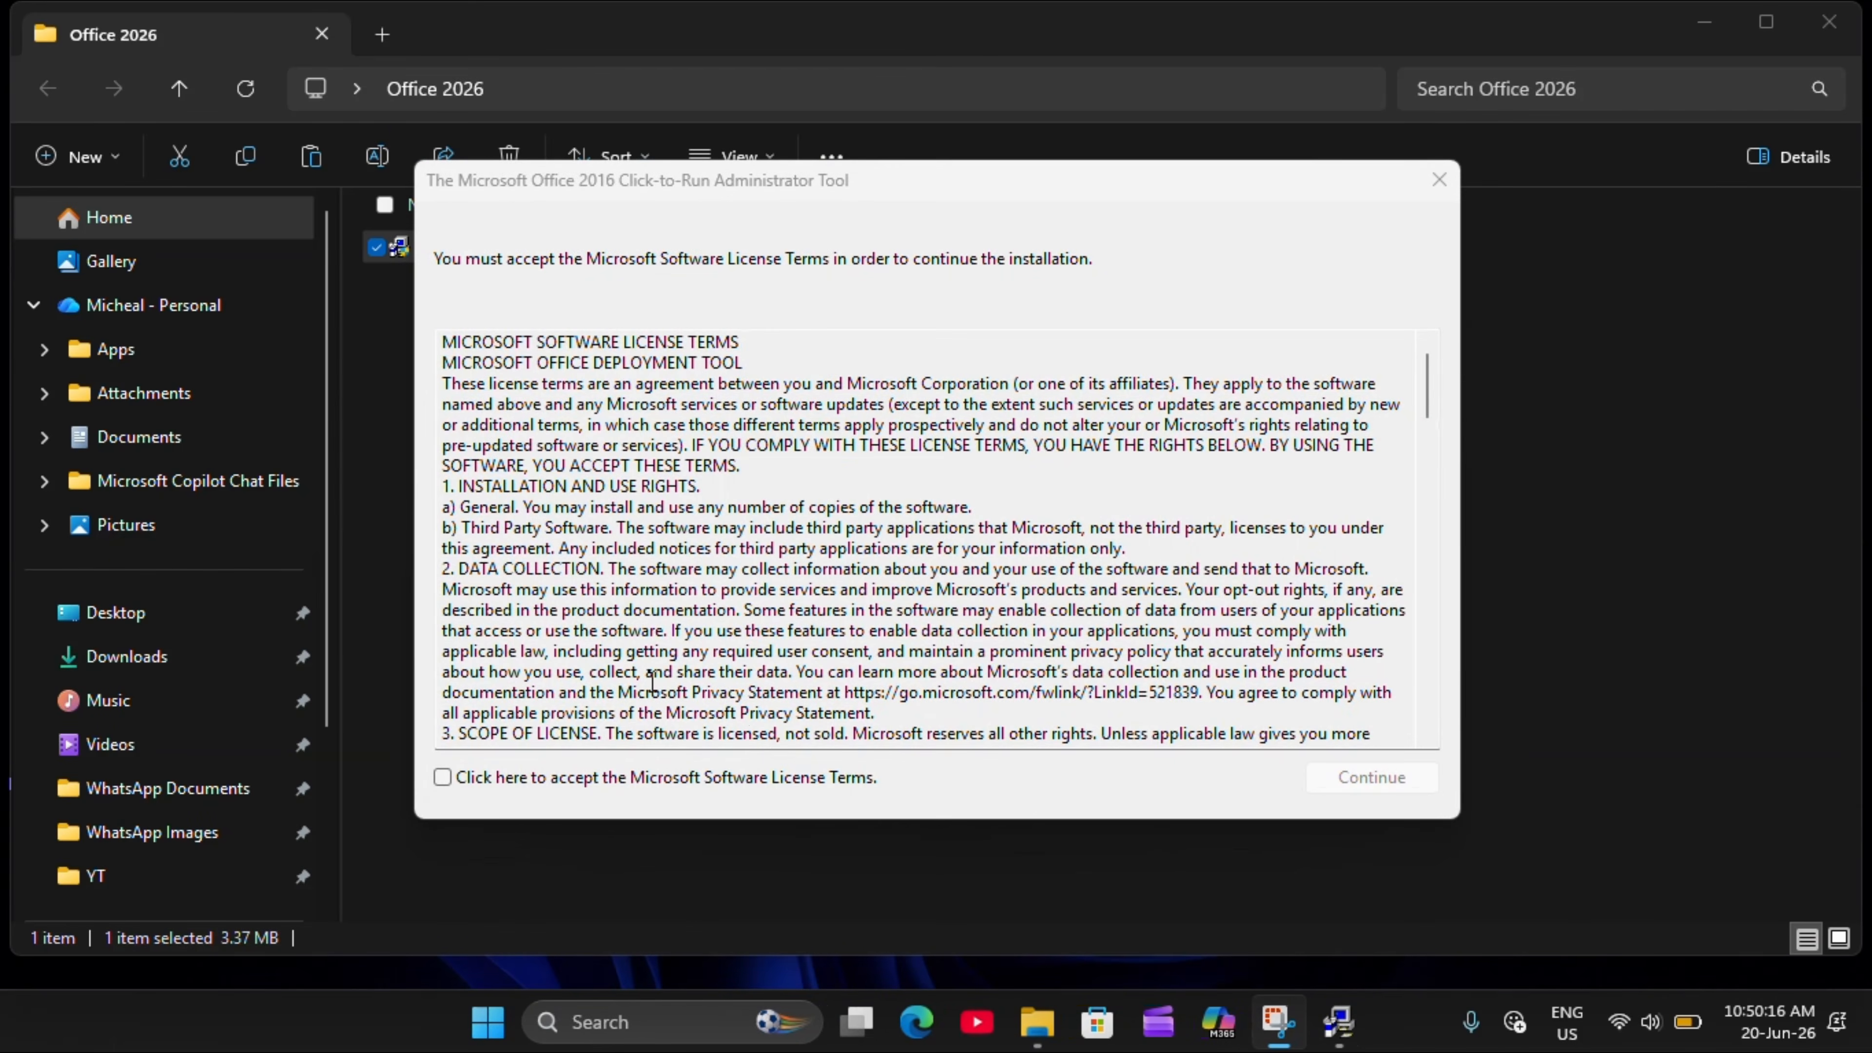
pyautogui.click(441, 780)
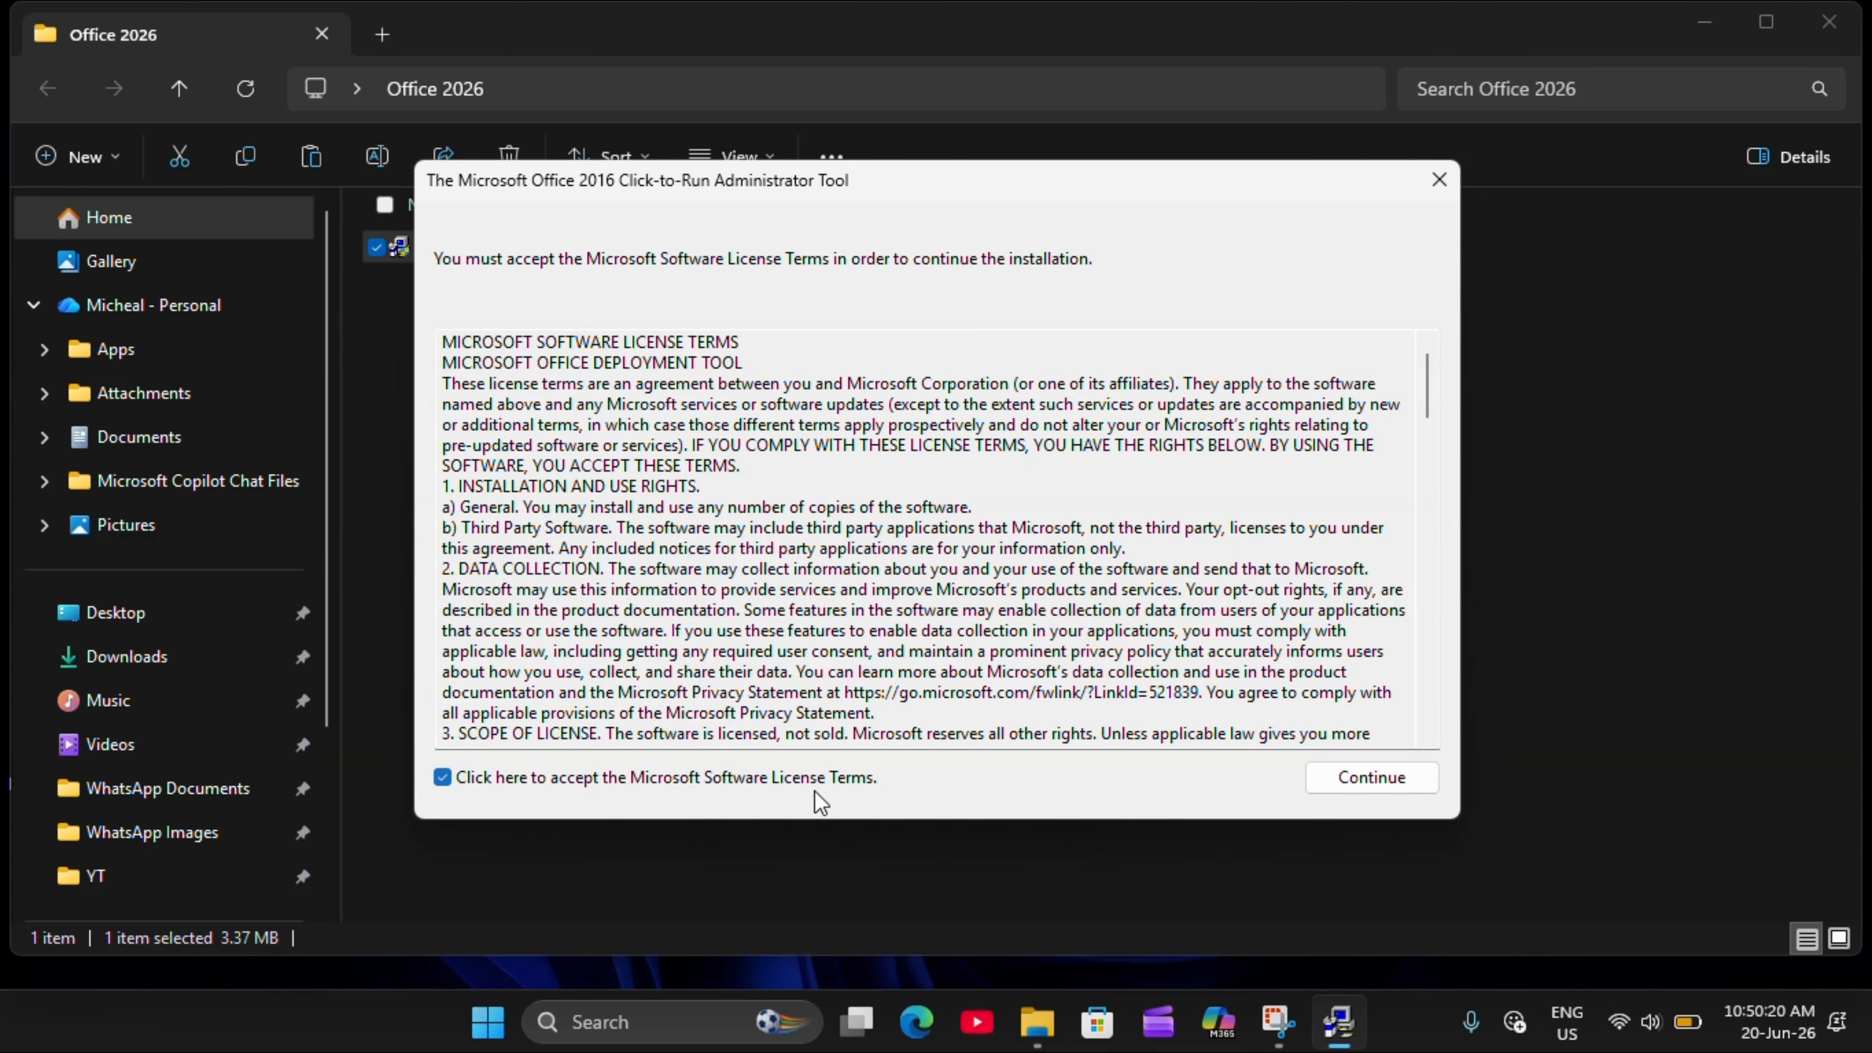
pyautogui.click(1349, 786)
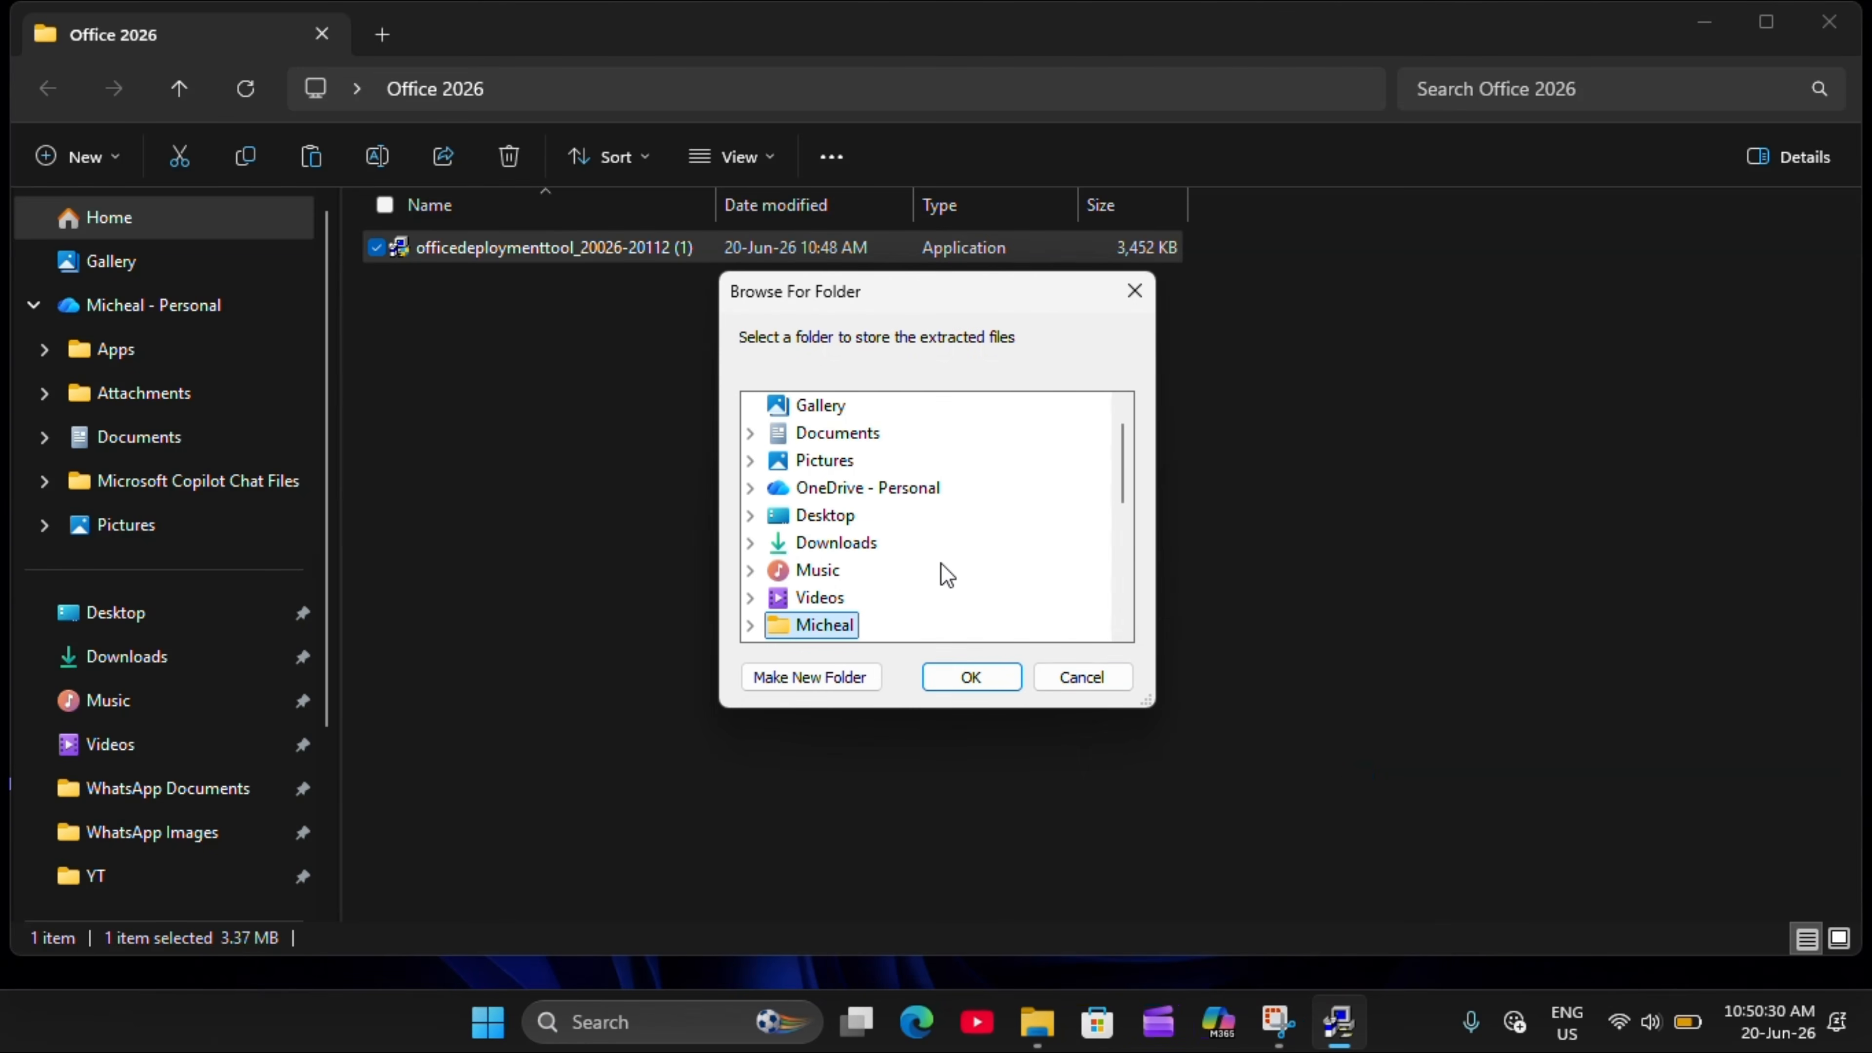
# Extract the deployment tool's files into the Office 2026 folder on the Desktop
pyautogui.scroll(-2, 940, 573)
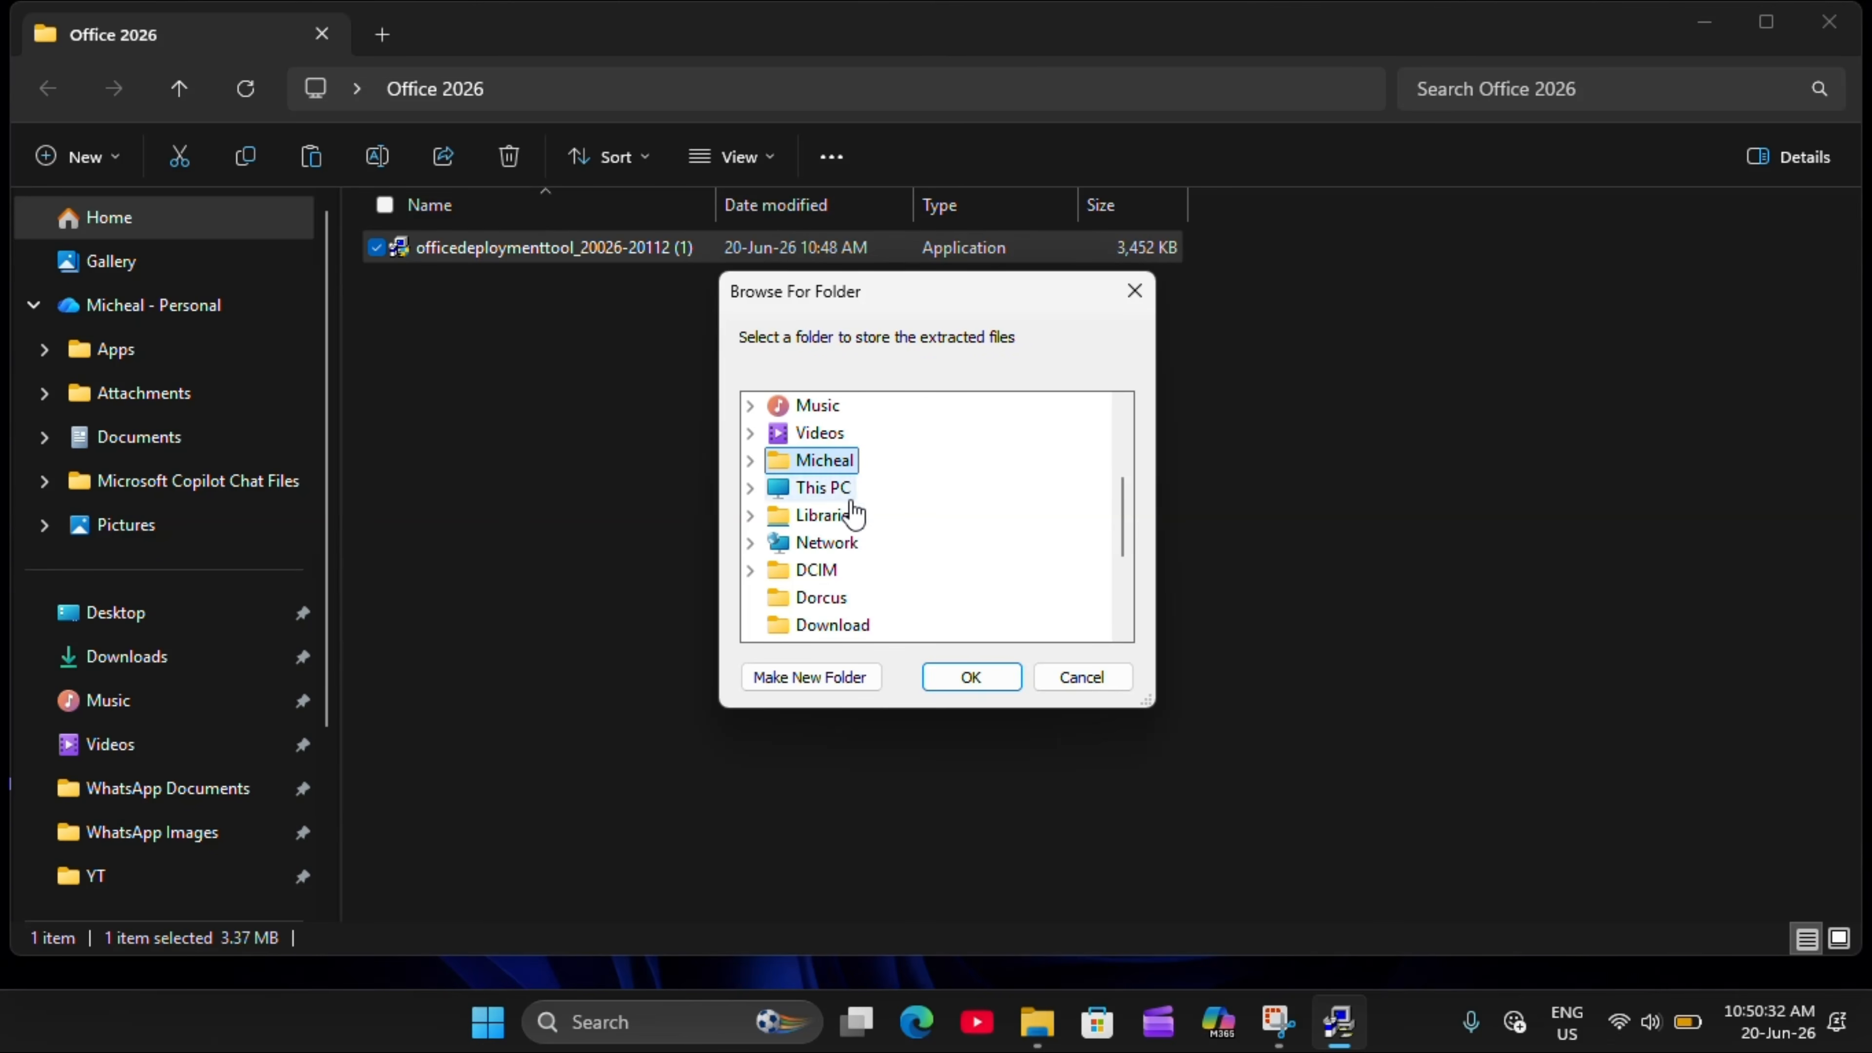
pyautogui.scroll(-2, 857, 510)
pyautogui.scroll(4, 840, 505)
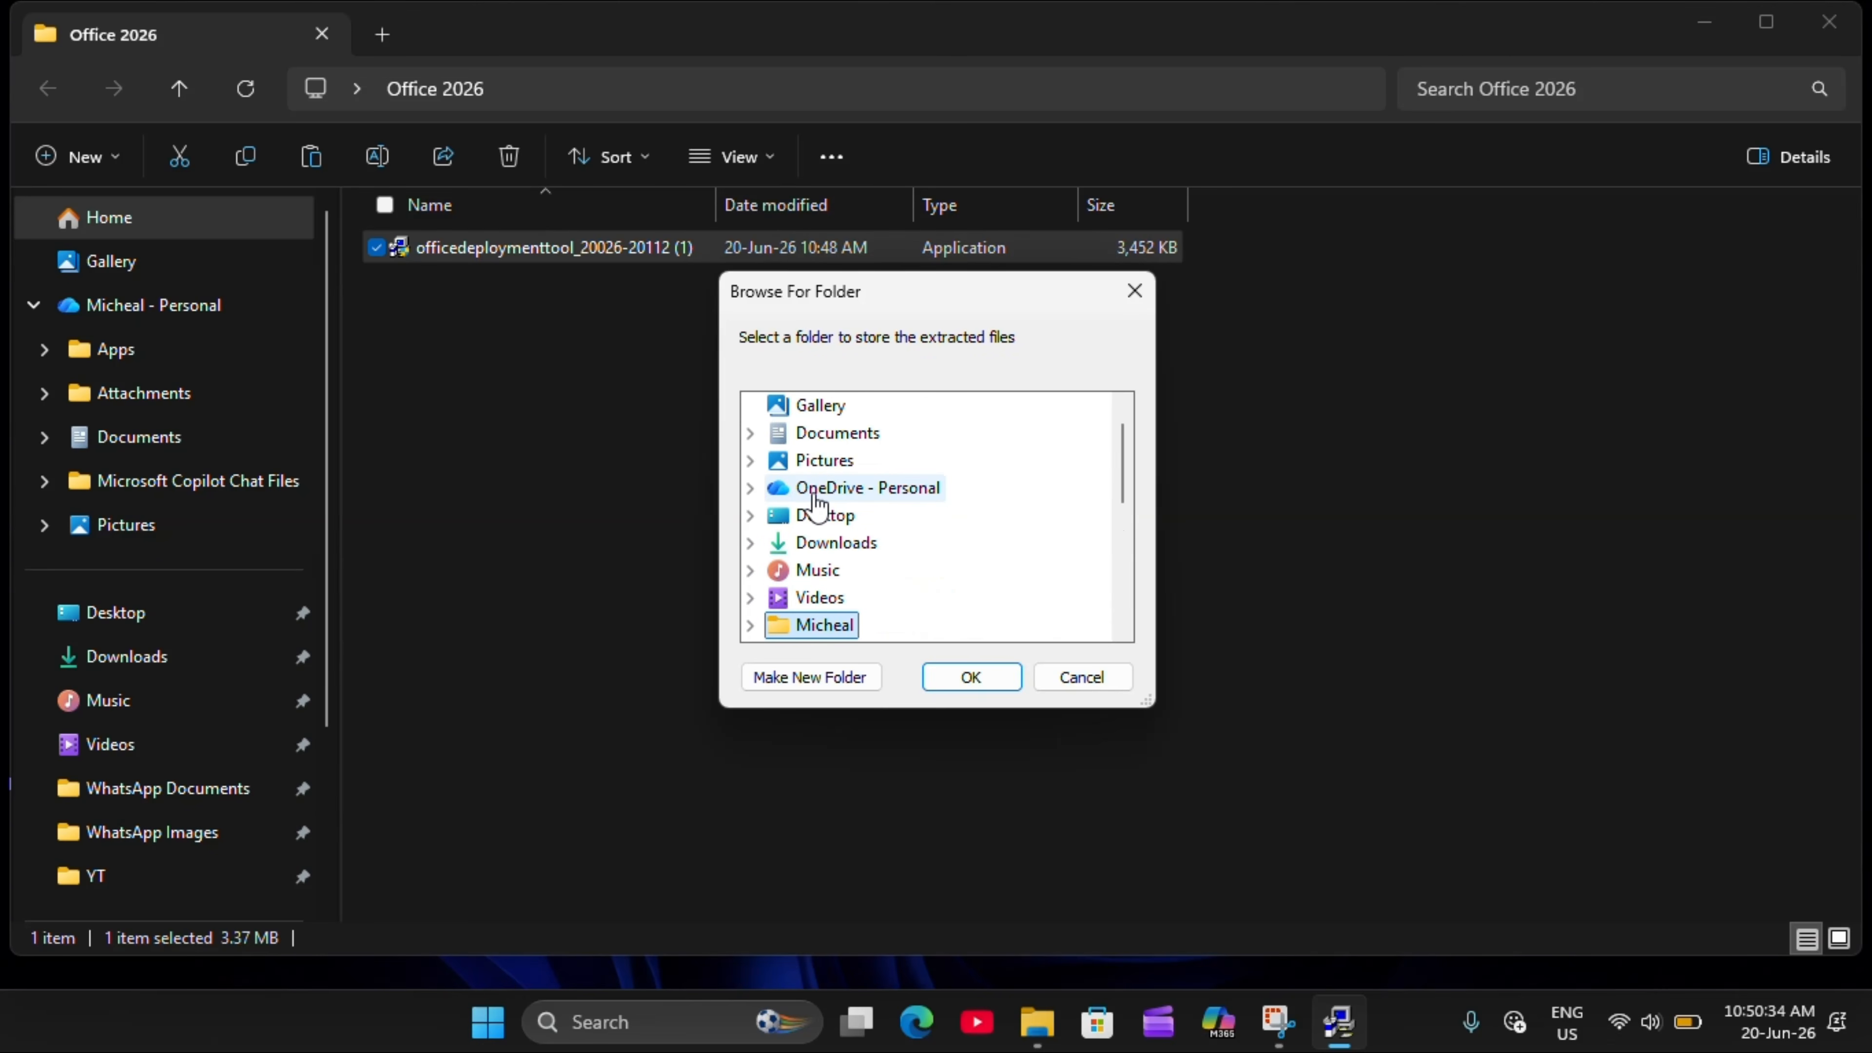
pyautogui.doubleClick(816, 515)
pyautogui.scroll(-1, 817, 518)
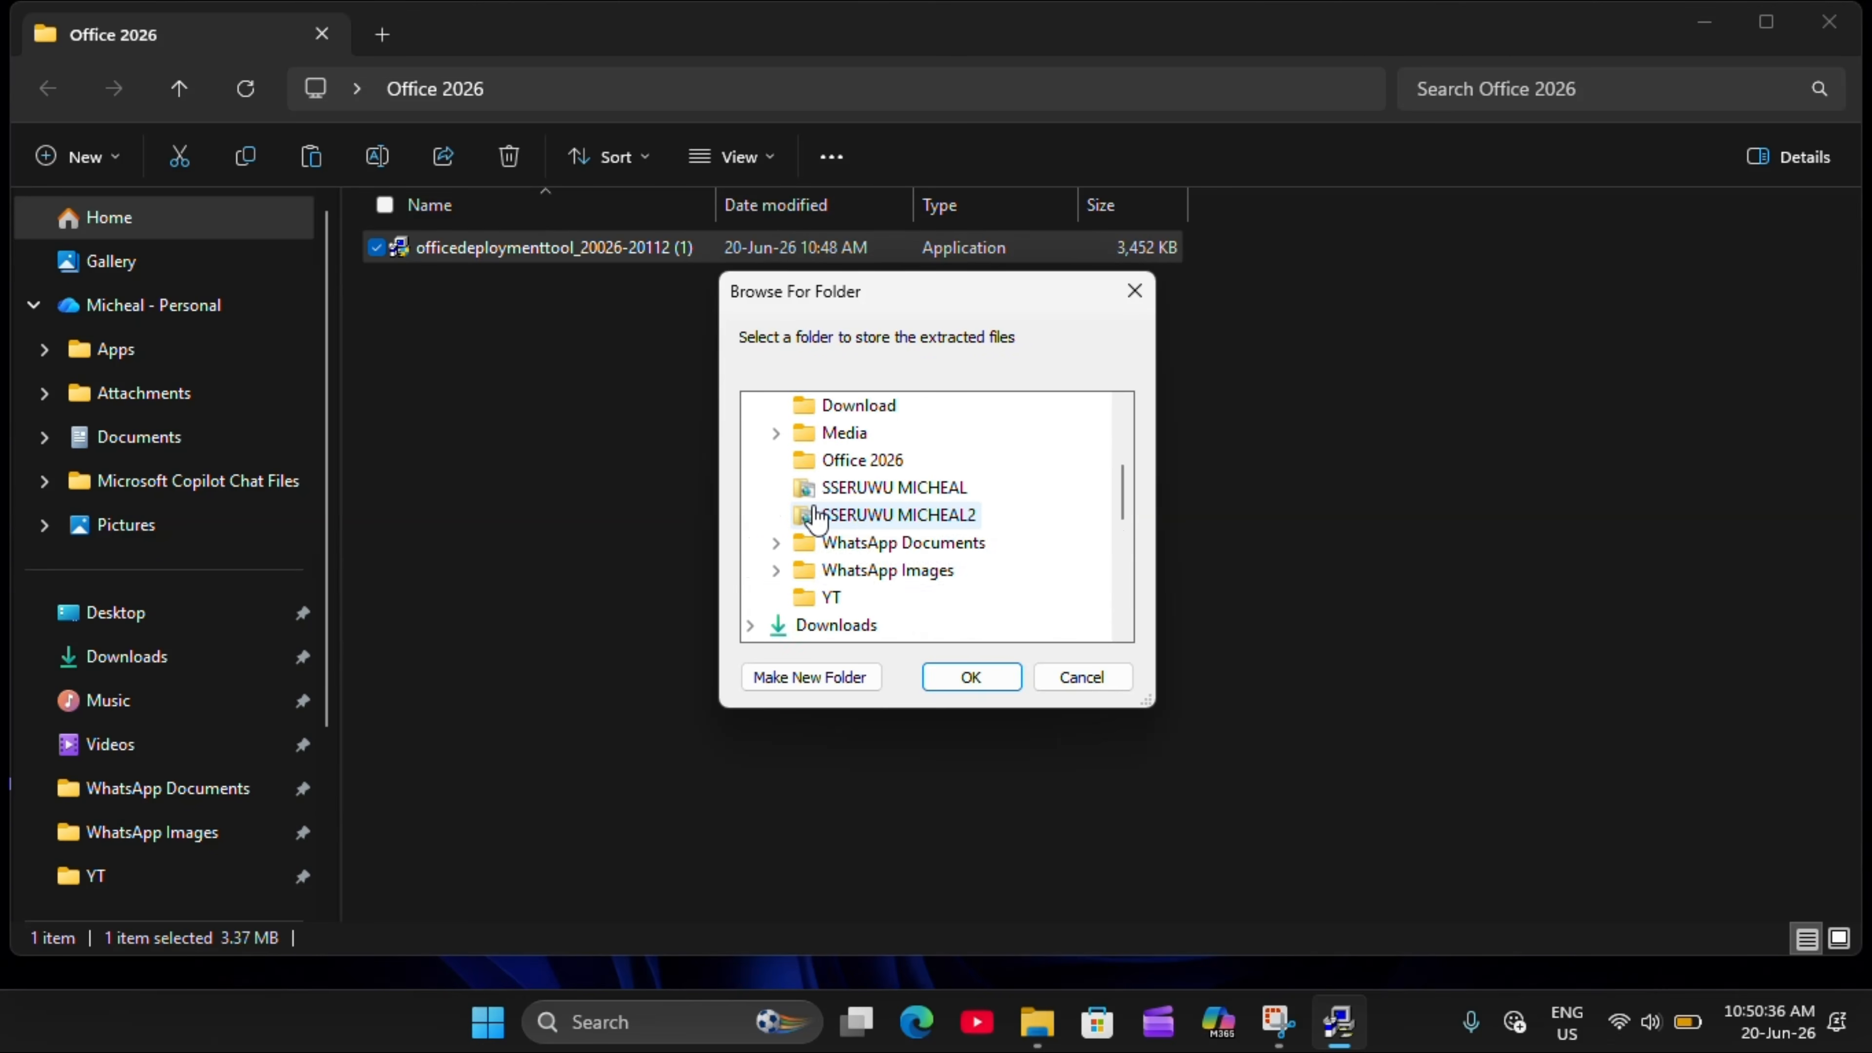
pyautogui.click(863, 463)
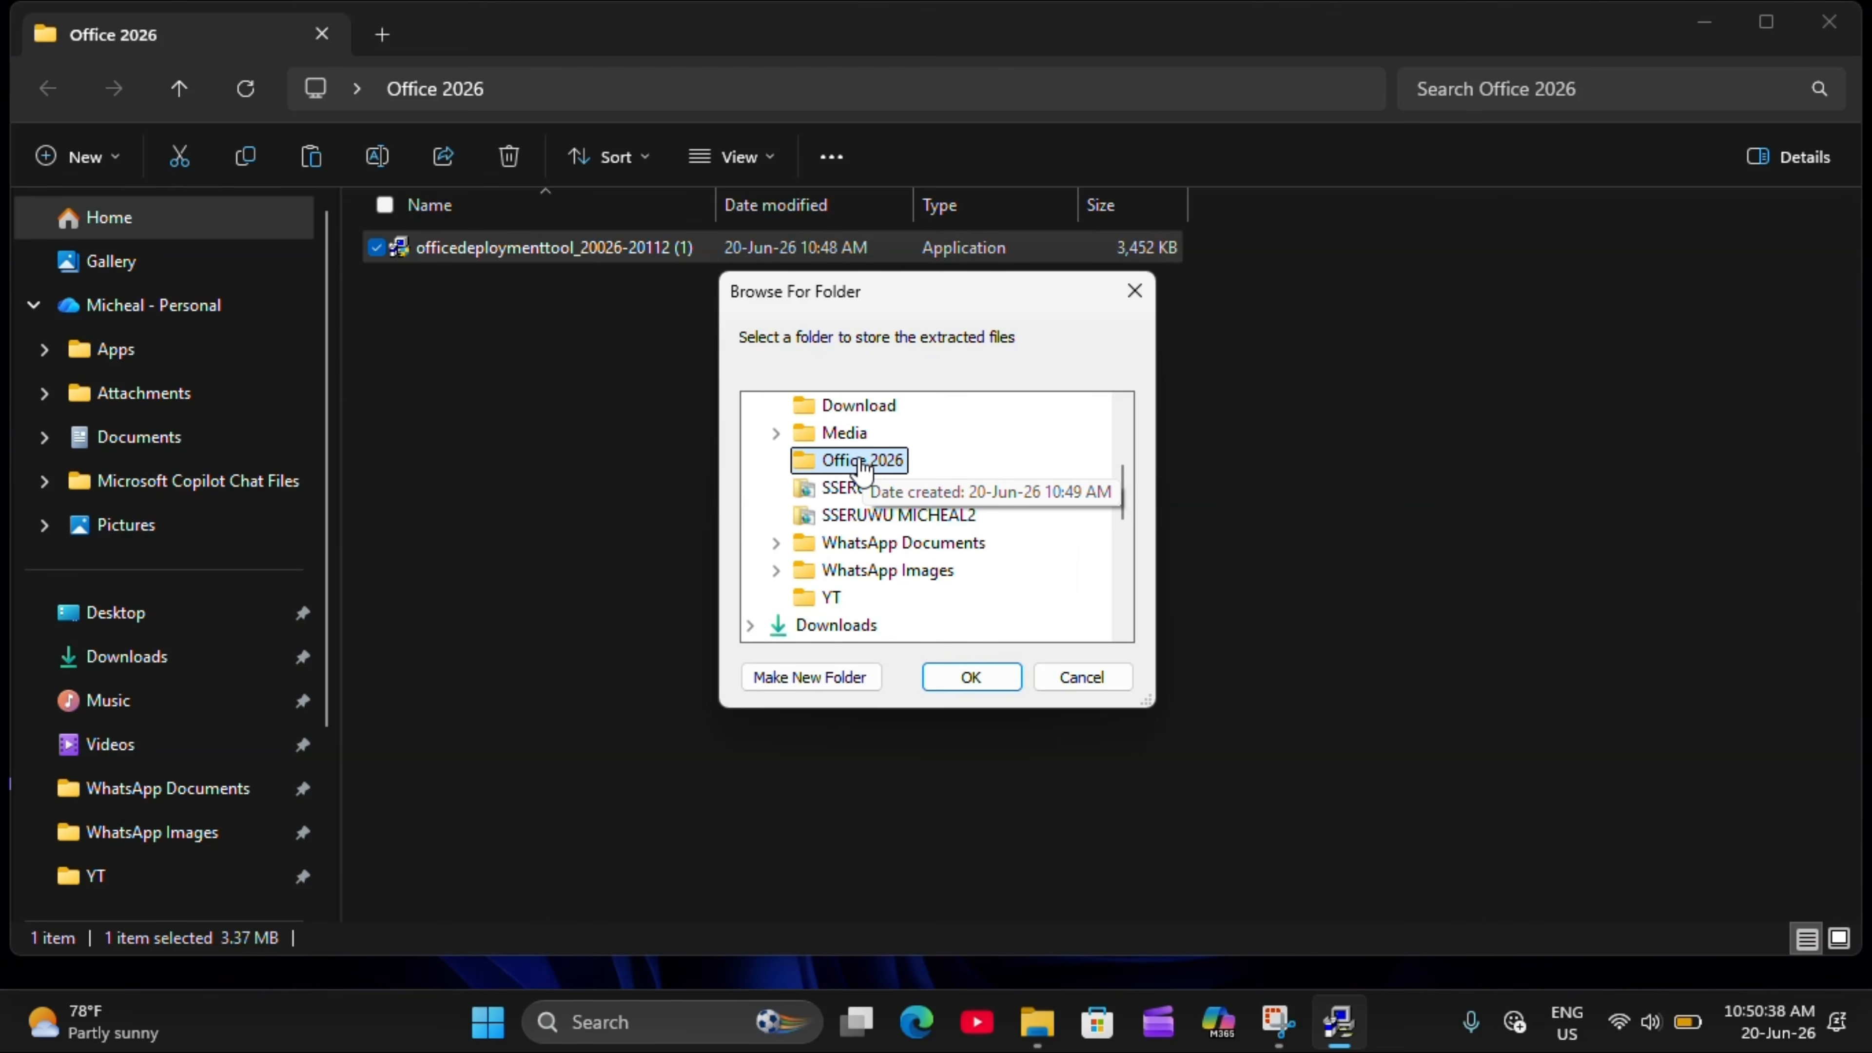
pyautogui.click(971, 677)
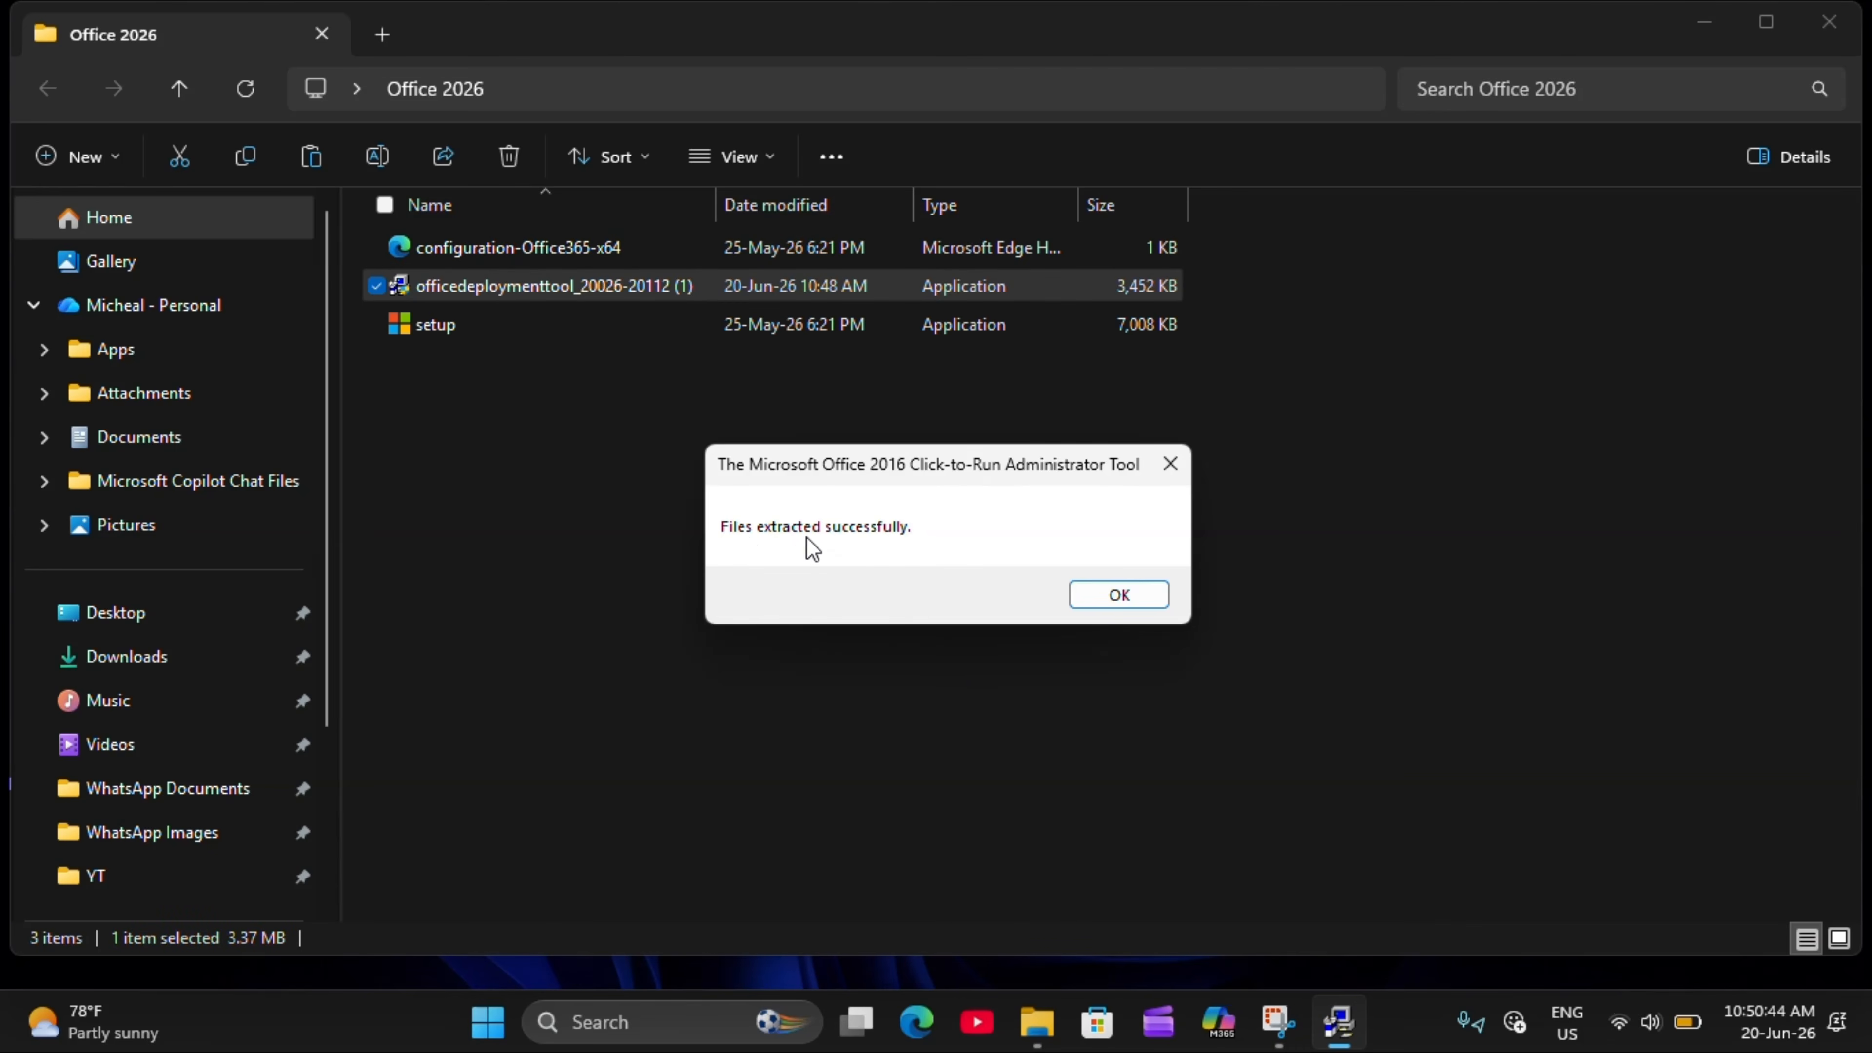
pyautogui.click(1120, 595)
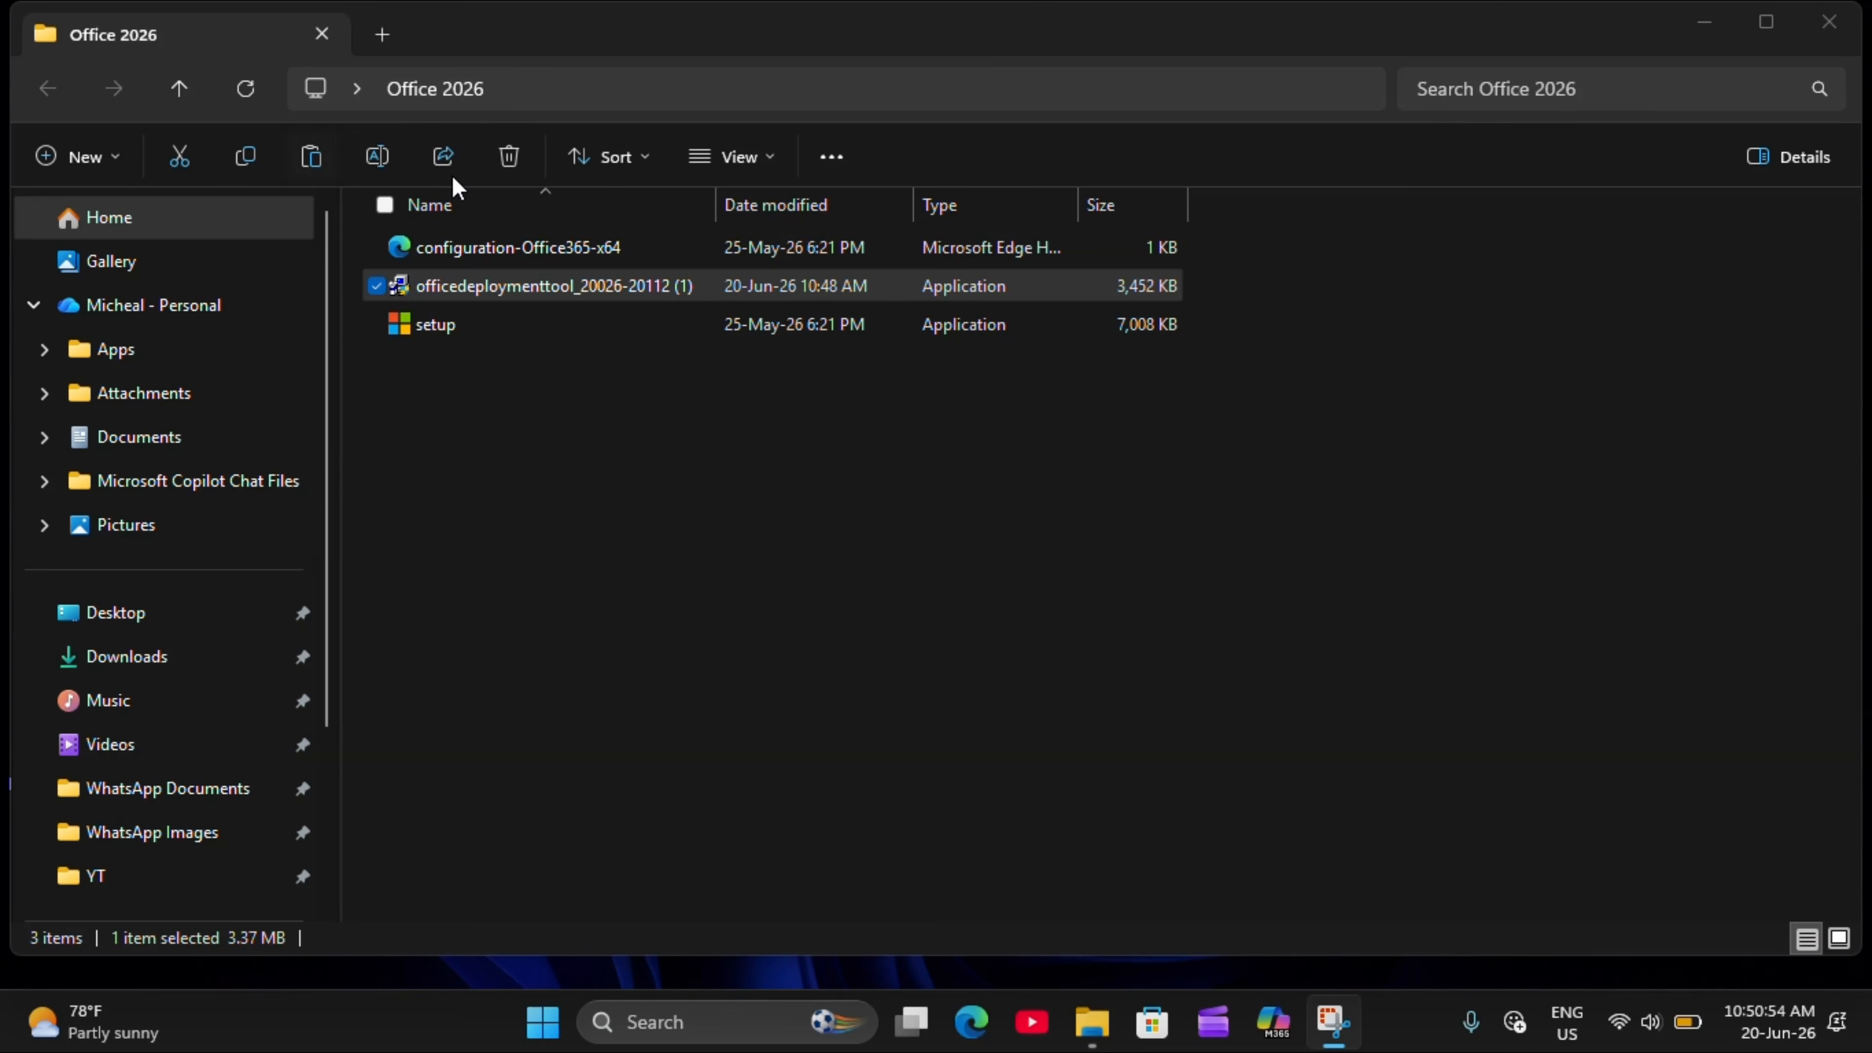
pyautogui.click(510, 164)
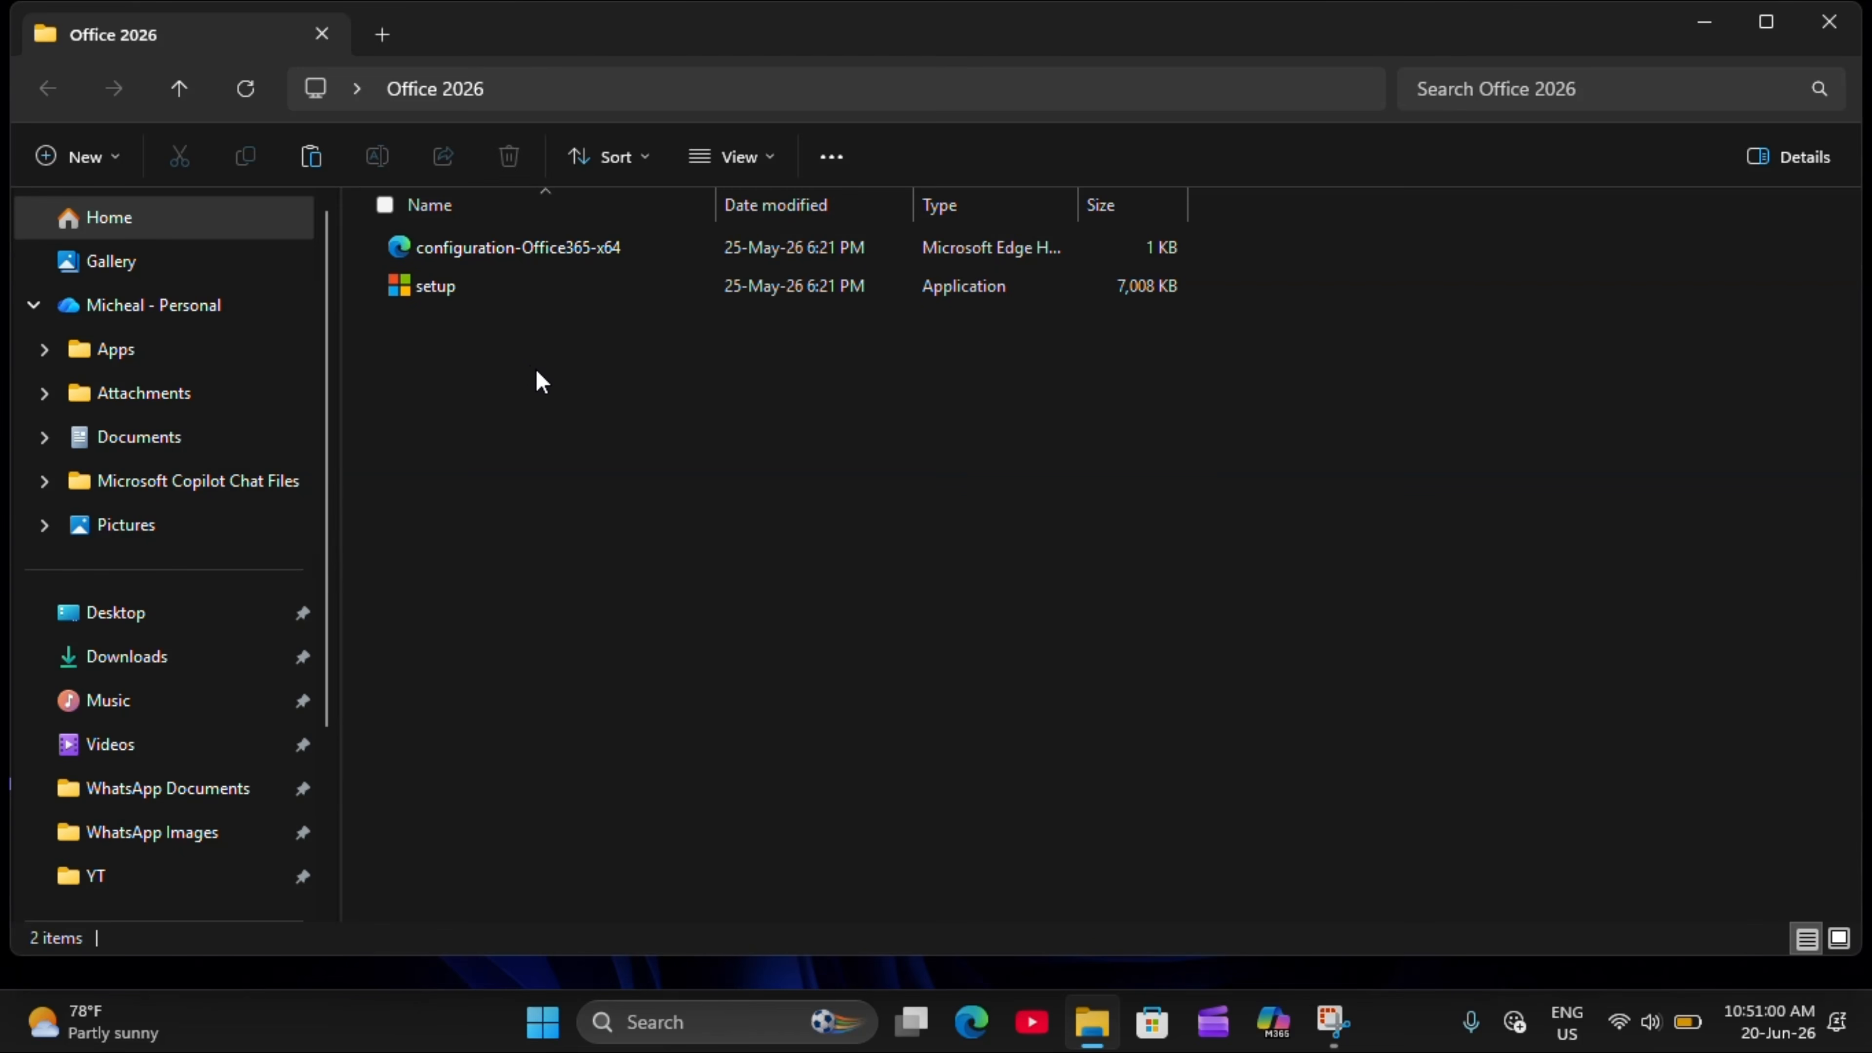
pyautogui.moveTo(535, 369); pyautogui.dragTo(573, 468)
pyautogui.click(1832, 29)
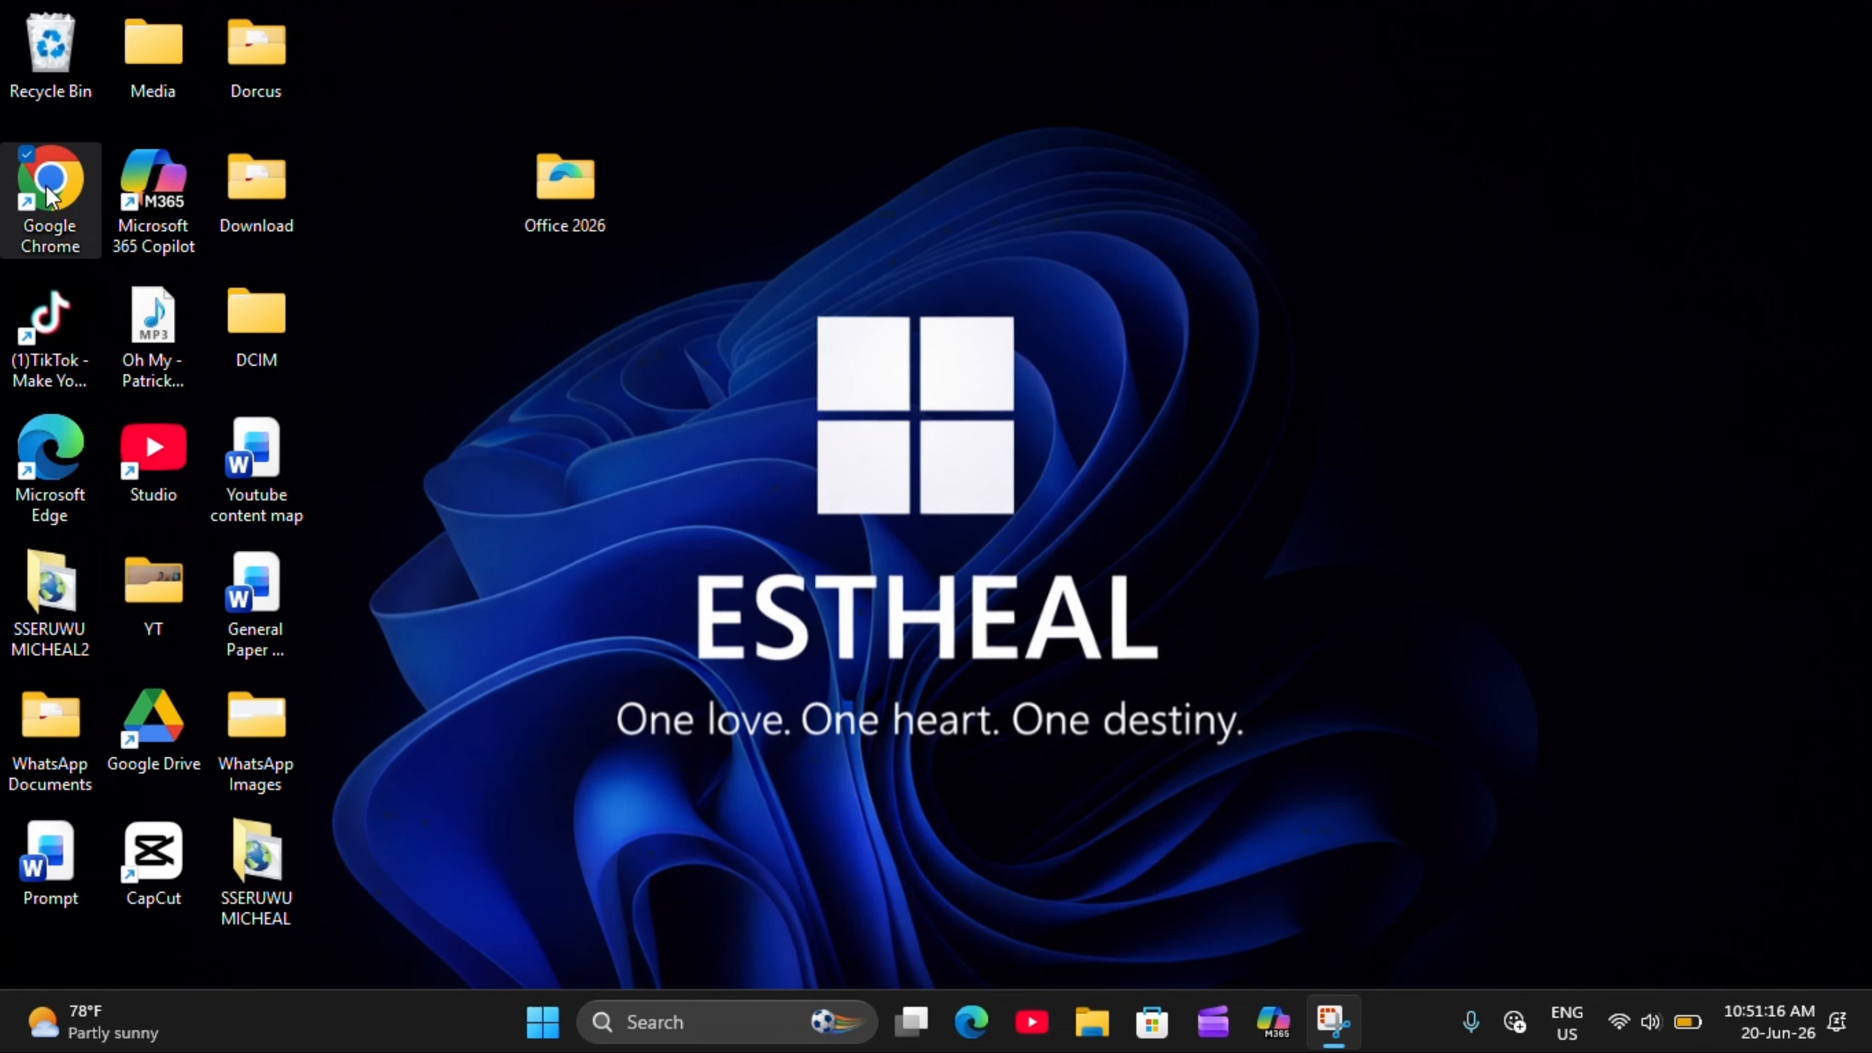
# Switch to Google Chrome, go to config.office.com/deploymentsettings, and dismiss the disabled My Doodle extension notice
pyautogui.doubleClick(47, 187)
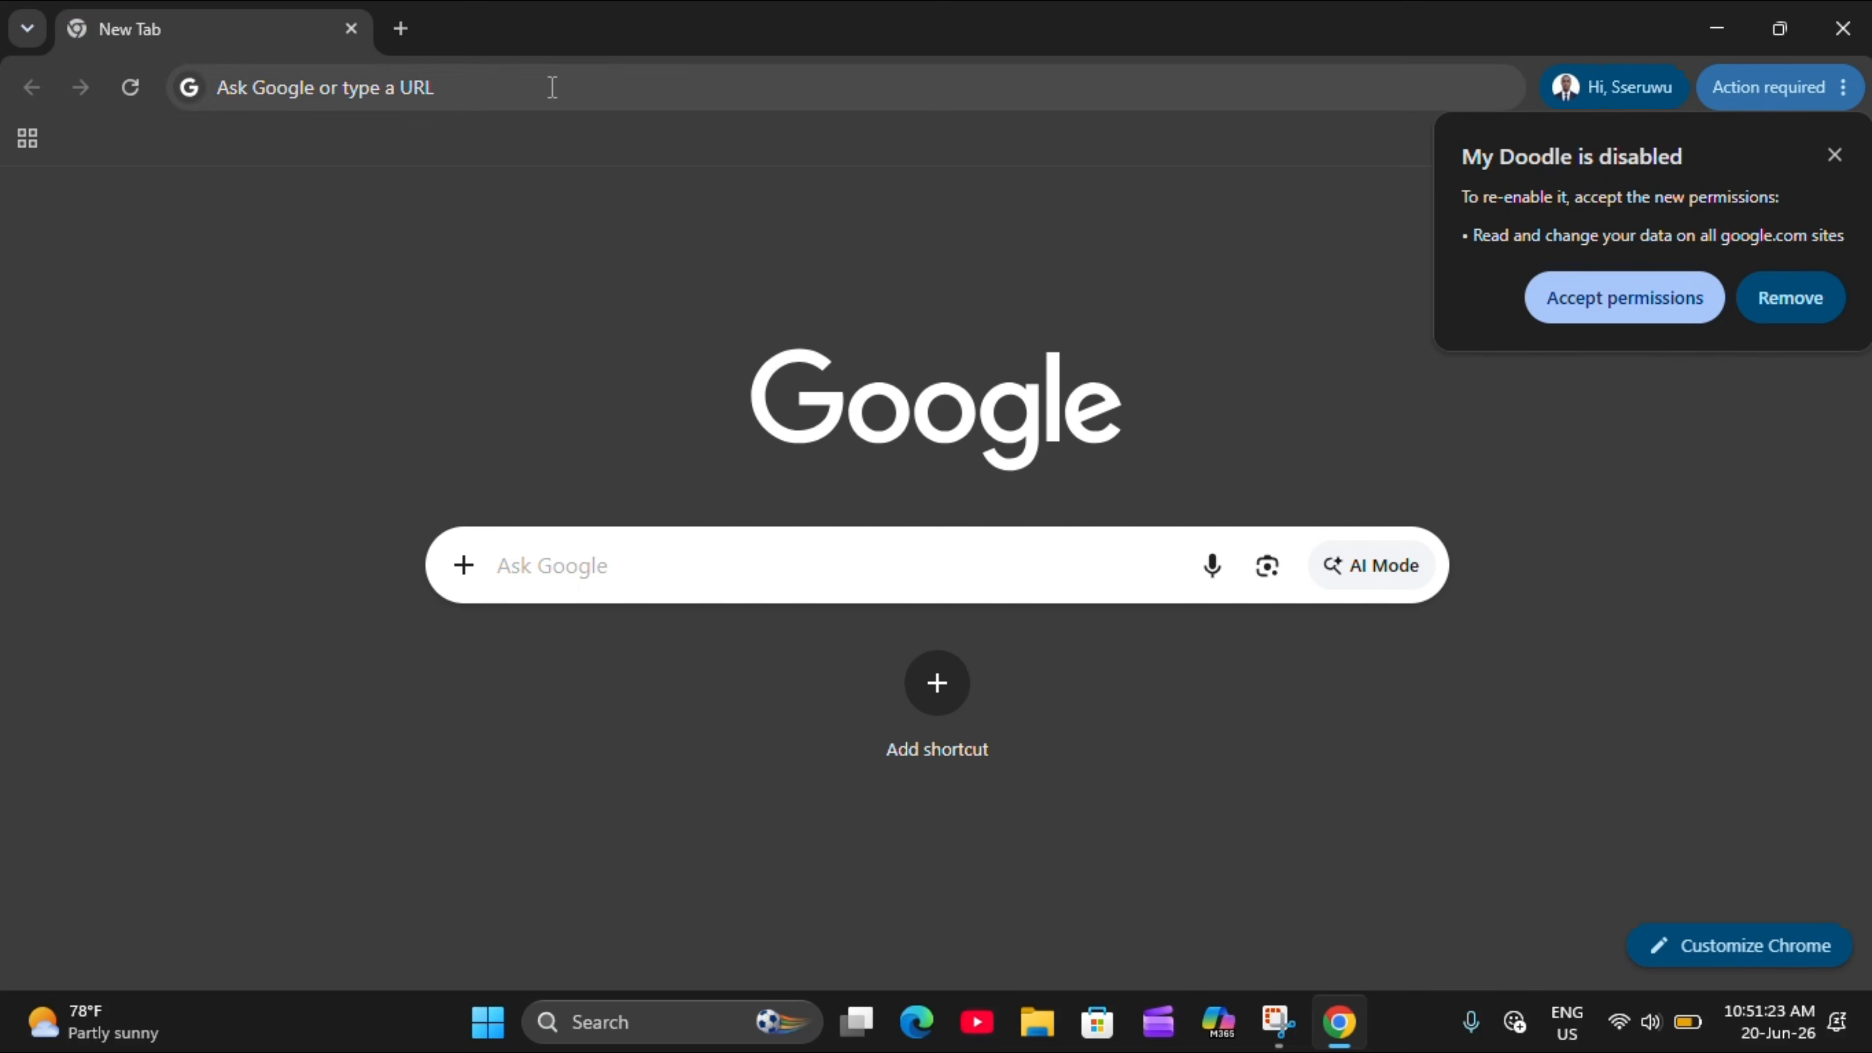
pyautogui.click(568, 87)
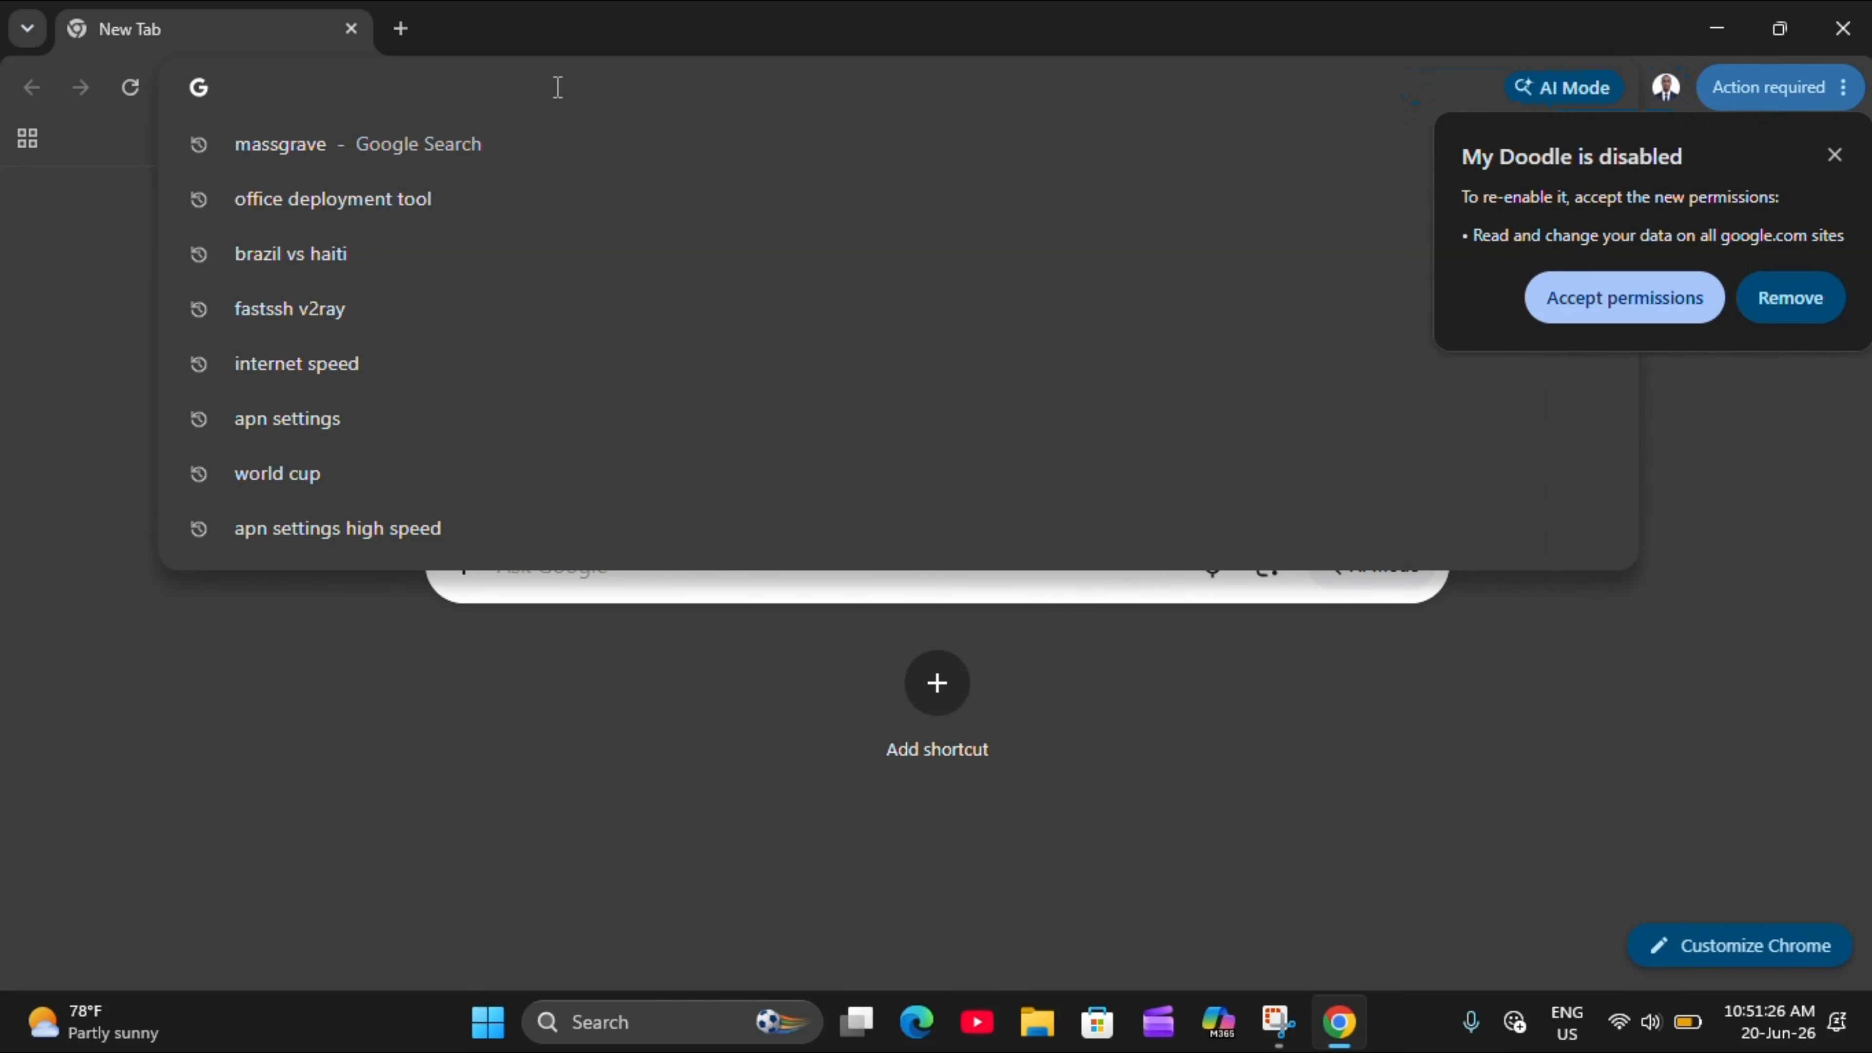
pyautogui.write('confi')
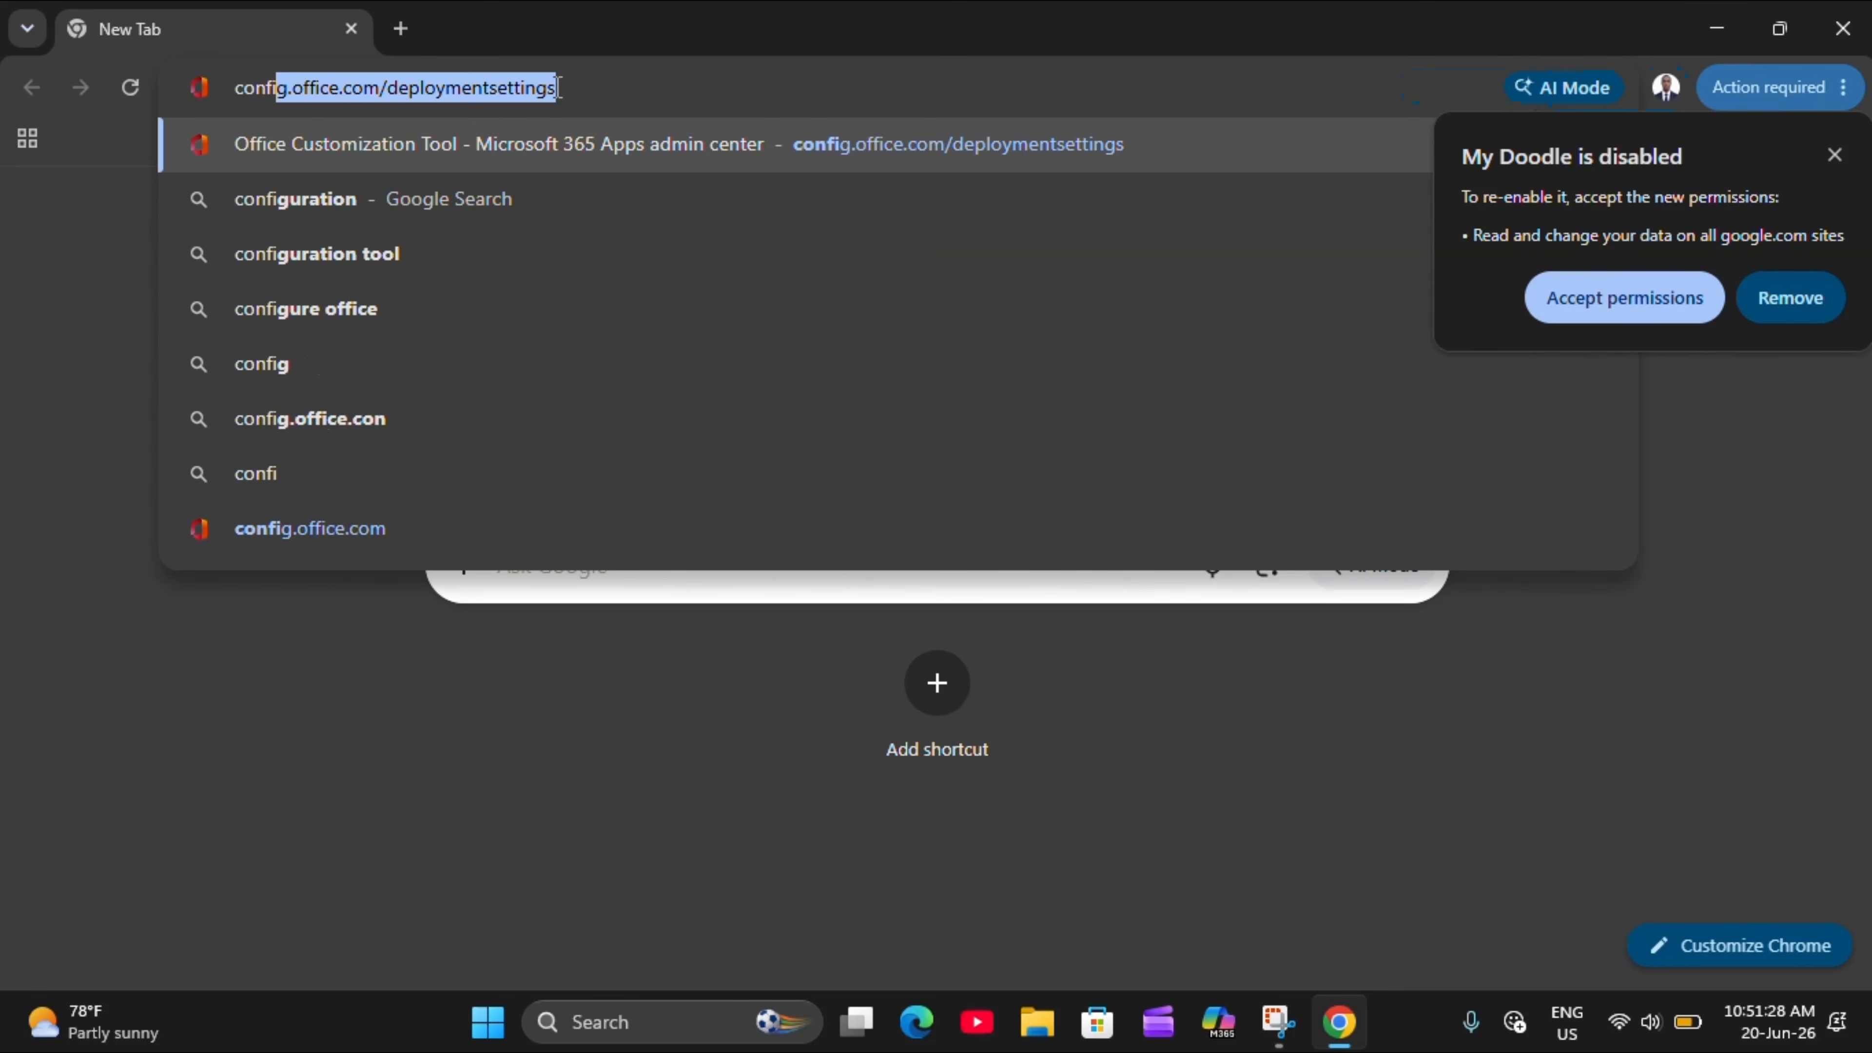
pyautogui.write('g.o')
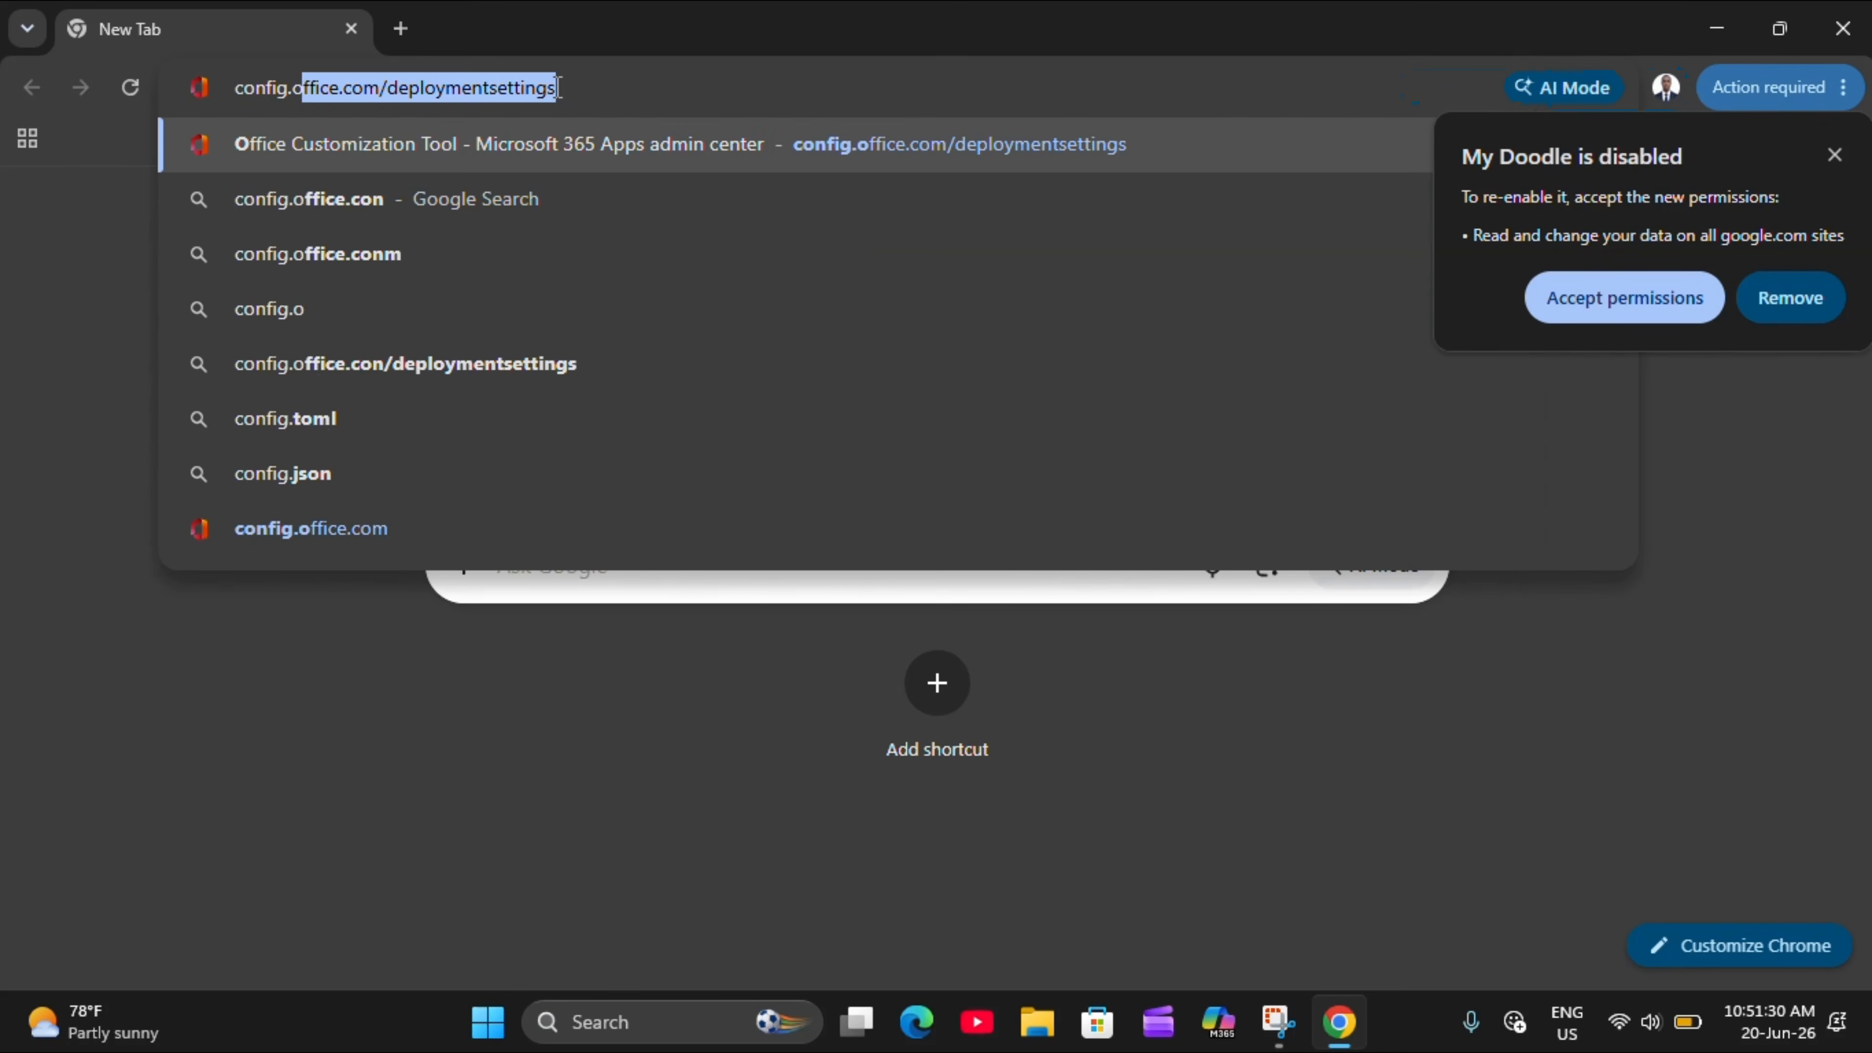
pyautogui.write('ffice.')
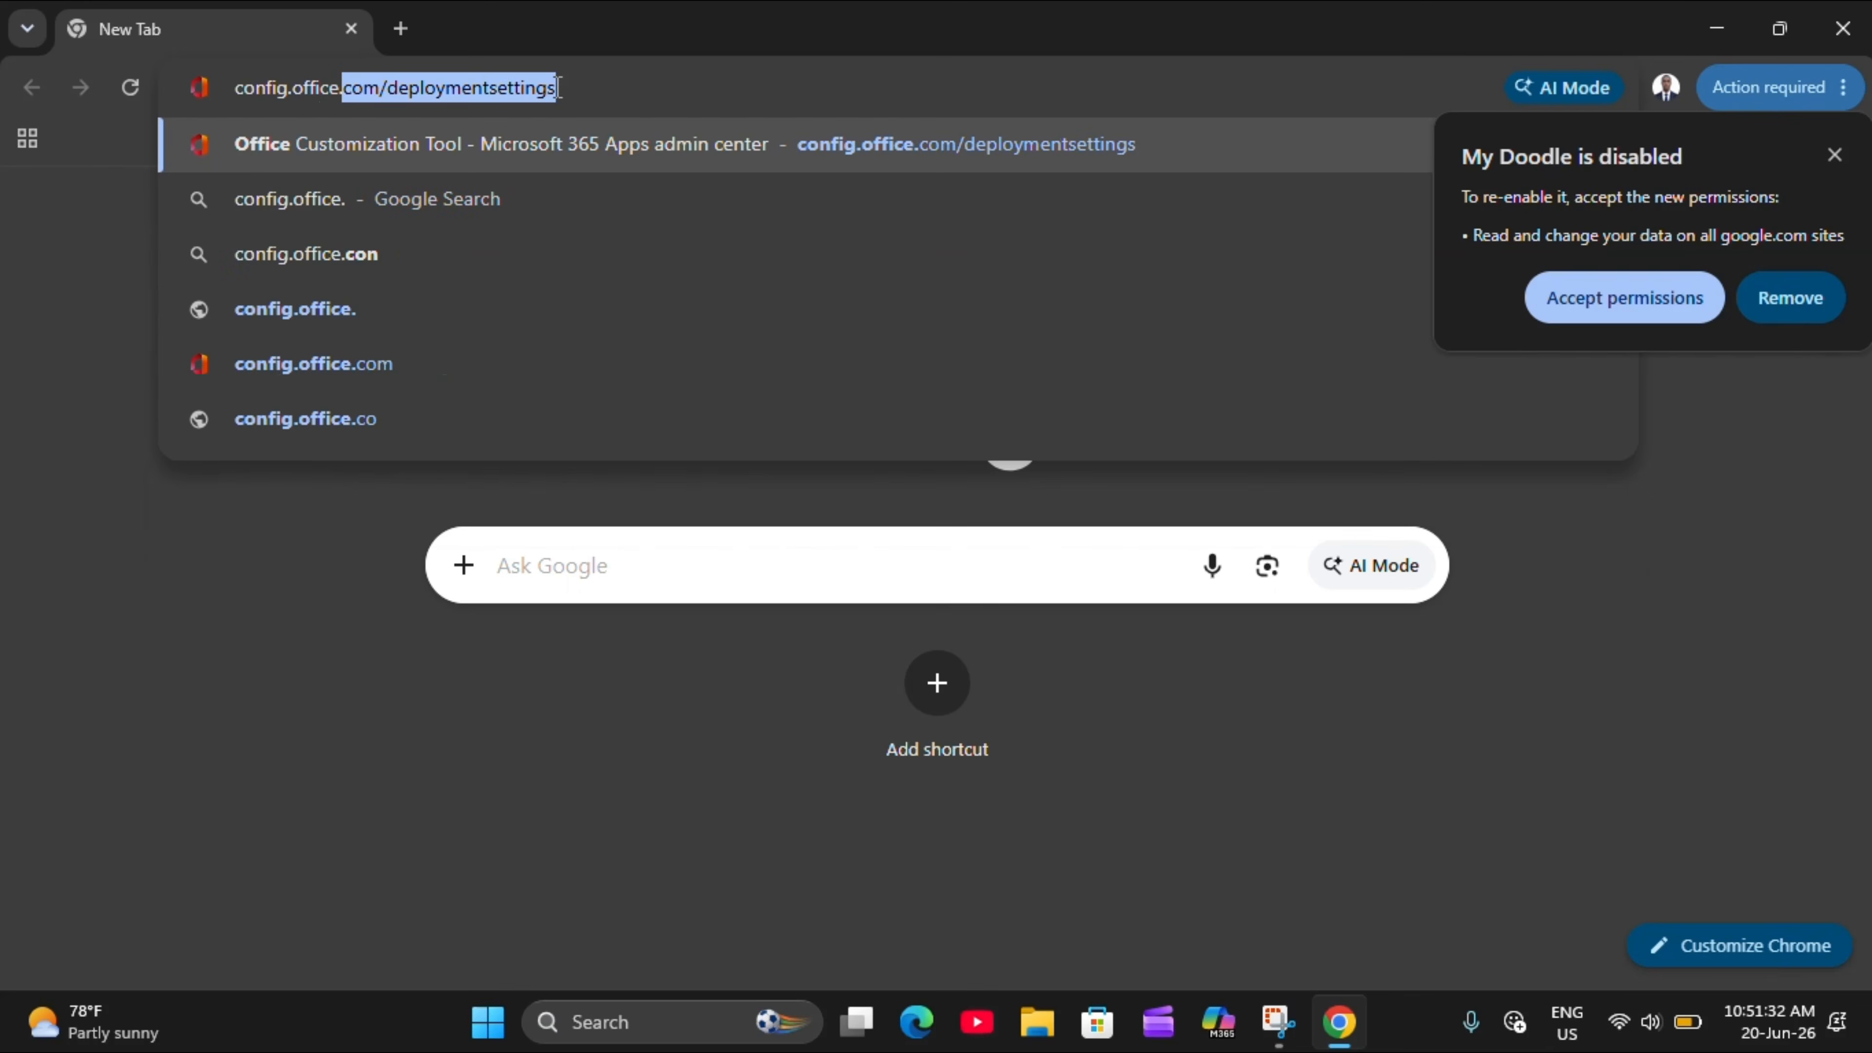
pyautogui.write('co')
pyautogui.press('Return')
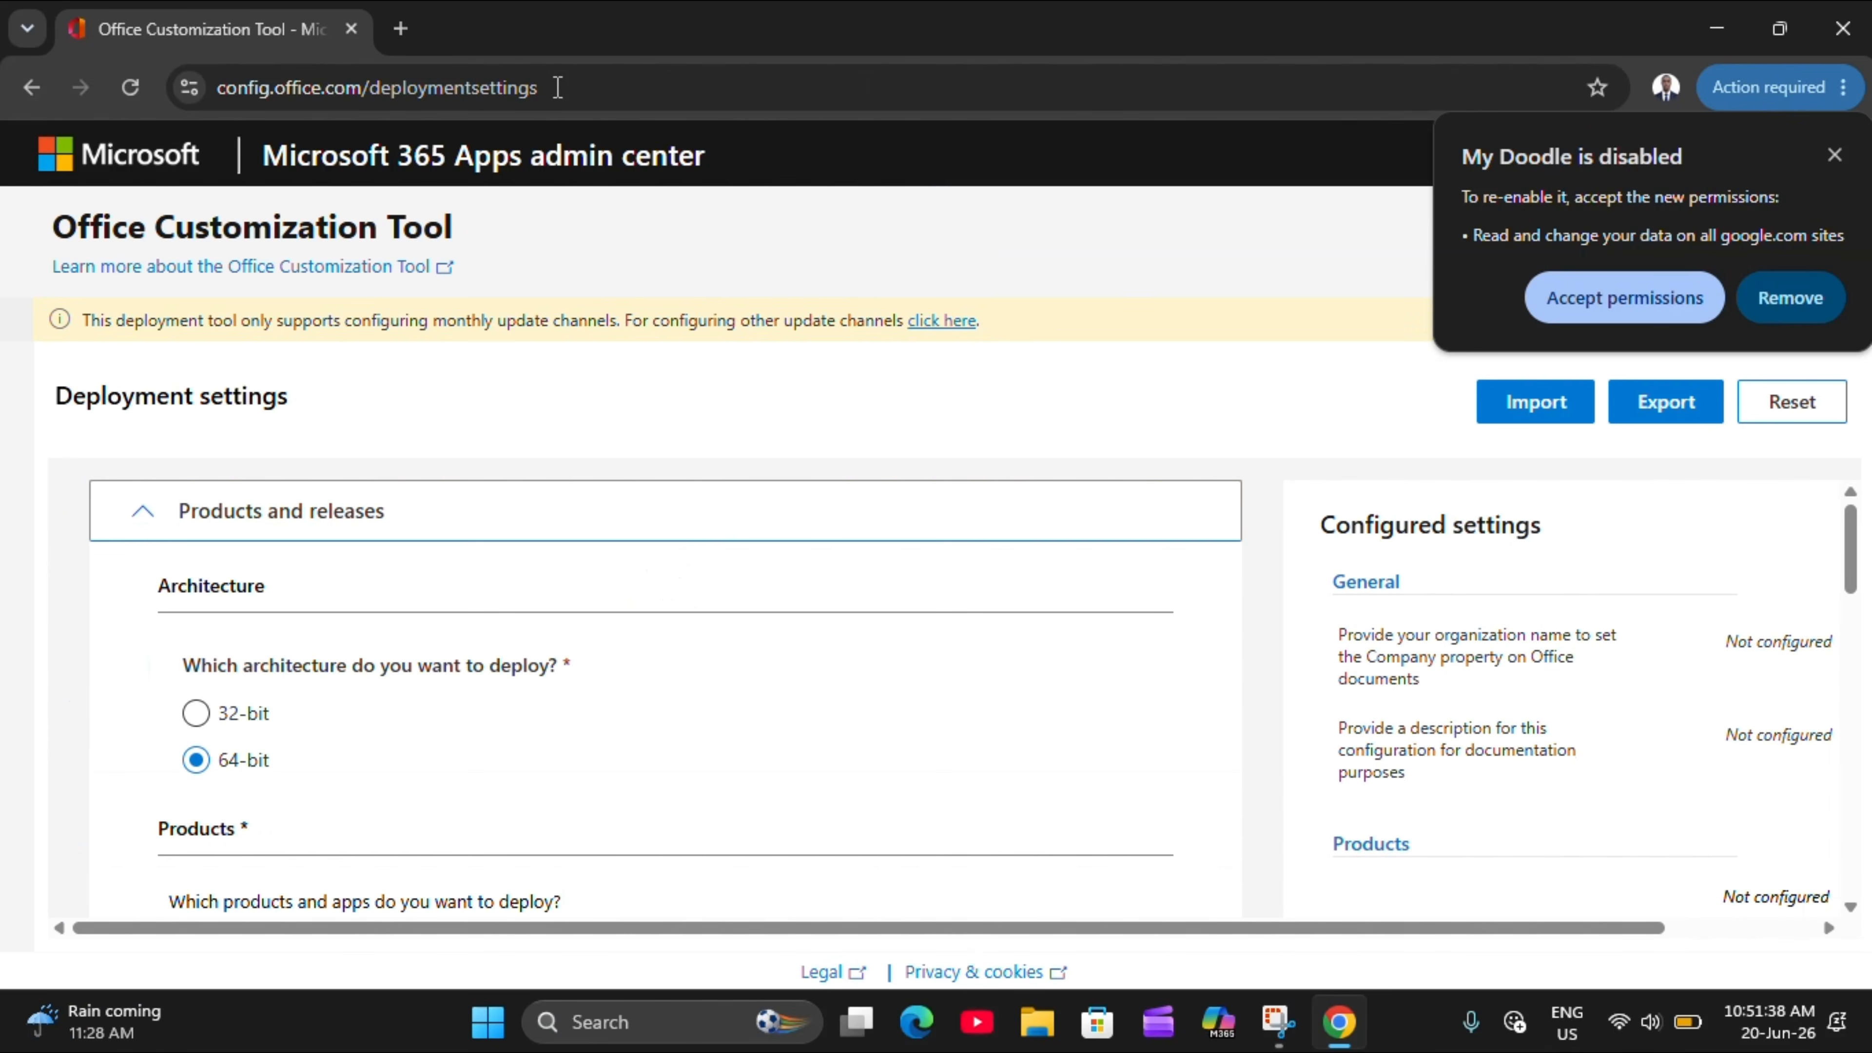
pyautogui.click(1834, 155)
# Choose Microsoft 365 Apps for enterprise as the Office suite, keeping the 64-bit architecture
pyautogui.scroll(-1, 464, 531)
pyautogui.scroll(-2, 464, 531)
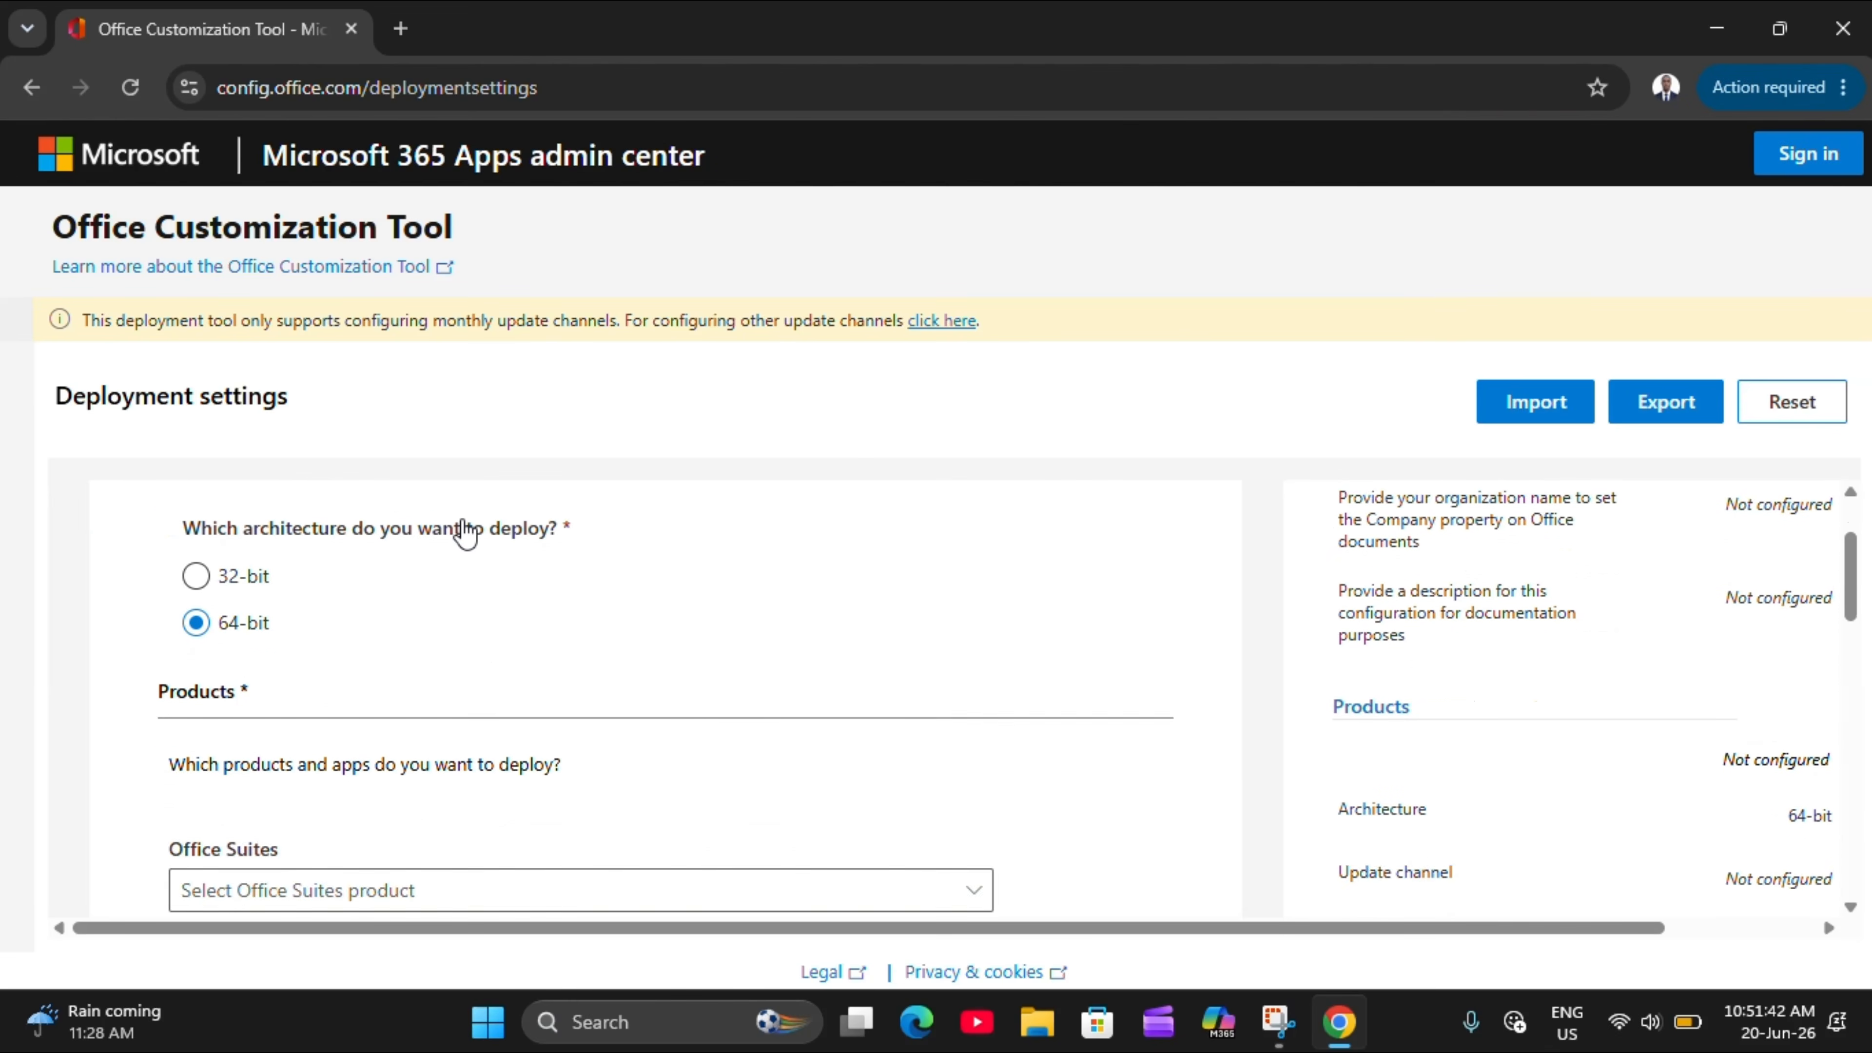
pyautogui.scroll(2, 460, 535)
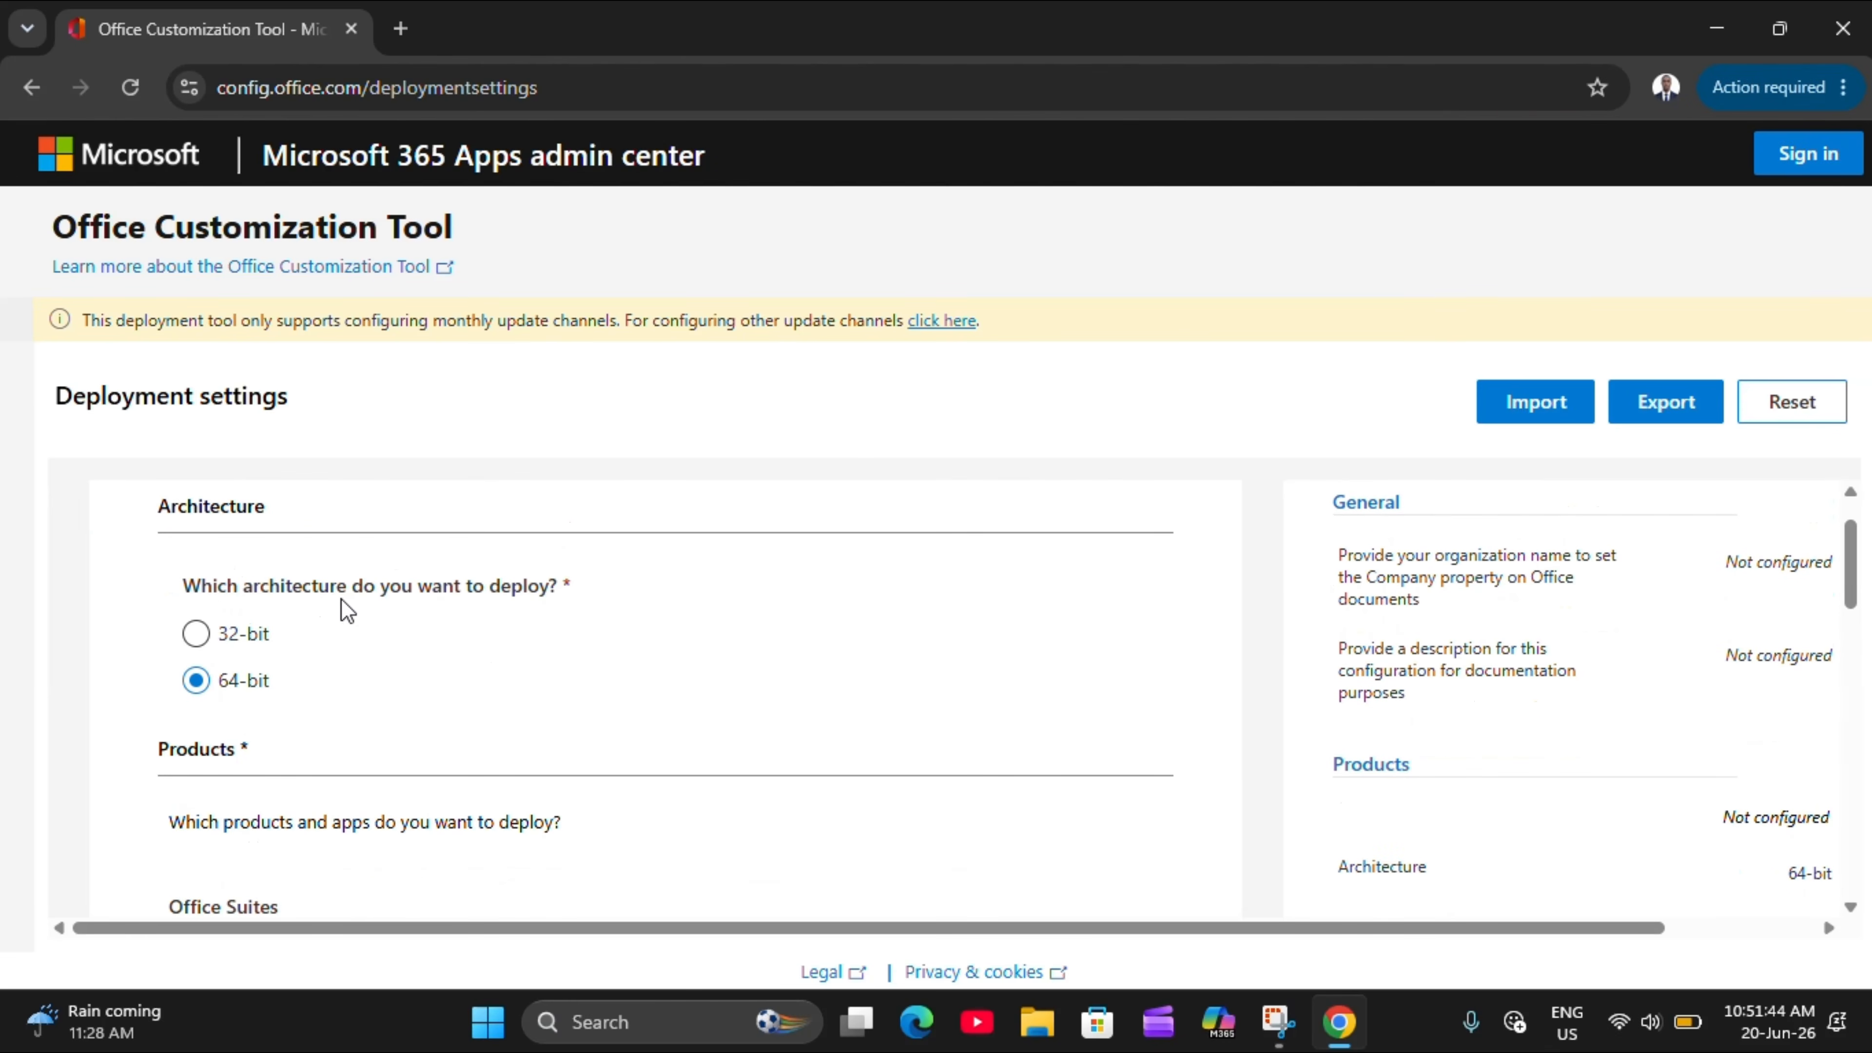
pyautogui.scroll(-1, 253, 656)
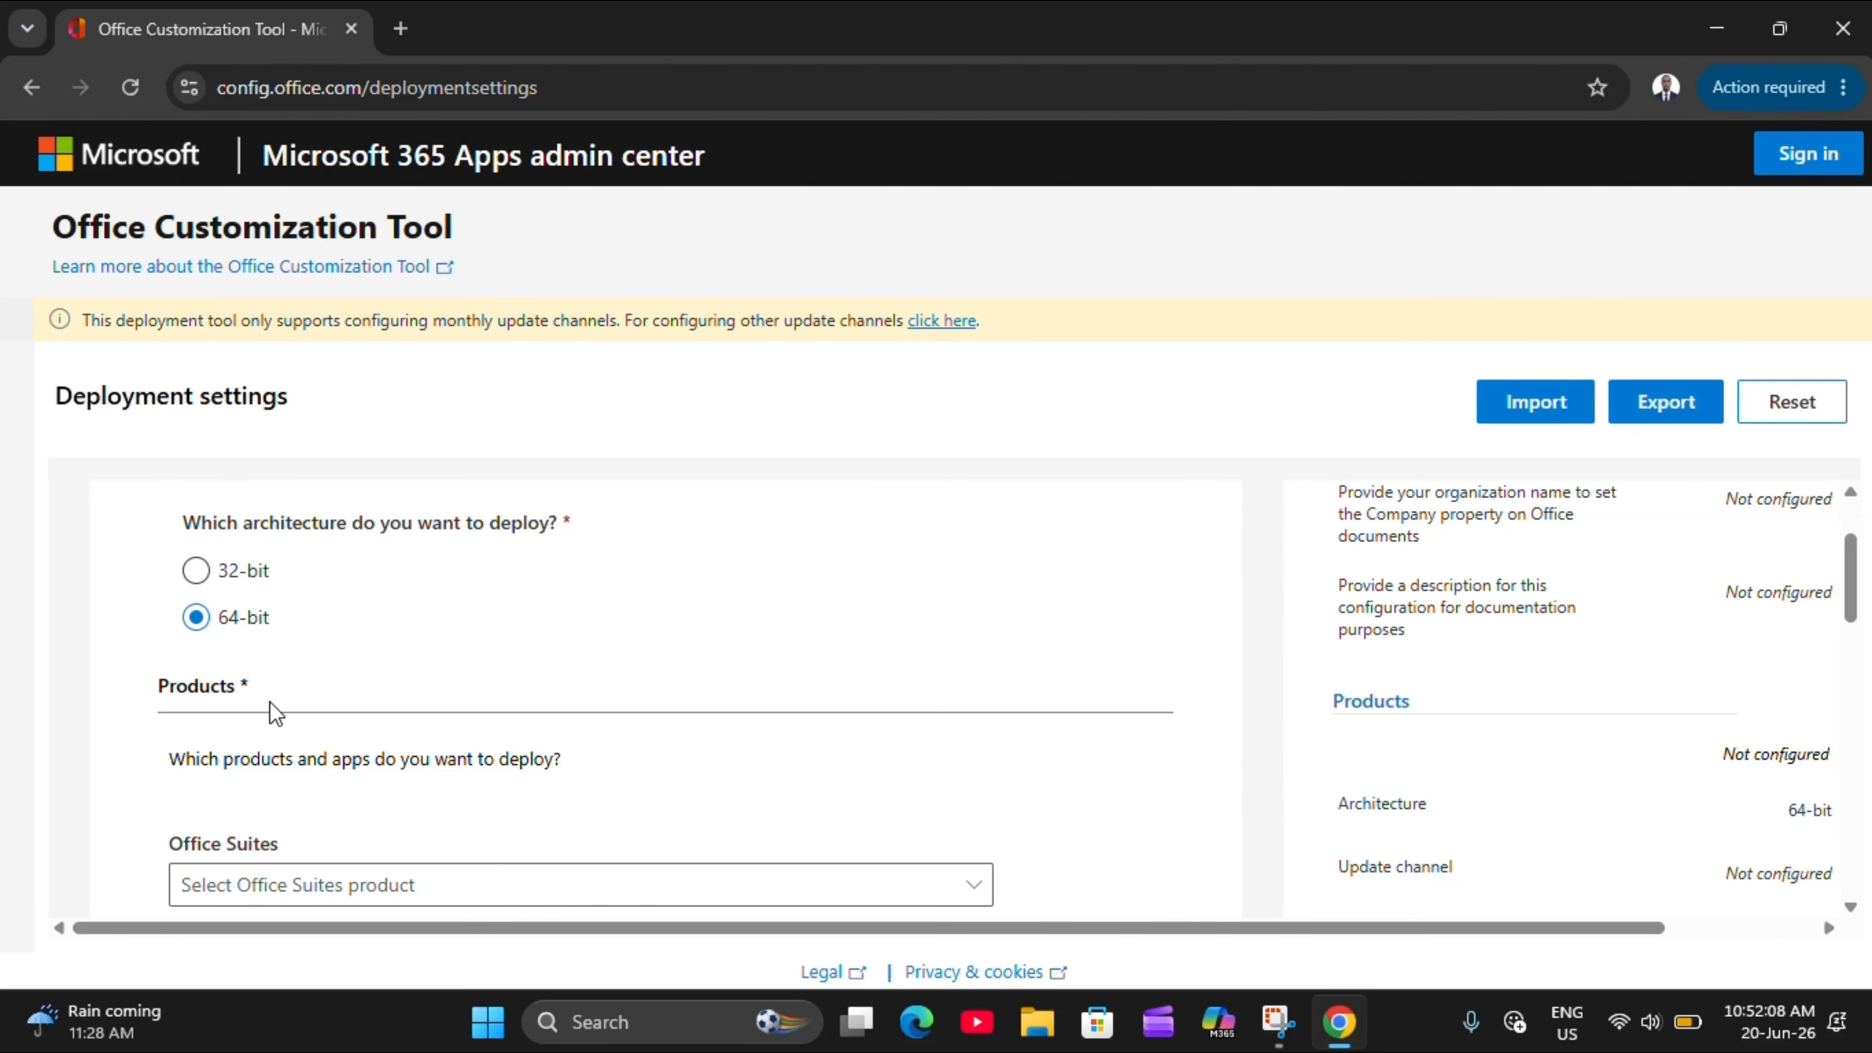
pyautogui.scroll(-3, 271, 715)
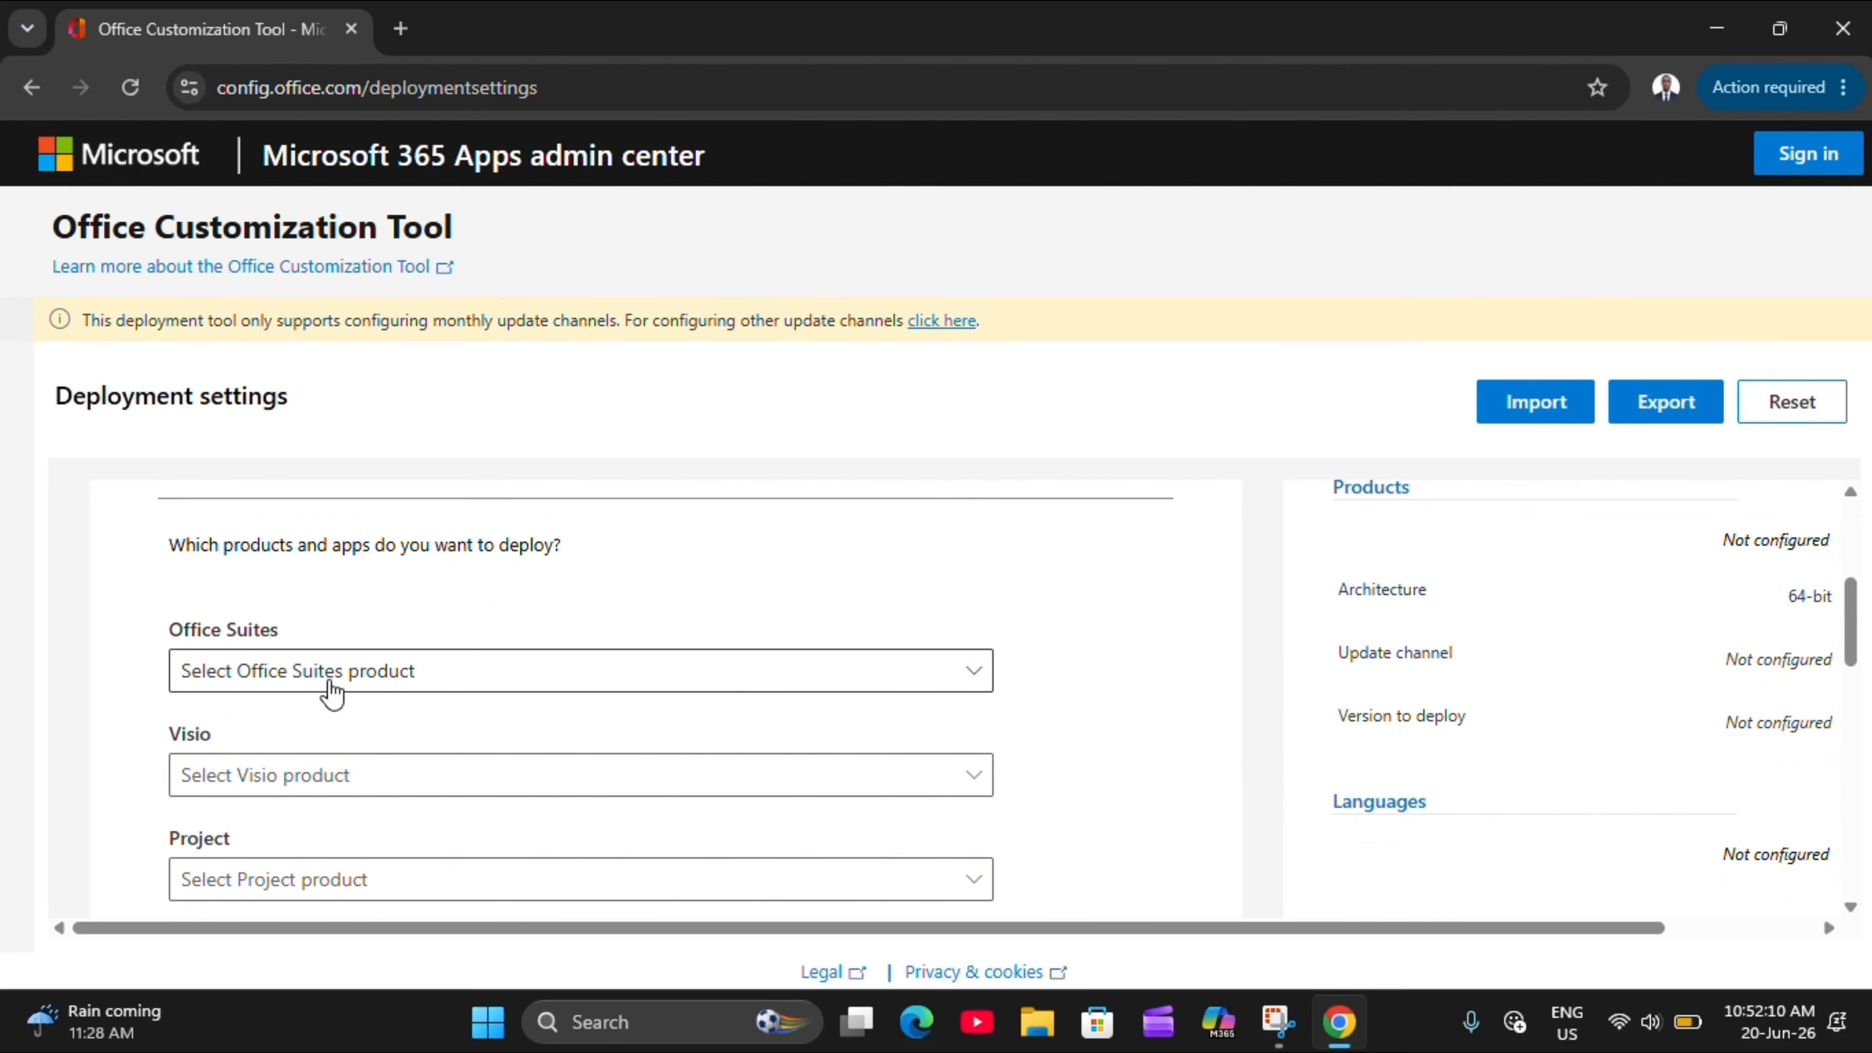
pyautogui.click(380, 689)
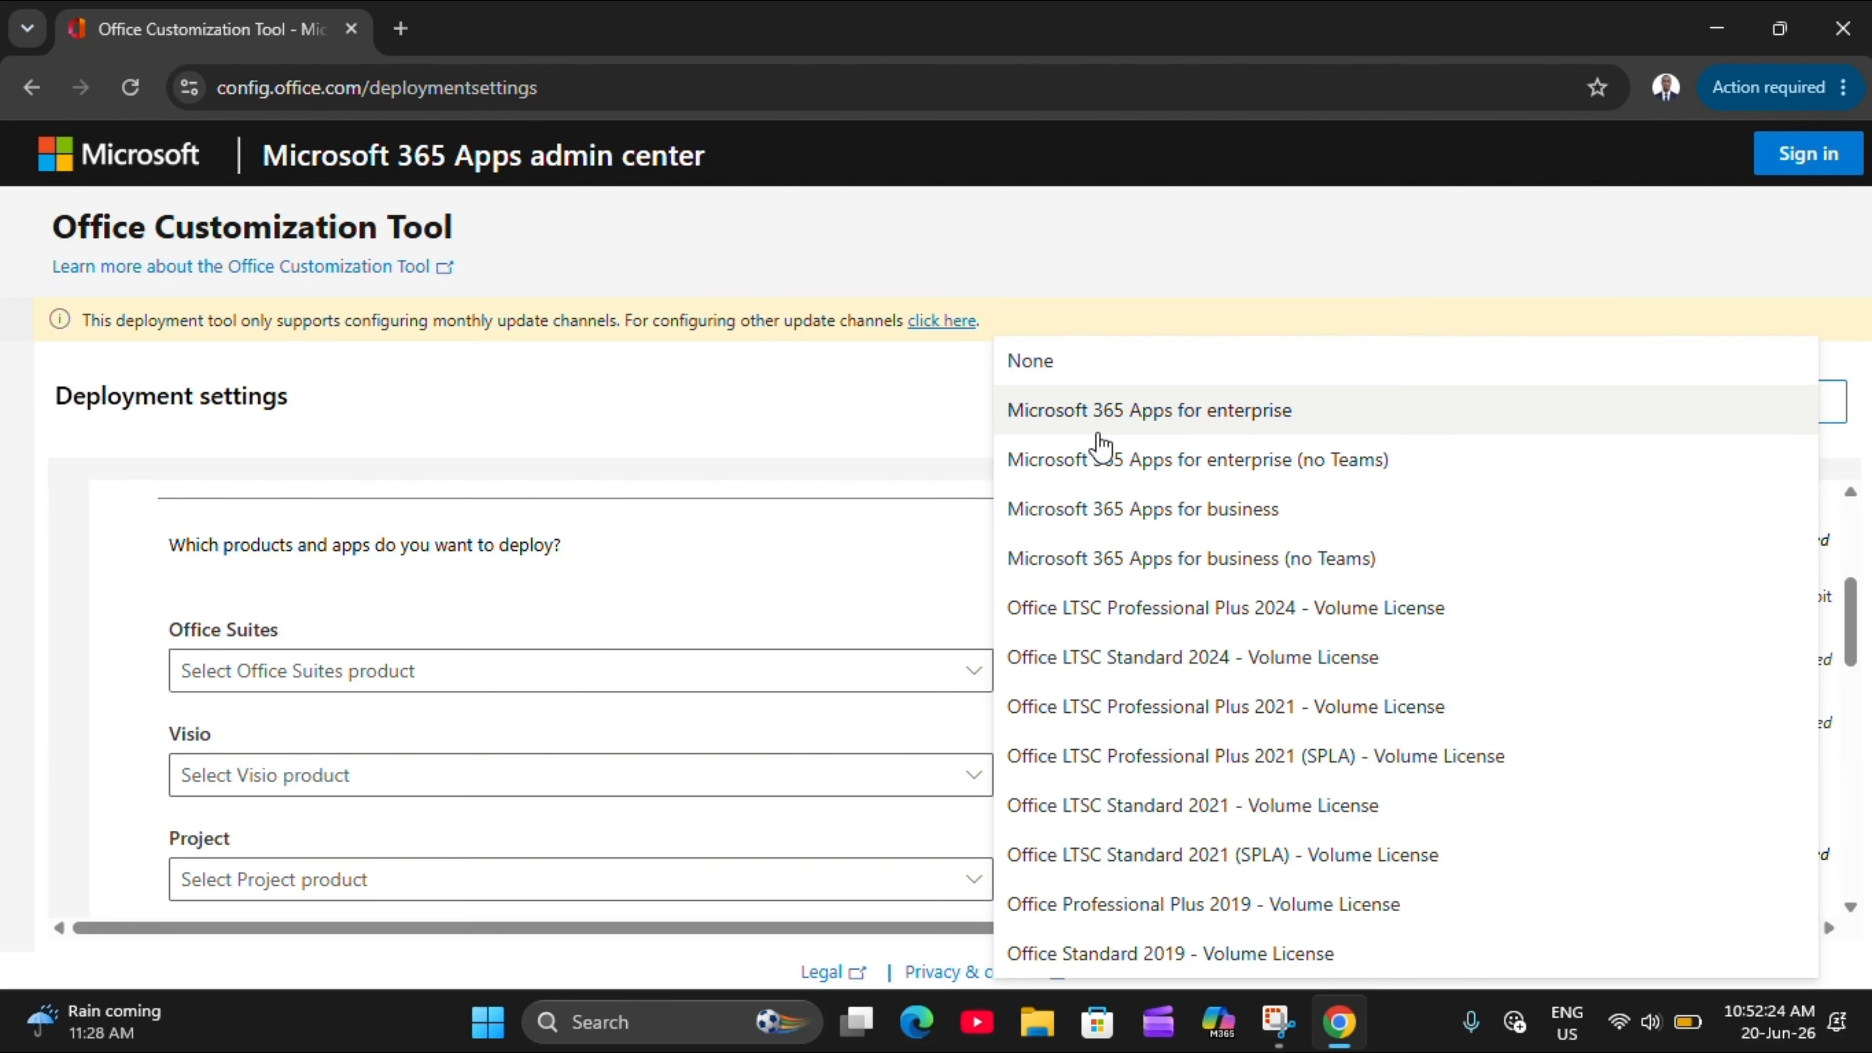
pyautogui.click(1135, 410)
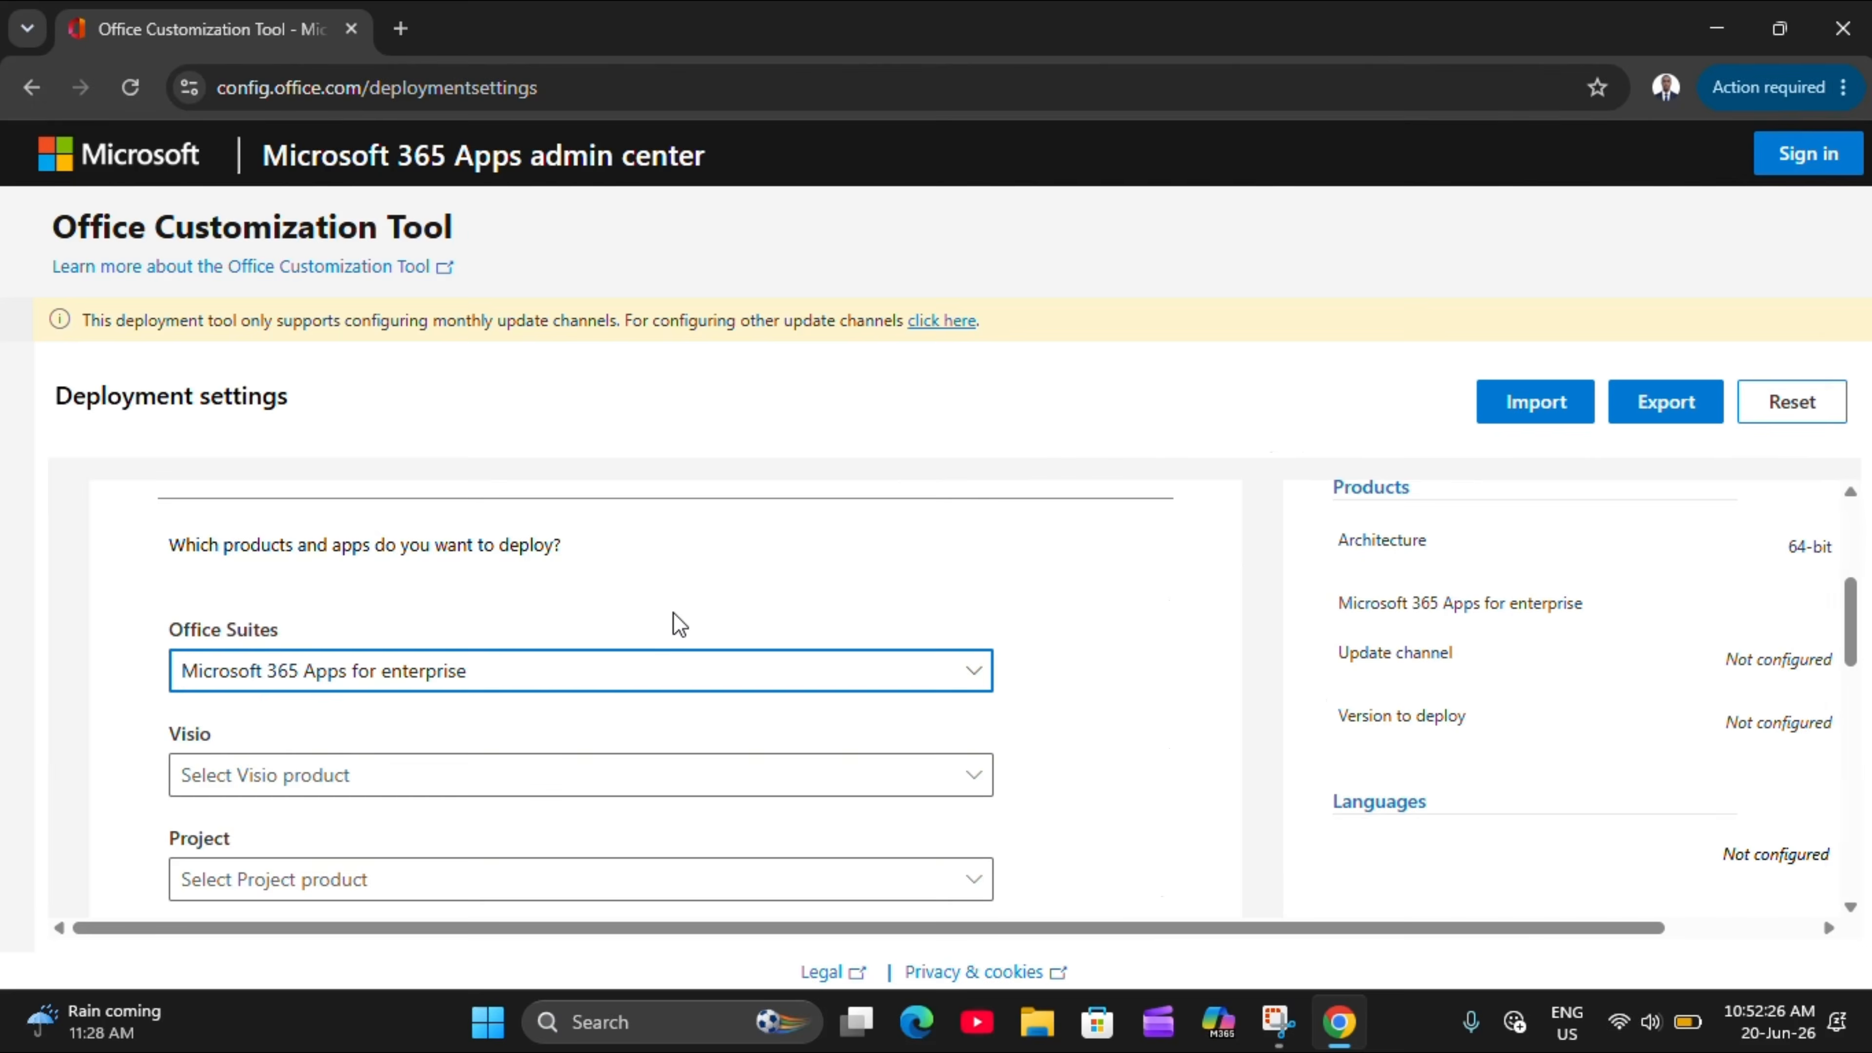
# Add Visio LTSC Professional 2024 - Volume License as the Visio product to deploy
pyautogui.click(420, 797)
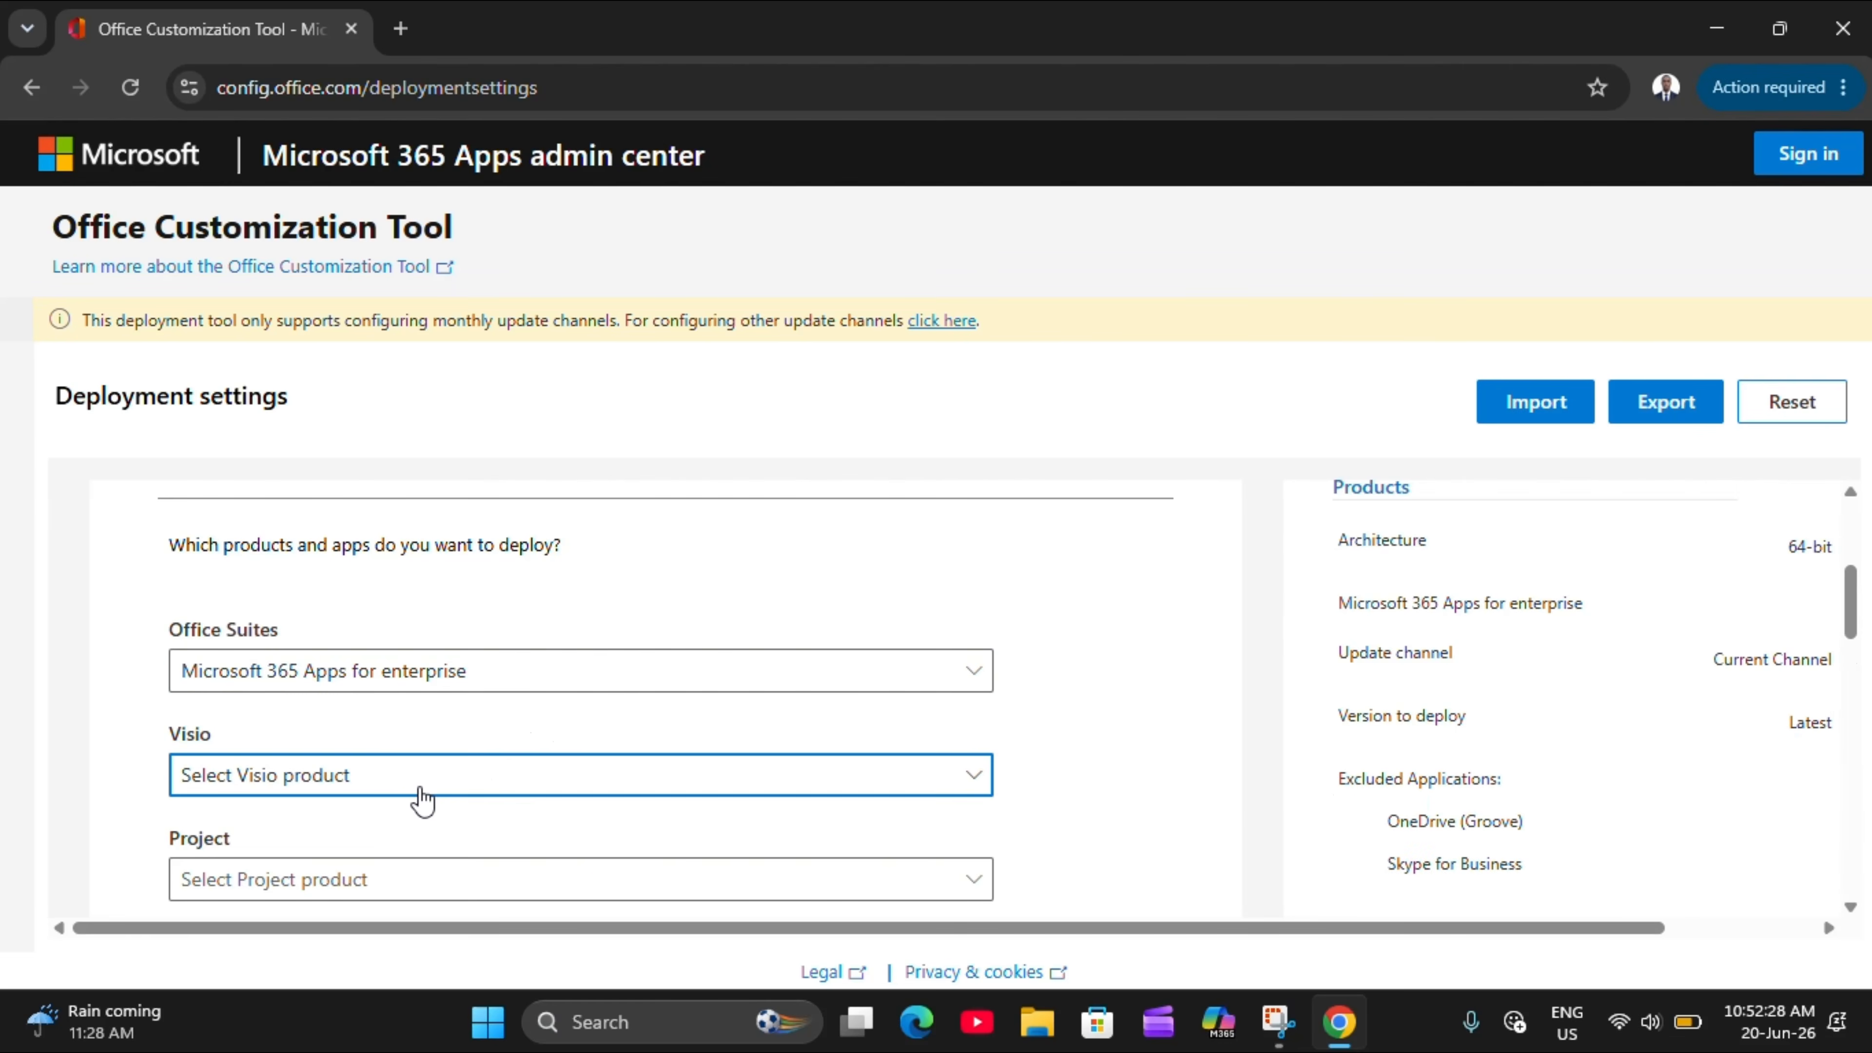
pyautogui.click(421, 797)
pyautogui.click(414, 385)
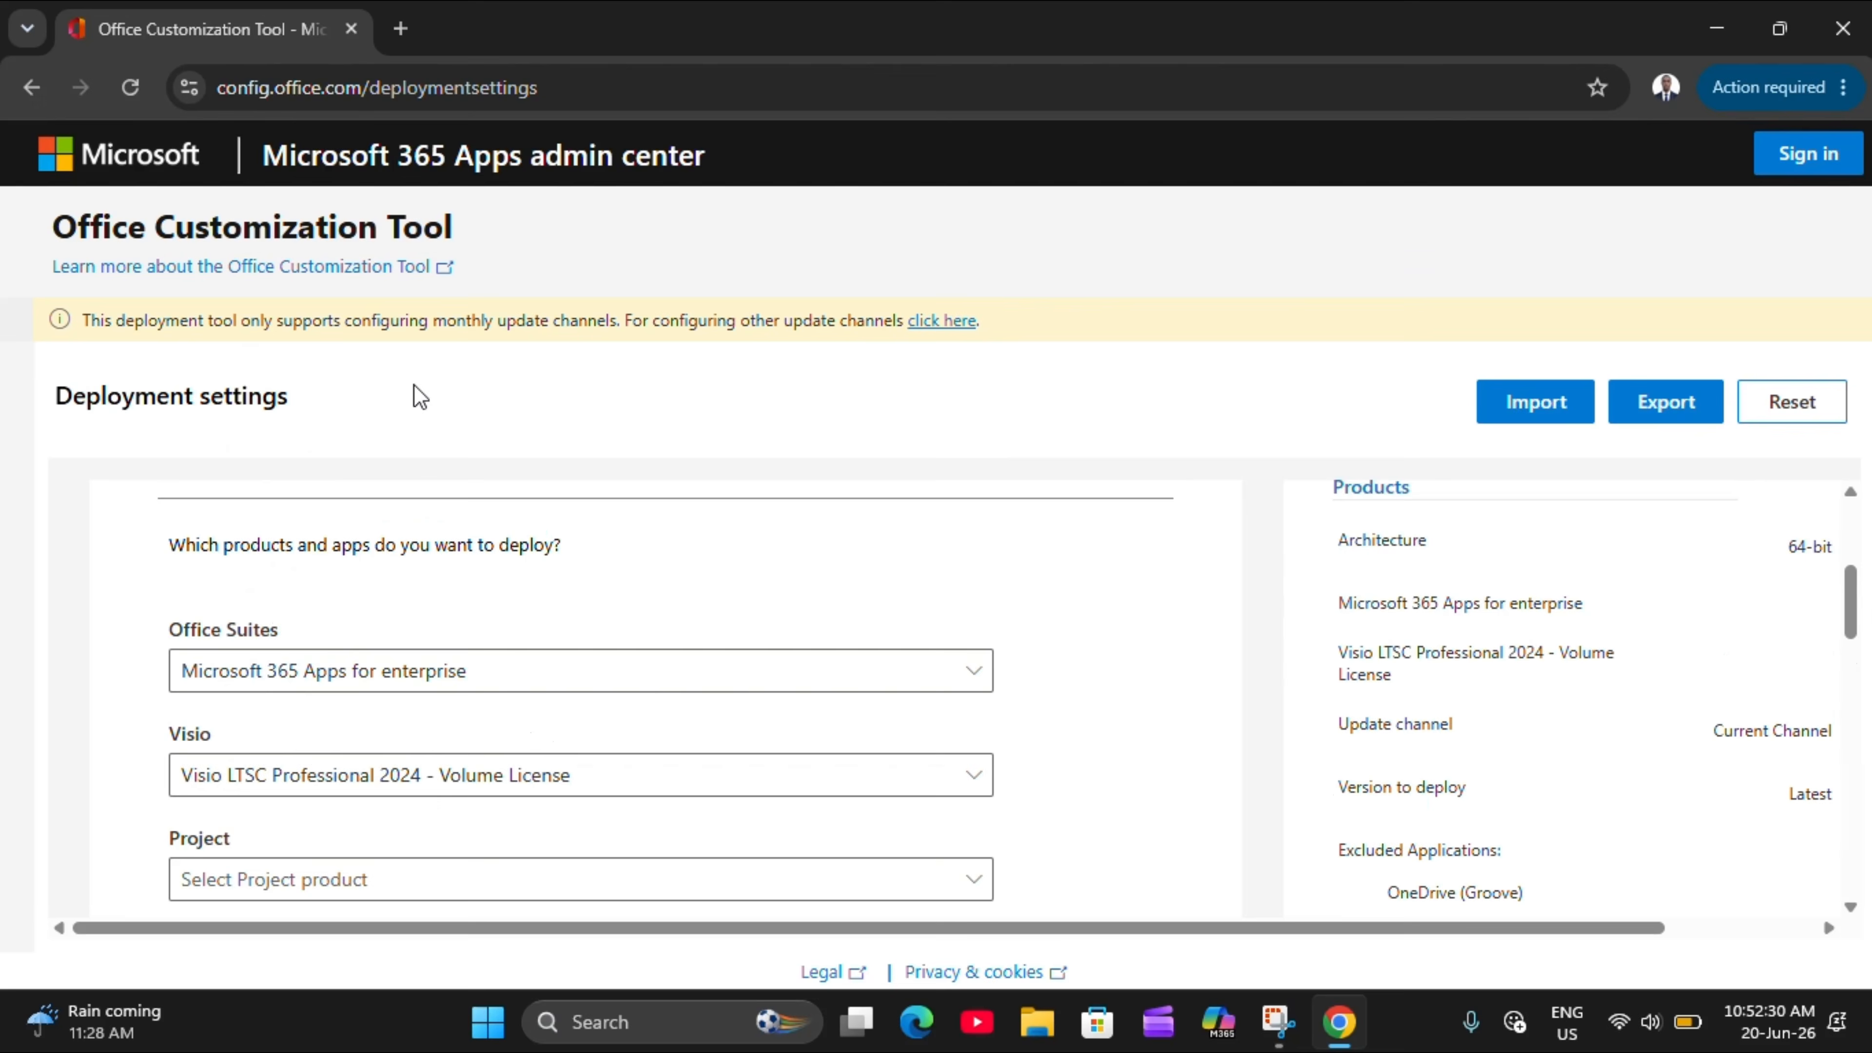
# Choose None for both the Project product and the additional products
pyautogui.scroll(-2, 450, 701)
pyautogui.click(364, 636)
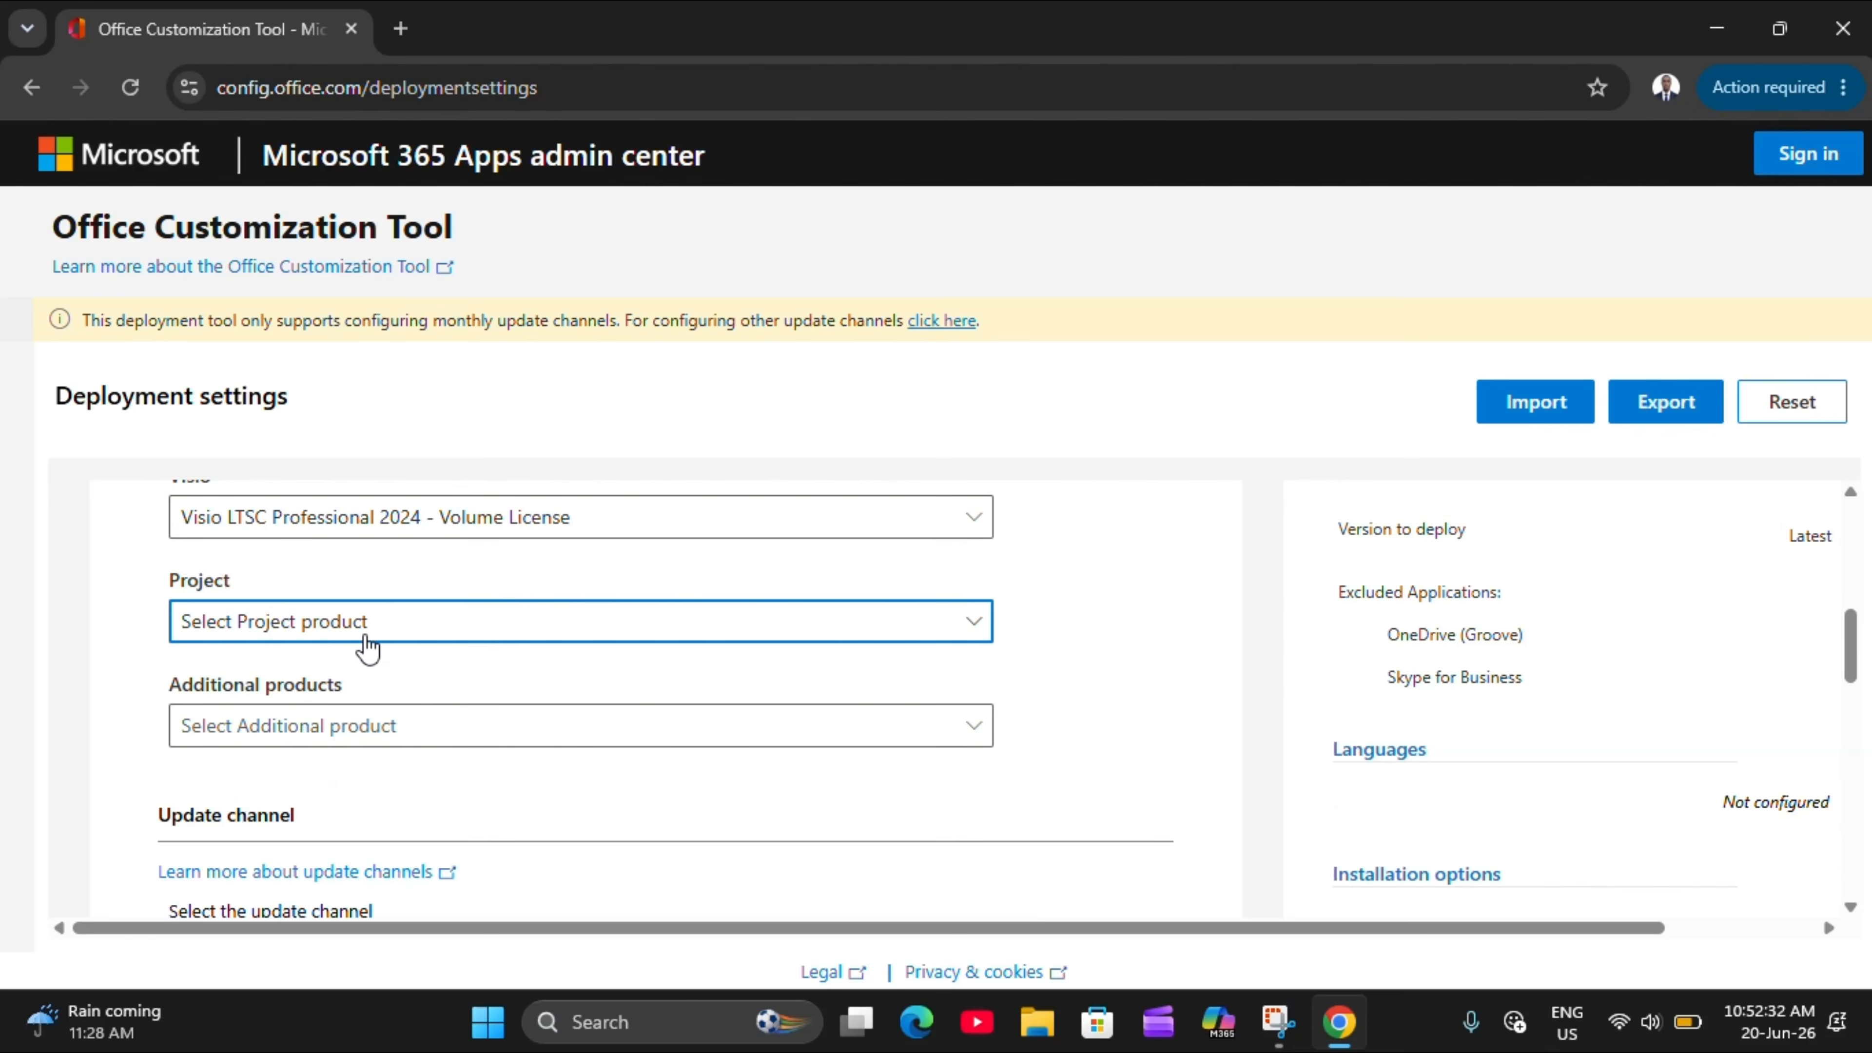
pyautogui.click(364, 636)
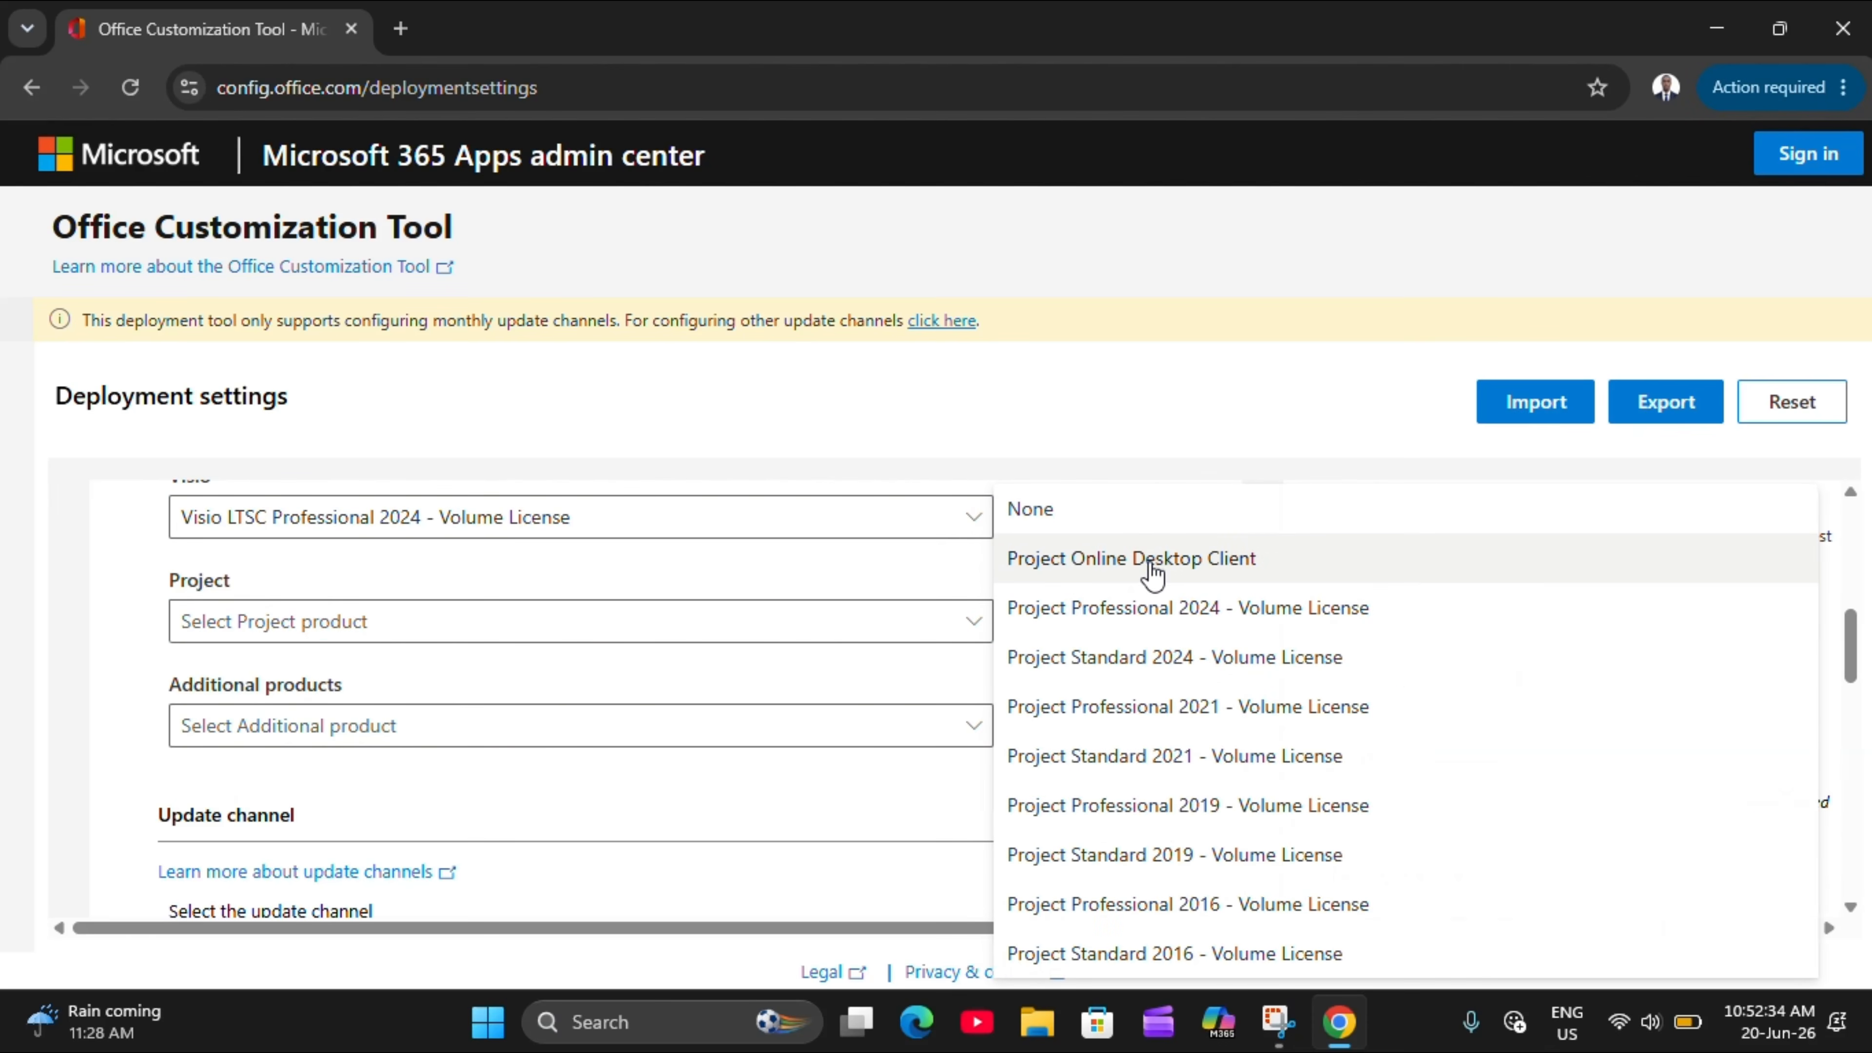
pyautogui.click(1080, 528)
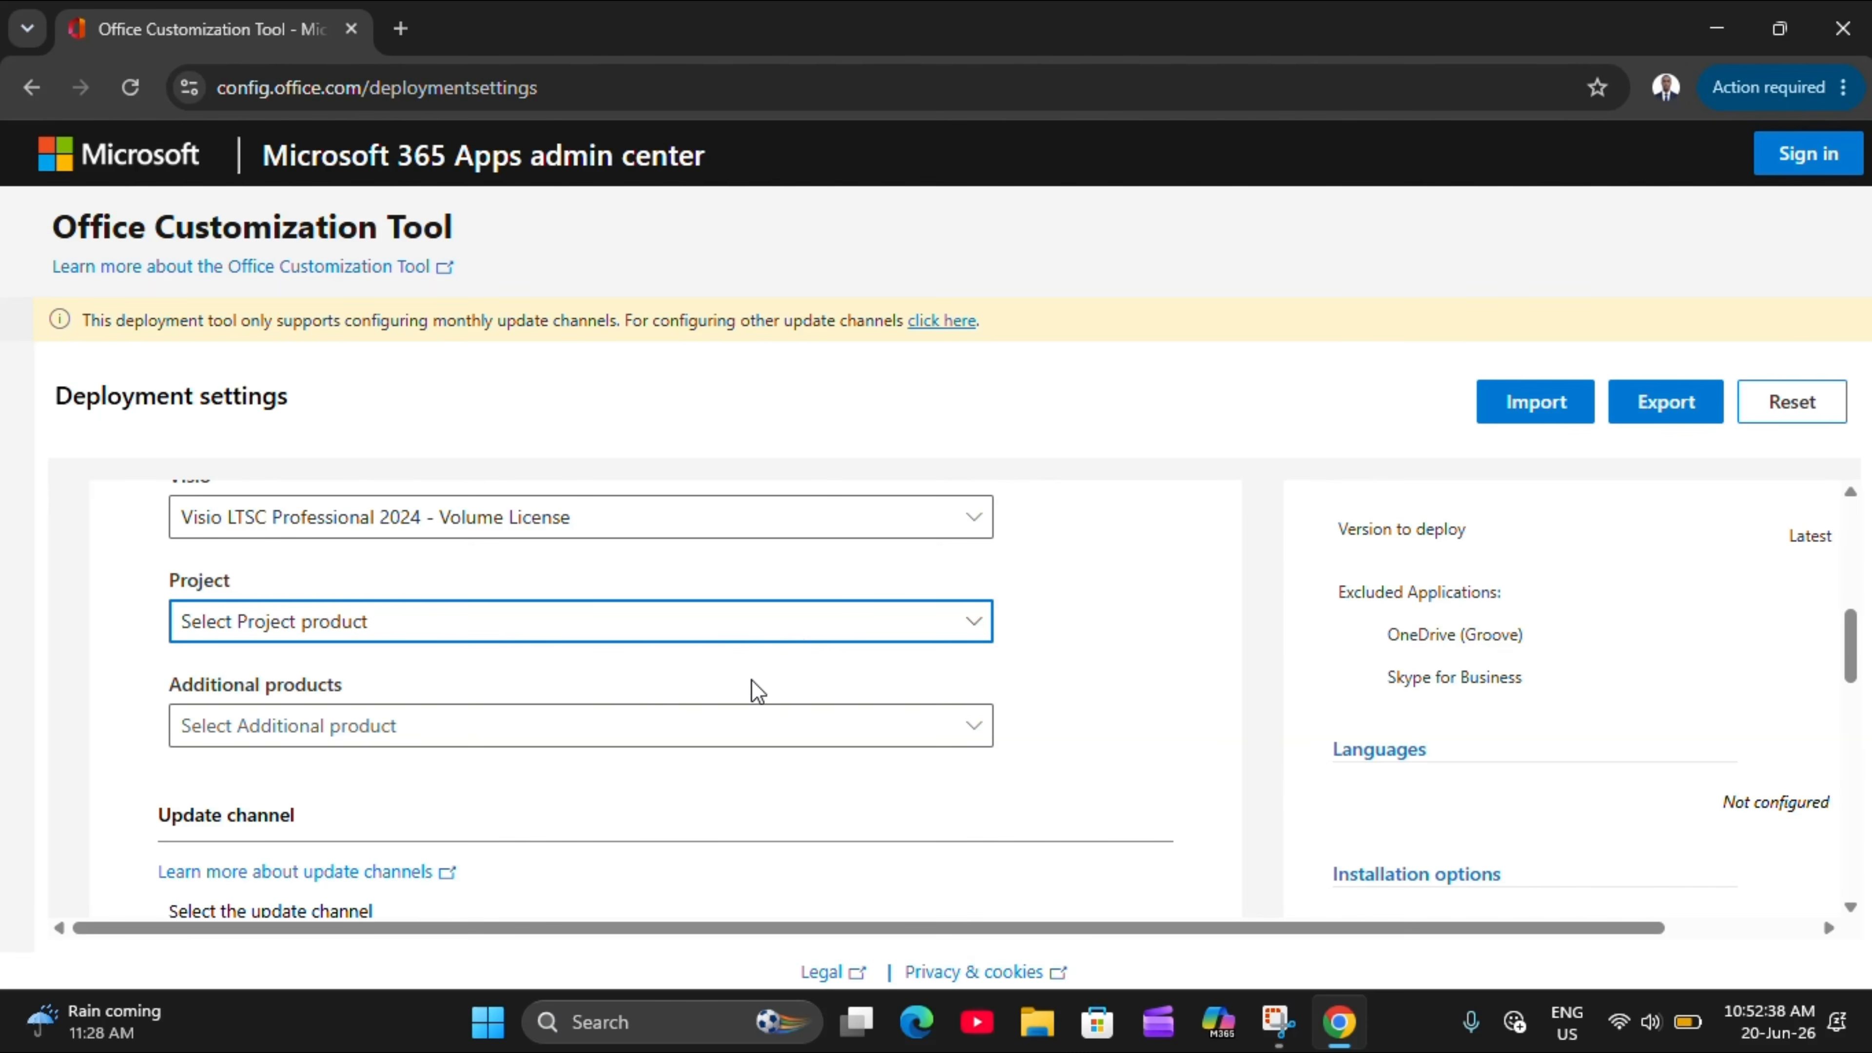
pyautogui.scroll(-2, 728, 707)
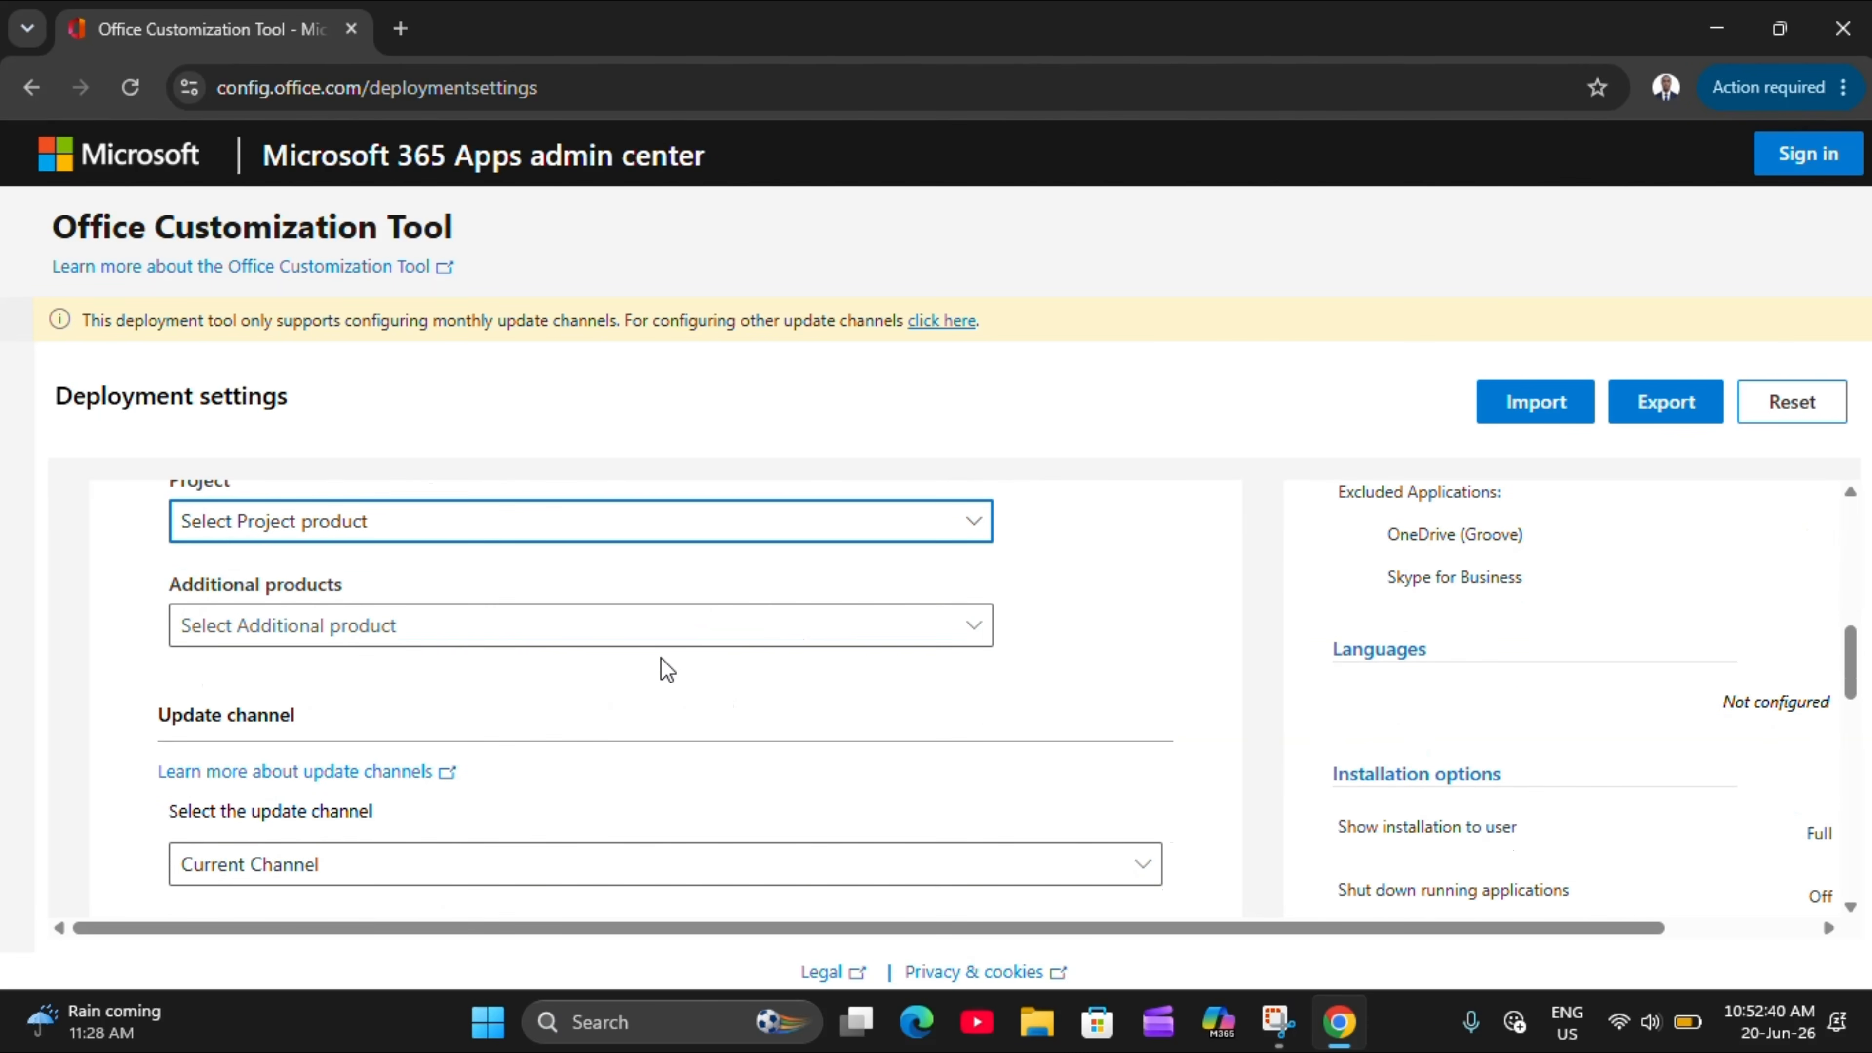
pyautogui.scroll(-1, 606, 694)
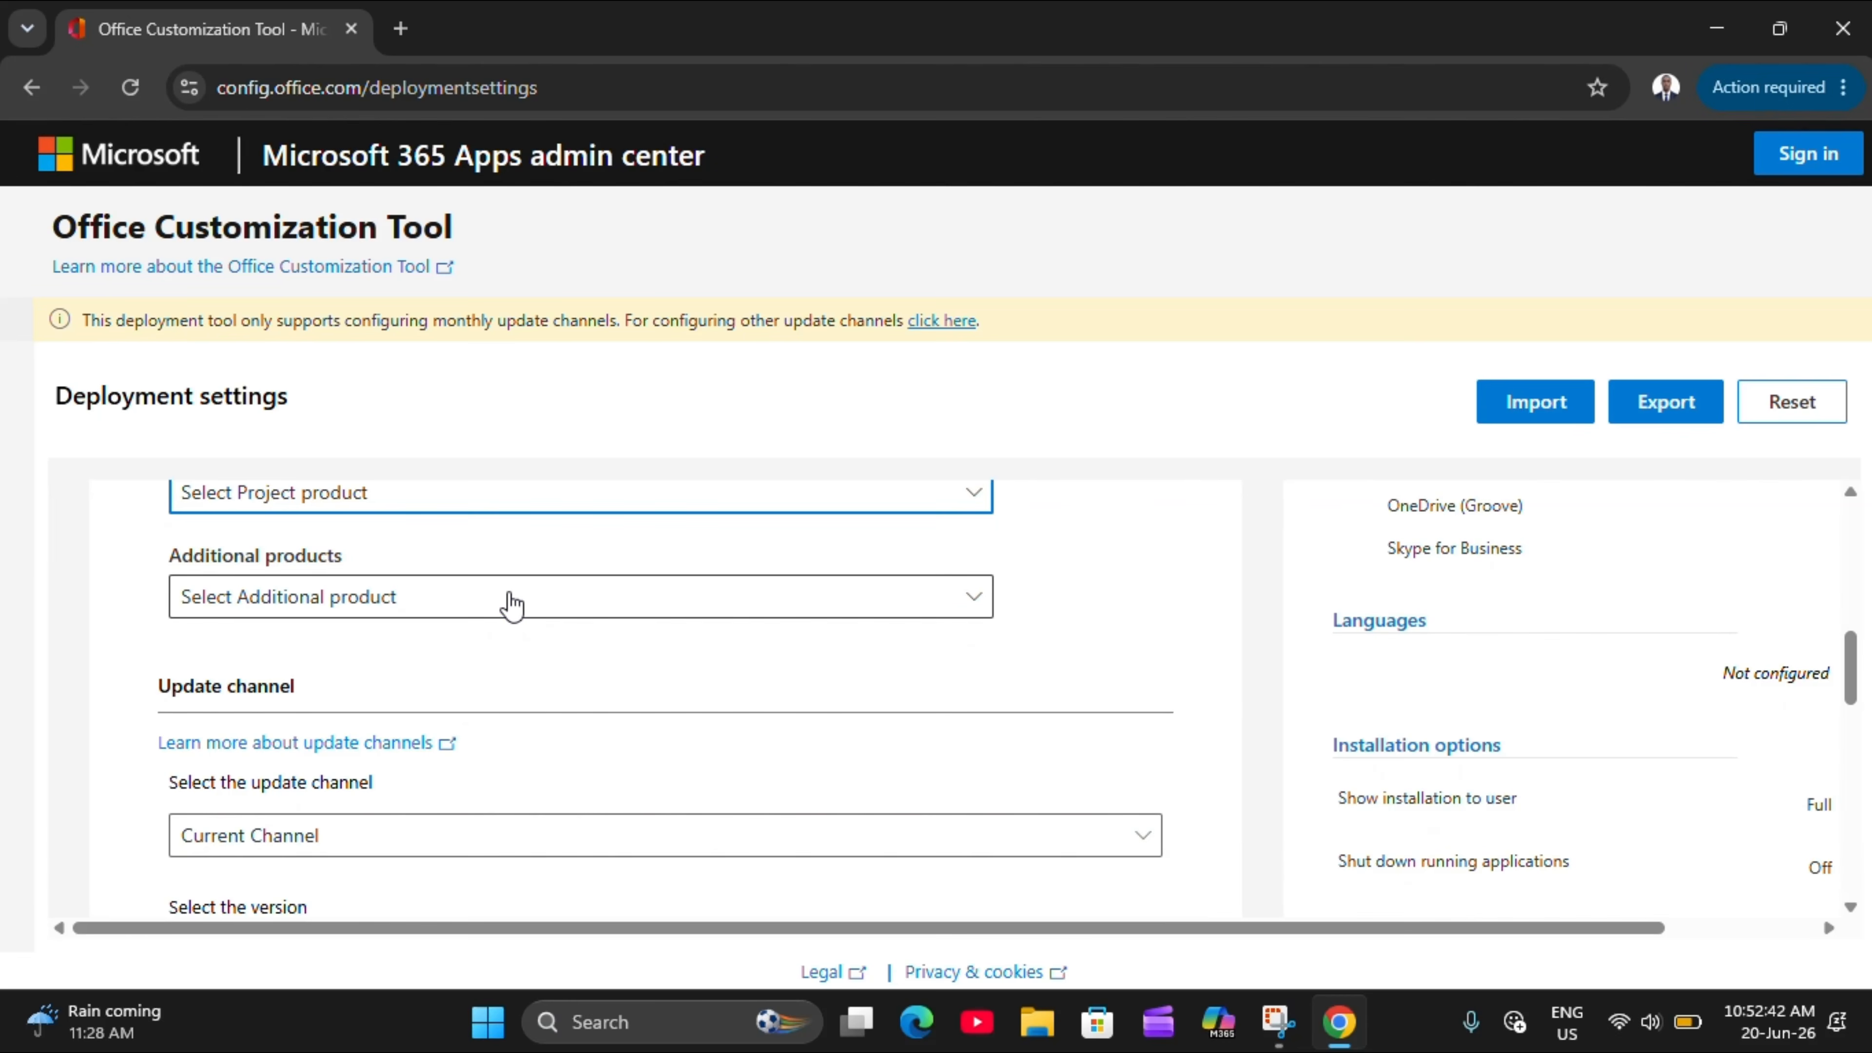
pyautogui.click(513, 604)
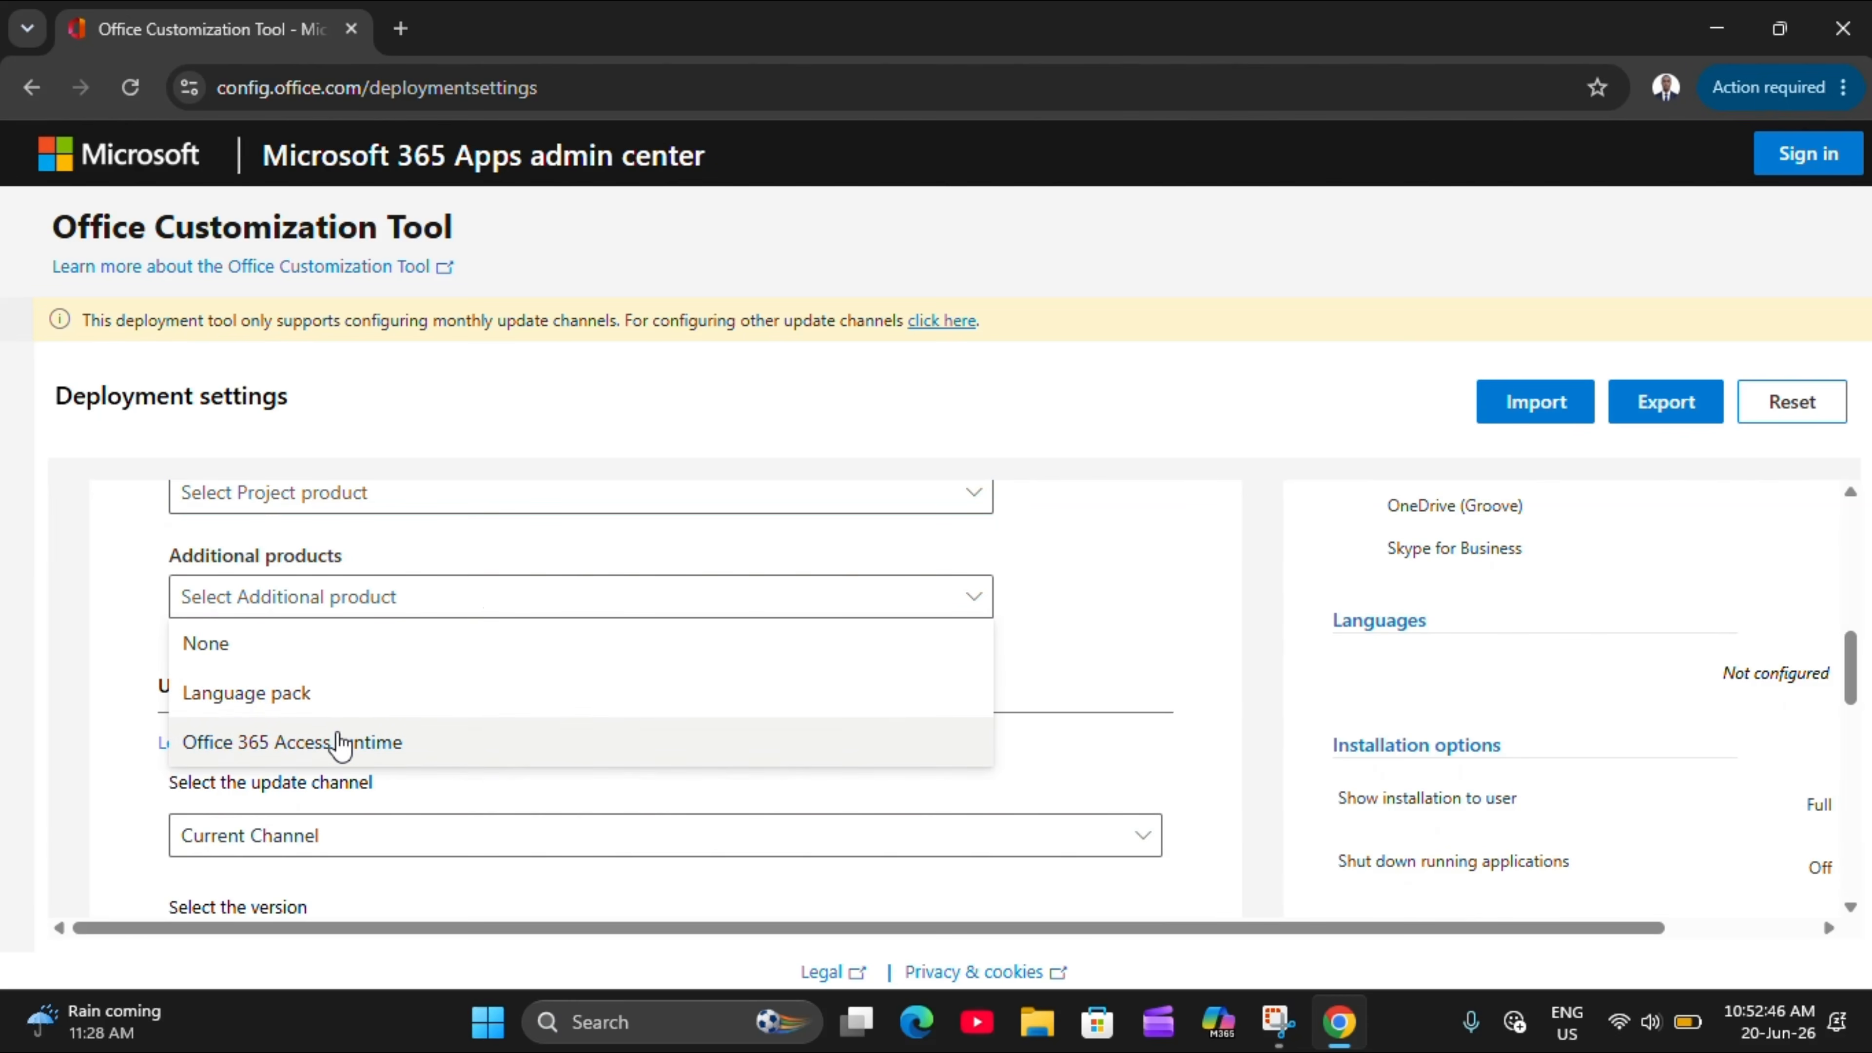
pyautogui.click(315, 665)
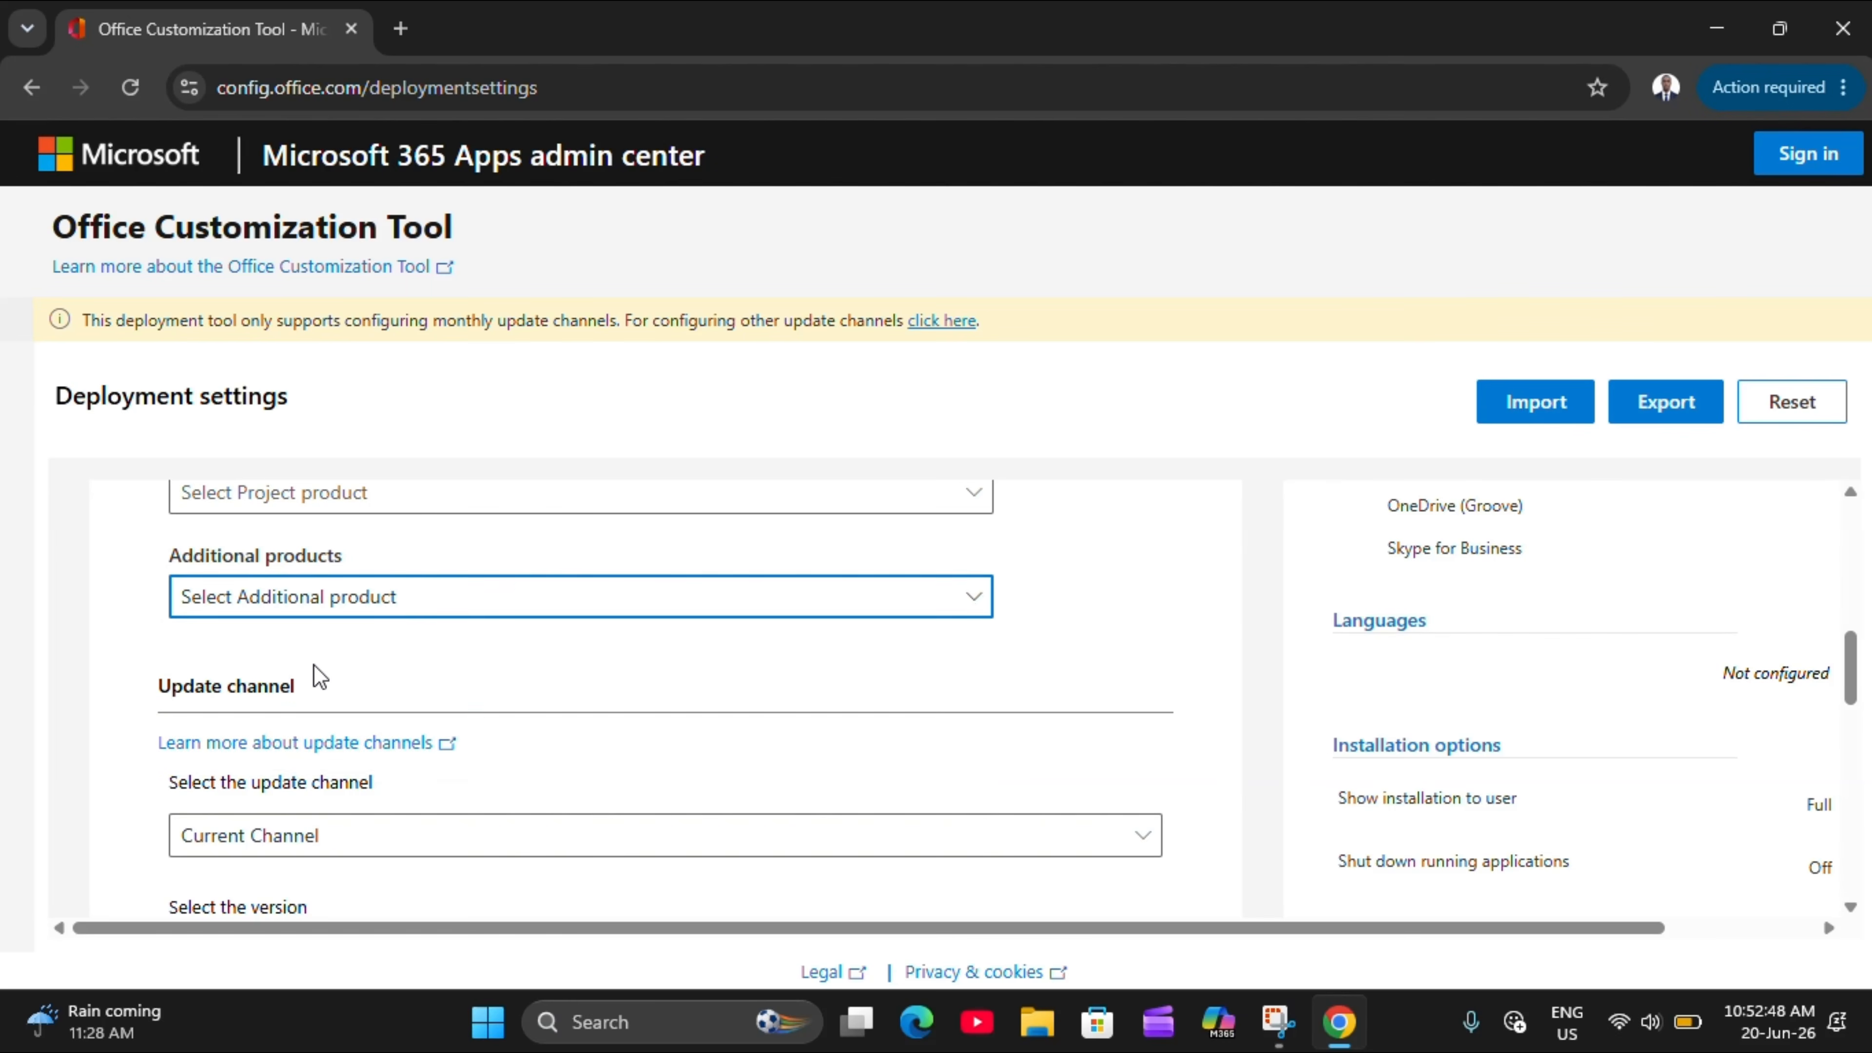
# Set the update channel to Current Channel and the version to deploy to Latest
pyautogui.scroll(-3, 314, 664)
pyautogui.scroll(-1, 314, 665)
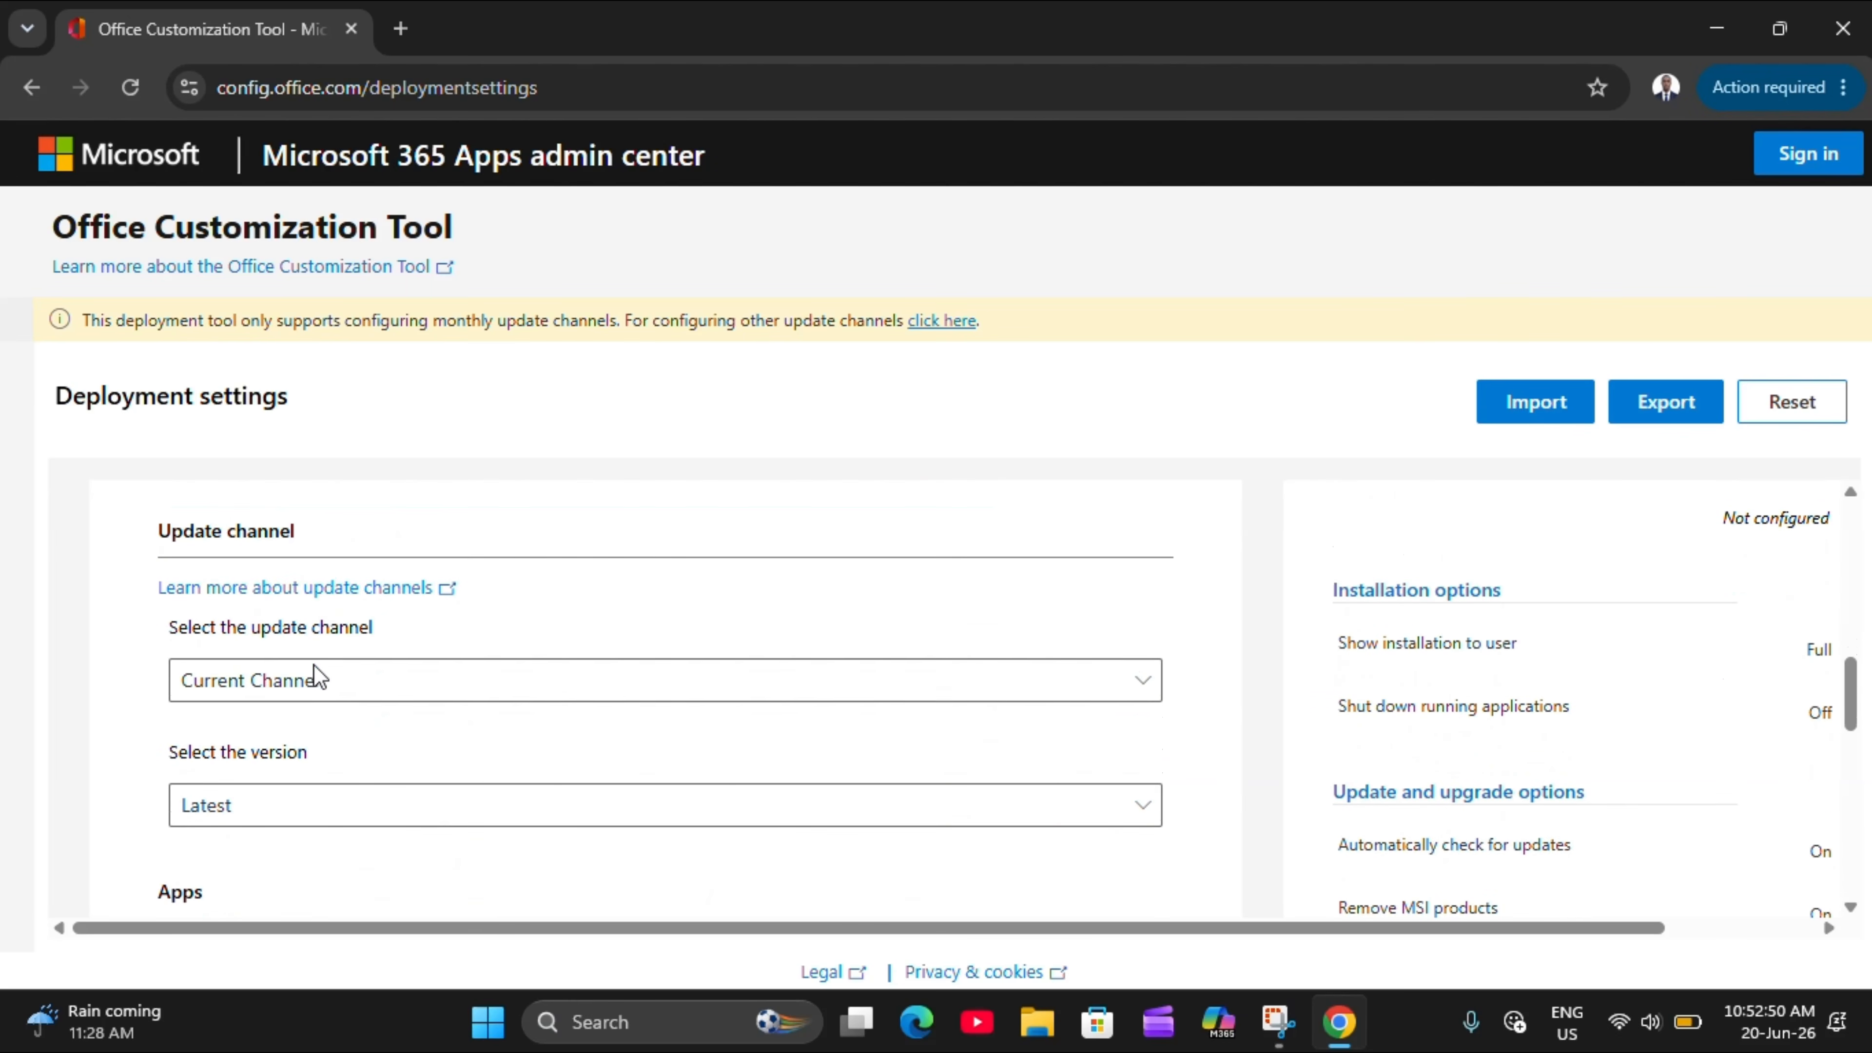
pyautogui.click(278, 678)
pyautogui.click(280, 682)
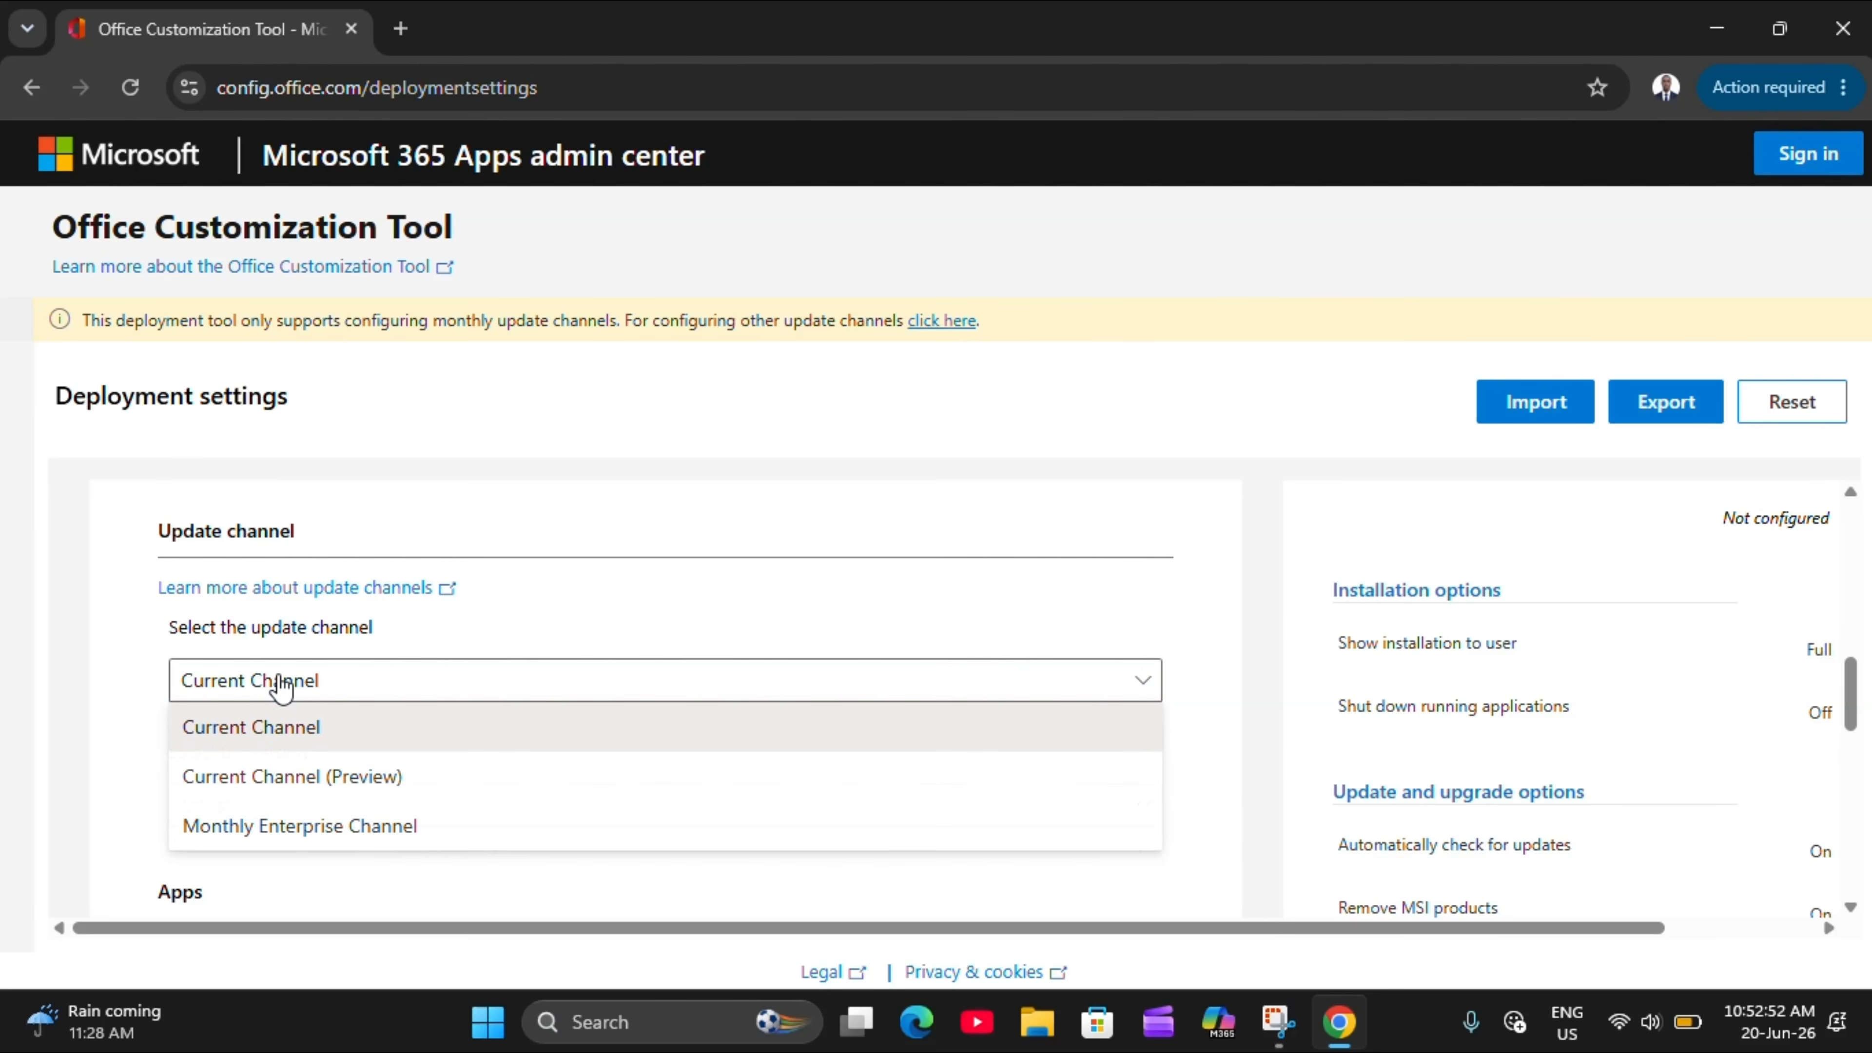
pyautogui.click(265, 728)
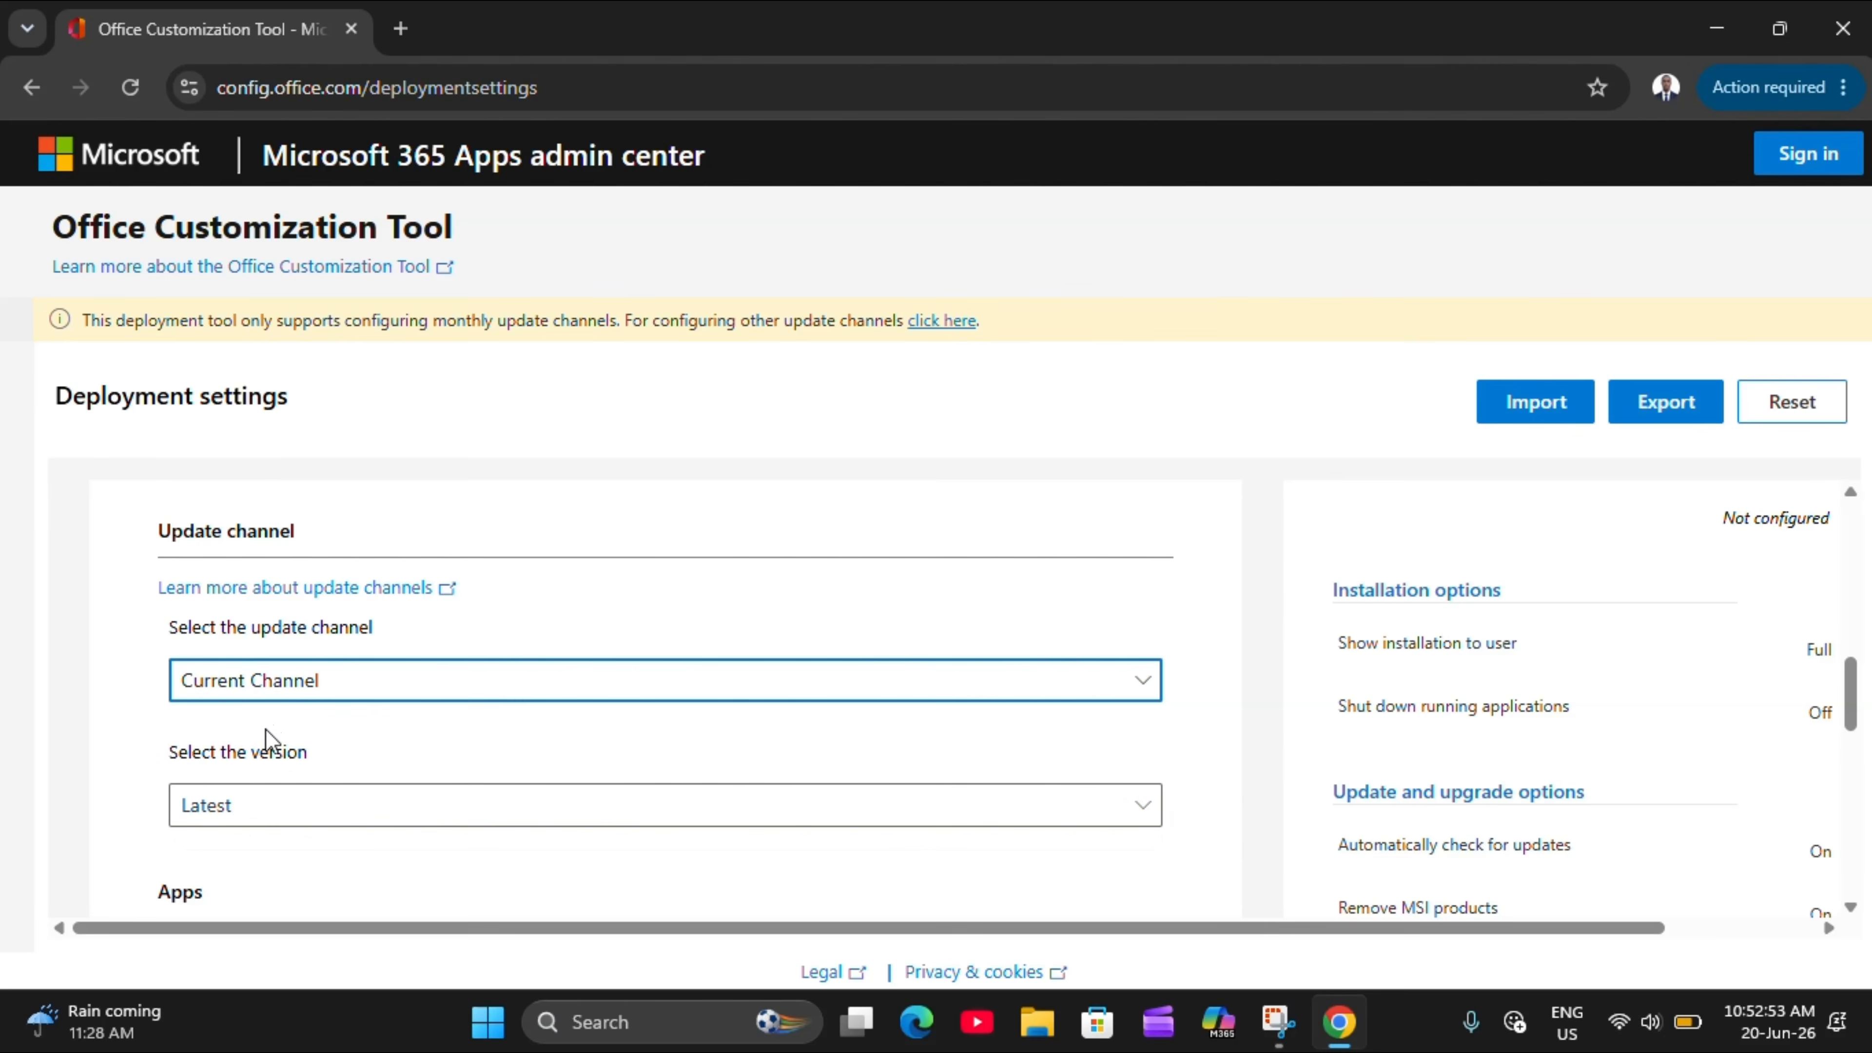
pyautogui.click(263, 811)
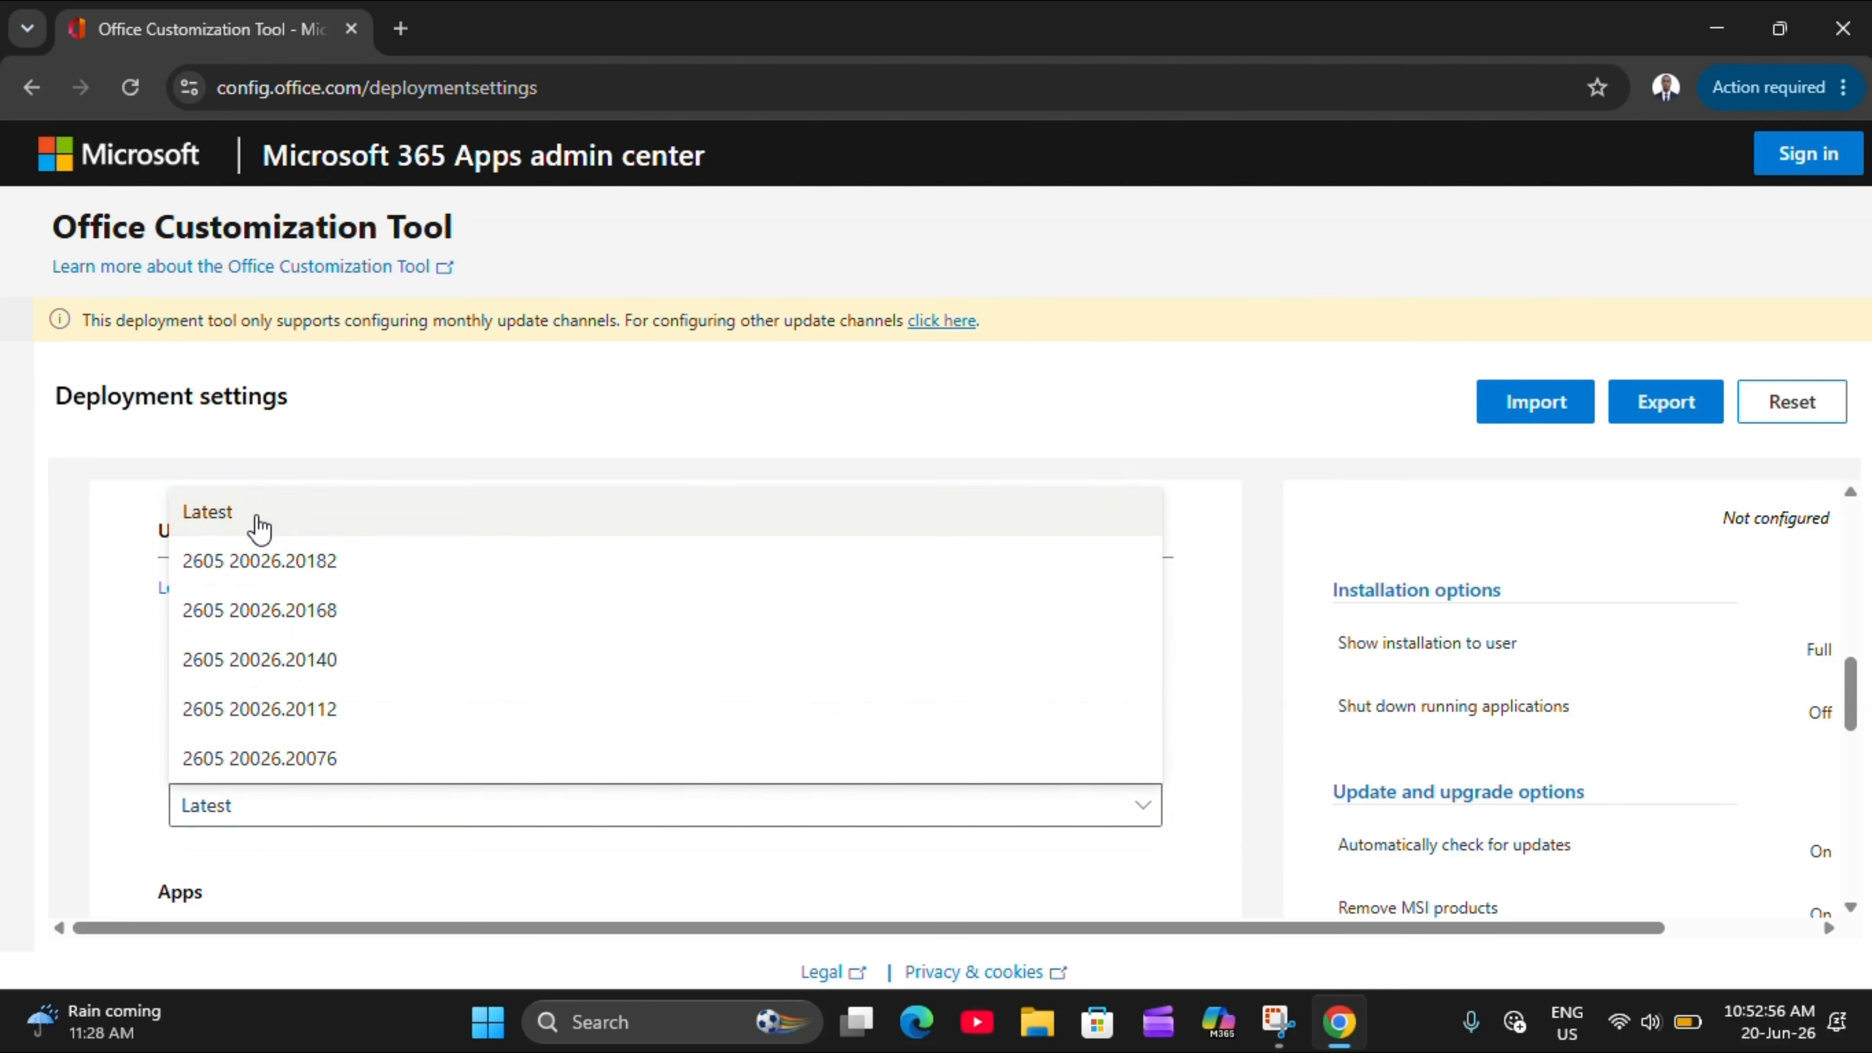
pyautogui.click(262, 518)
# Keep OneDrive (Groove) and Skype for Business excluded from the deployed apps and continue to the language settings
pyautogui.scroll(-2, 452, 671)
pyautogui.scroll(-3, 452, 672)
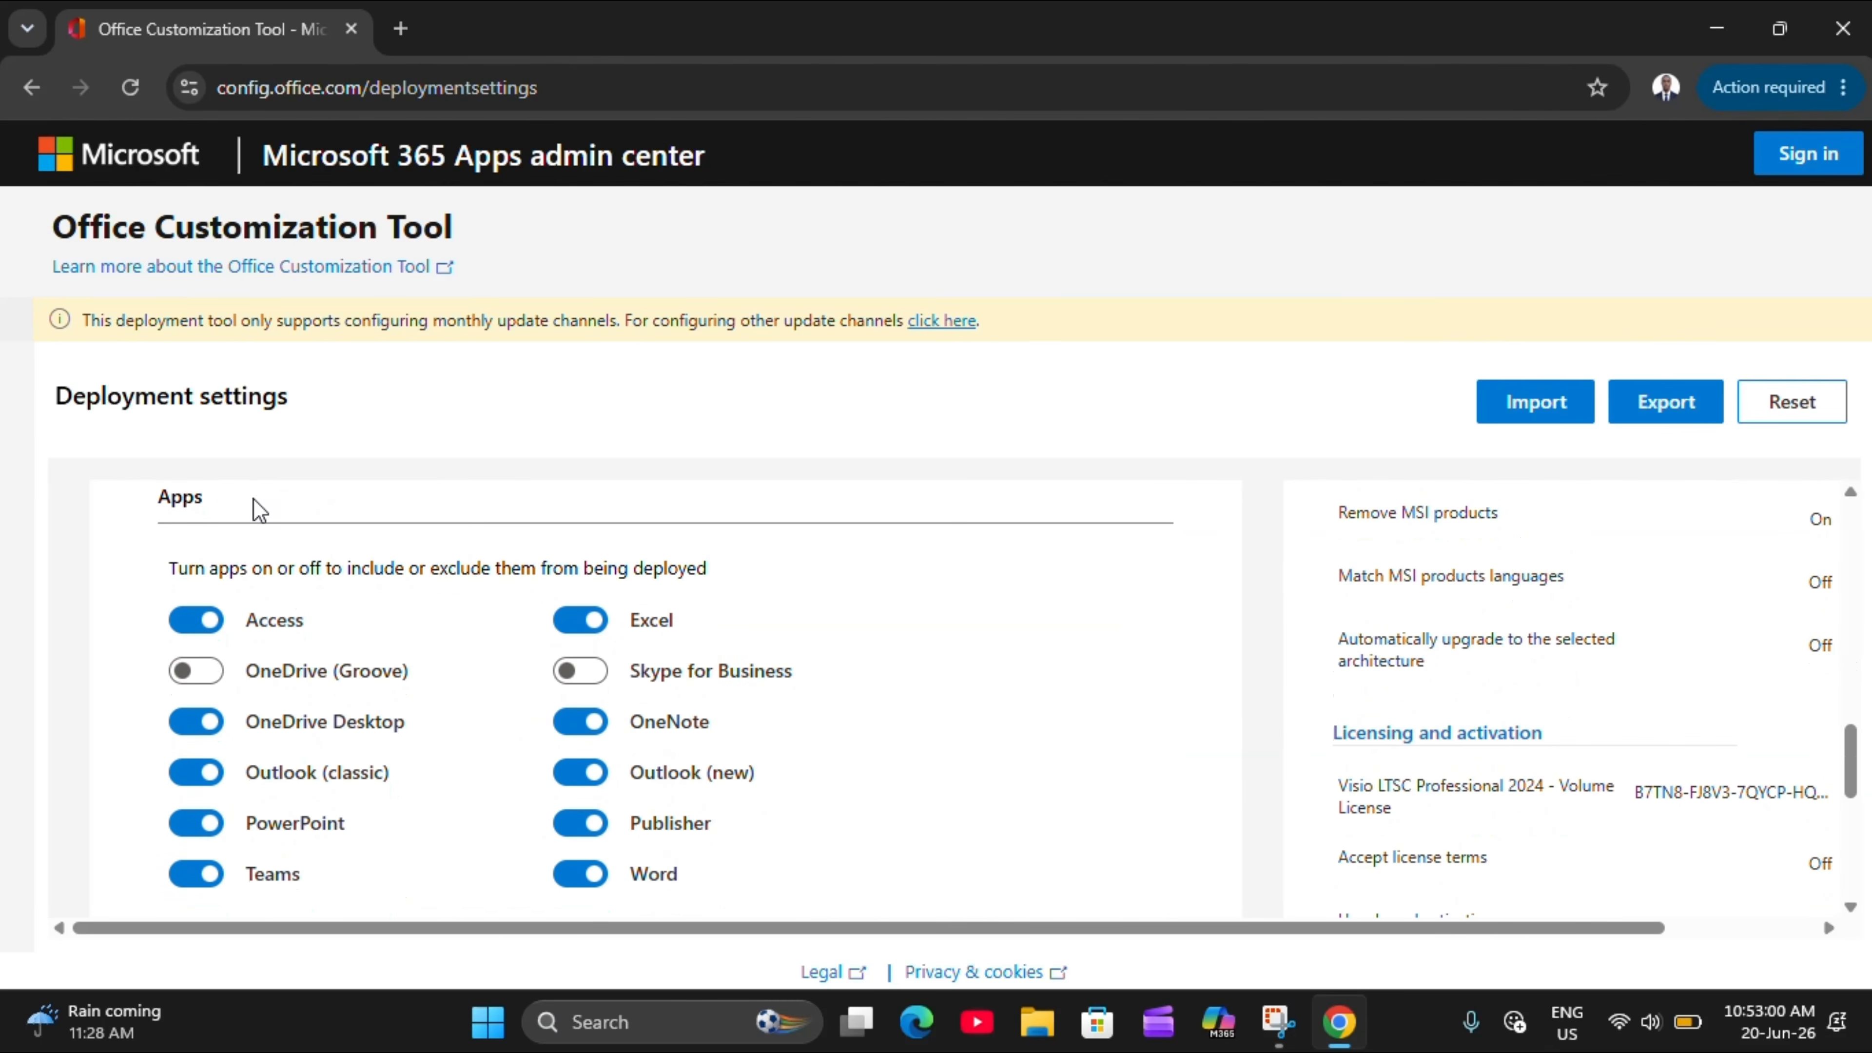
pyautogui.moveTo(254, 500); pyautogui.dragTo(370, 671)
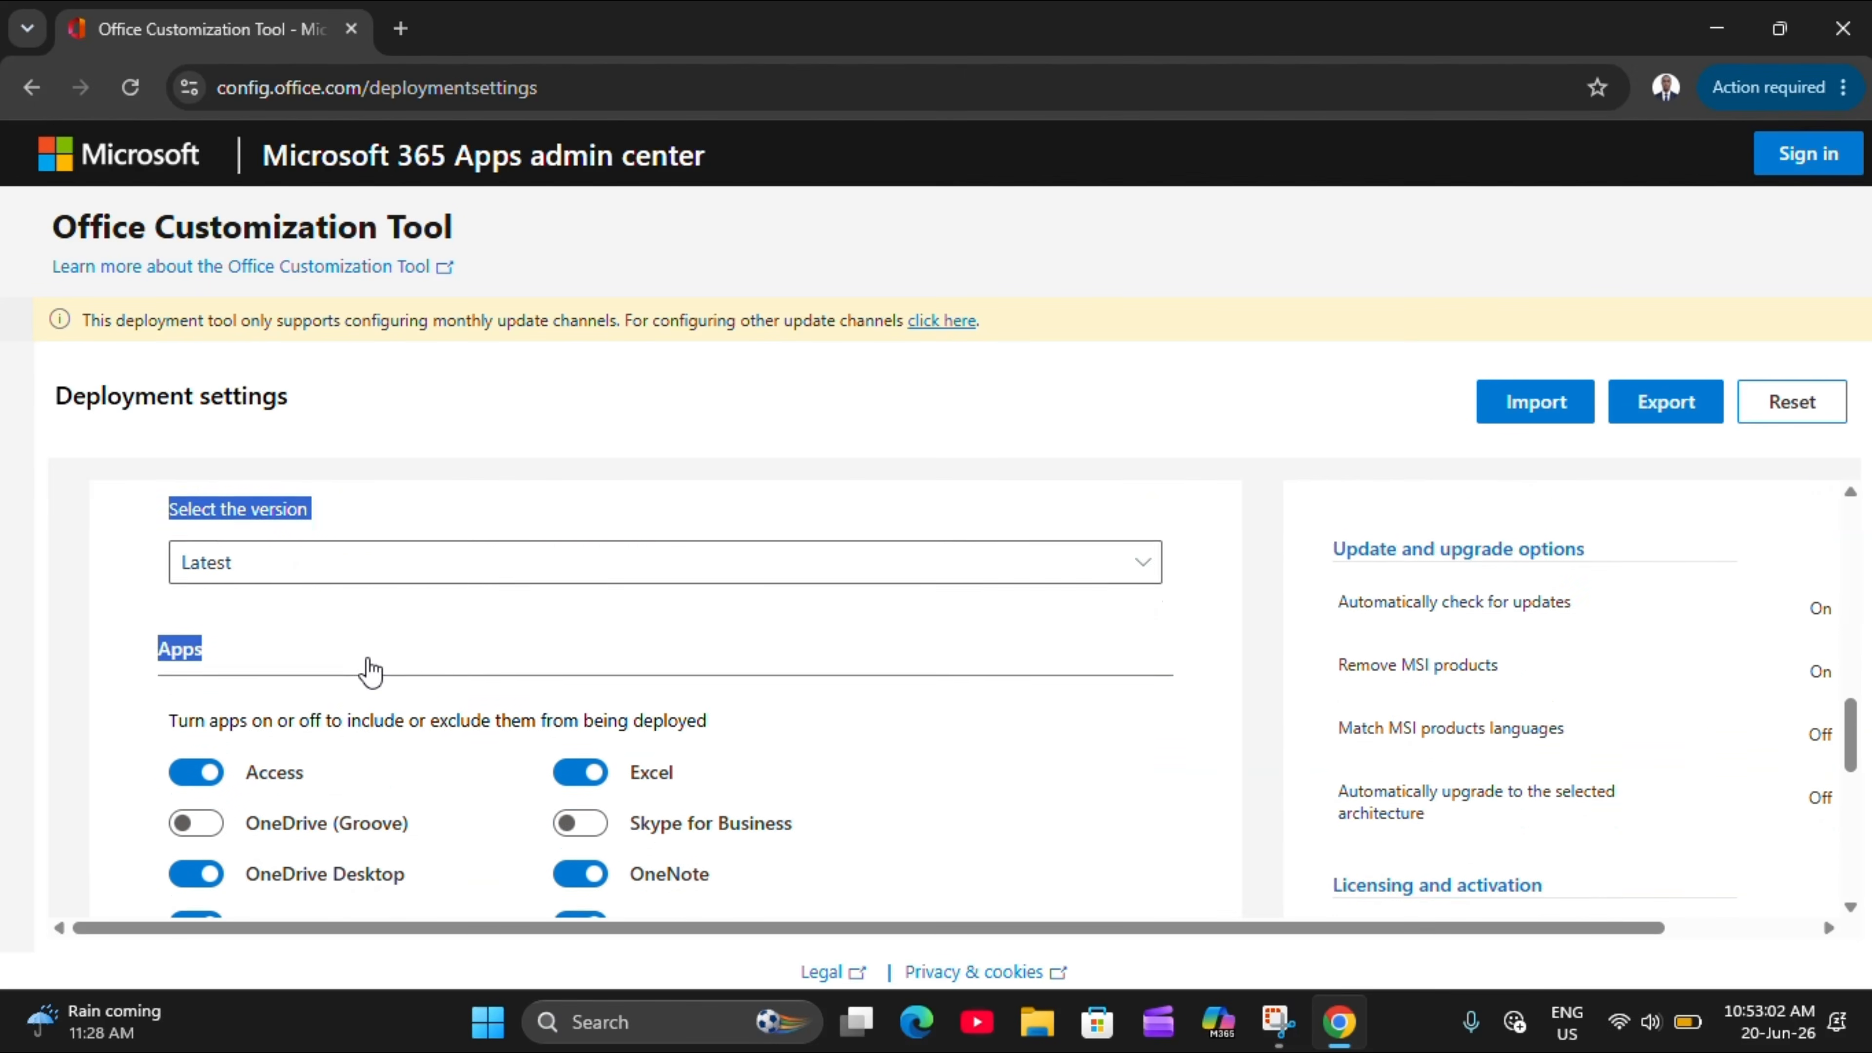
pyautogui.scroll(-3, 369, 668)
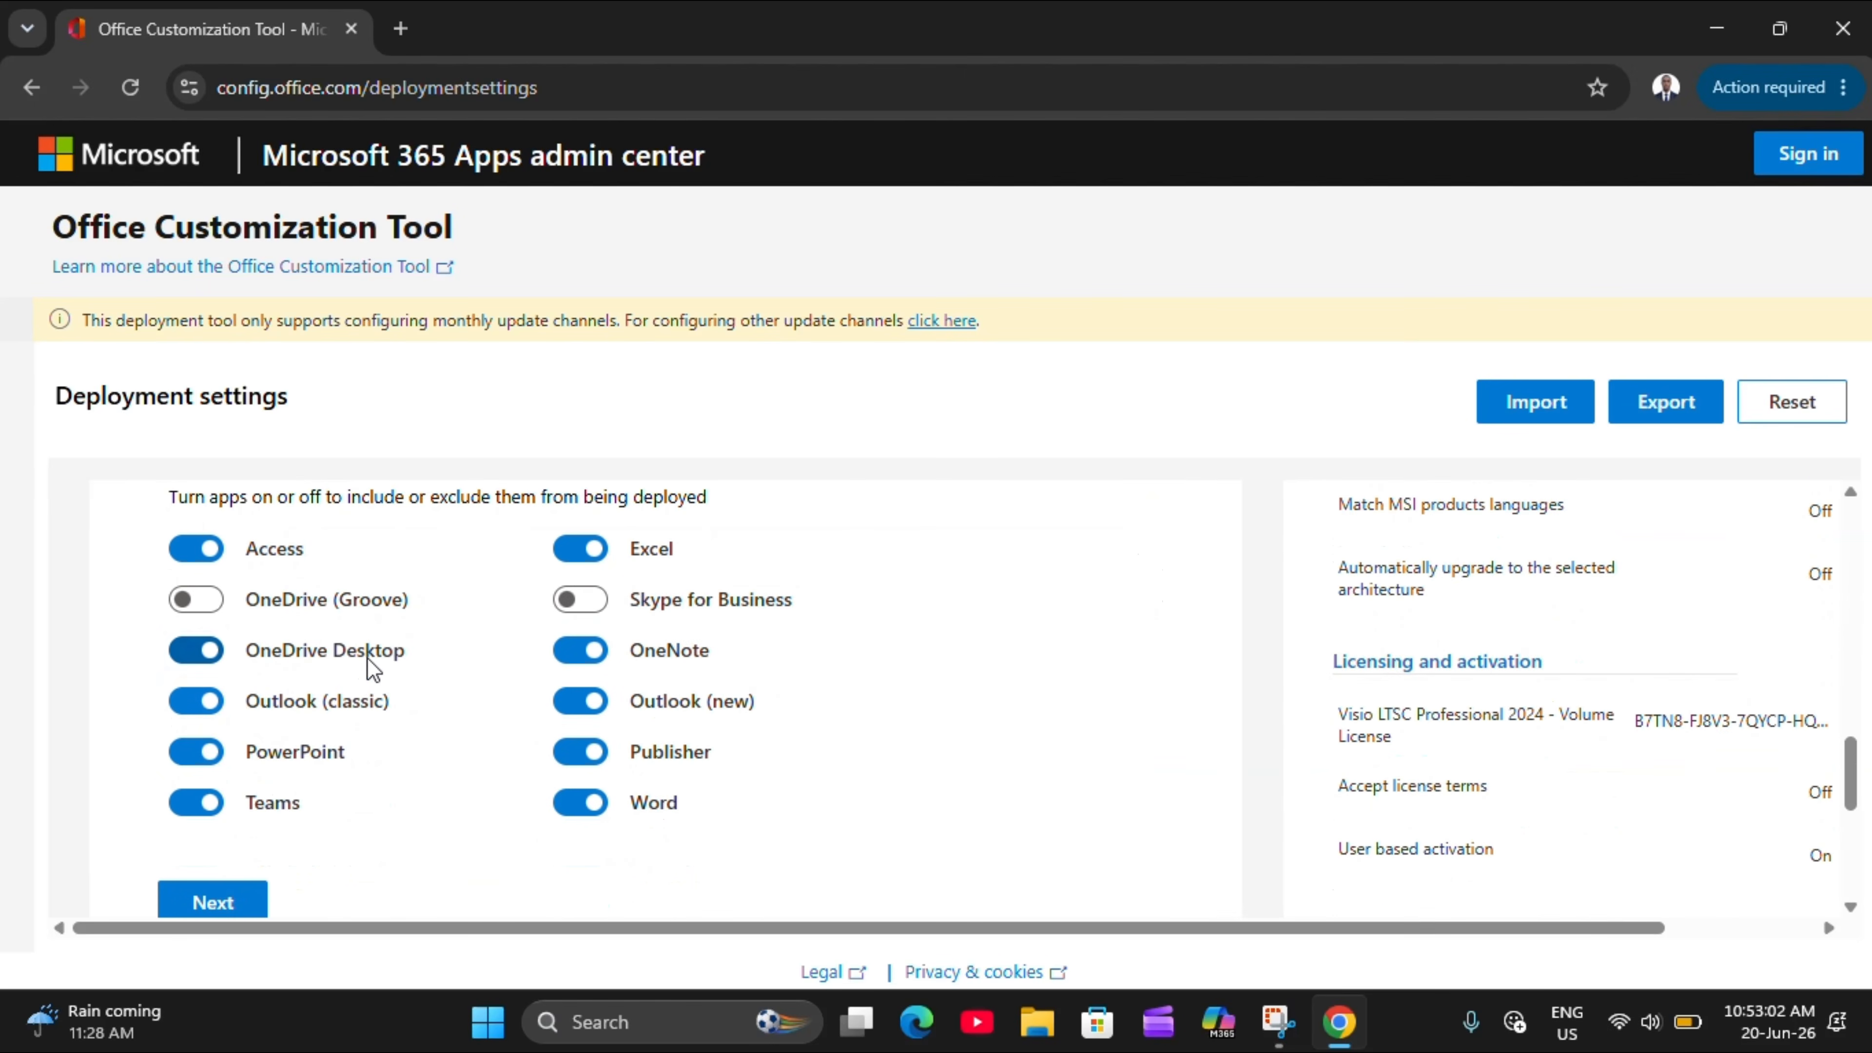
pyautogui.click(197, 600)
pyautogui.click(198, 600)
pyautogui.click(568, 602)
pyautogui.scroll(-3, 571, 788)
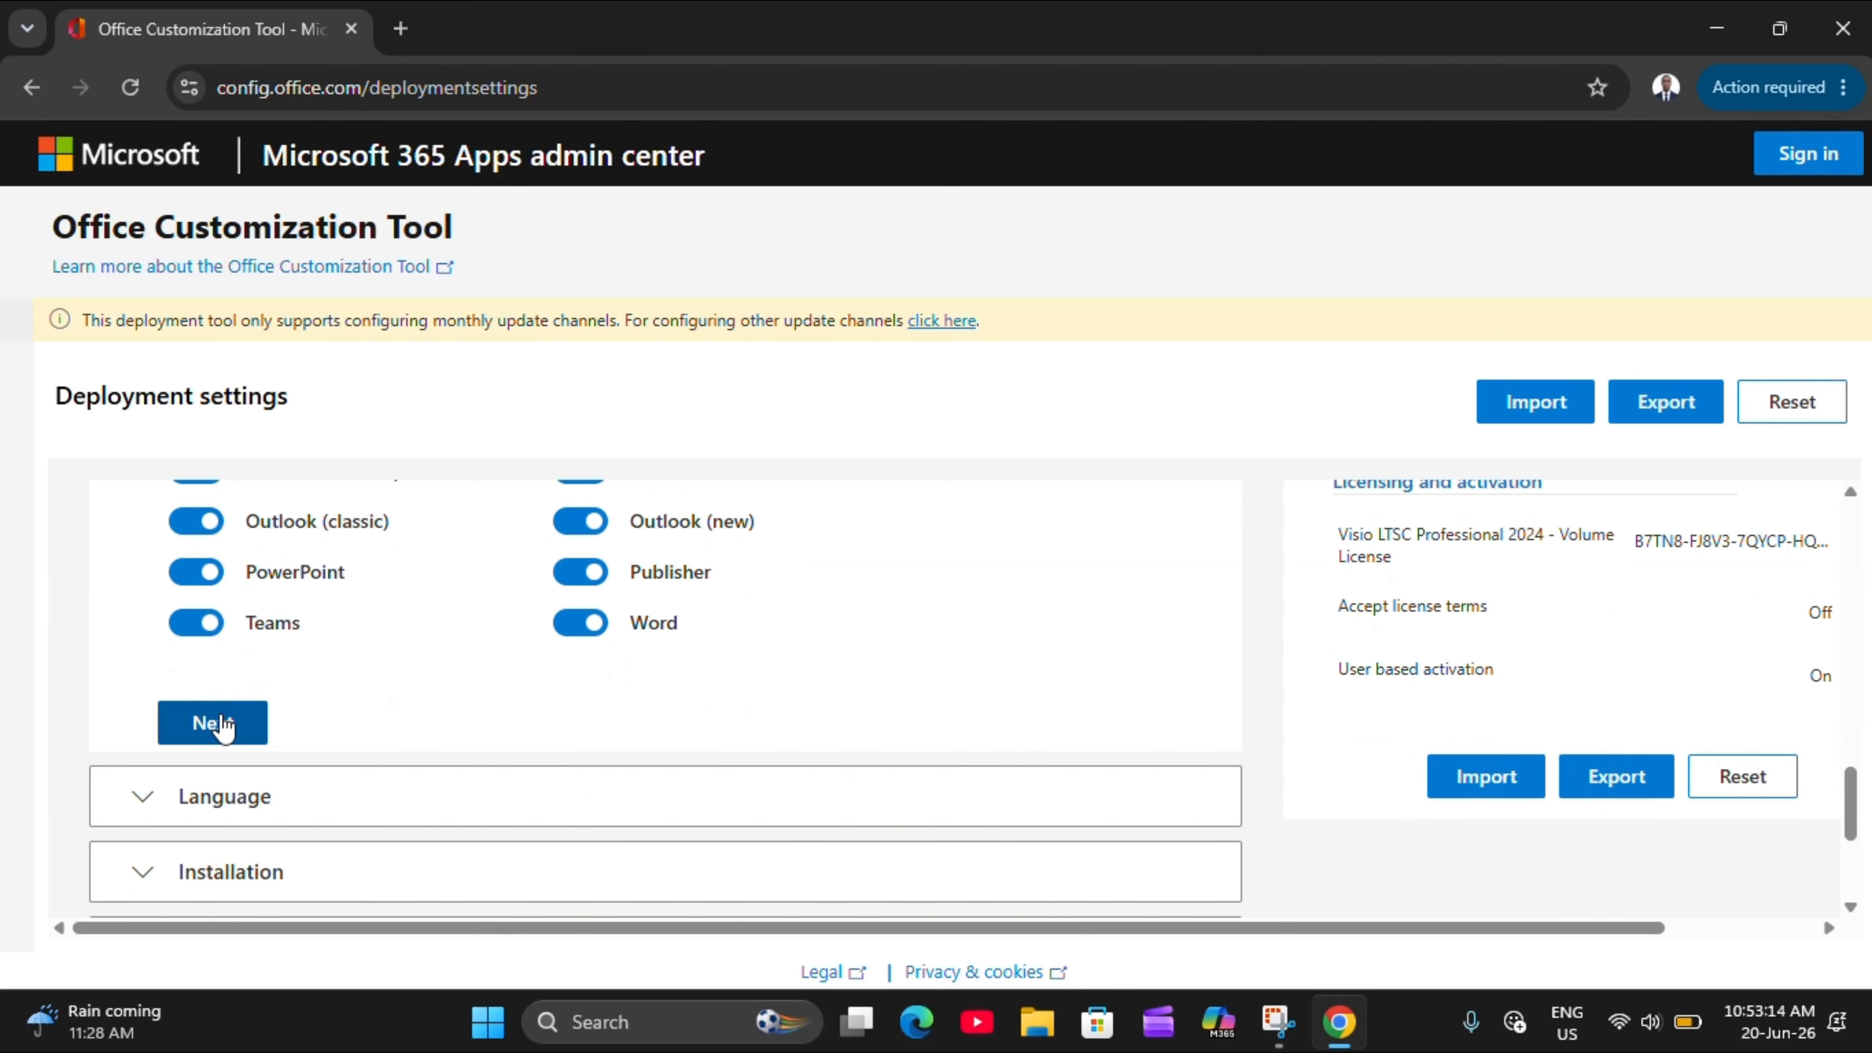
pyautogui.click(213, 723)
# Set the primary language to English (United States) without adding any additional languages
pyautogui.scroll(-2, 225, 727)
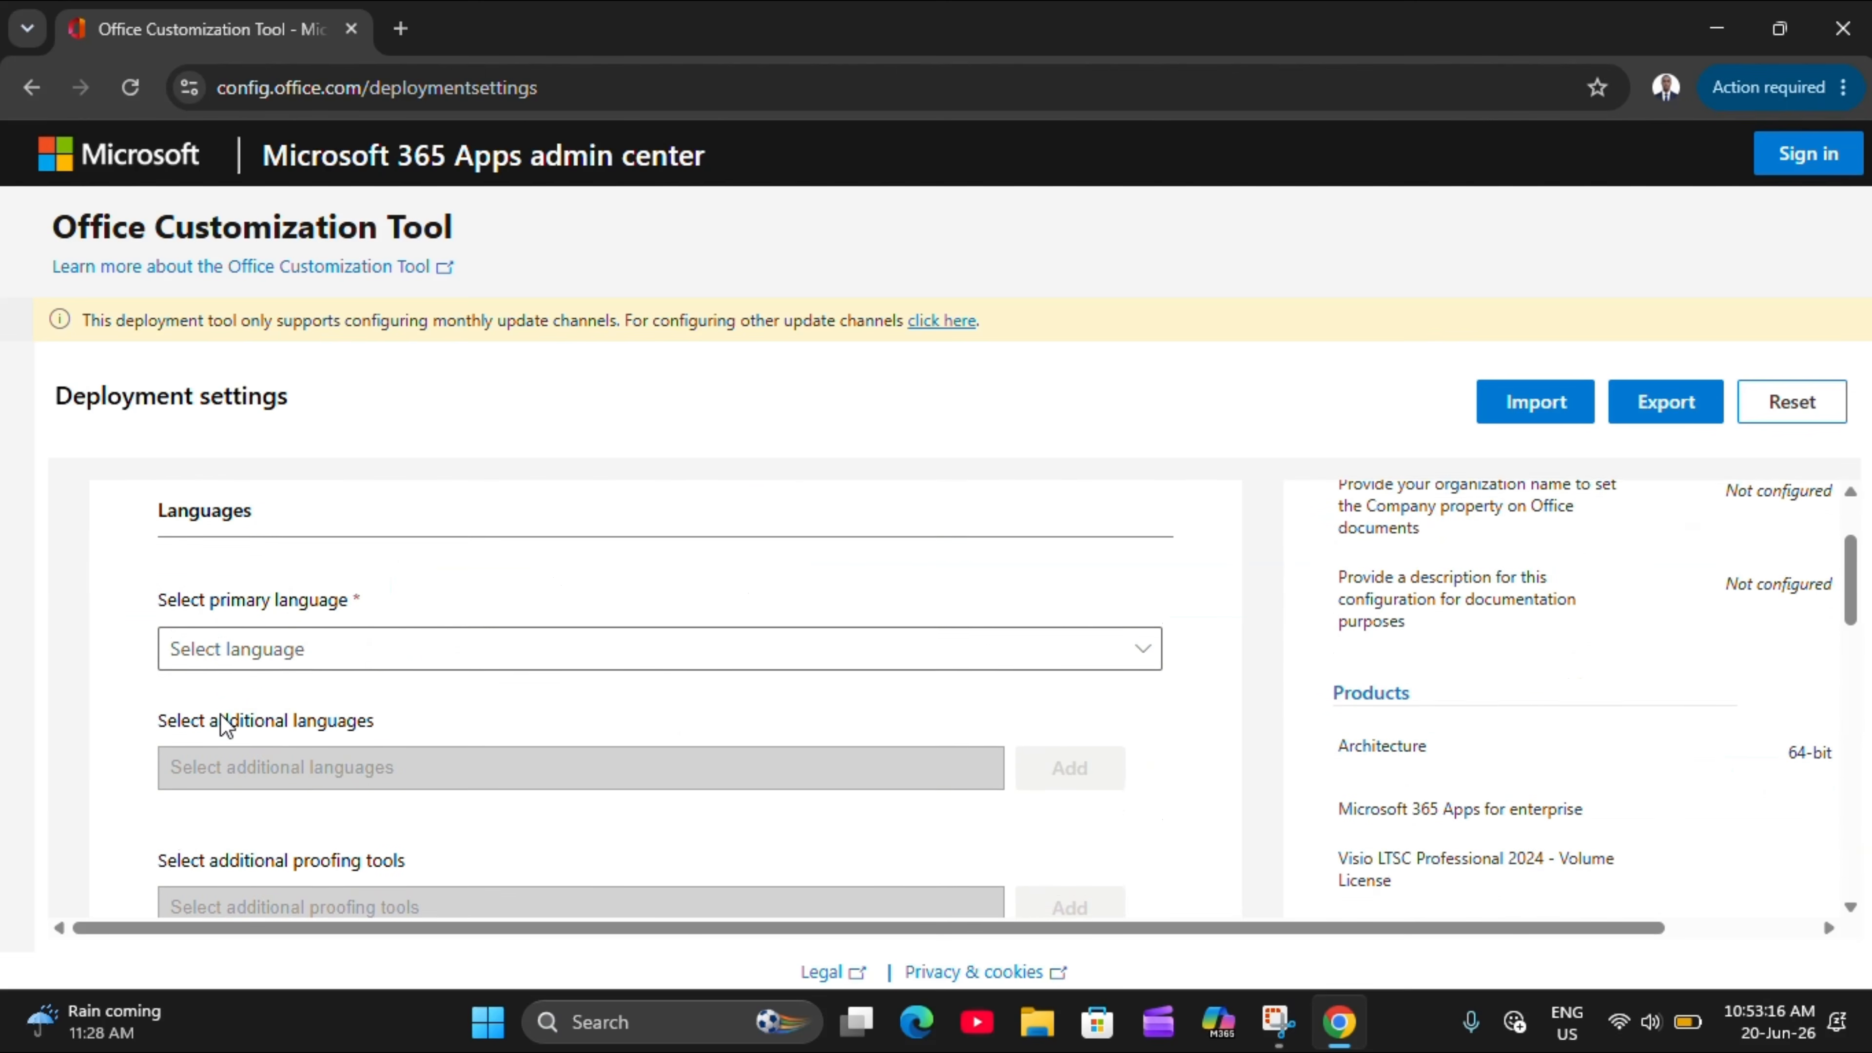
pyautogui.click(271, 659)
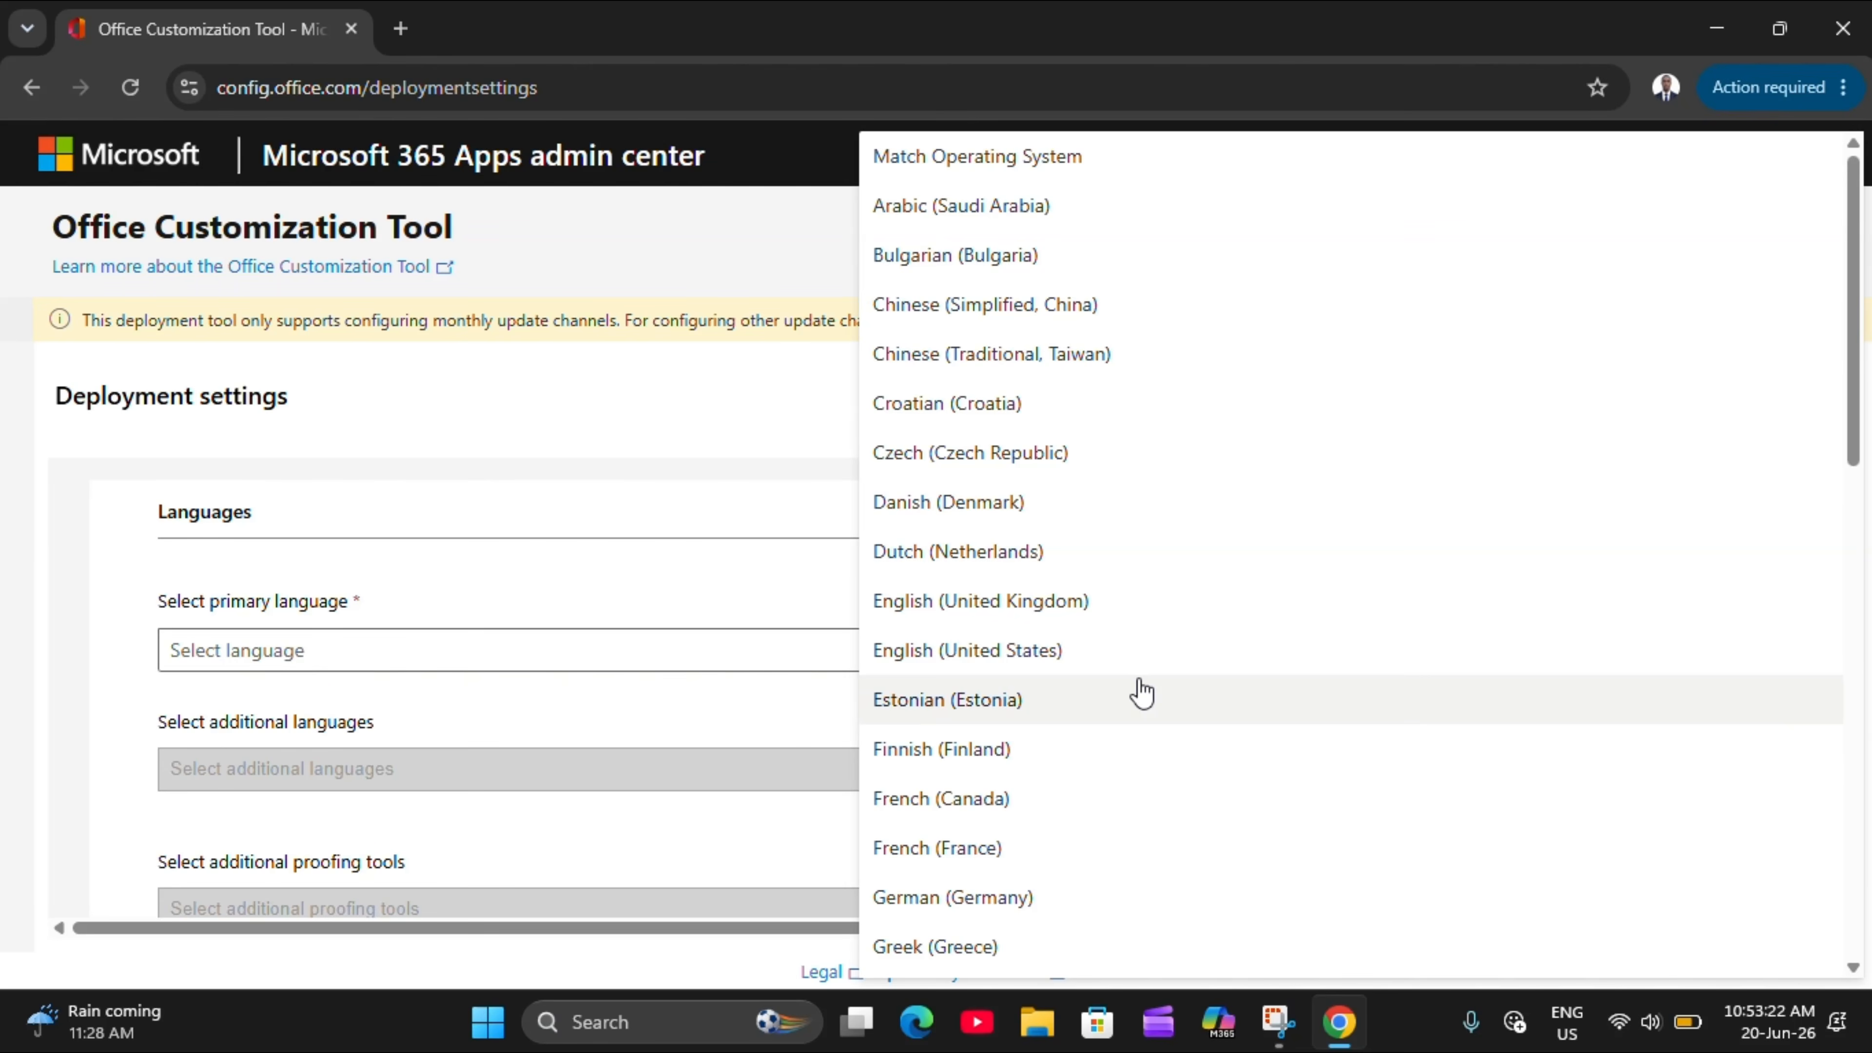
pyautogui.click(1055, 633)
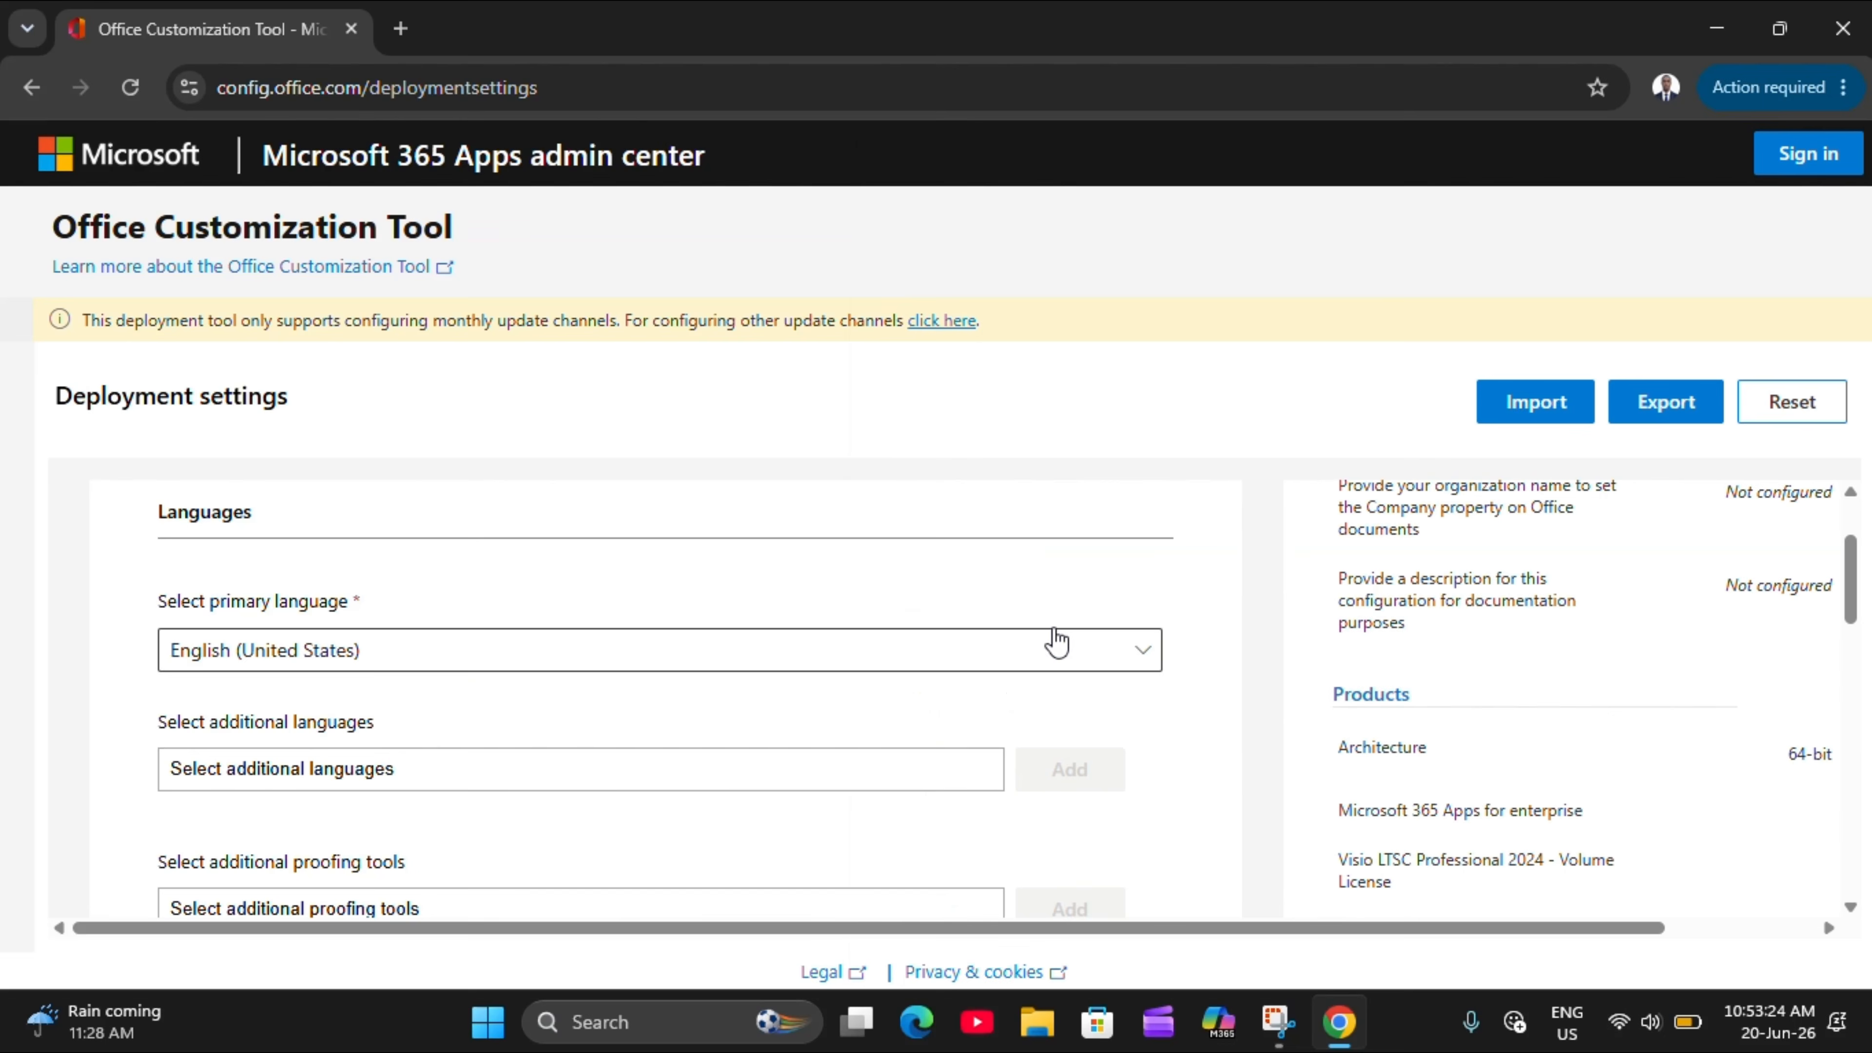
pyautogui.scroll(-1, 549, 771)
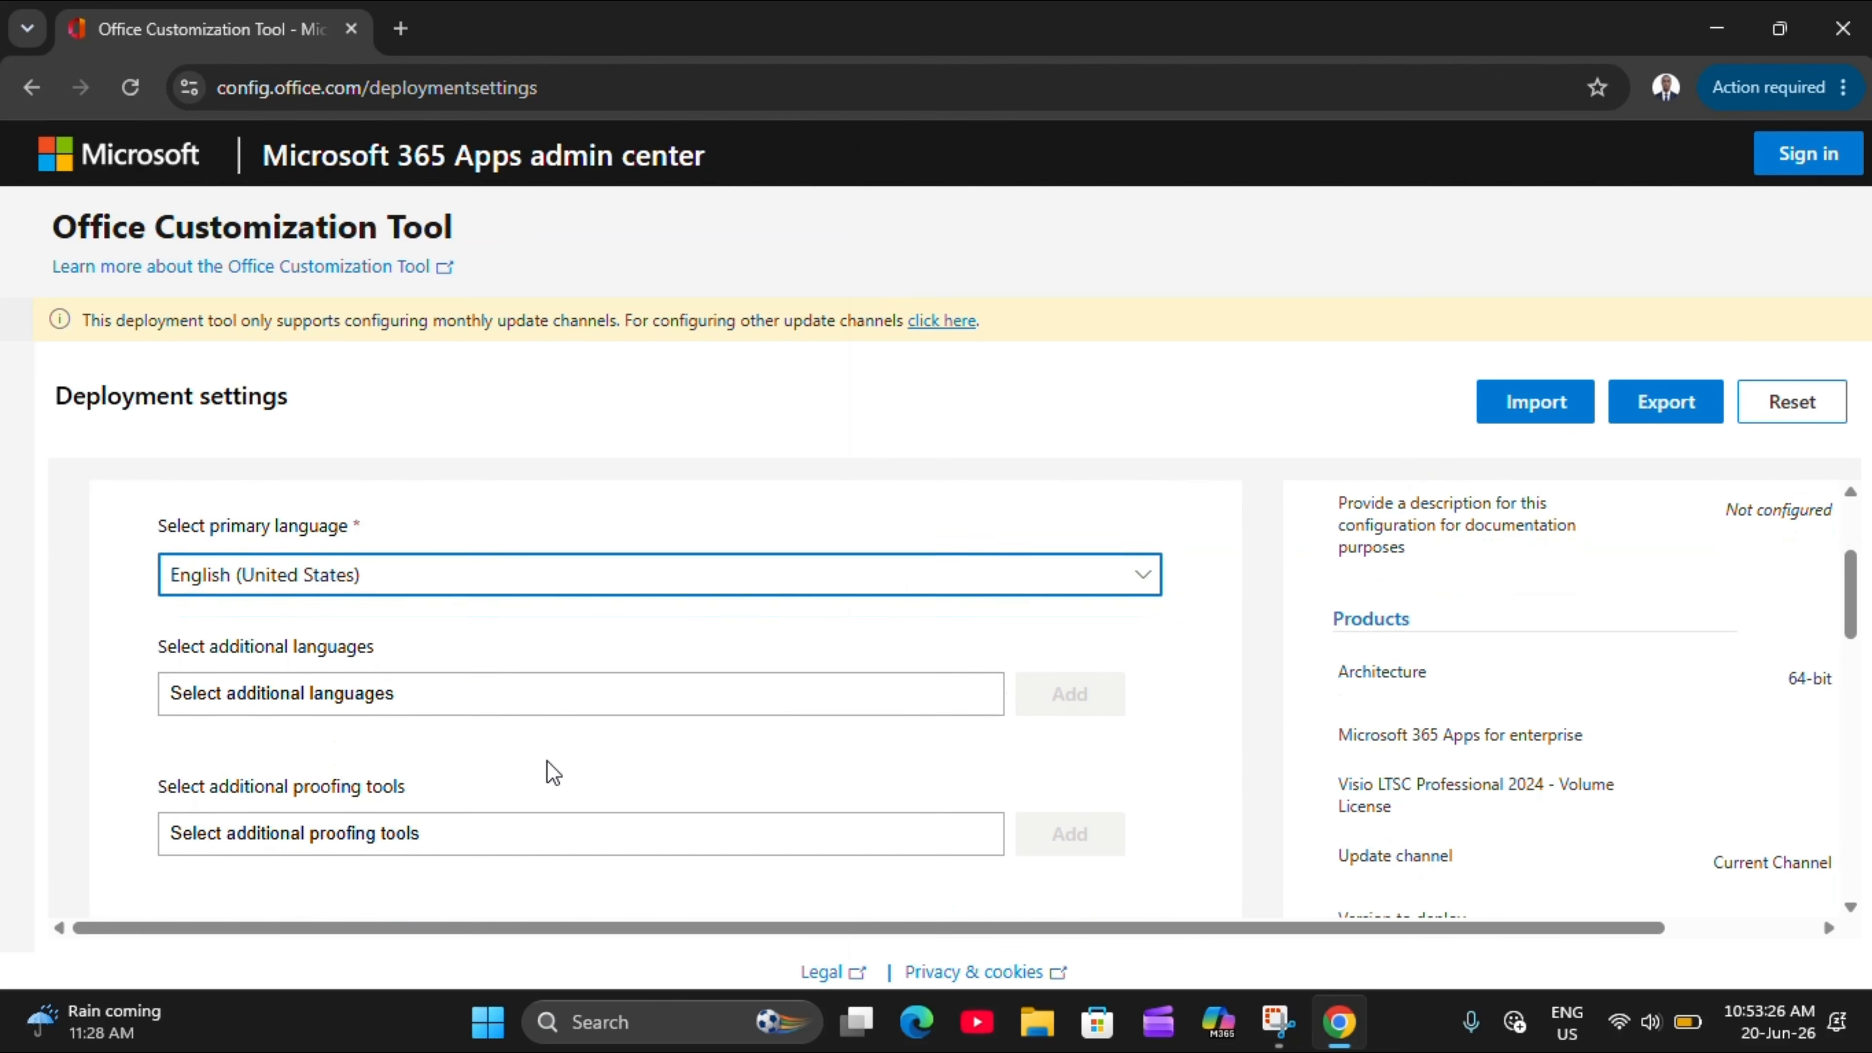
pyautogui.click(525, 701)
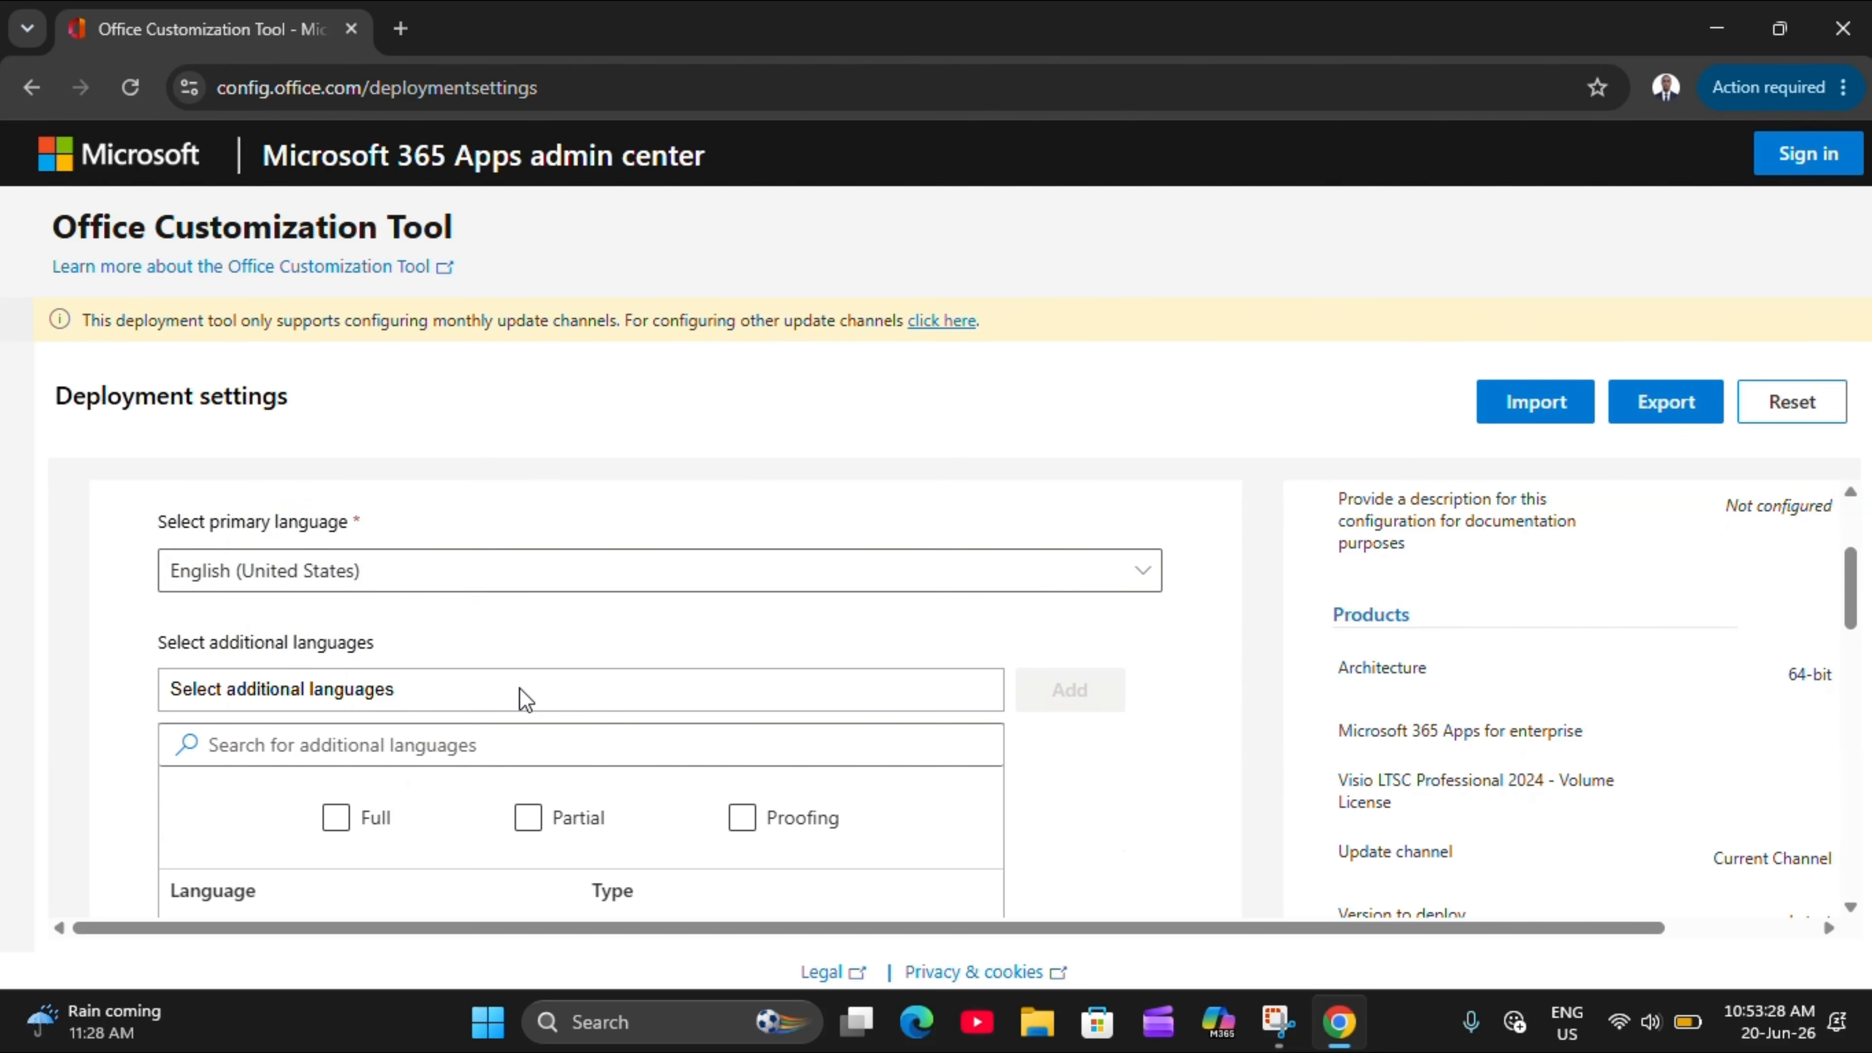
pyautogui.click(519, 690)
pyautogui.scroll(-3, 519, 688)
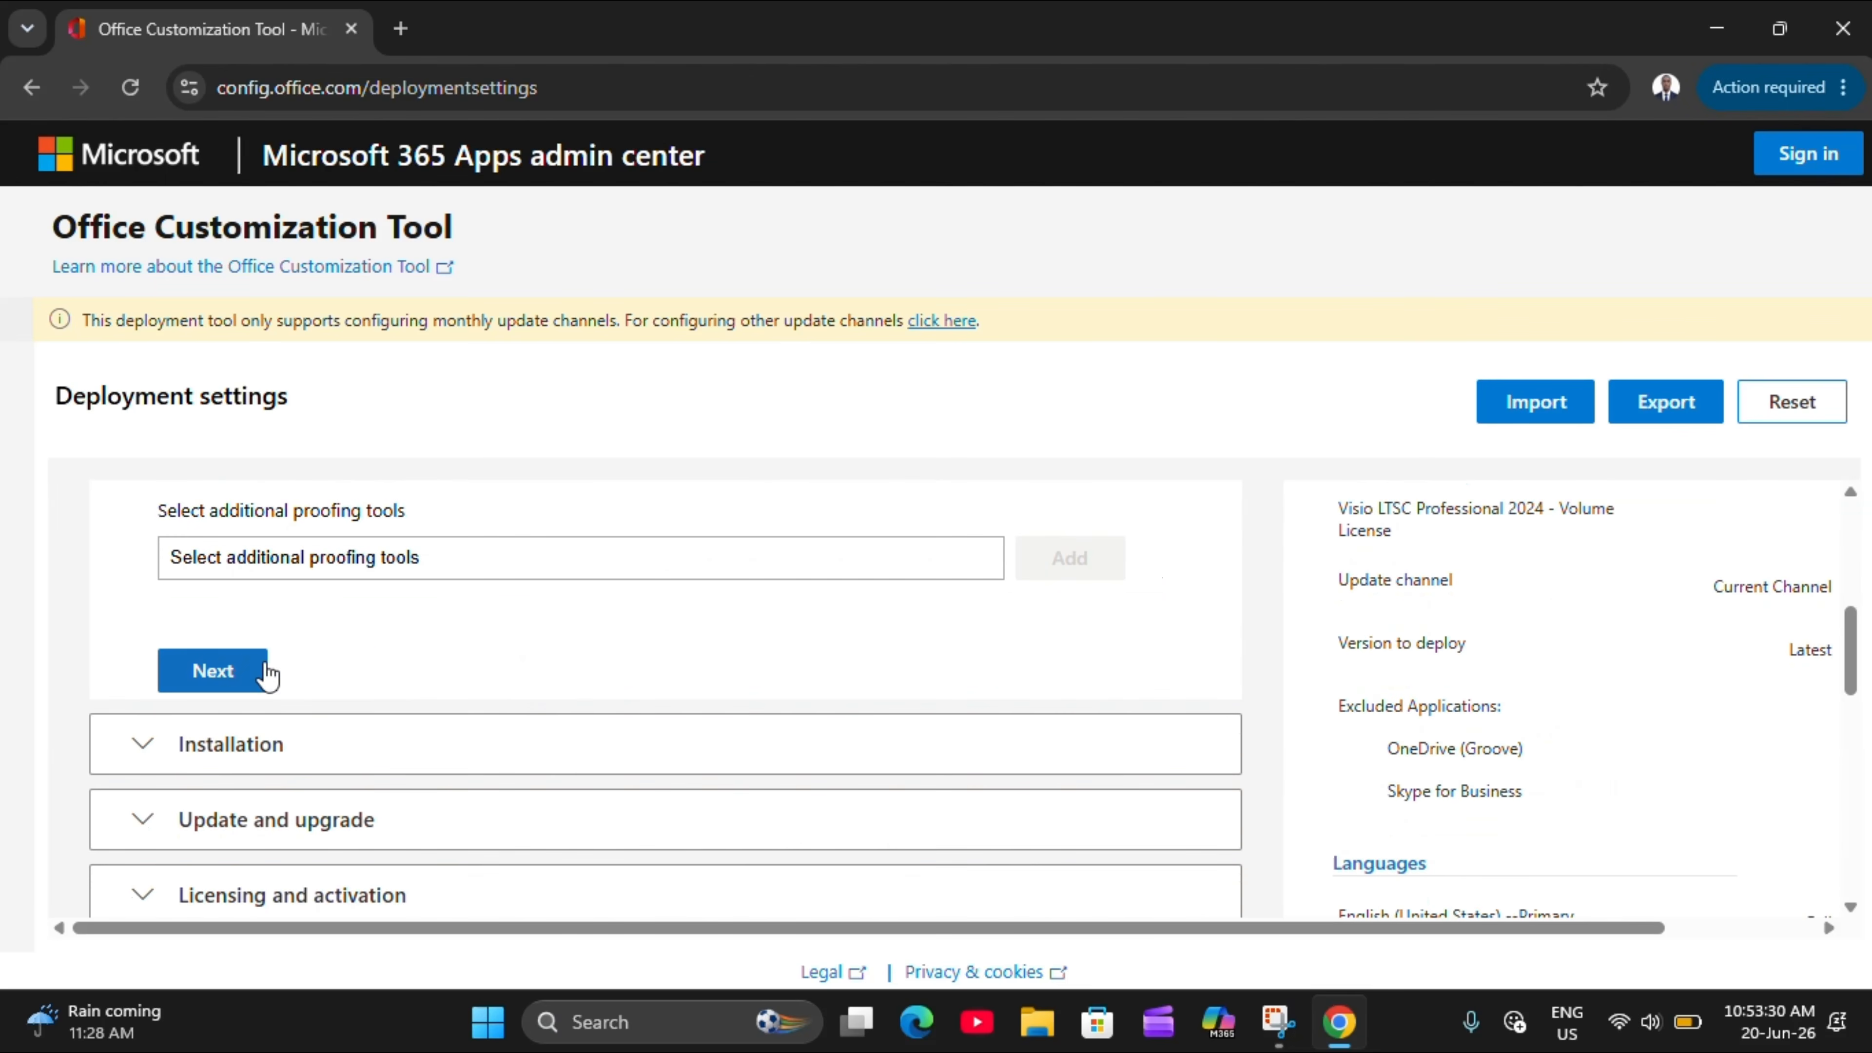
# Keep the Office Content Delivery Network as installation source with installation shown to the user, and continue to the update settings
pyautogui.click(236, 673)
pyautogui.scroll(-3, 236, 672)
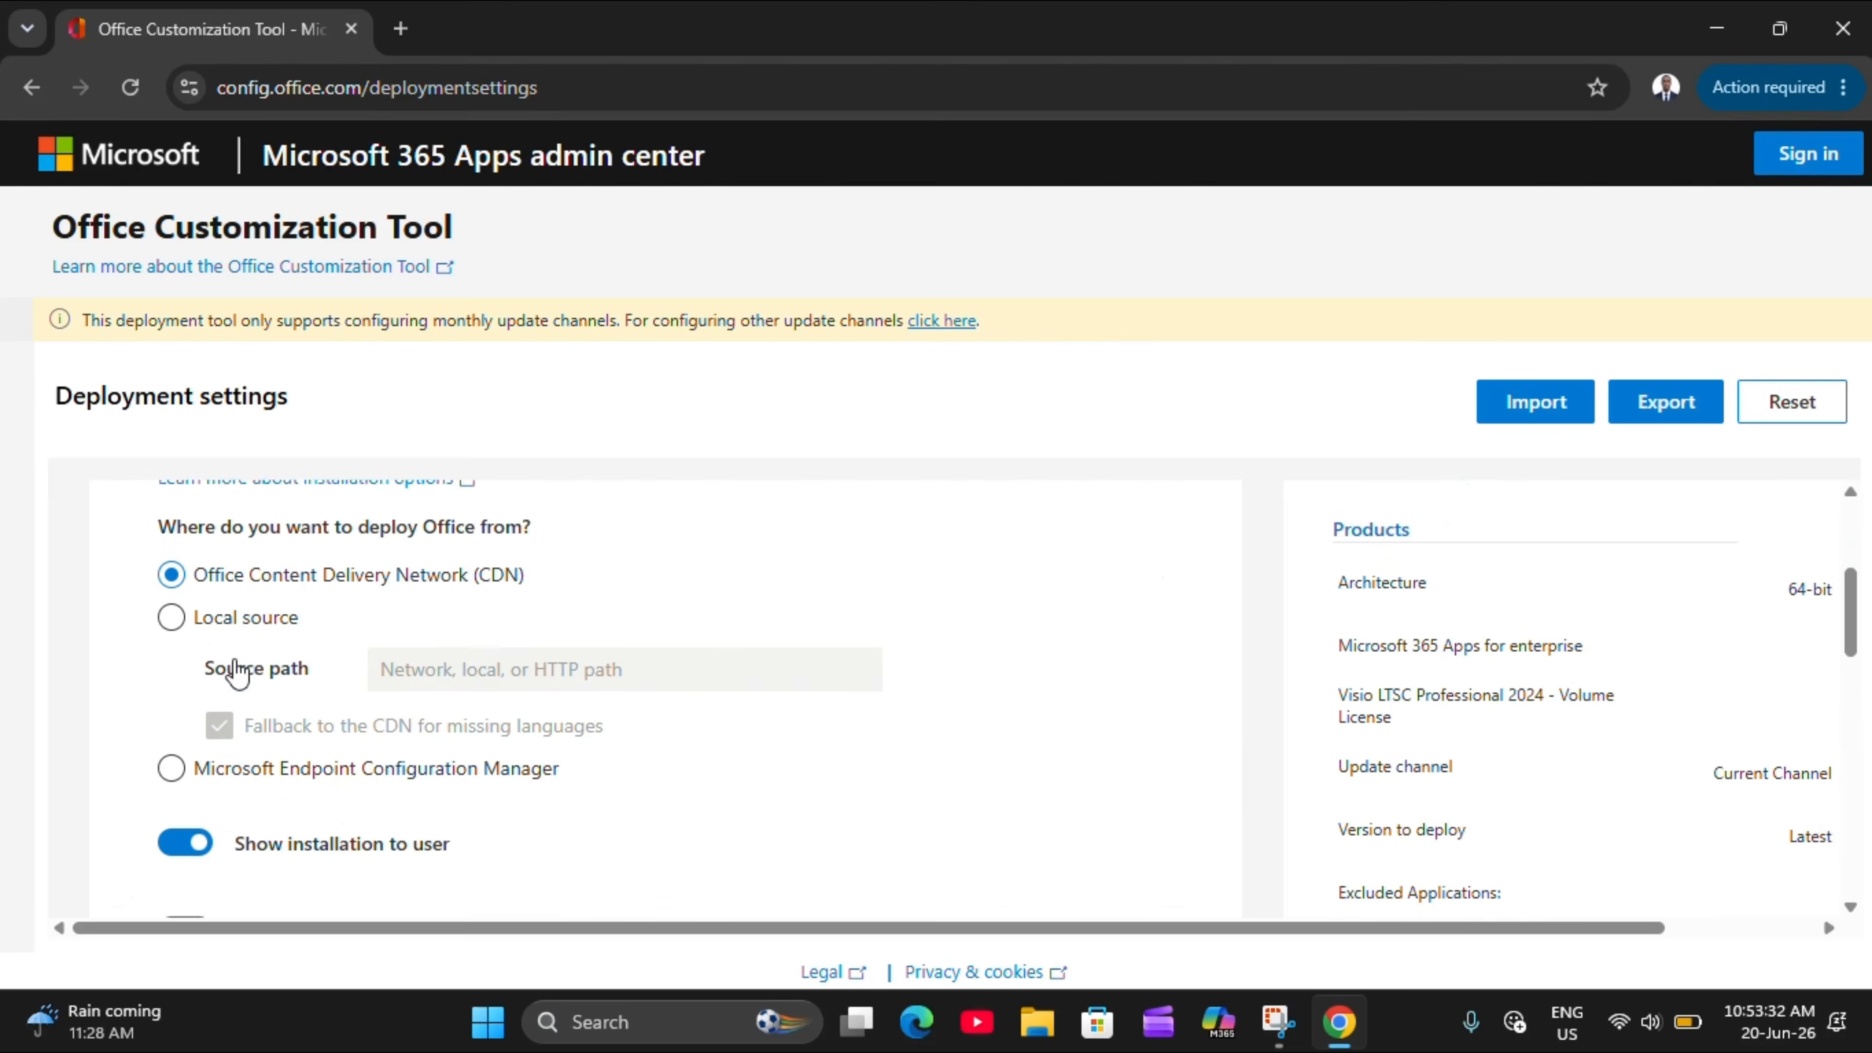
pyautogui.scroll(2, 236, 672)
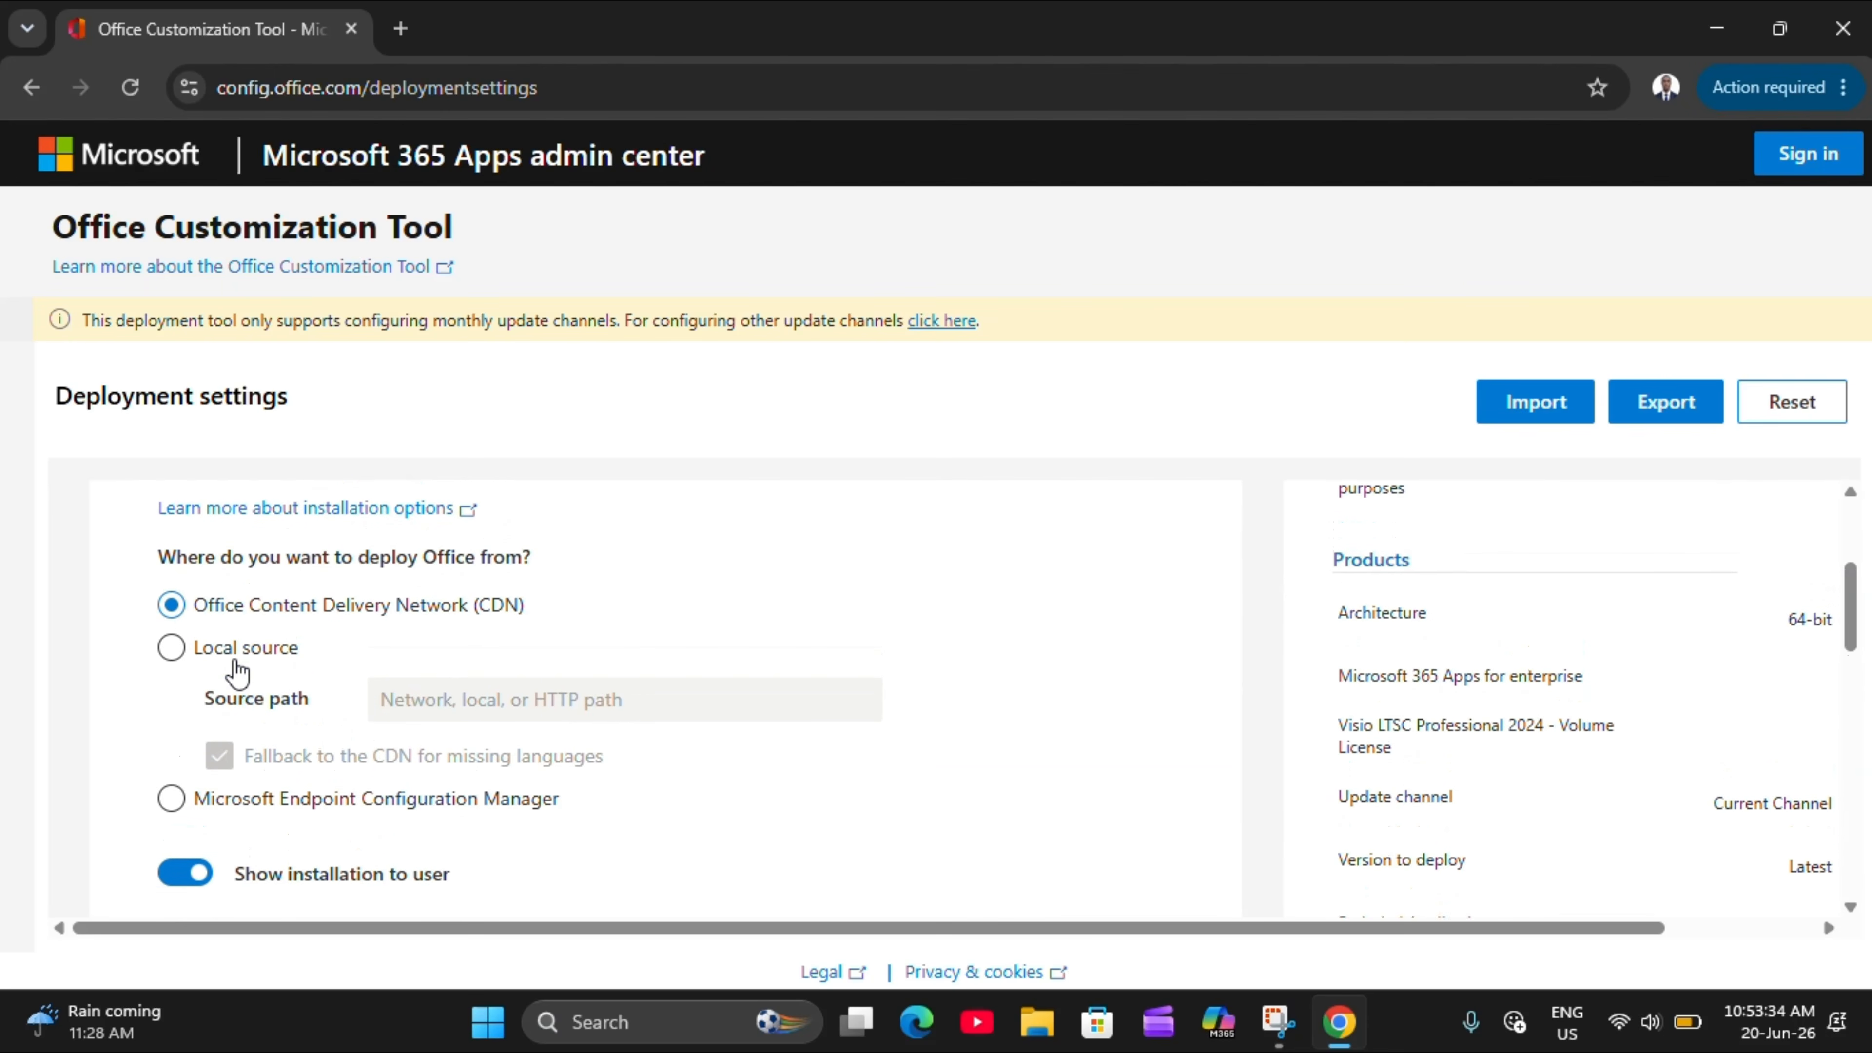
pyautogui.scroll(-4, 236, 672)
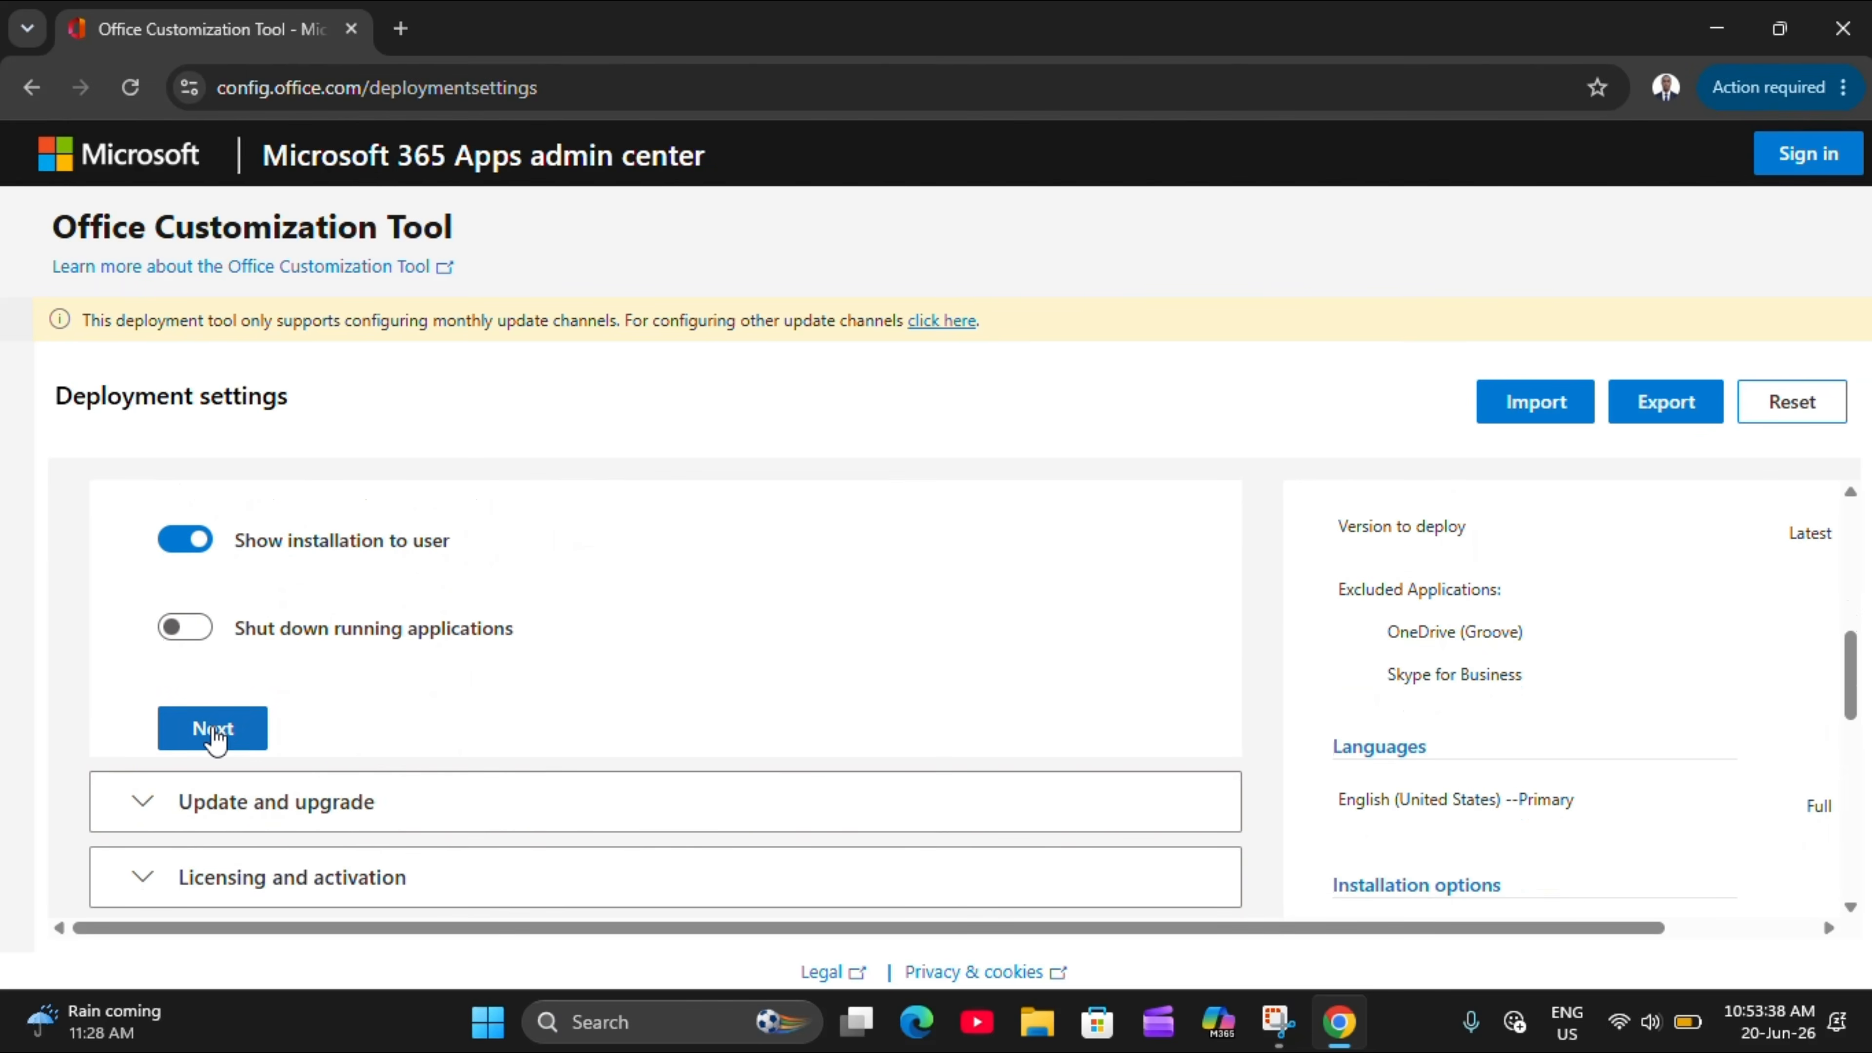
pyautogui.click(213, 740)
# Keep updates deployed from the Office Content Delivery Network with automatic update checks, and continue to licensing and activation
pyautogui.scroll(-1, 213, 739)
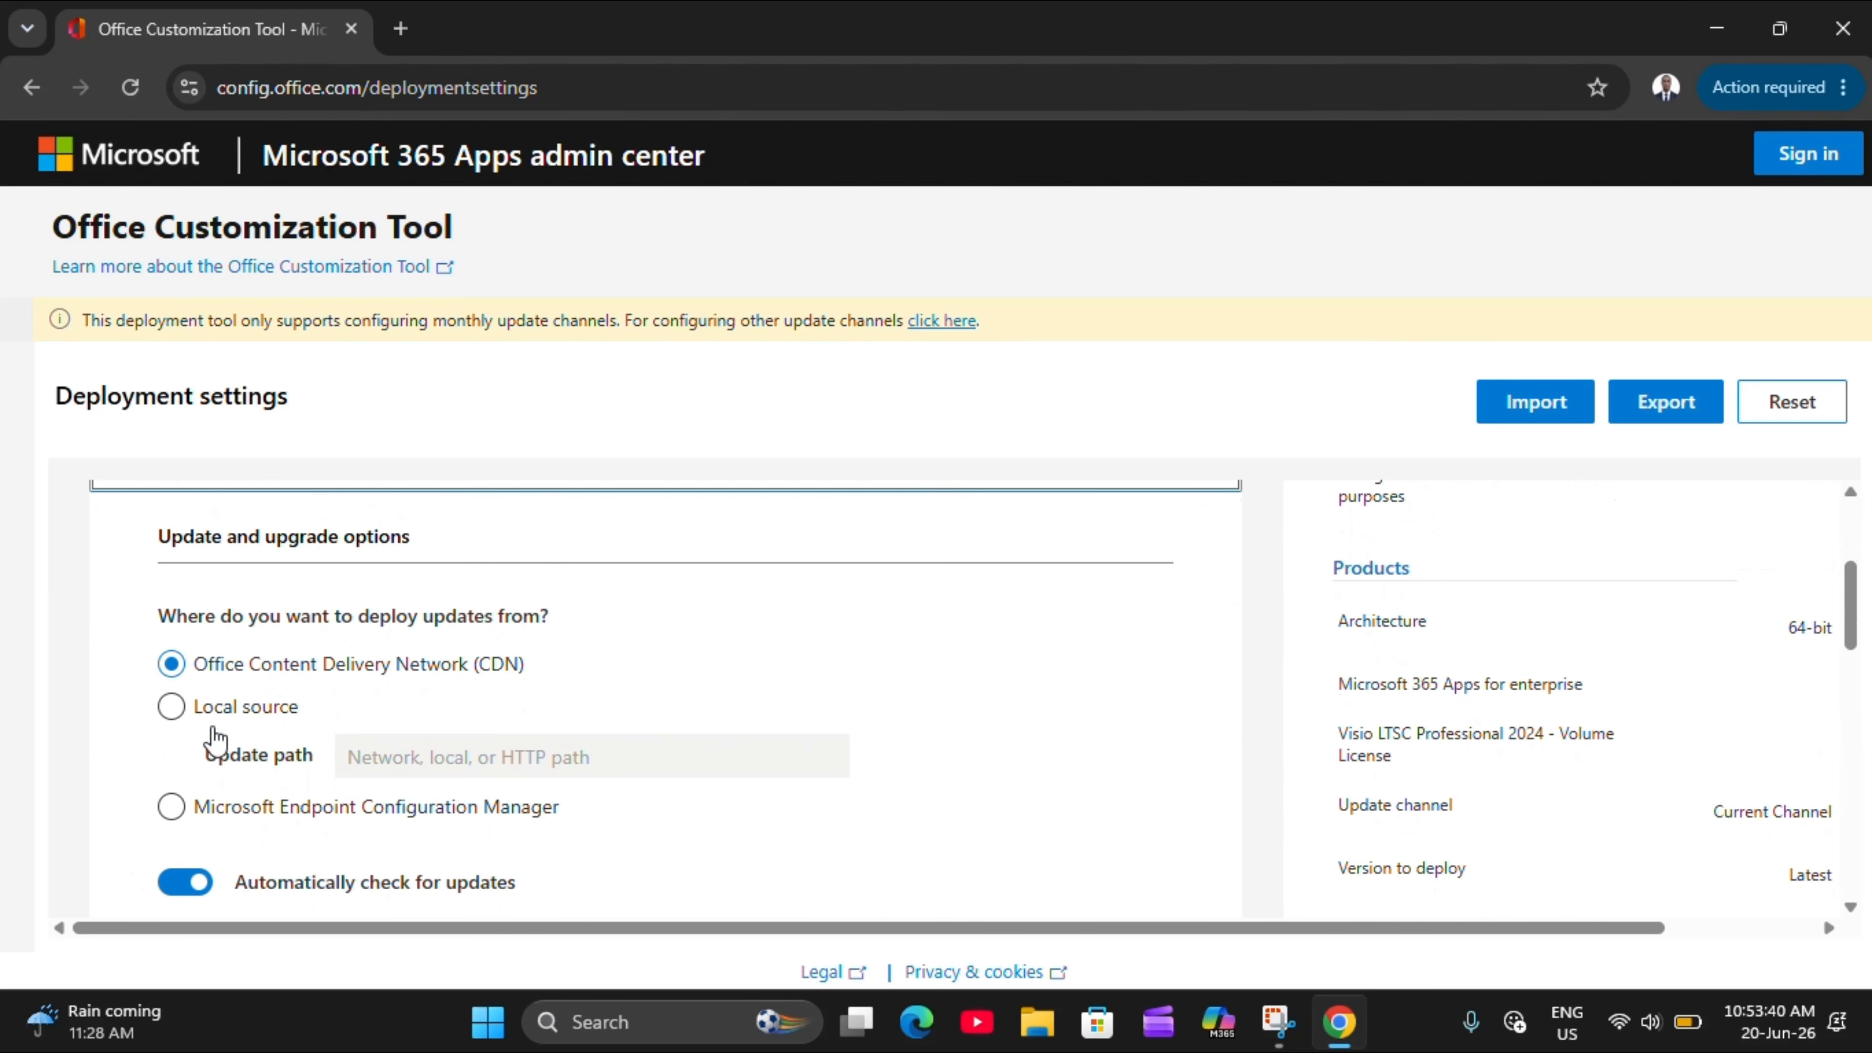
pyautogui.scroll(-1, 193, 784)
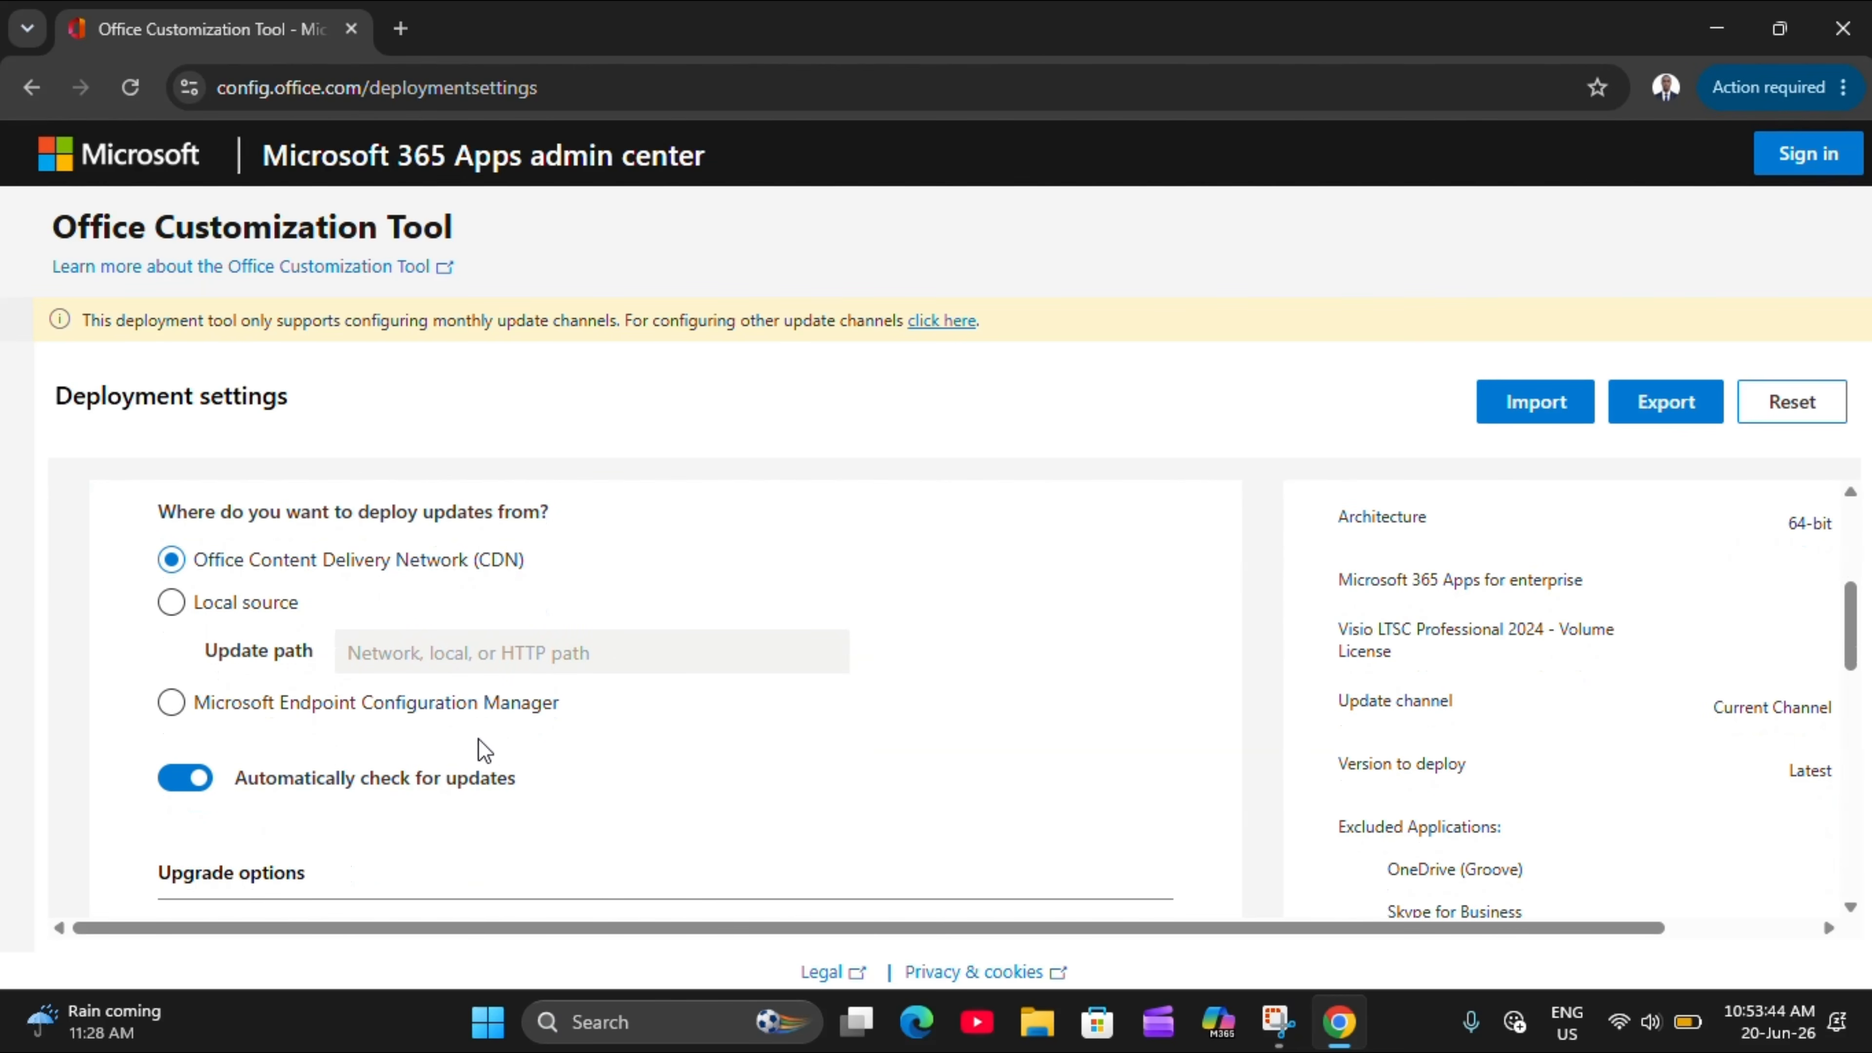
pyautogui.scroll(-6, 442, 746)
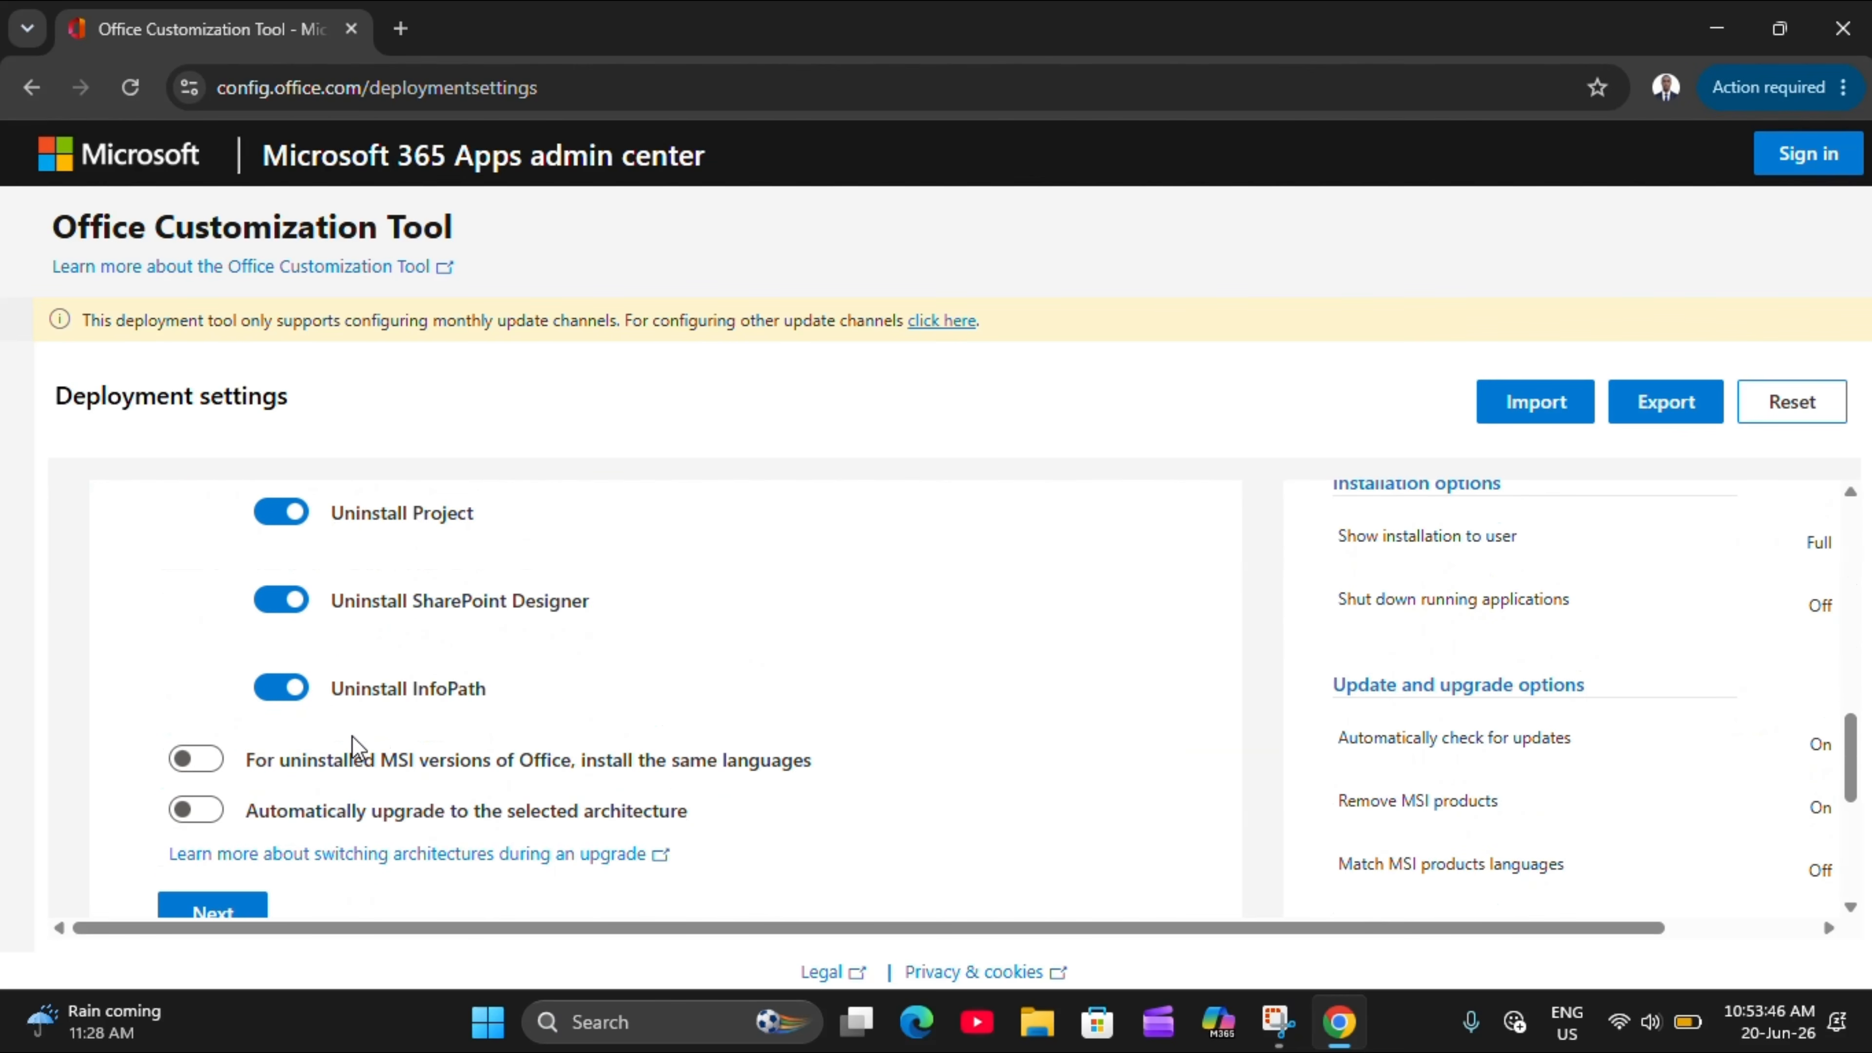
pyautogui.click(214, 913)
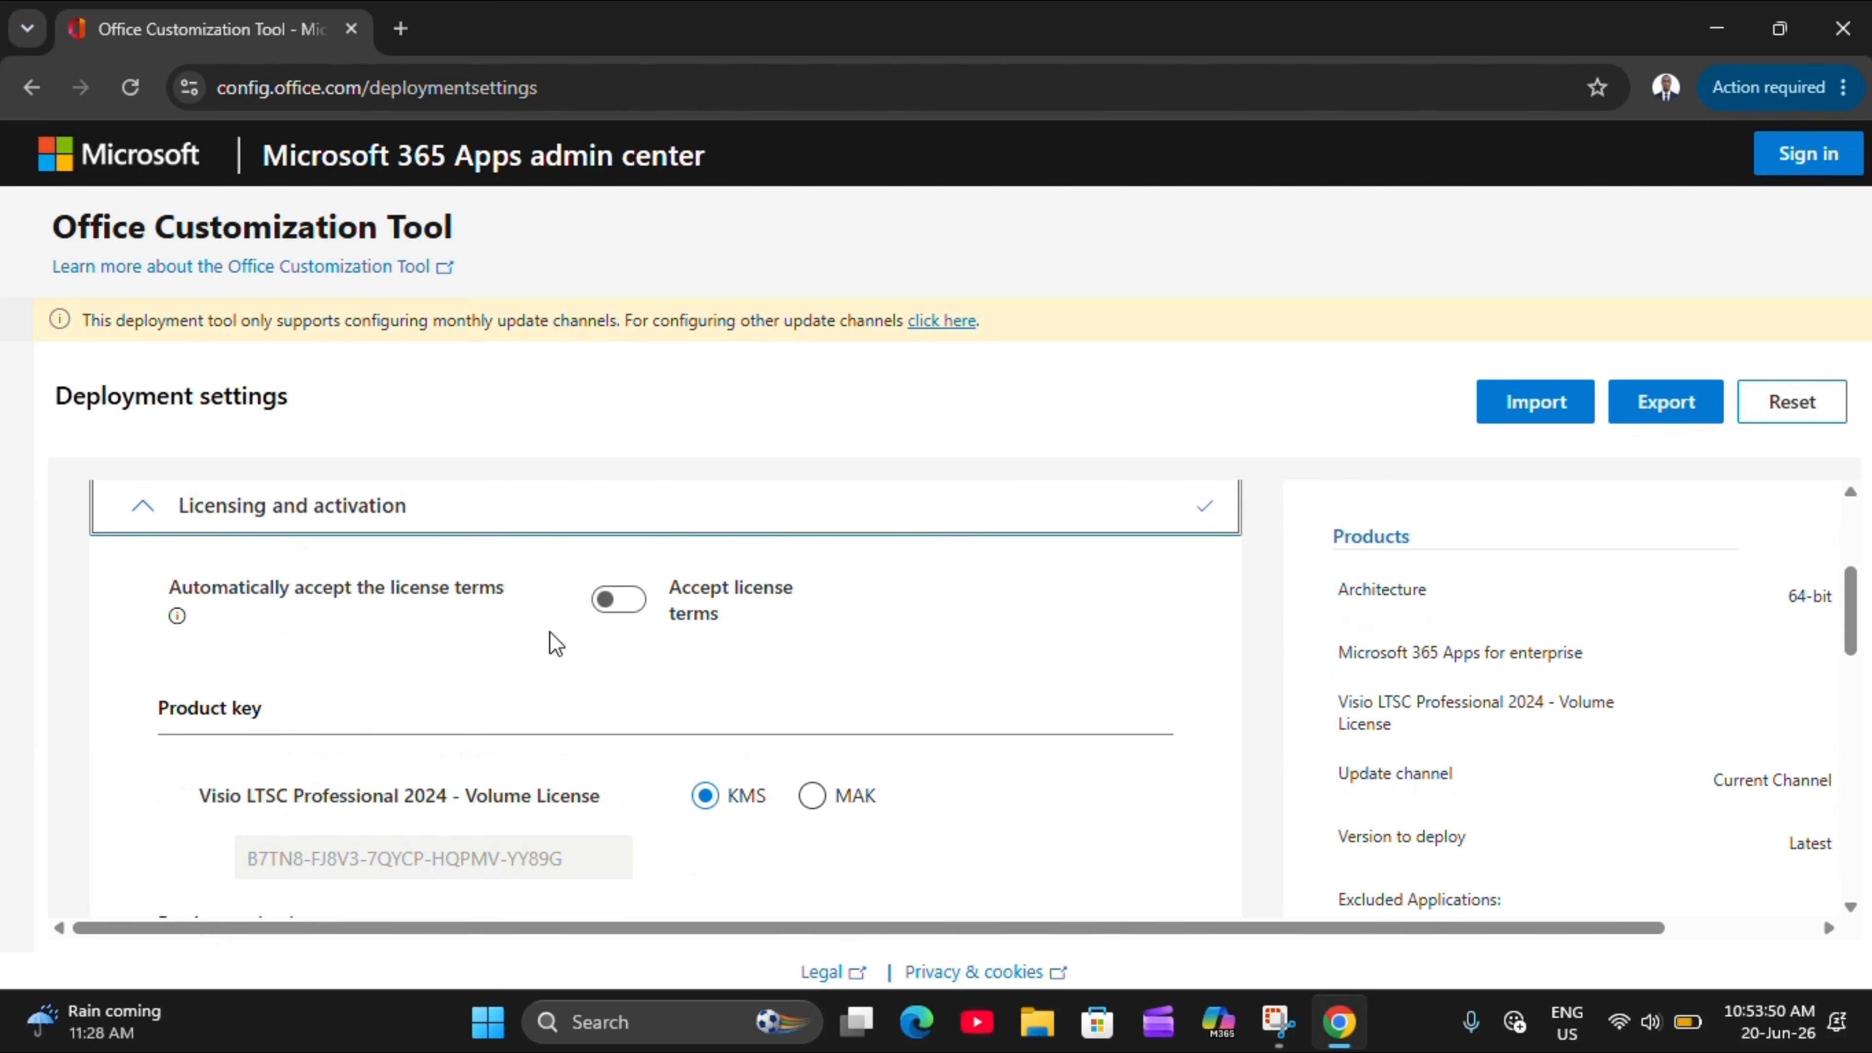
# Turn on automatic acceptance of the license terms, keep KMS and user based activation, and continue to the general settings
pyautogui.click(628, 594)
pyautogui.scroll(-5, 625, 605)
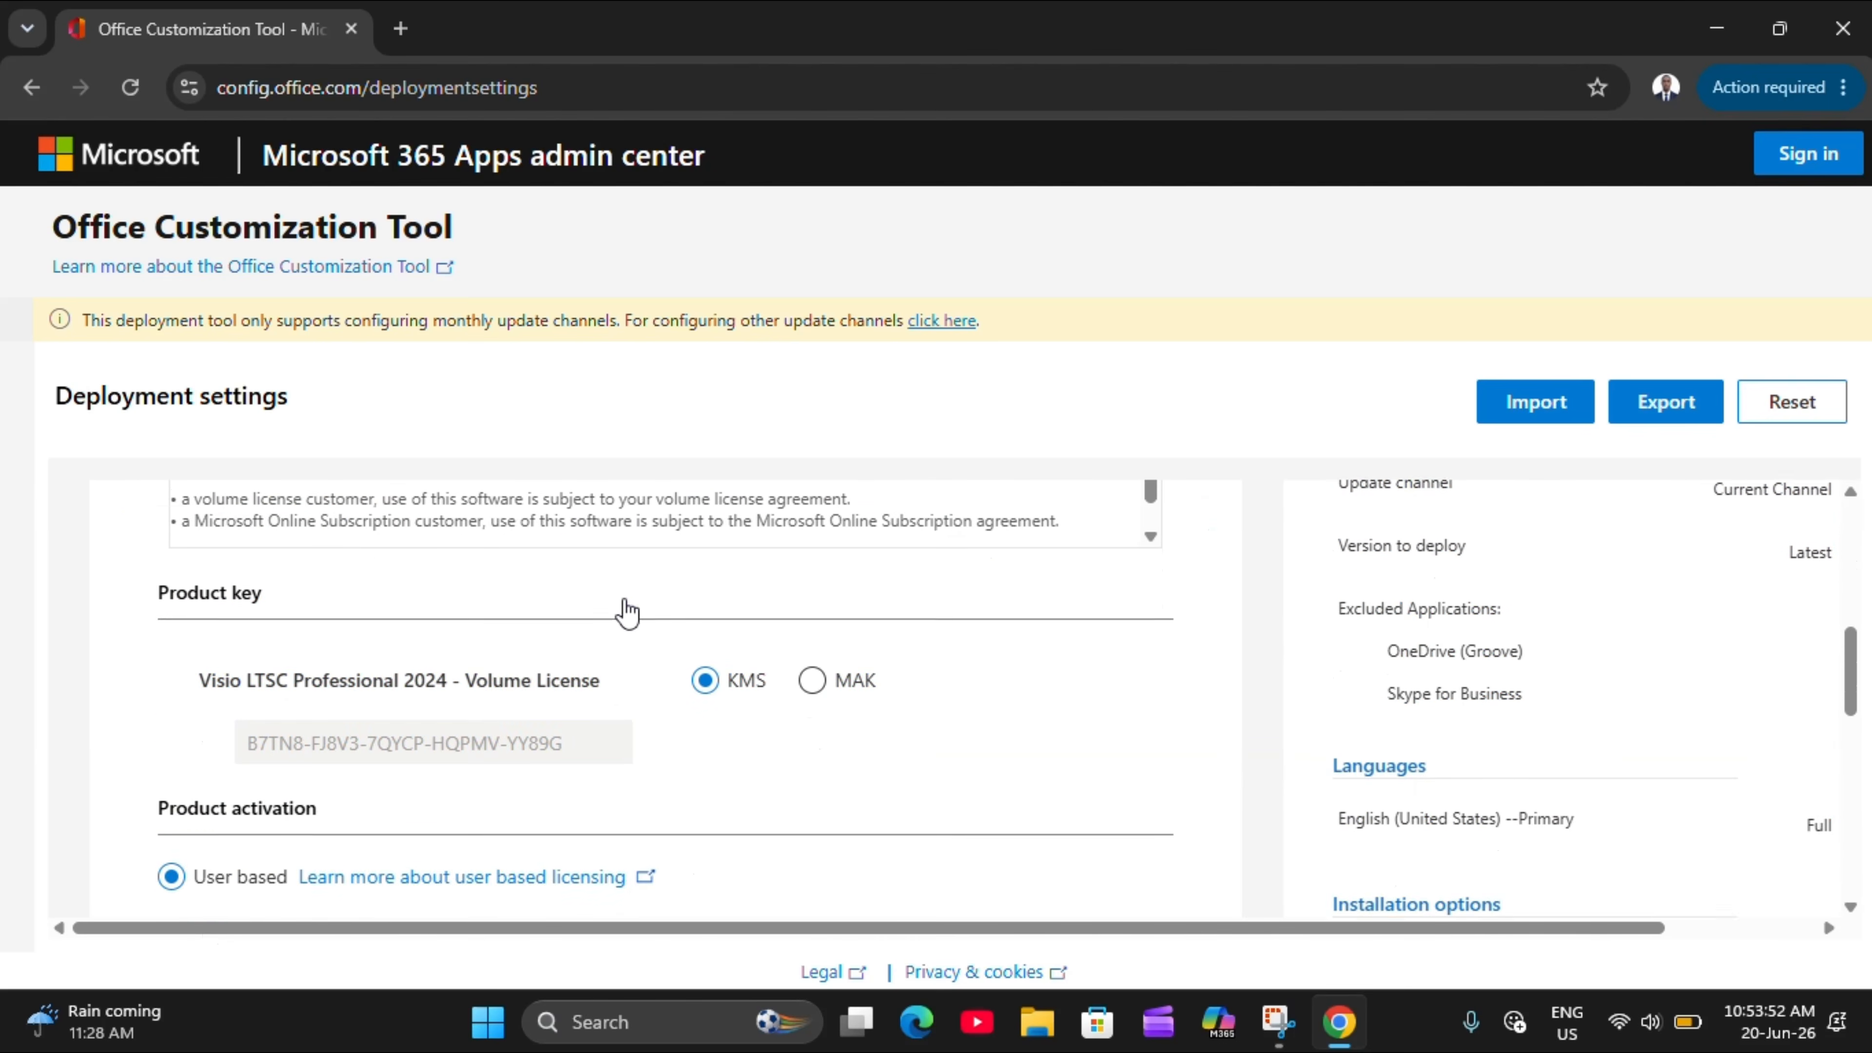
pyautogui.scroll(-5, 628, 610)
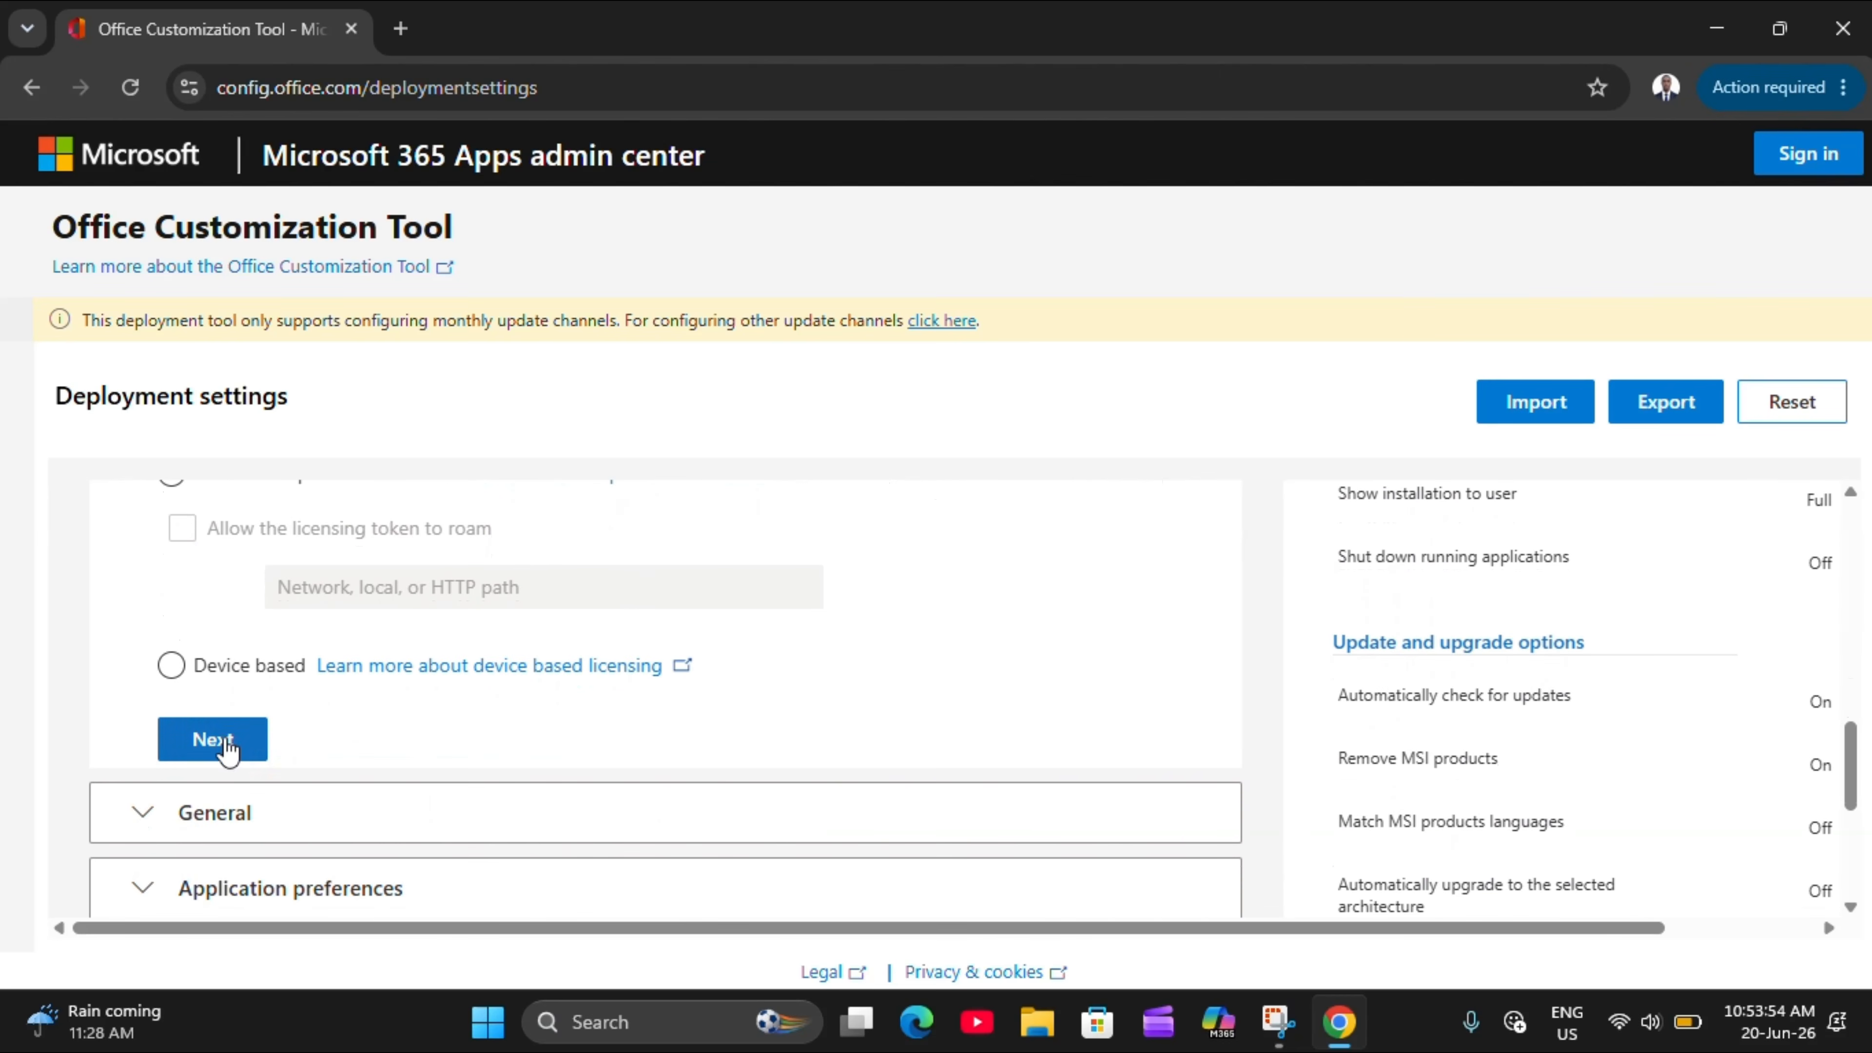
pyautogui.click(213, 738)
# Leave the configuration description blank and the application preferences at their defaults, and finish the deployment settings
pyautogui.scroll(-5, 226, 736)
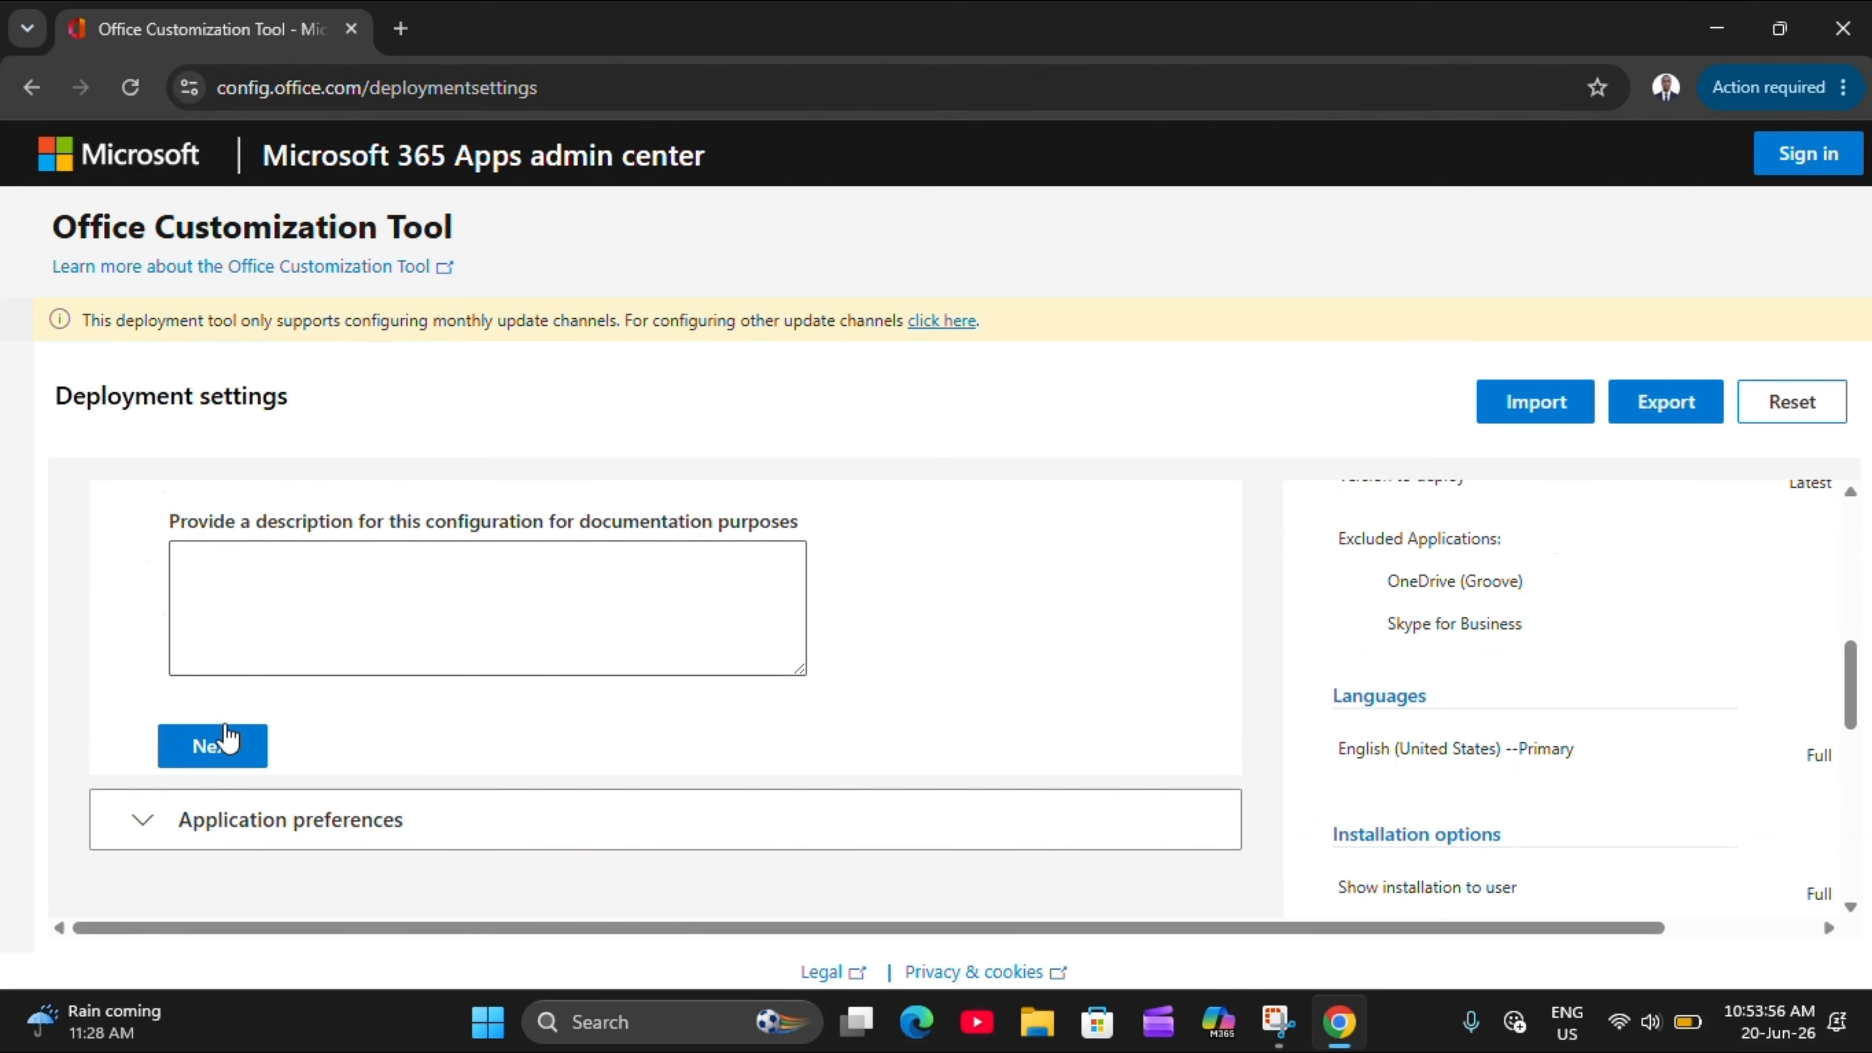
pyautogui.click(229, 736)
pyautogui.scroll(-10, 224, 736)
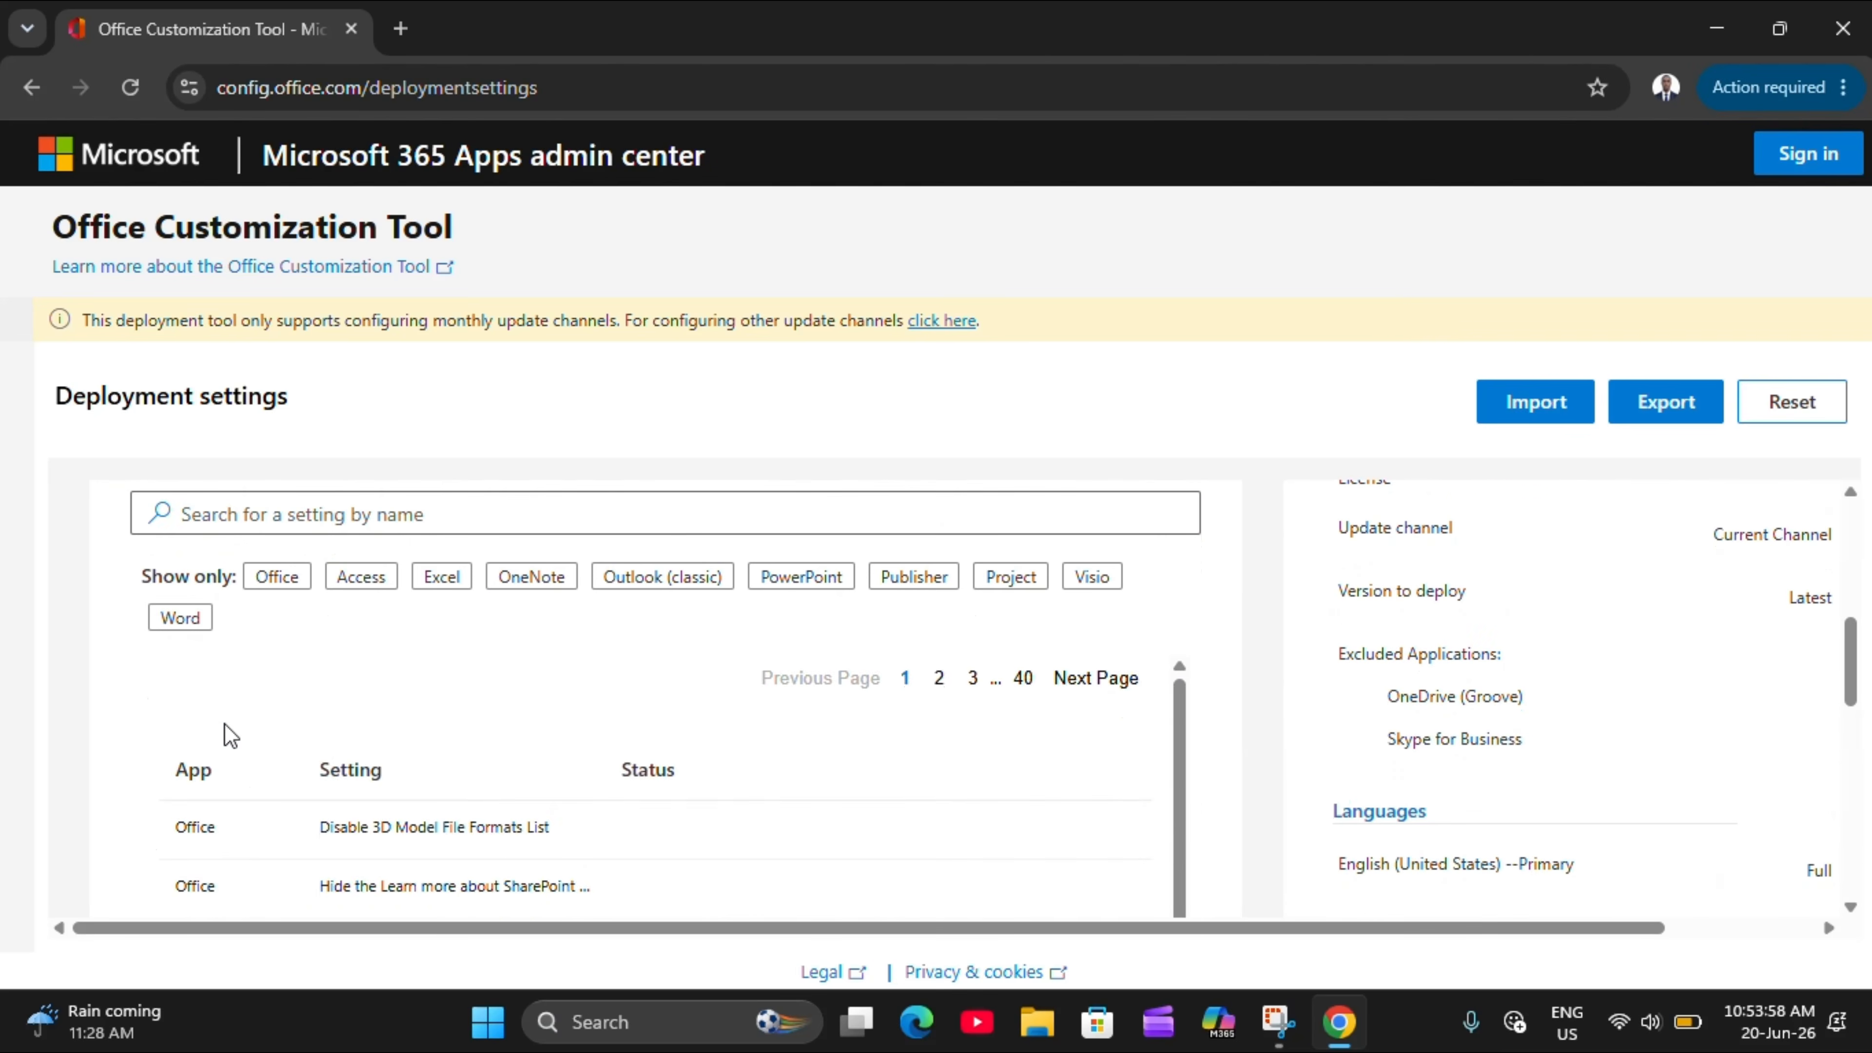
pyautogui.scroll(-15, 231, 736)
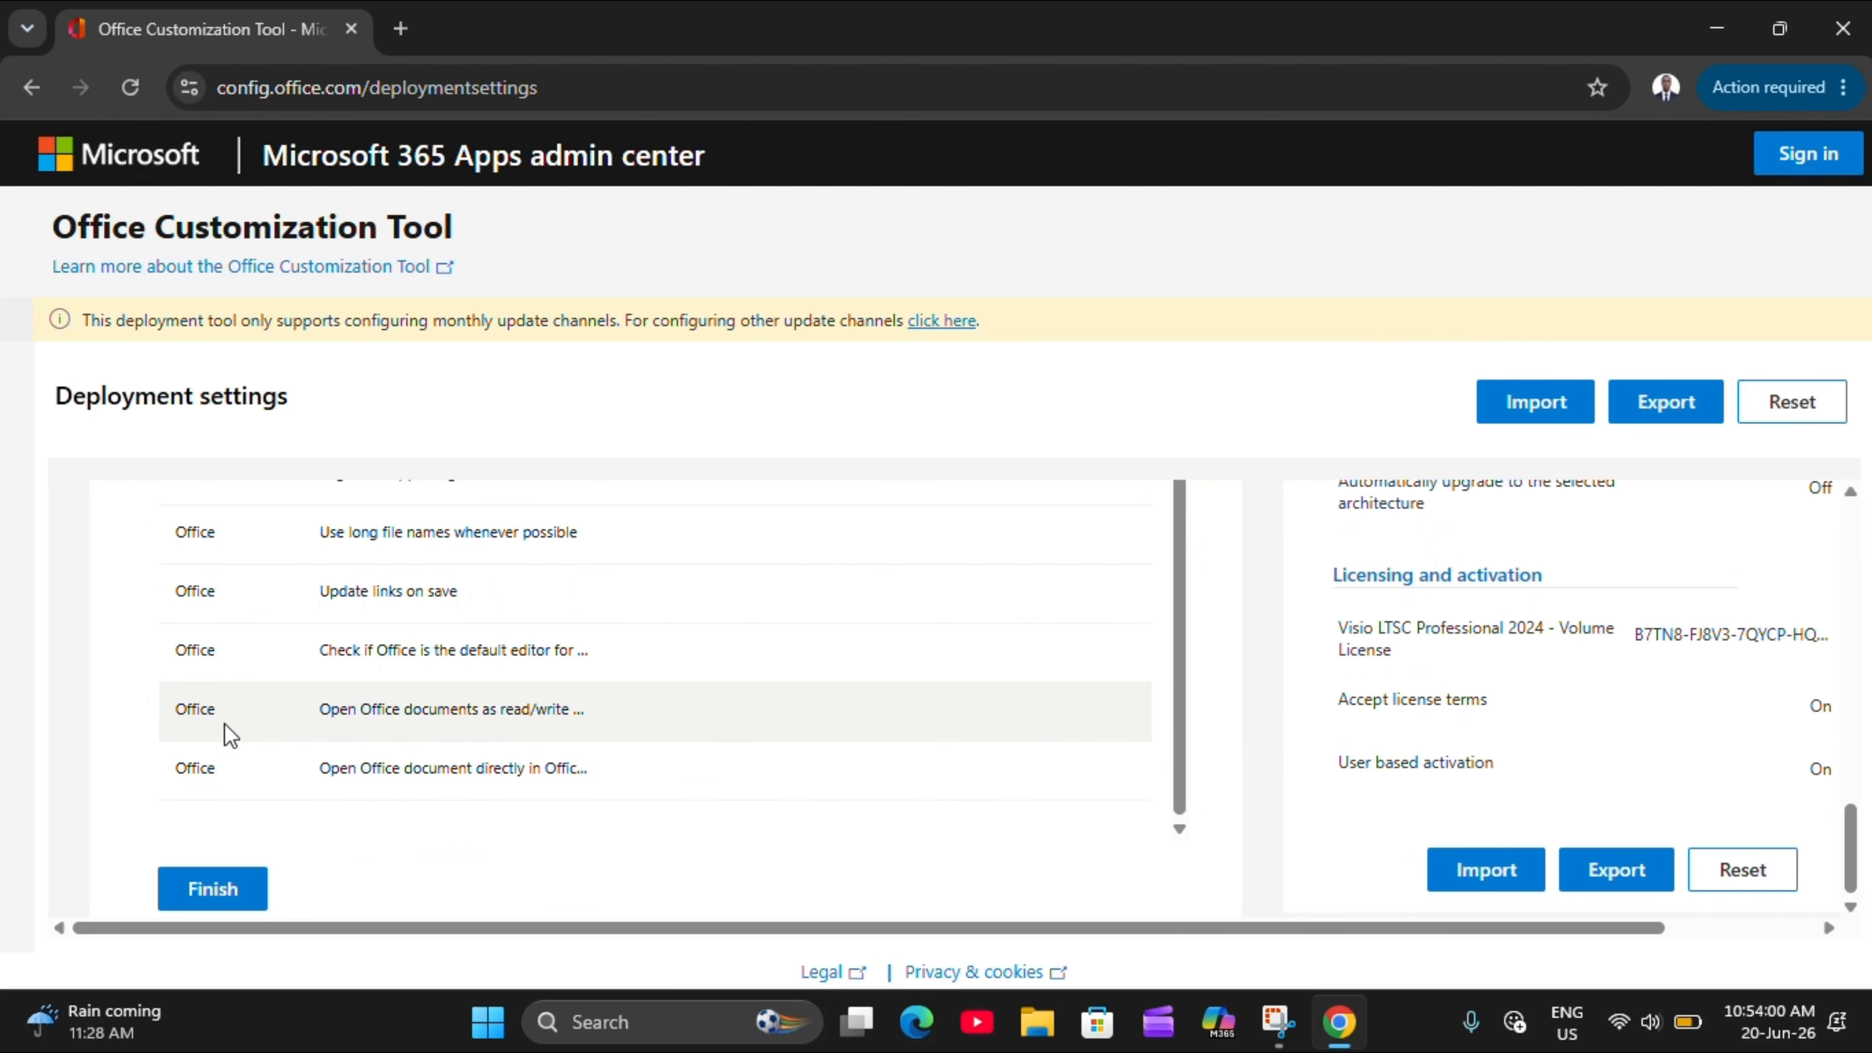
pyautogui.click(203, 890)
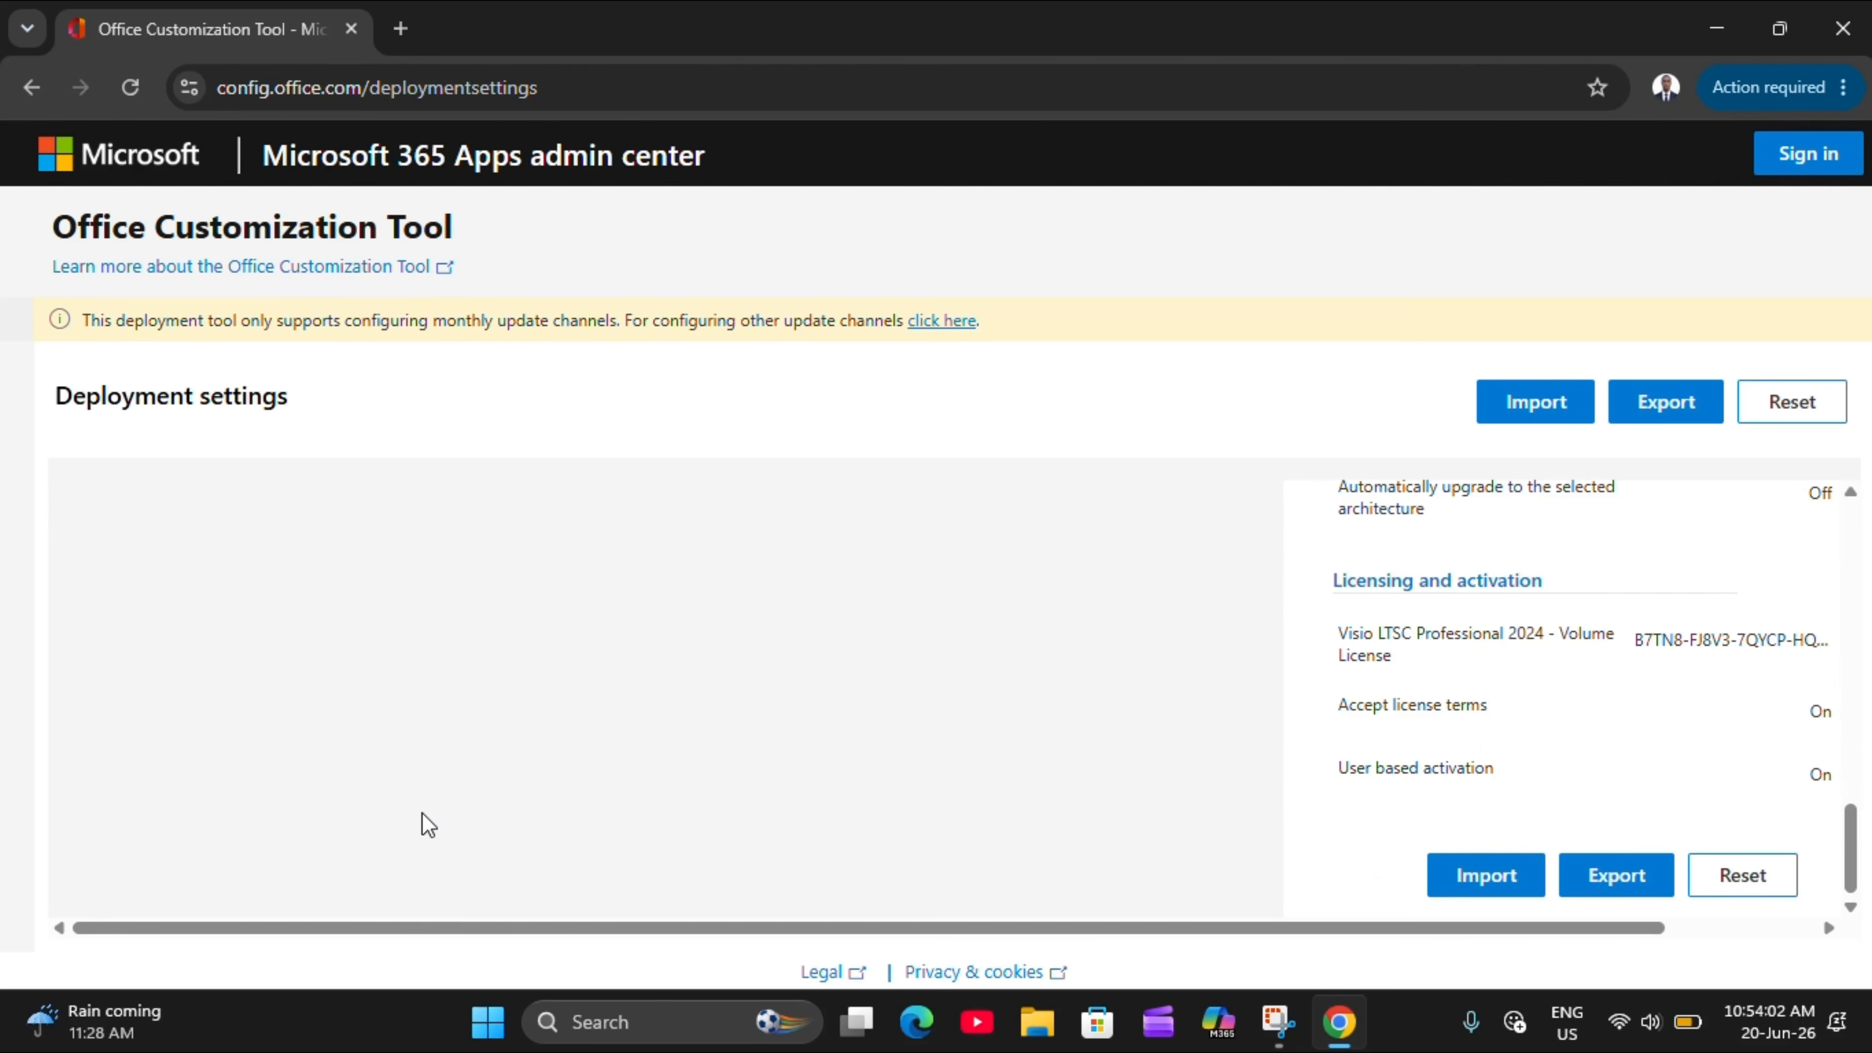
# Start exporting the configuration and set the default file format to Office Open XML formats
pyautogui.click(1616, 878)
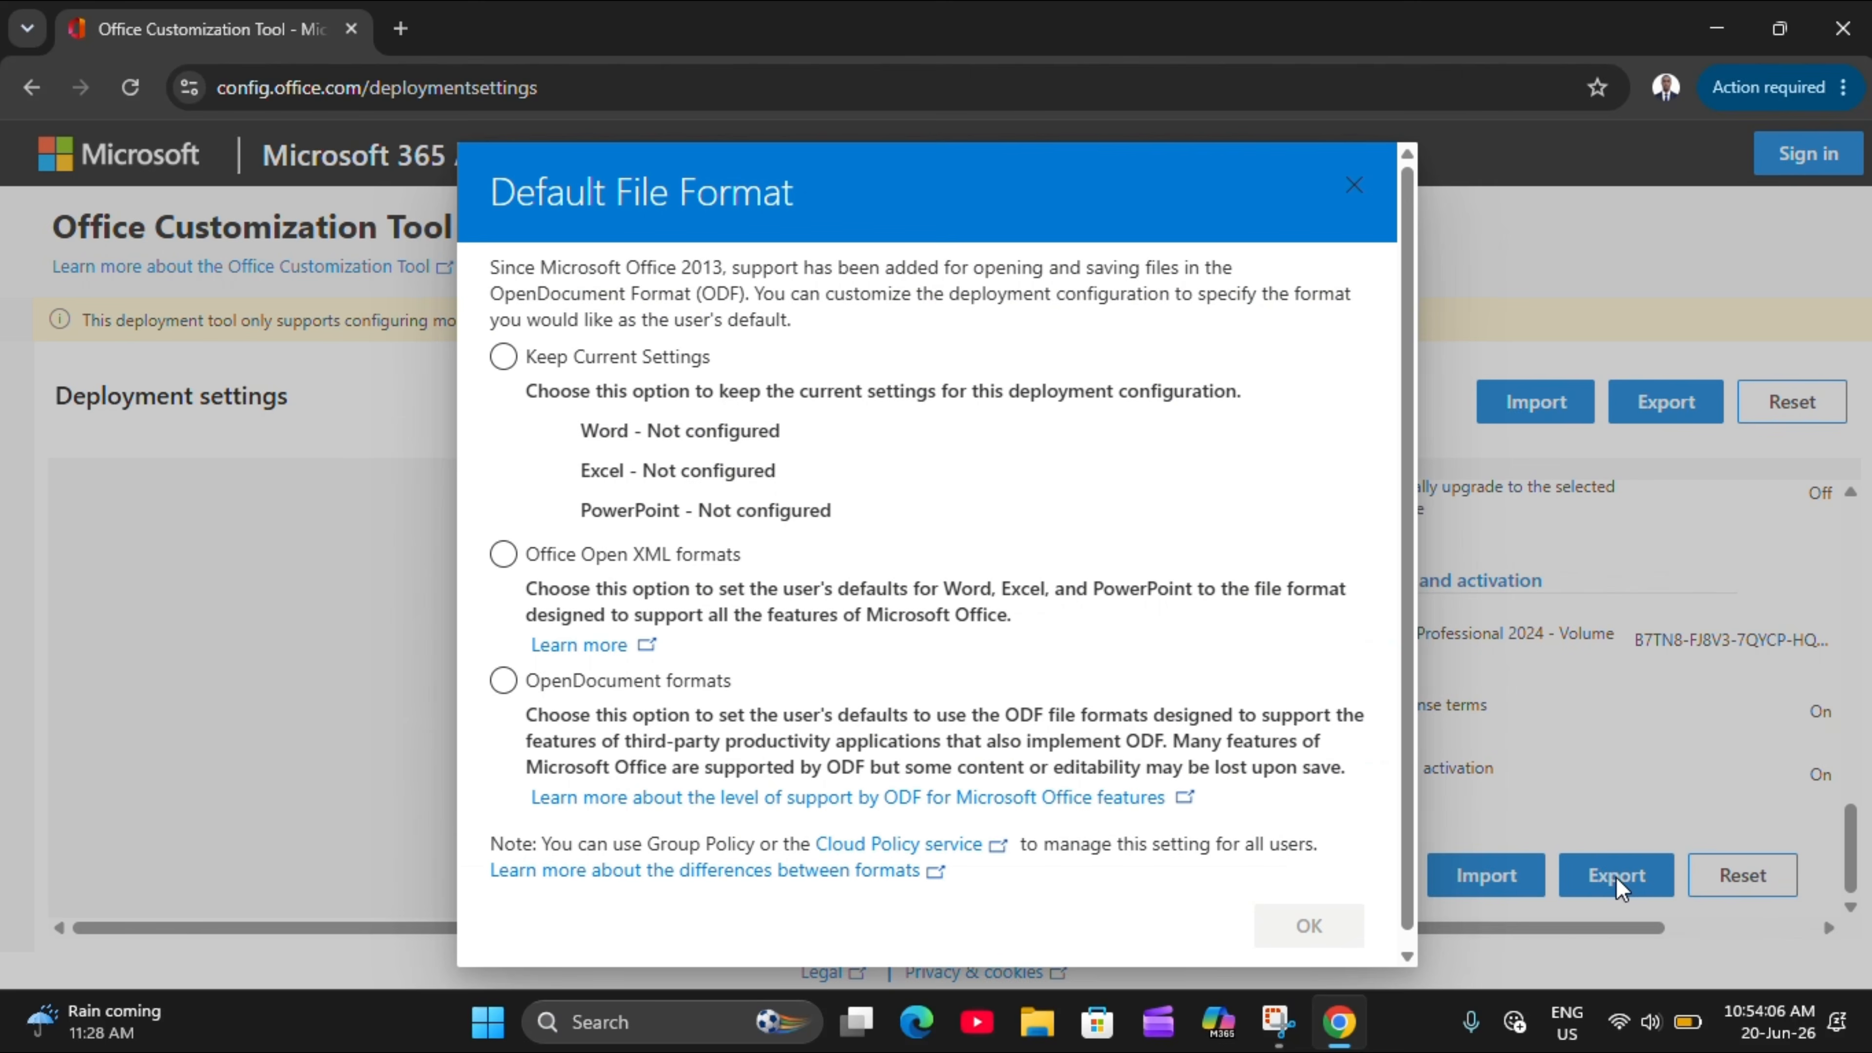
pyautogui.click(507, 557)
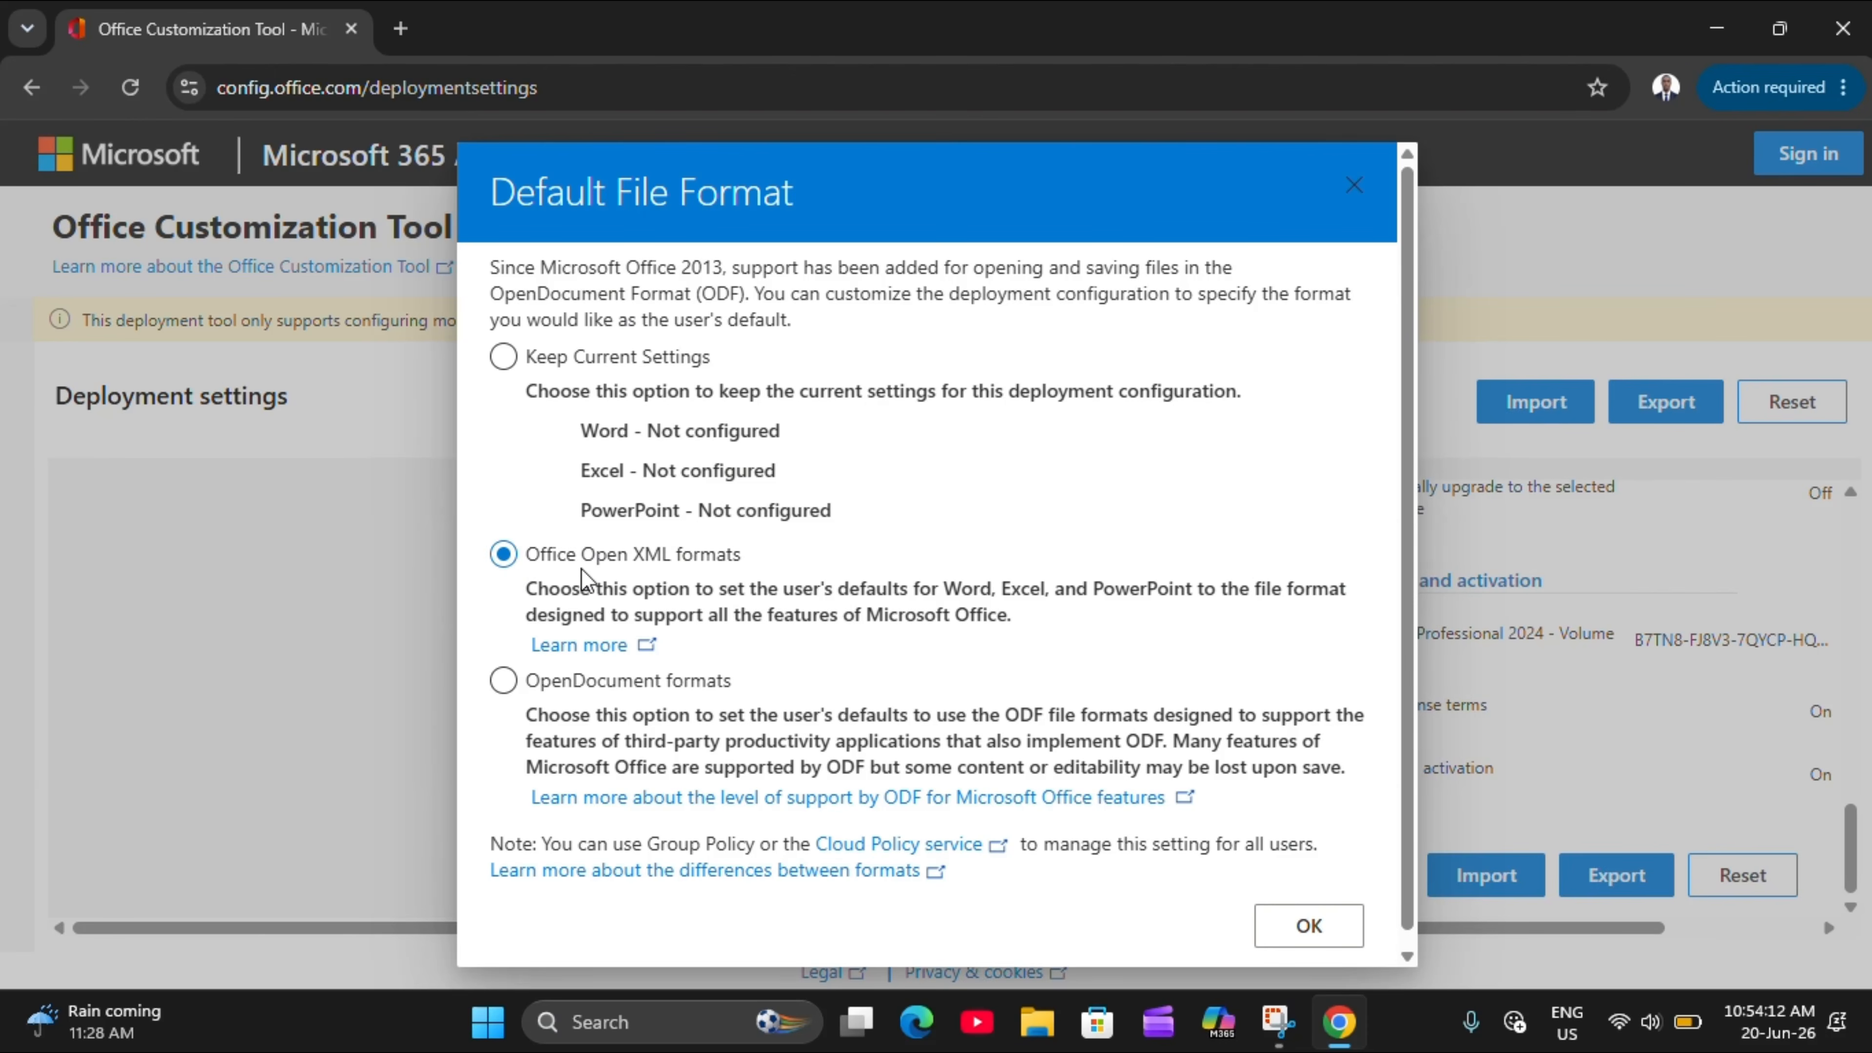
pyautogui.click(1299, 936)
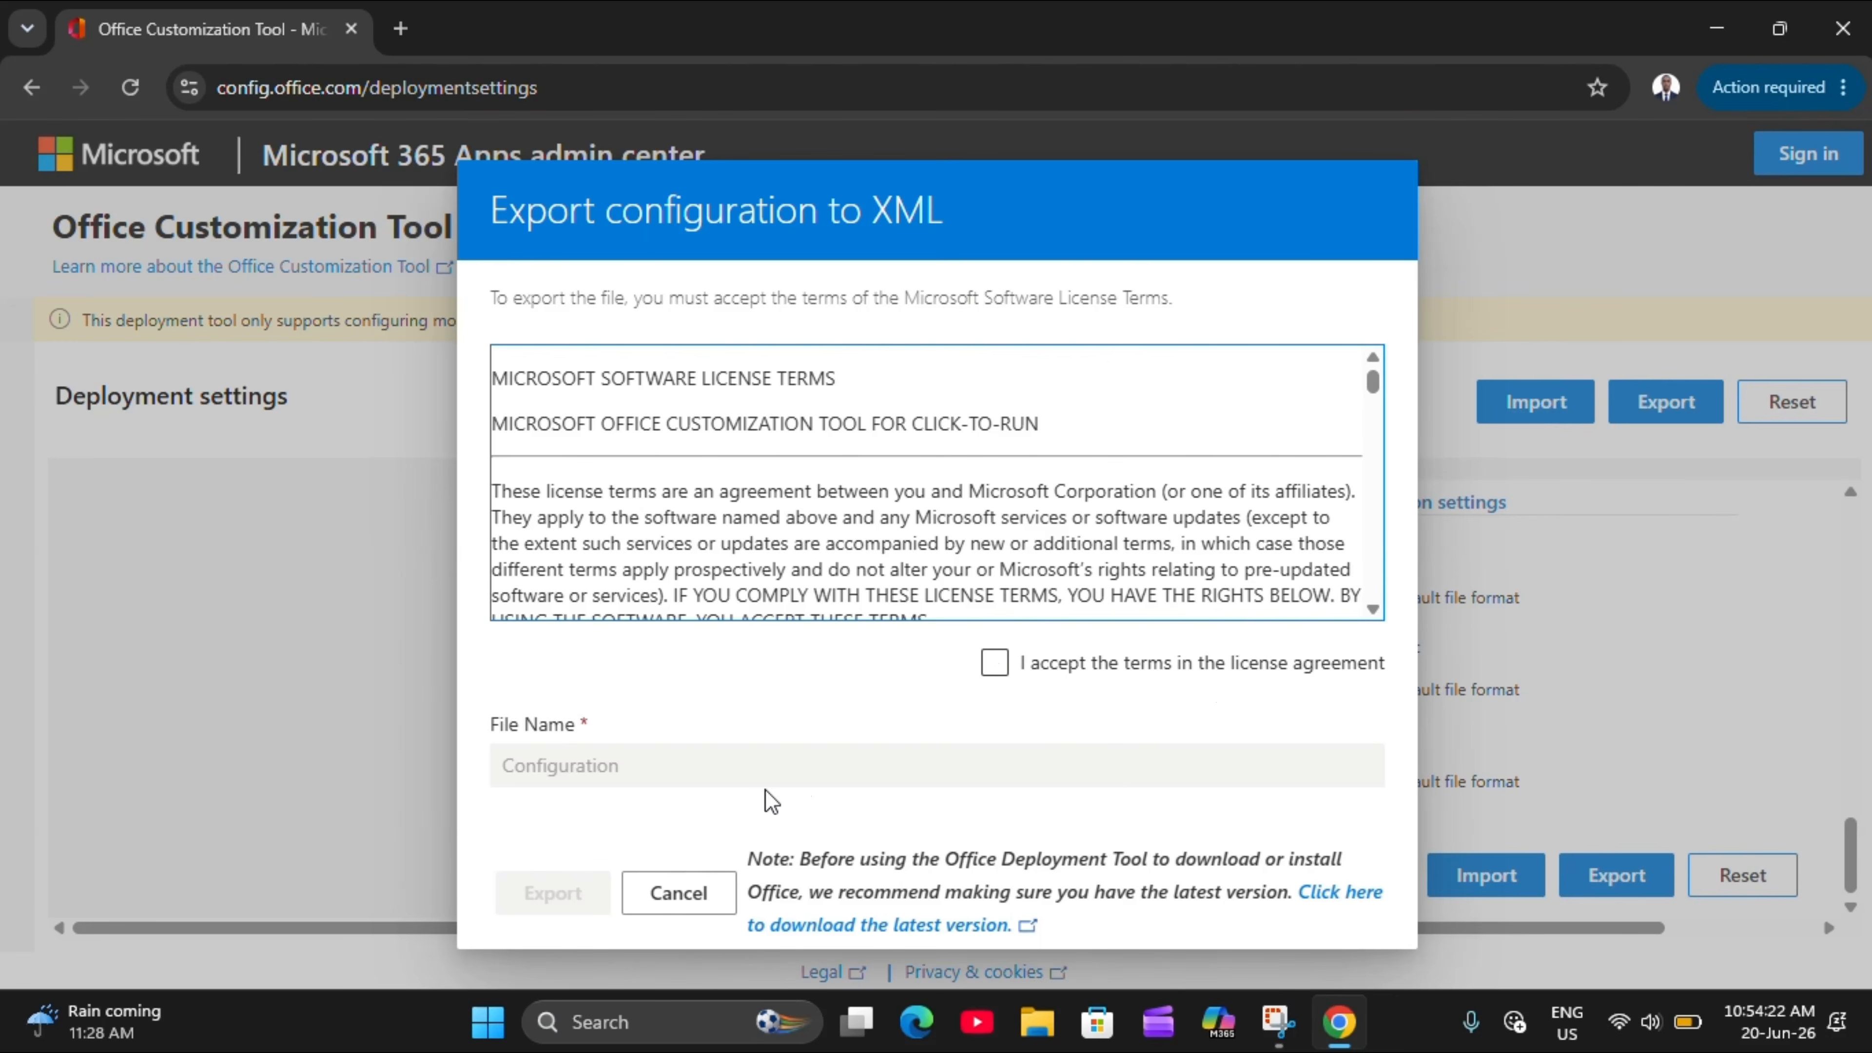
# Accept the license agreement, export the XML file under the name Configuration, and show the recent downloads
pyautogui.click(993, 666)
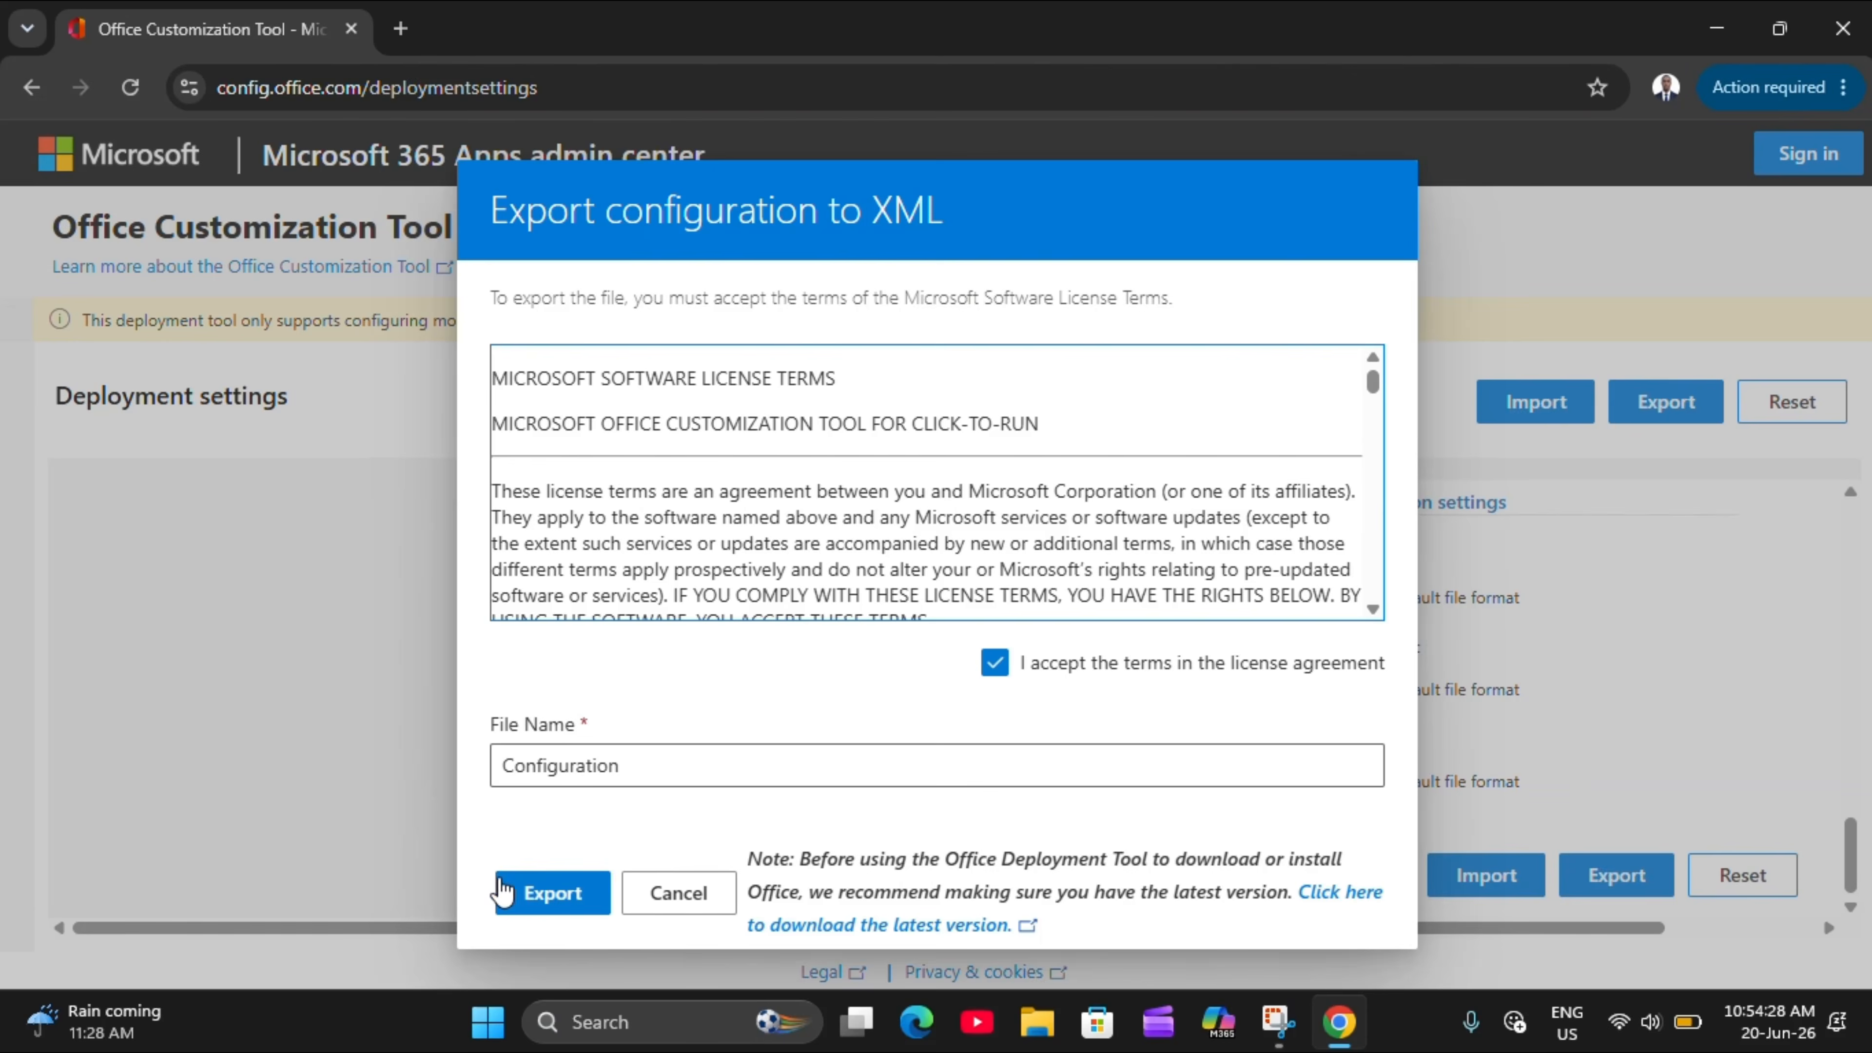
pyautogui.click(529, 893)
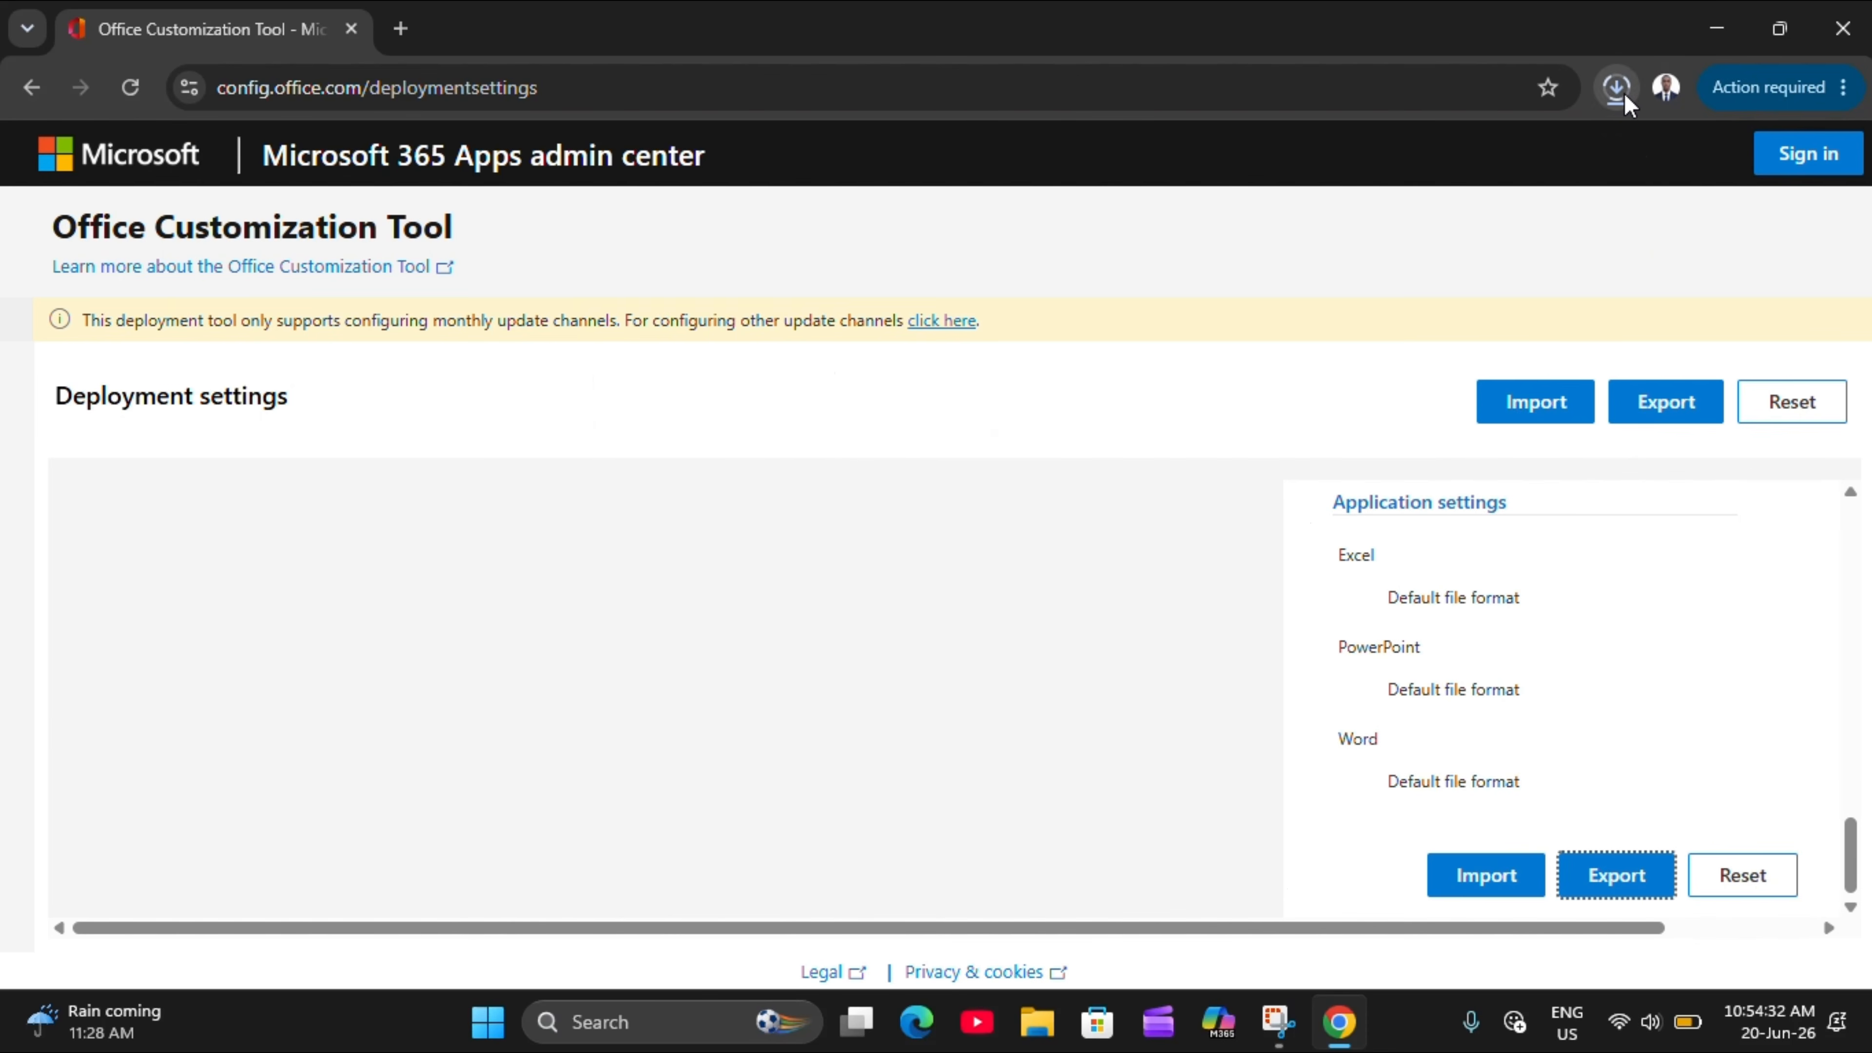
pyautogui.click(1620, 94)
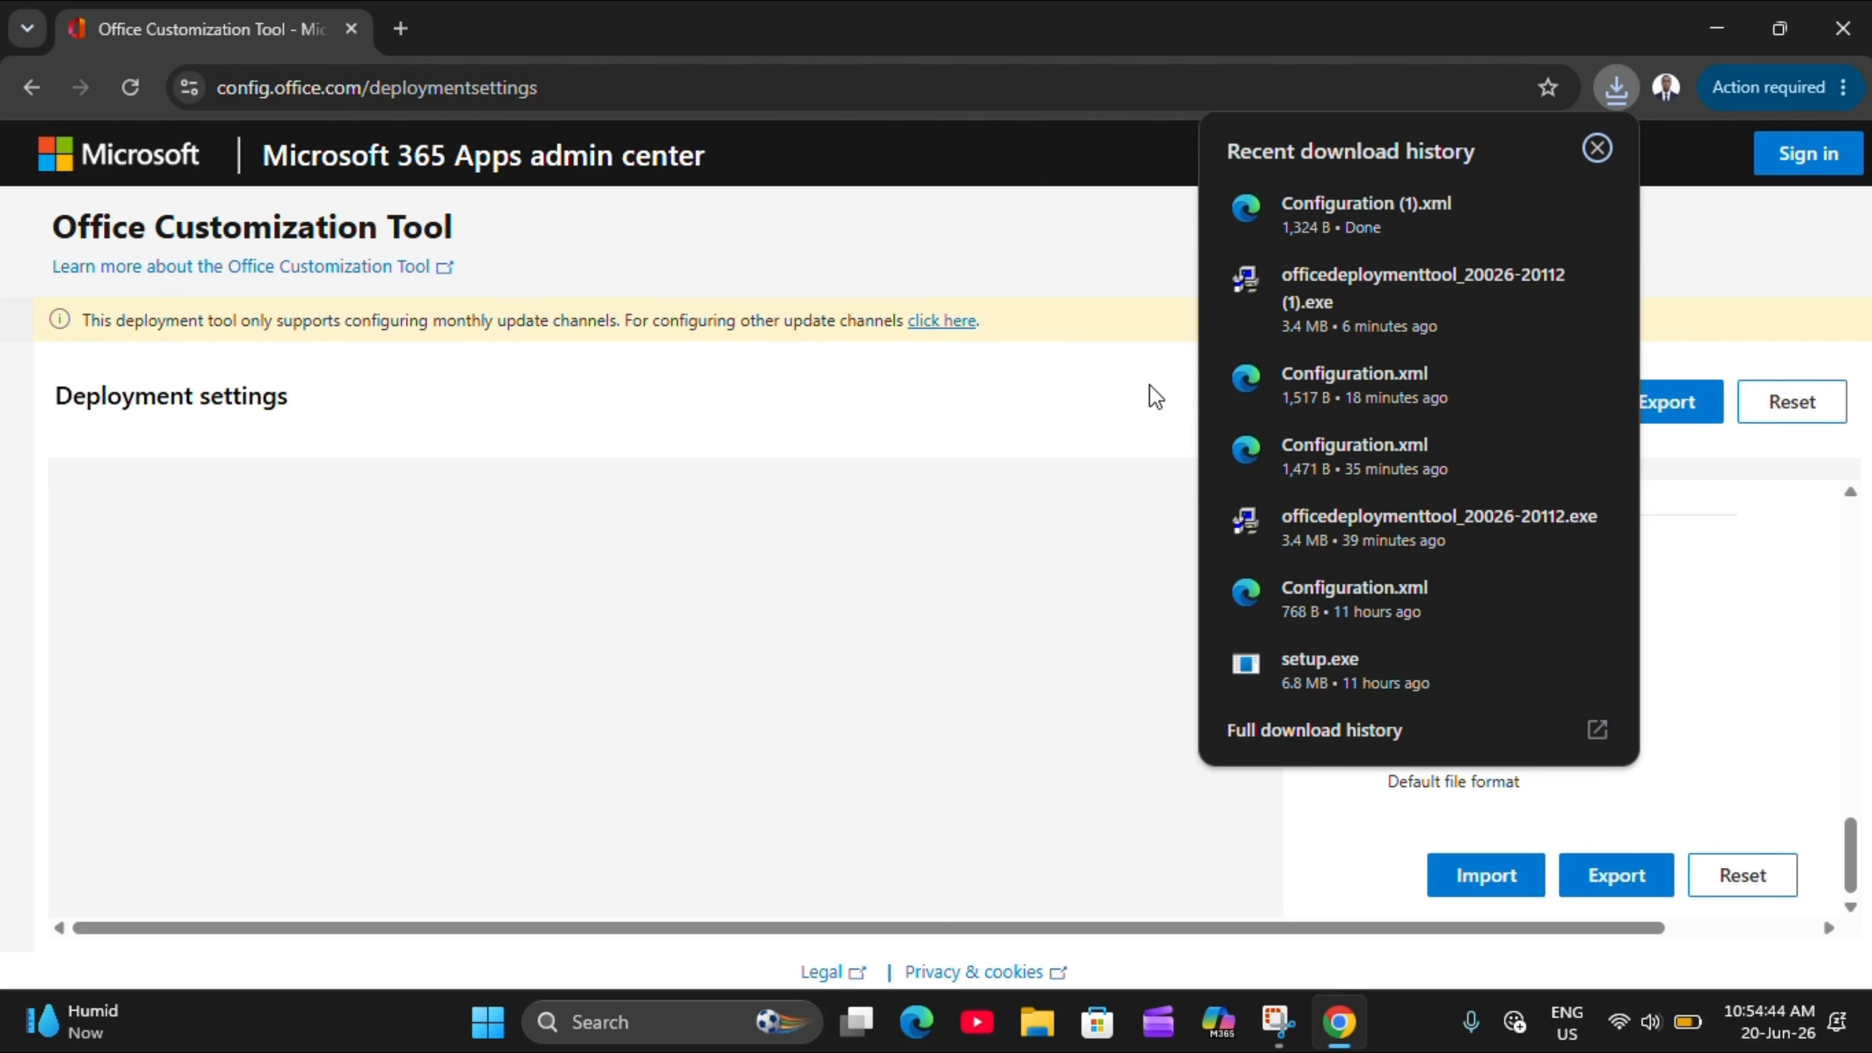
# In File Explorer, copy the Configuration file from Downloads into the Office 2026 folder on the desktop and close that folder
pyautogui.click(1040, 1022)
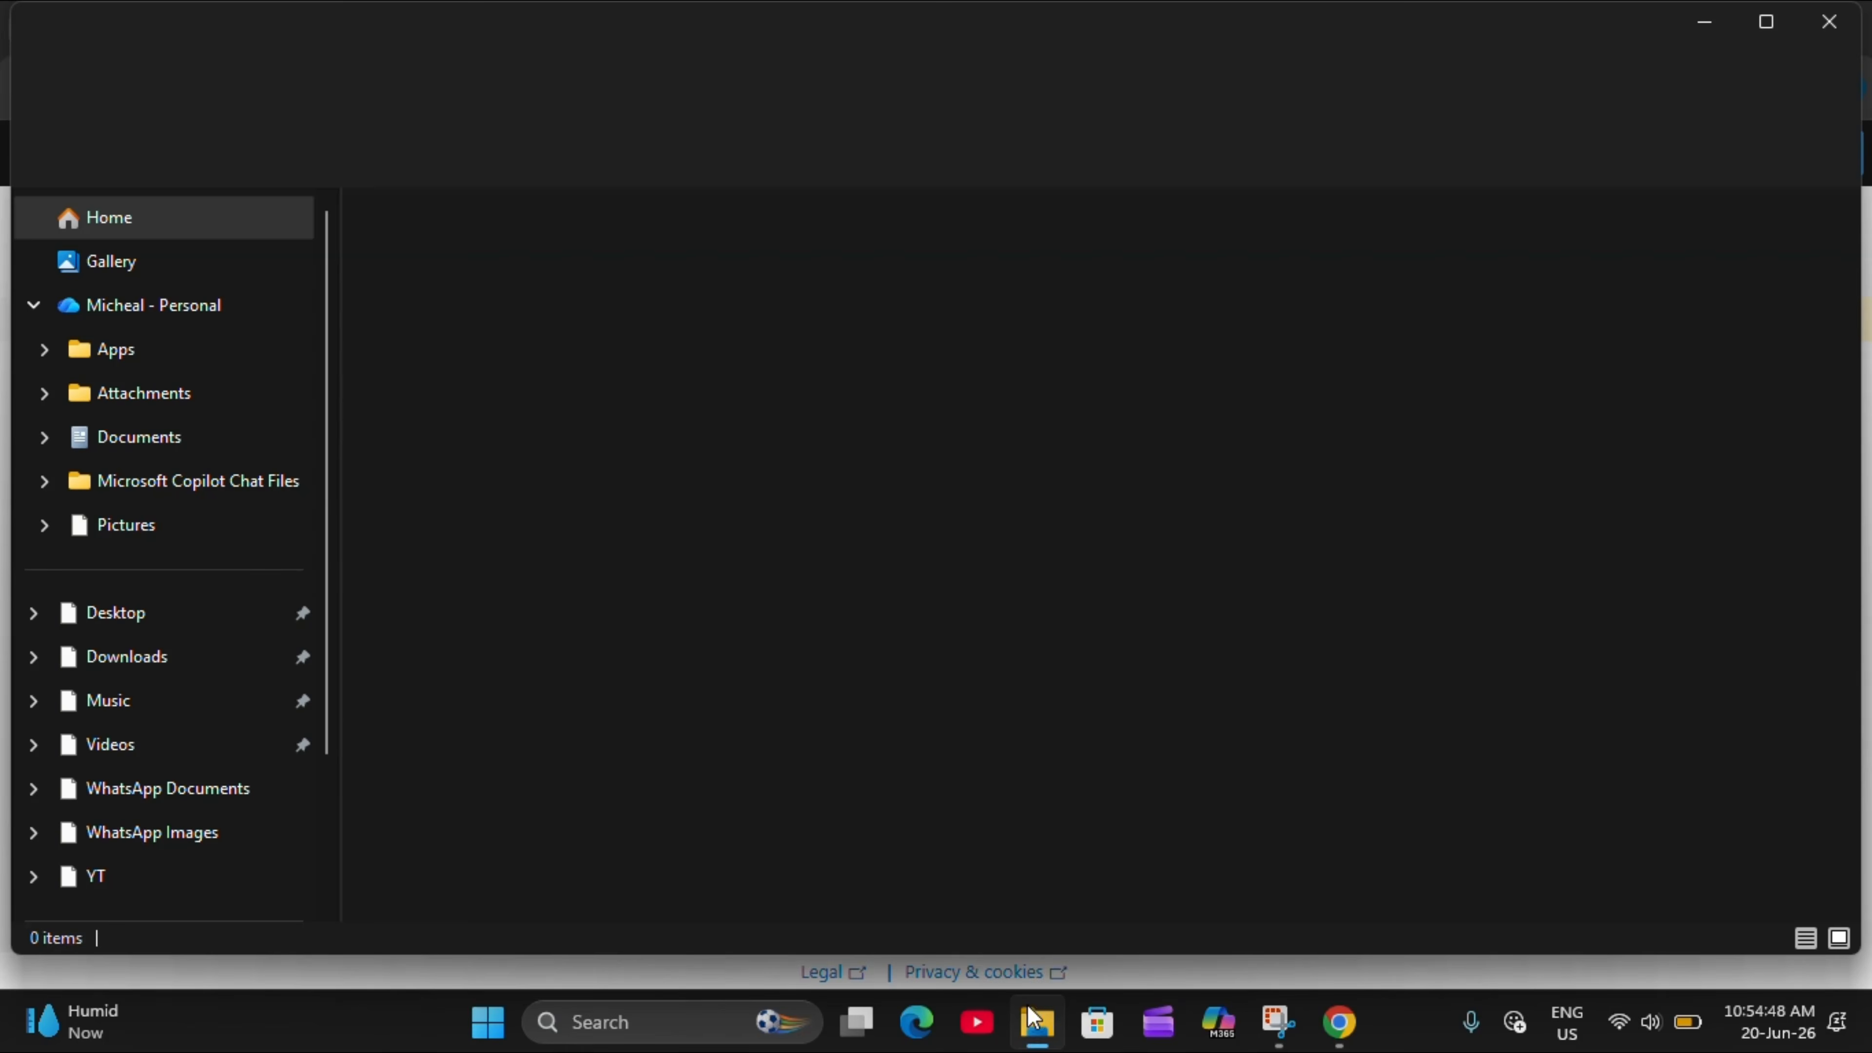
pyautogui.click(123, 656)
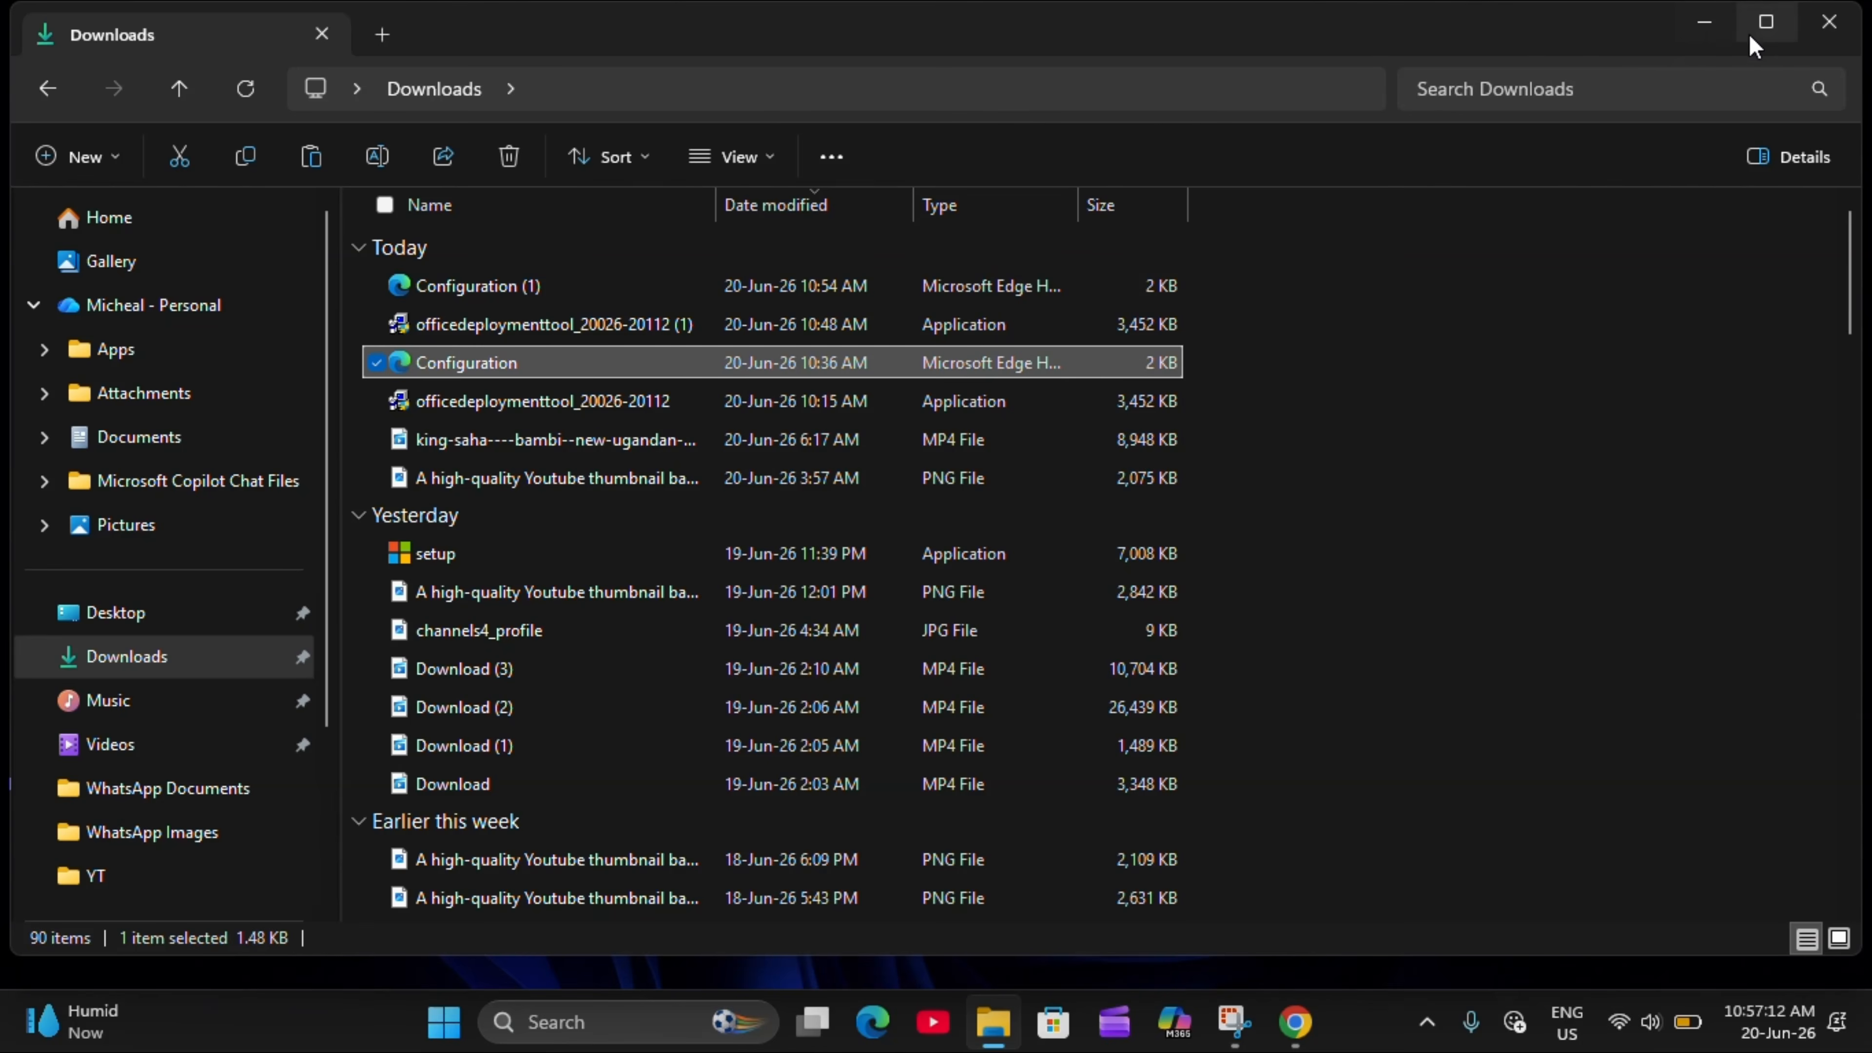
pyautogui.click(1702, 27)
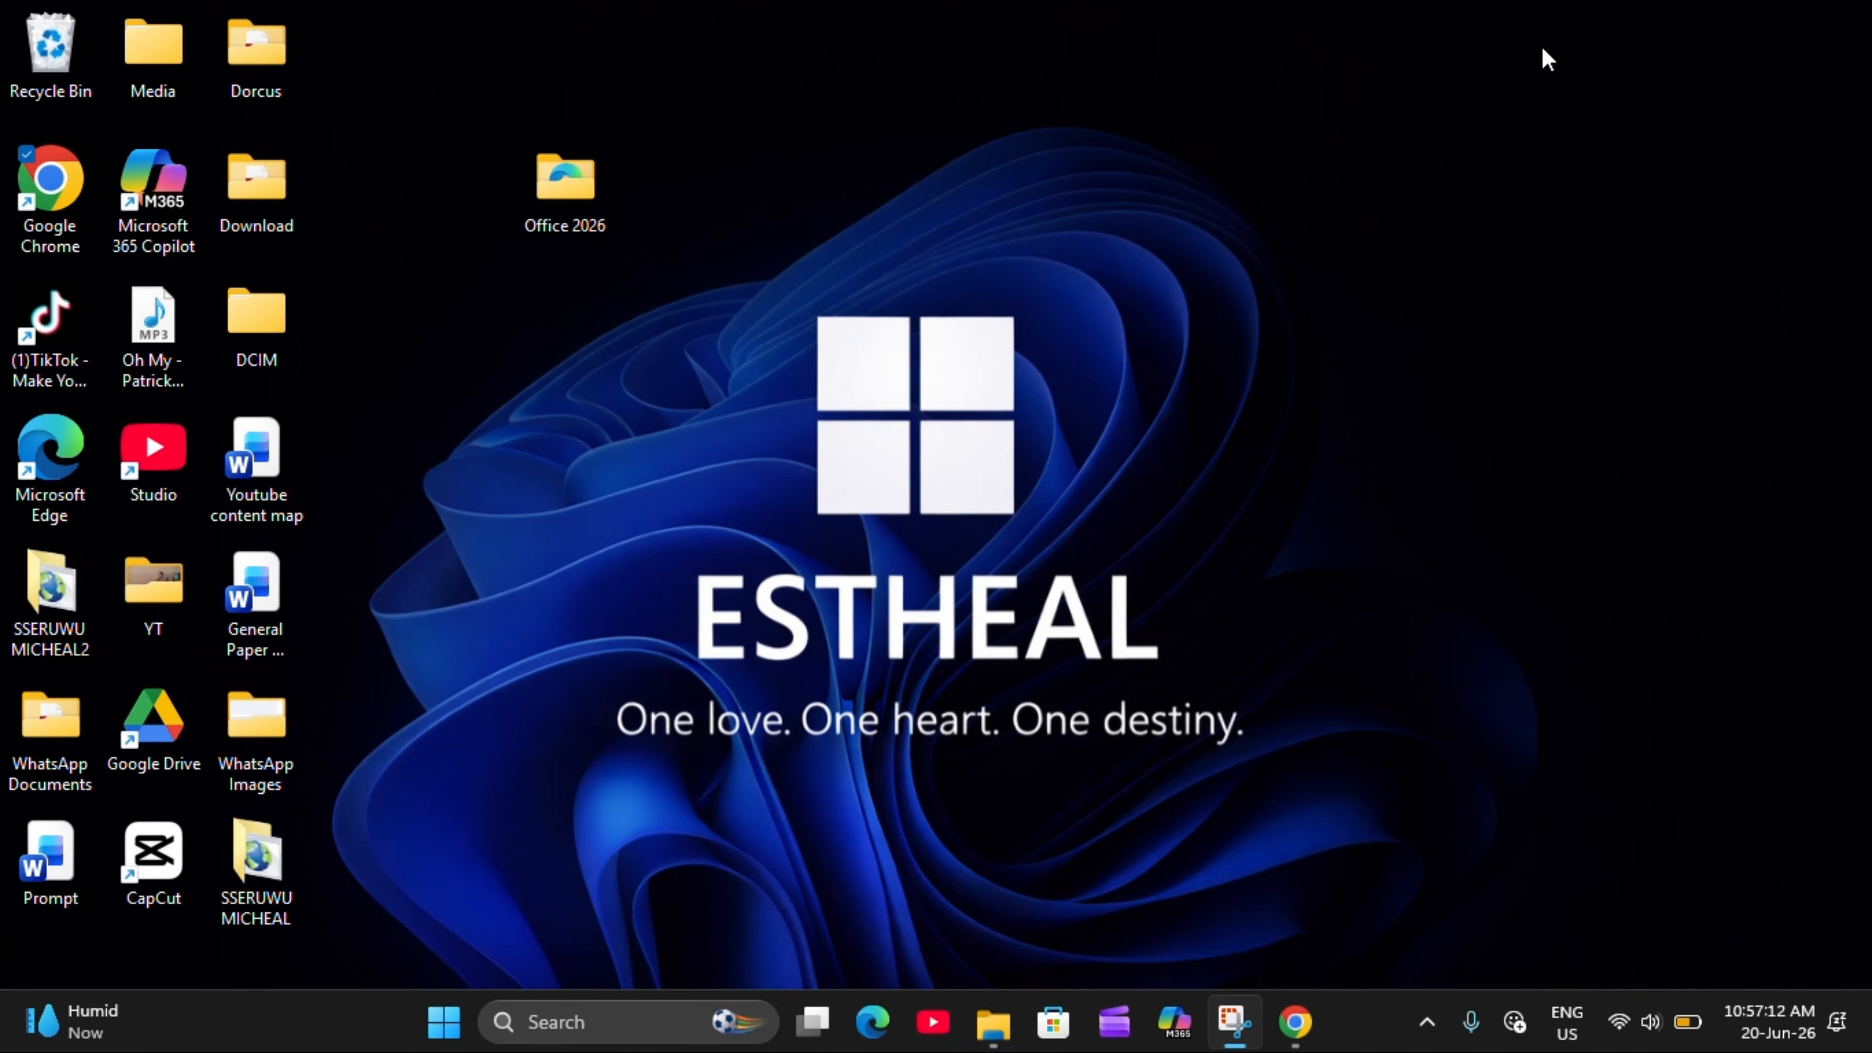
pyautogui.doubleClick(578, 198)
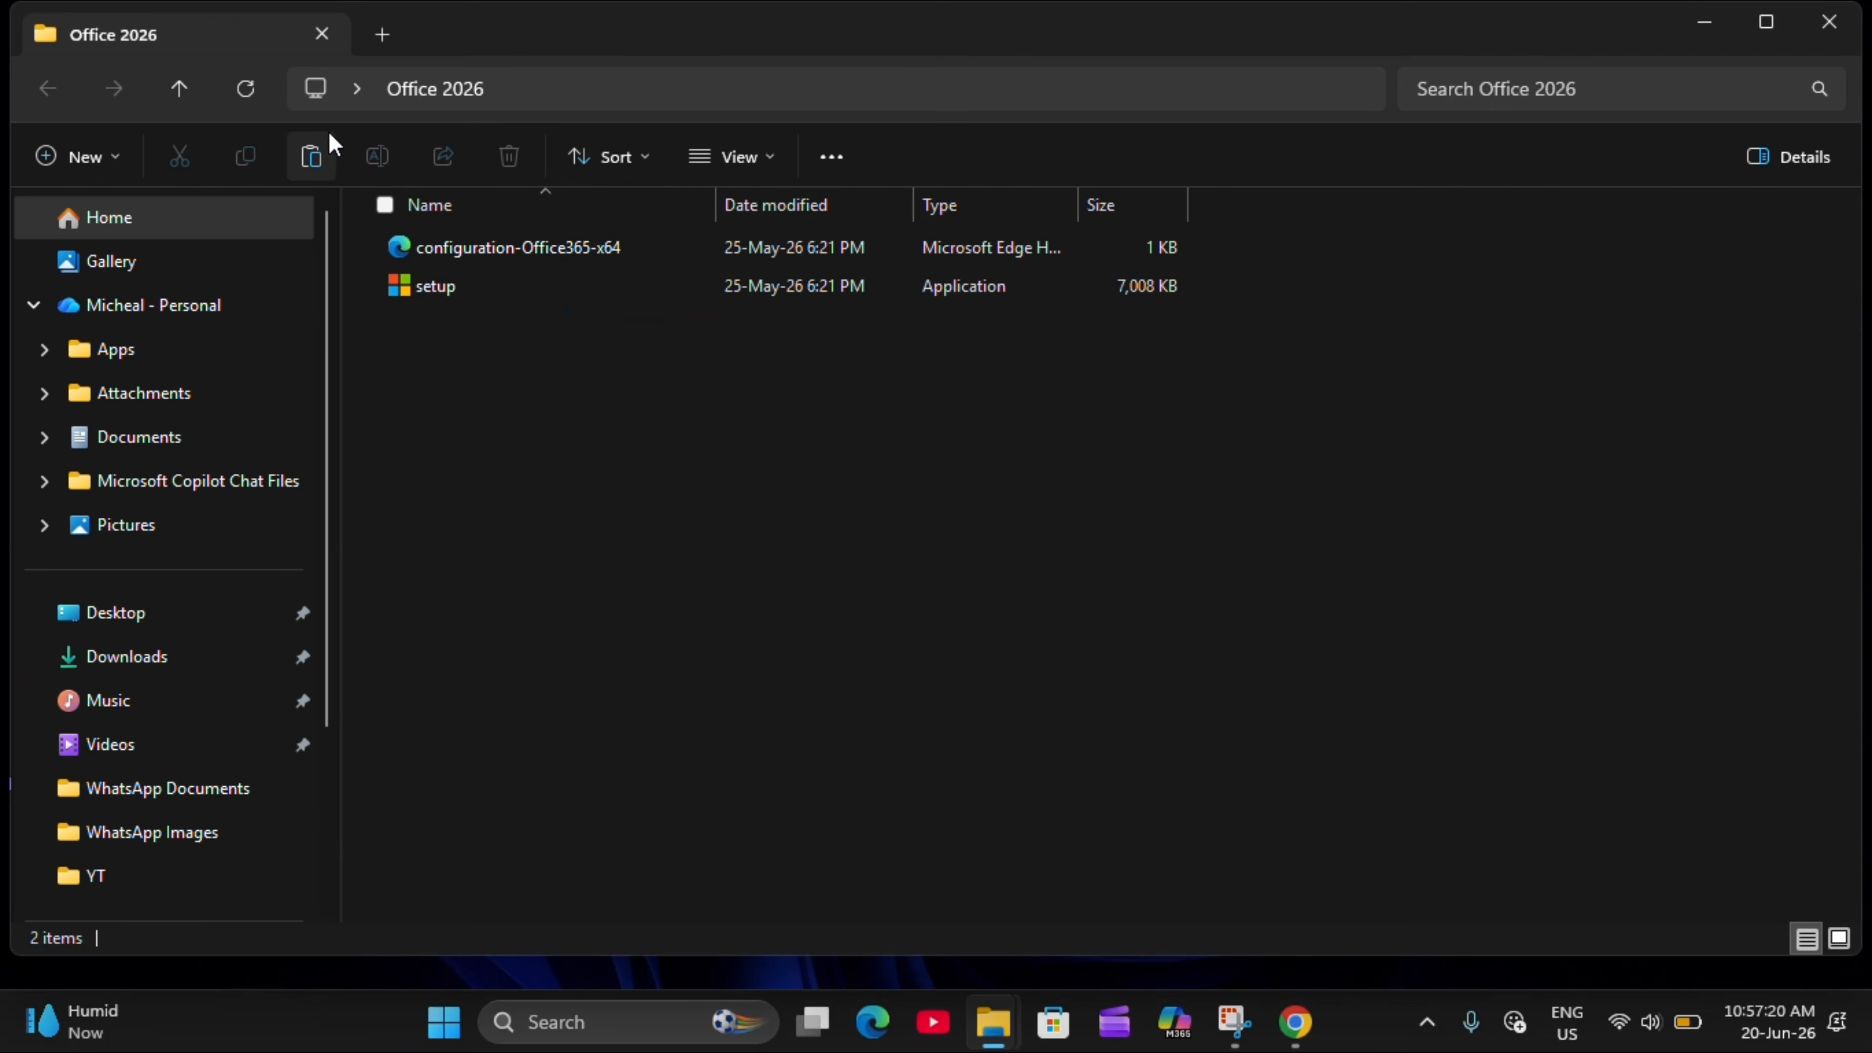
pyautogui.click(327, 155)
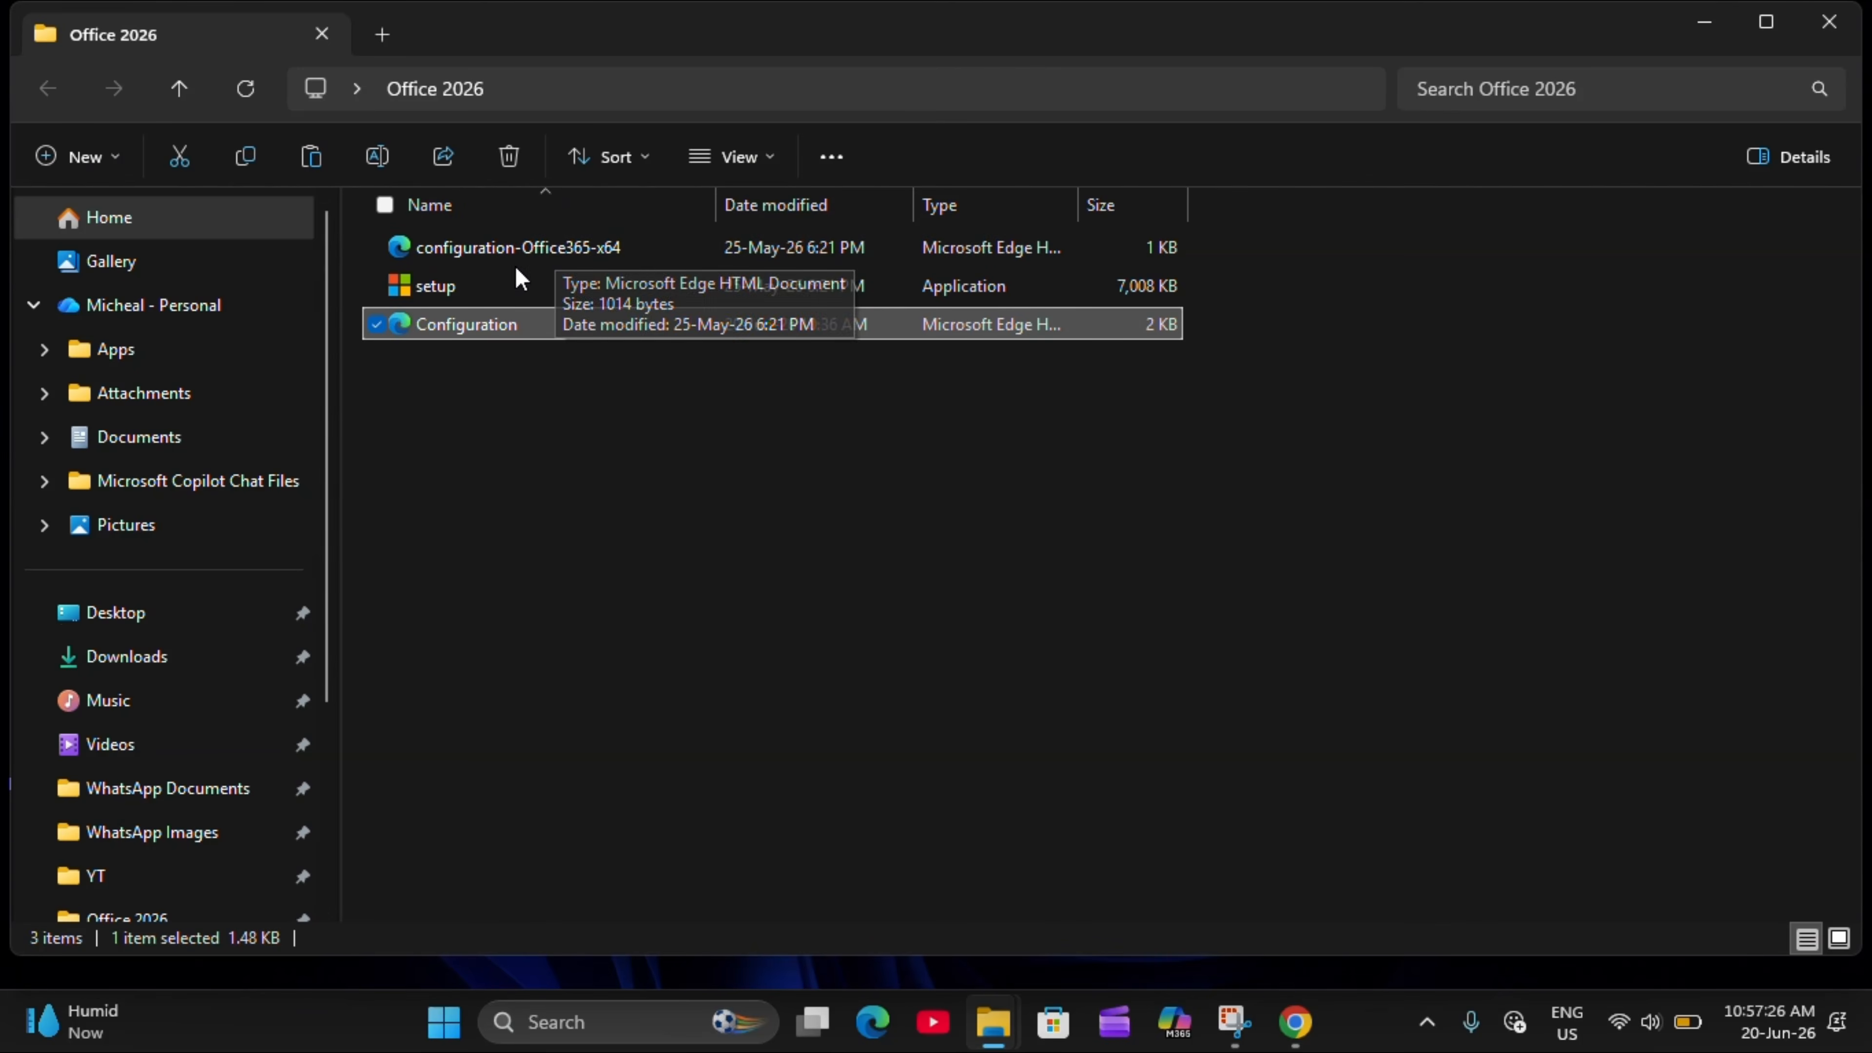
pyautogui.click(510, 452)
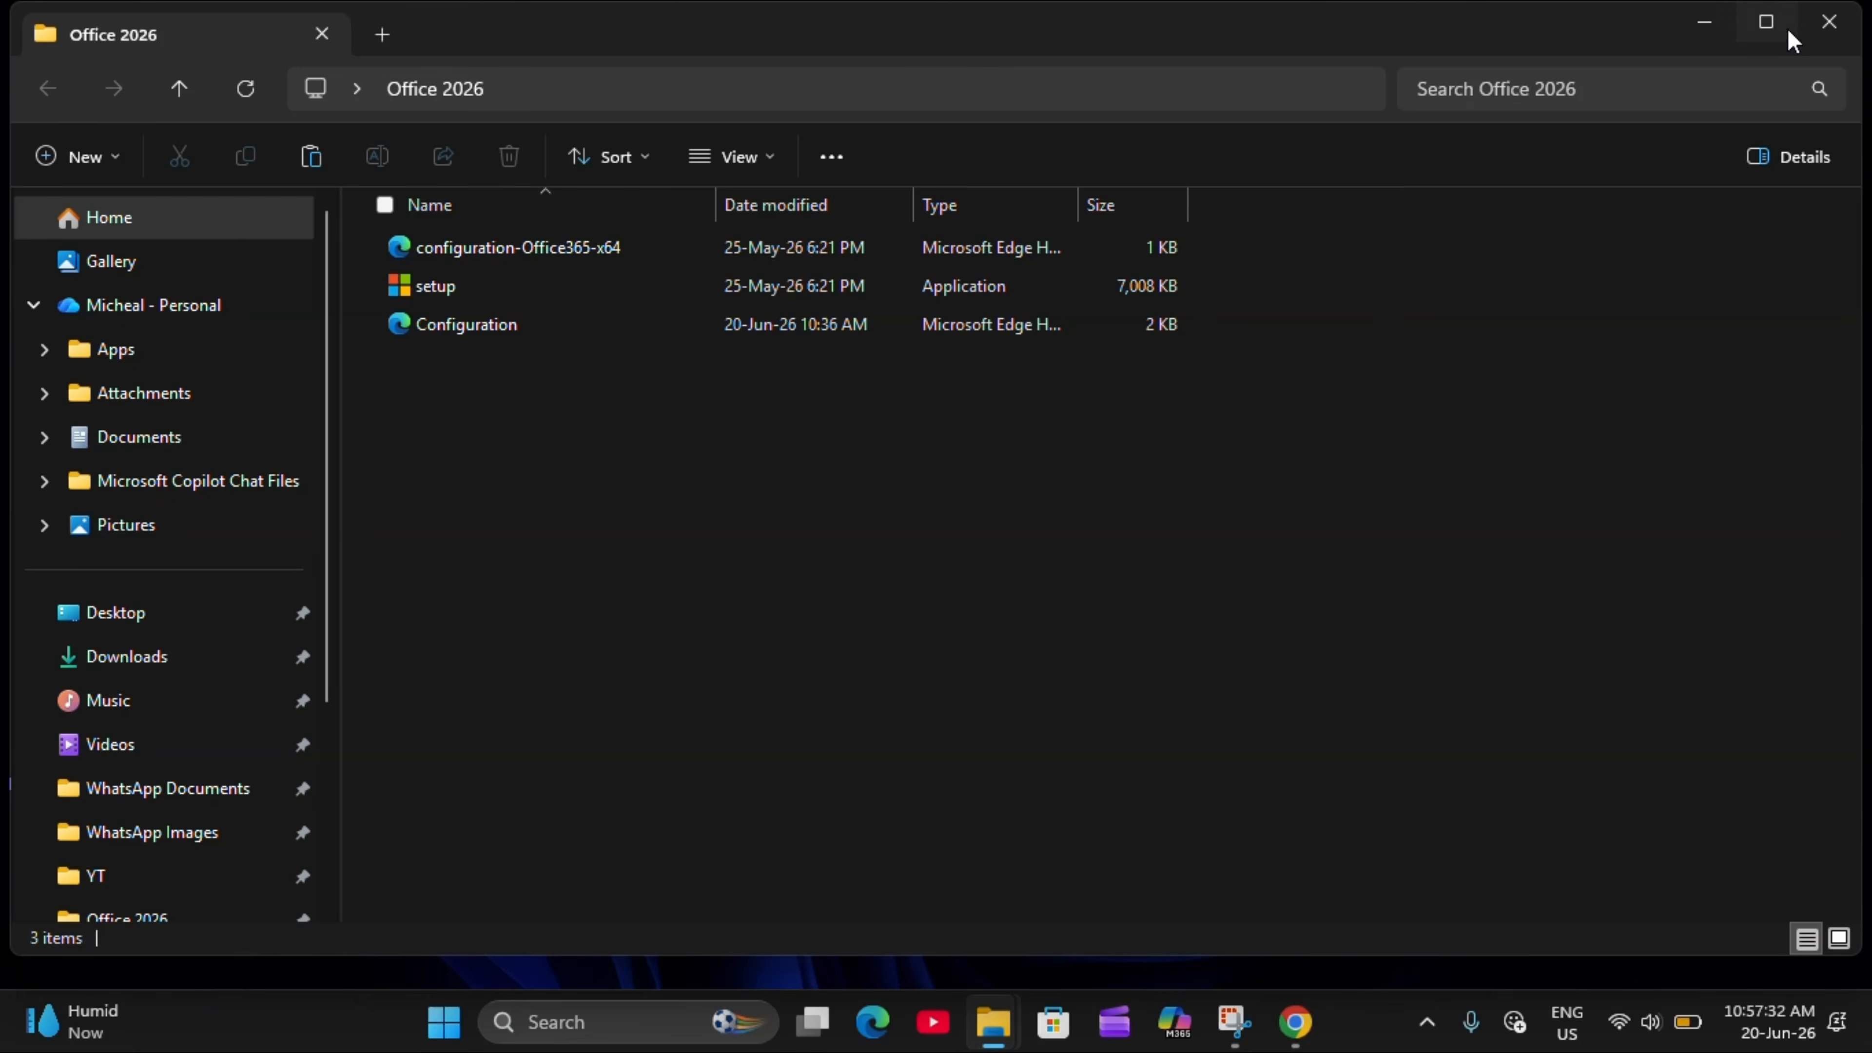
pyautogui.click(1828, 22)
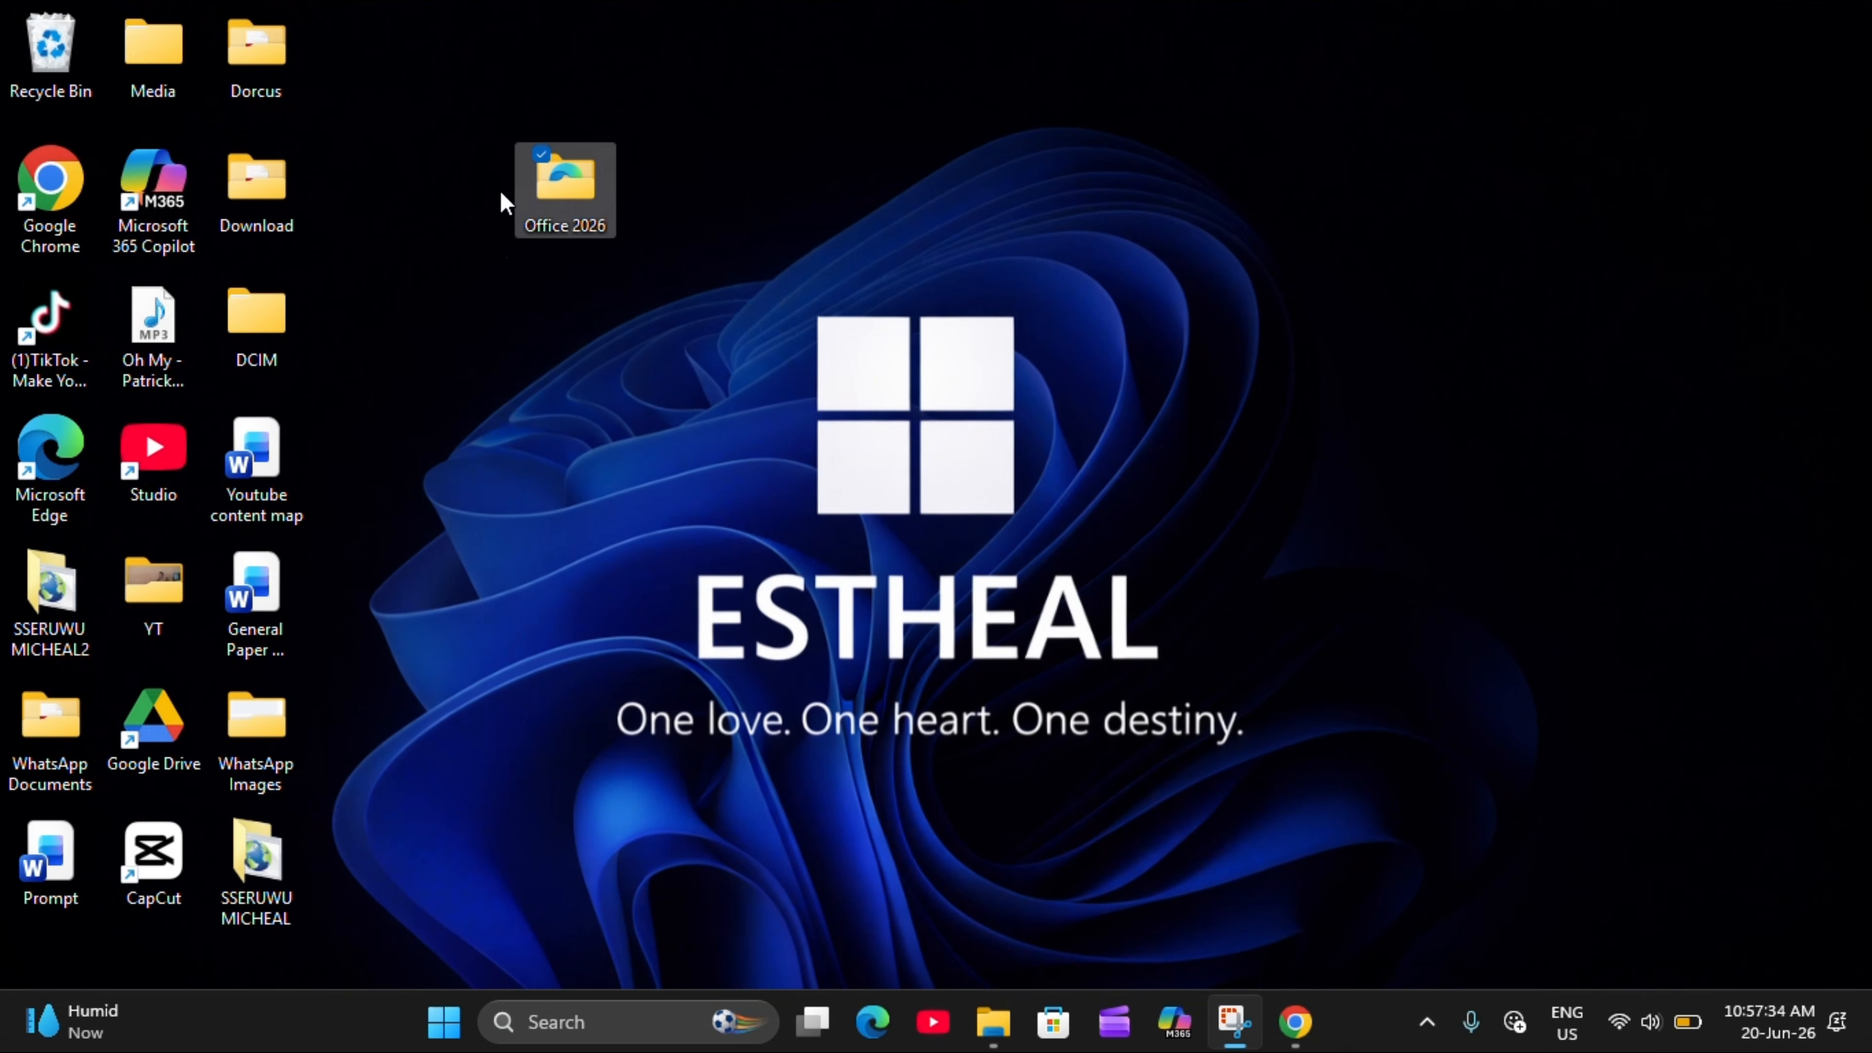
# Copy the Office 2026 folder from the desktop to the root of the Windows (C:) drive
pyautogui.rightClick(564, 198)
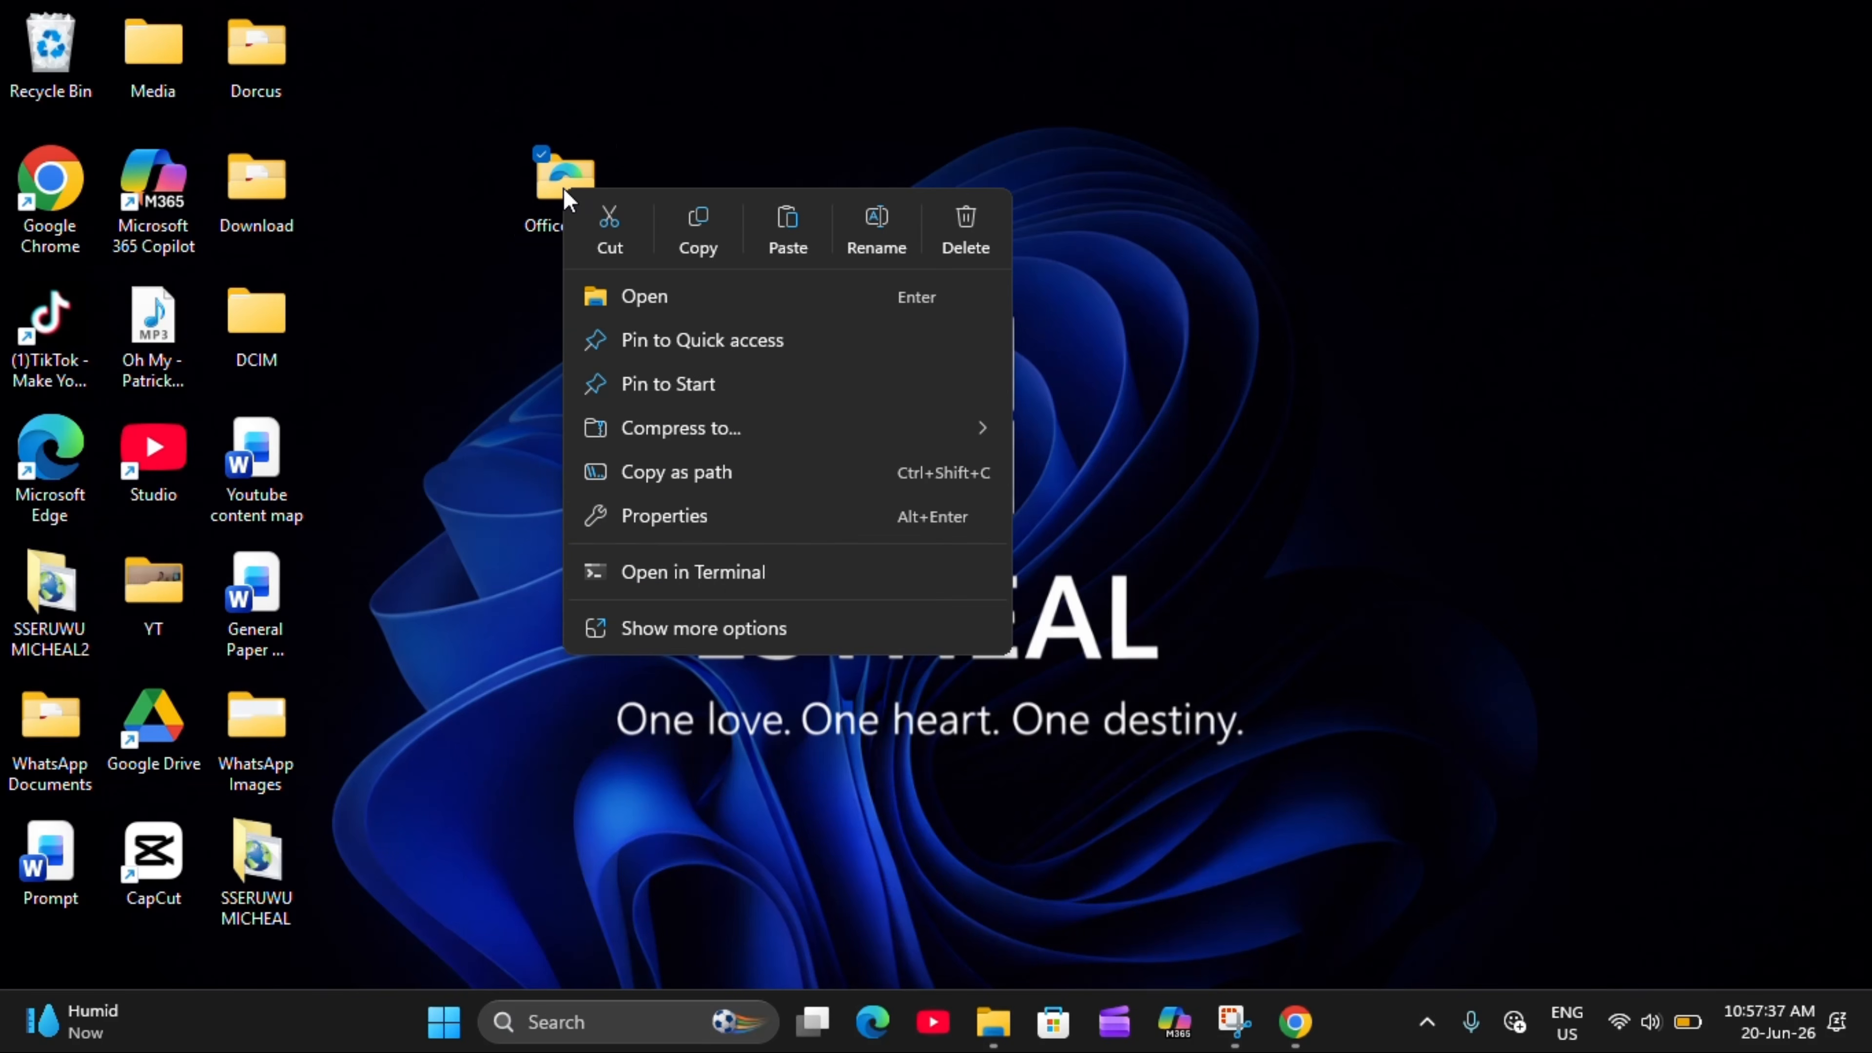
pyautogui.click(683, 227)
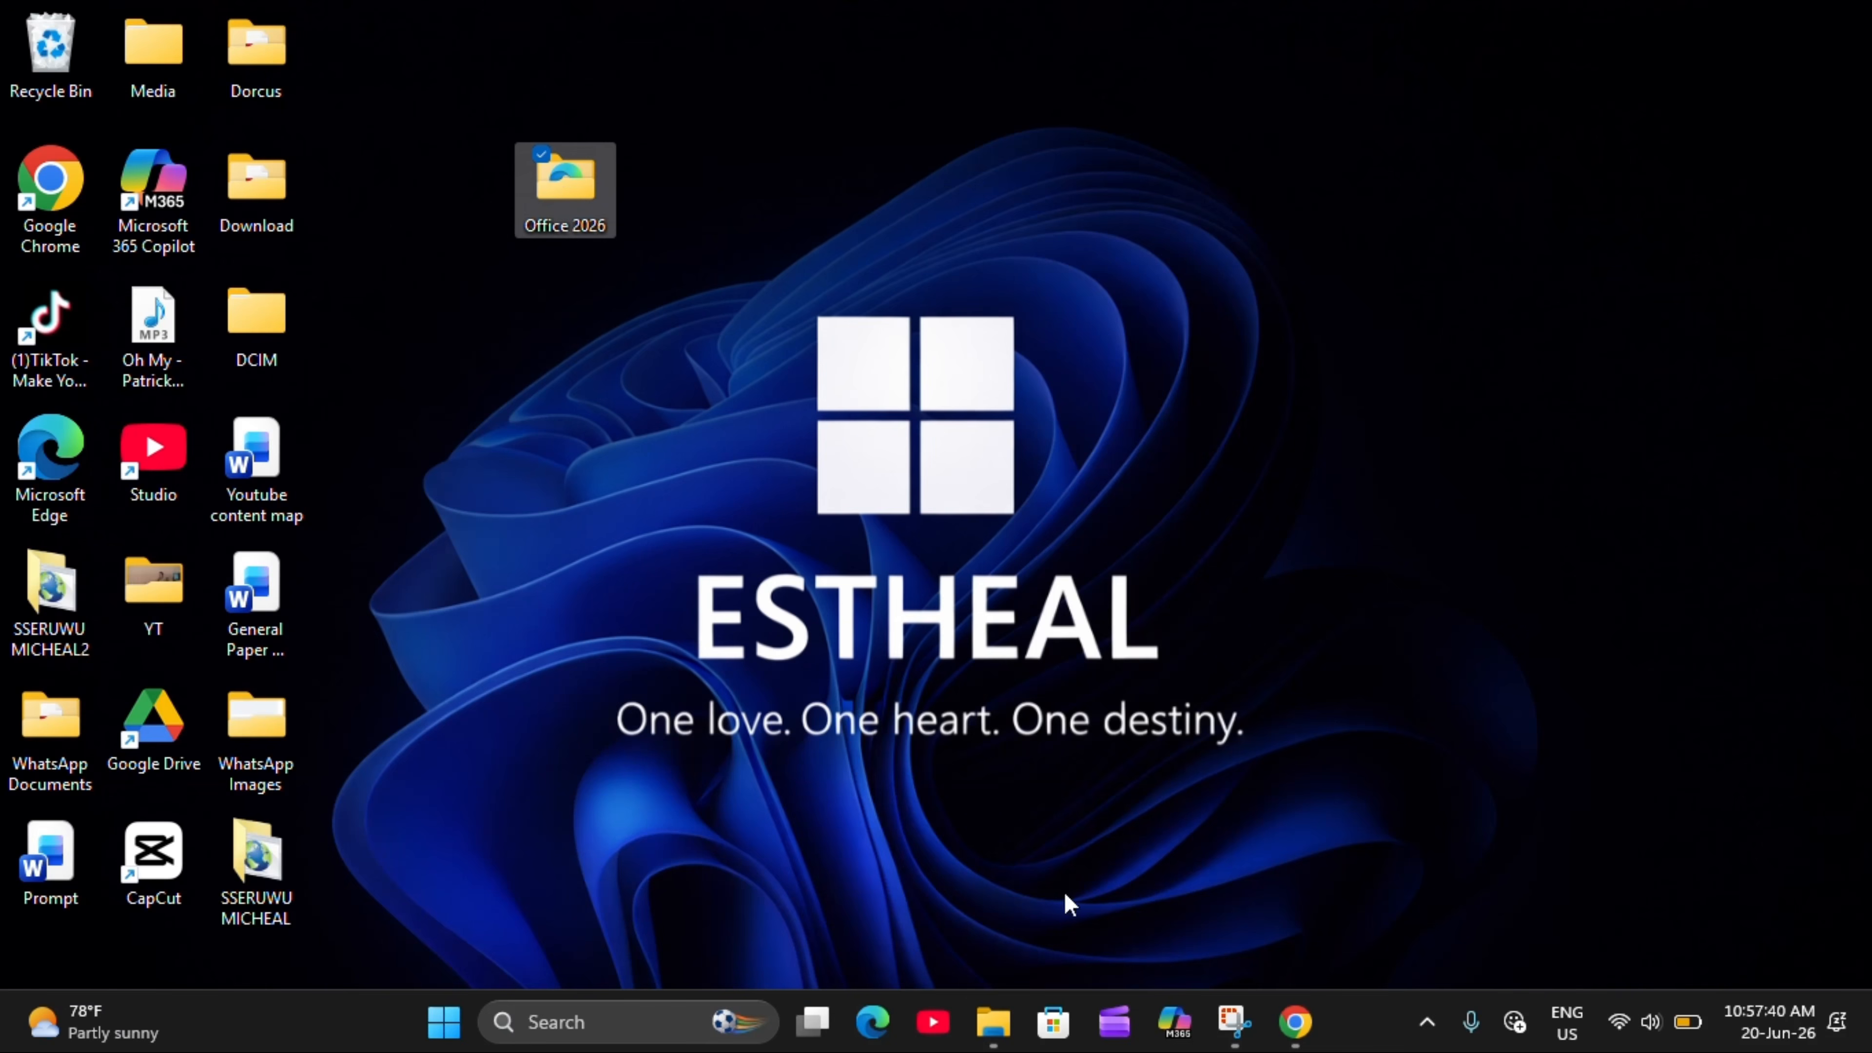
pyautogui.click(994, 1022)
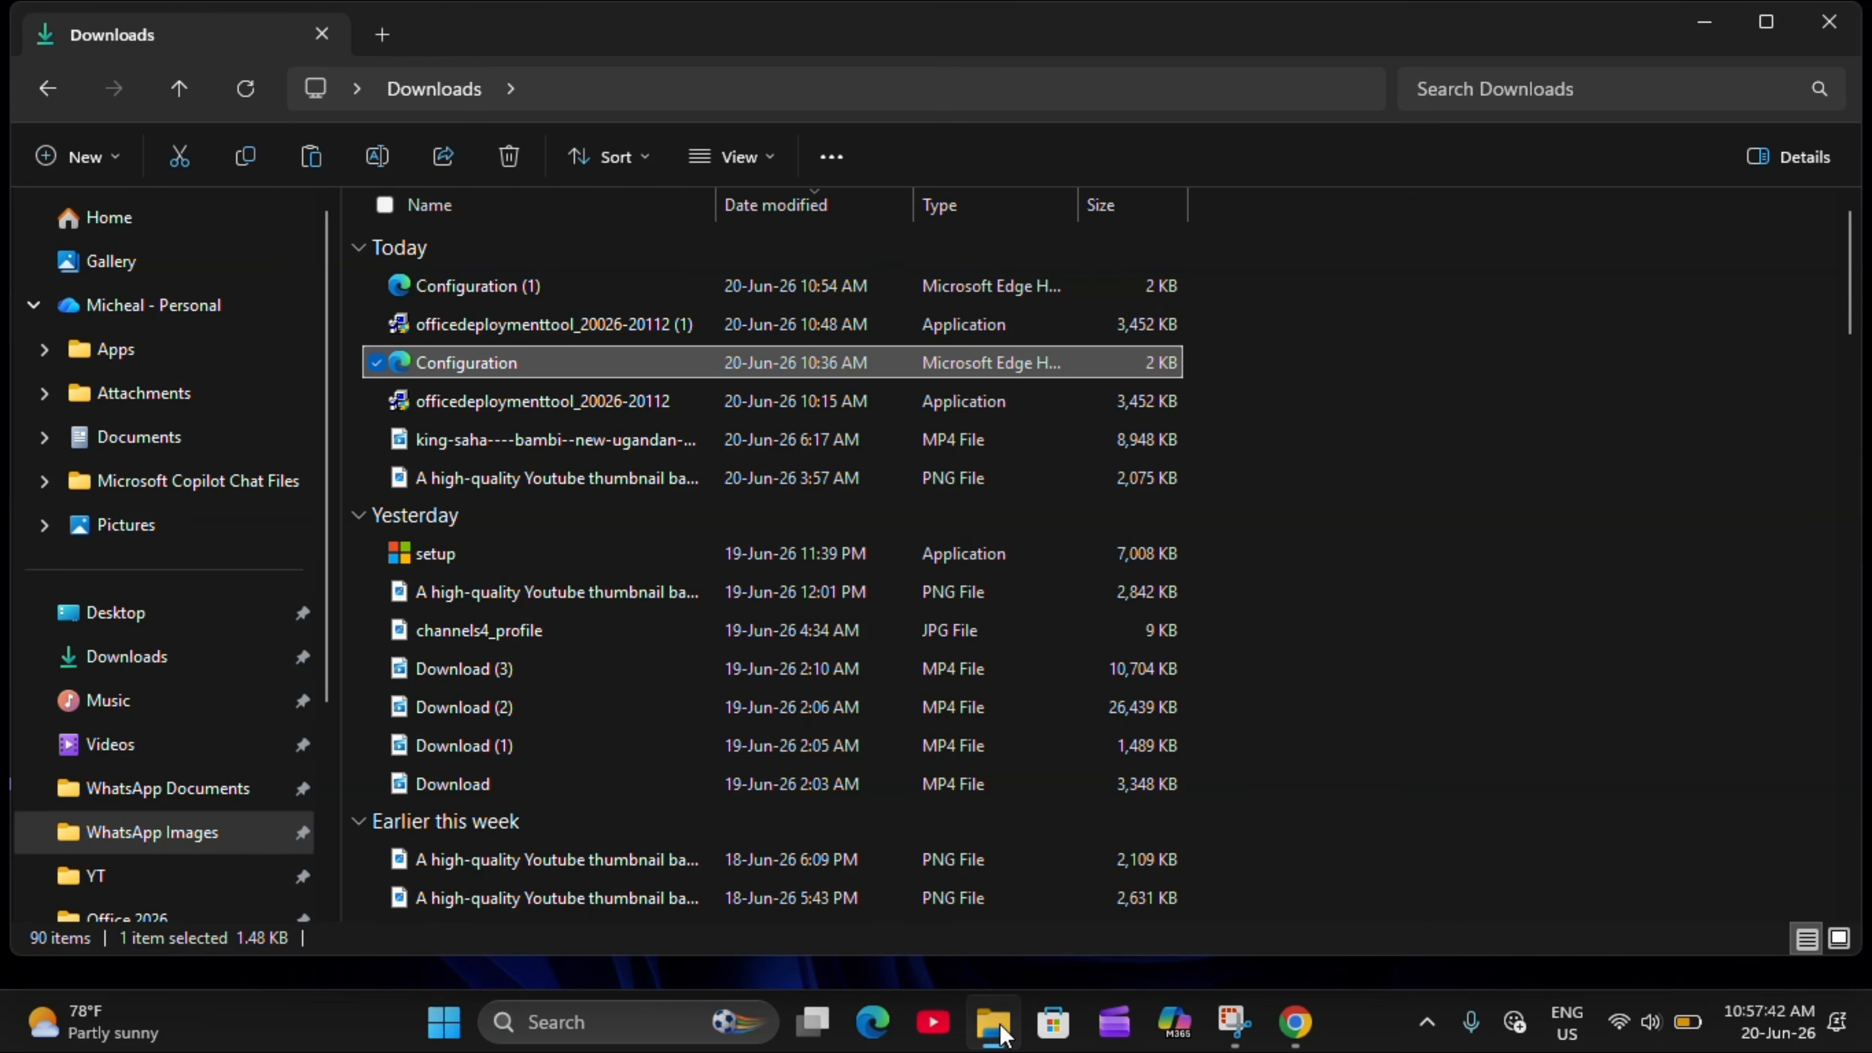
pyautogui.scroll(-3, 147, 811)
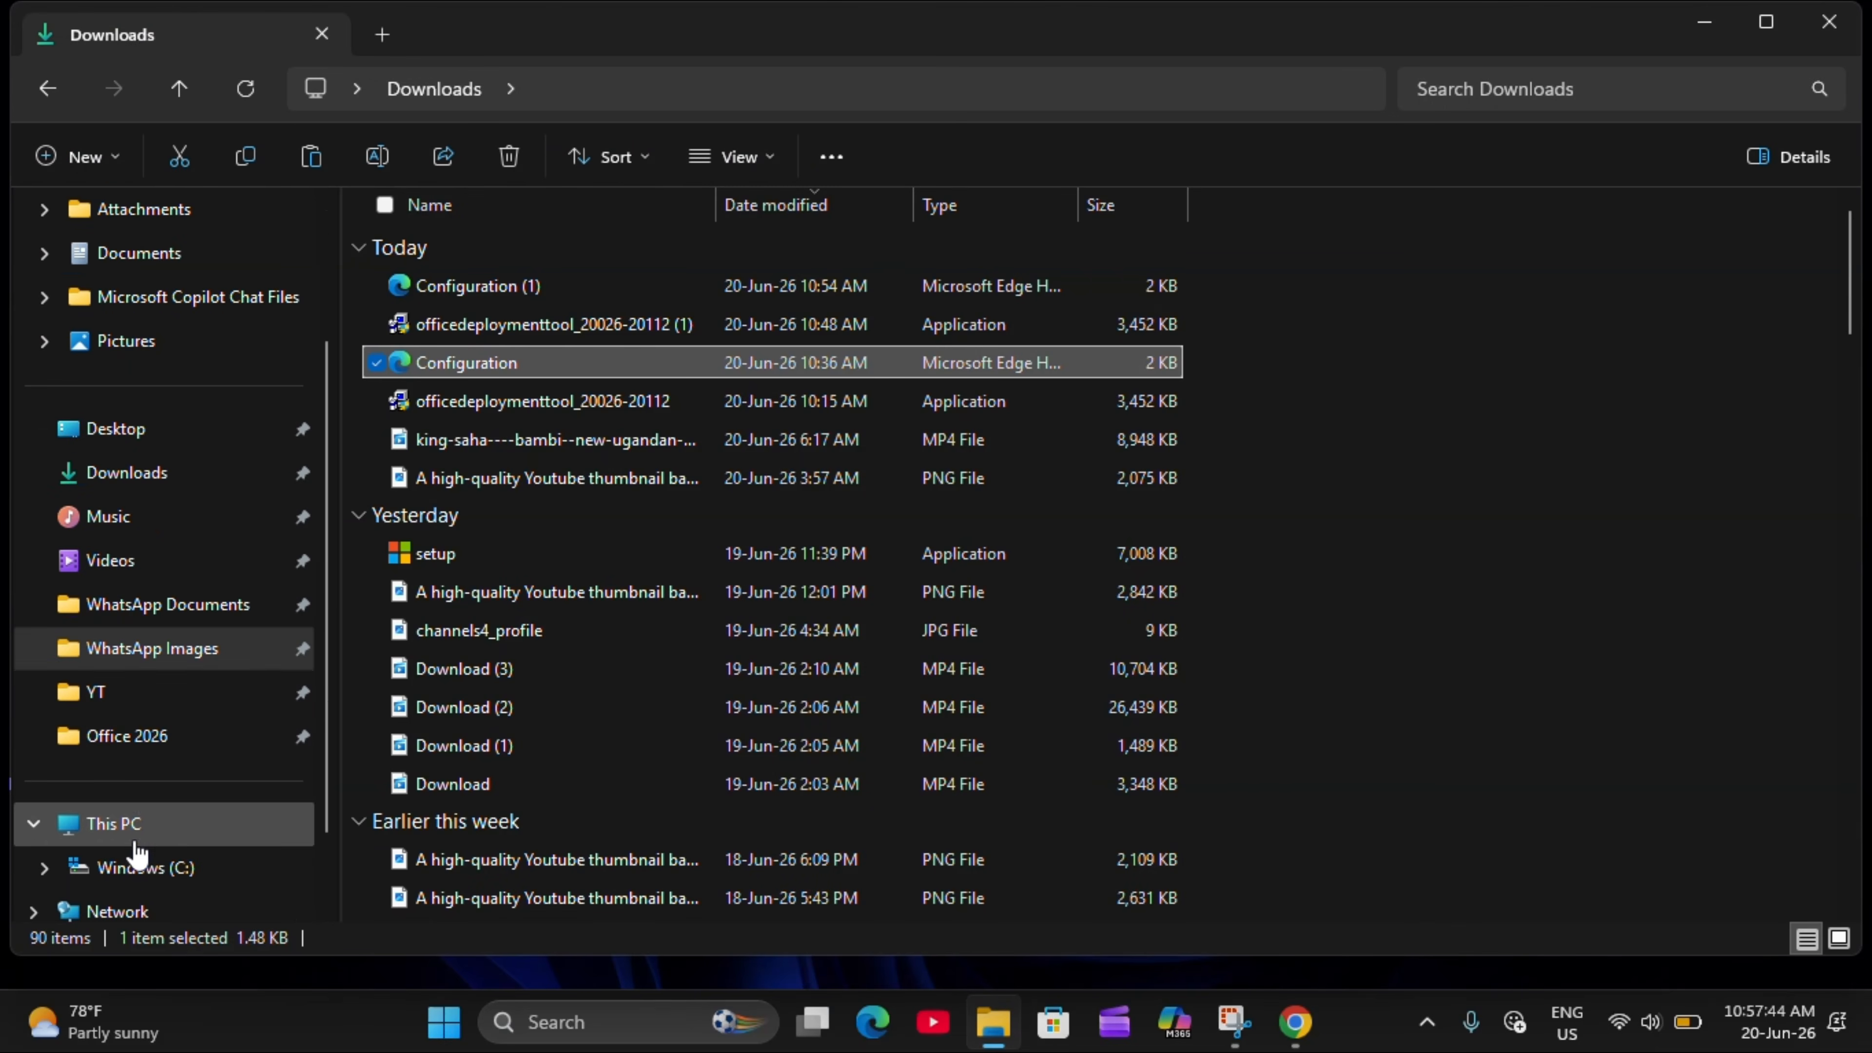
pyautogui.click(137, 823)
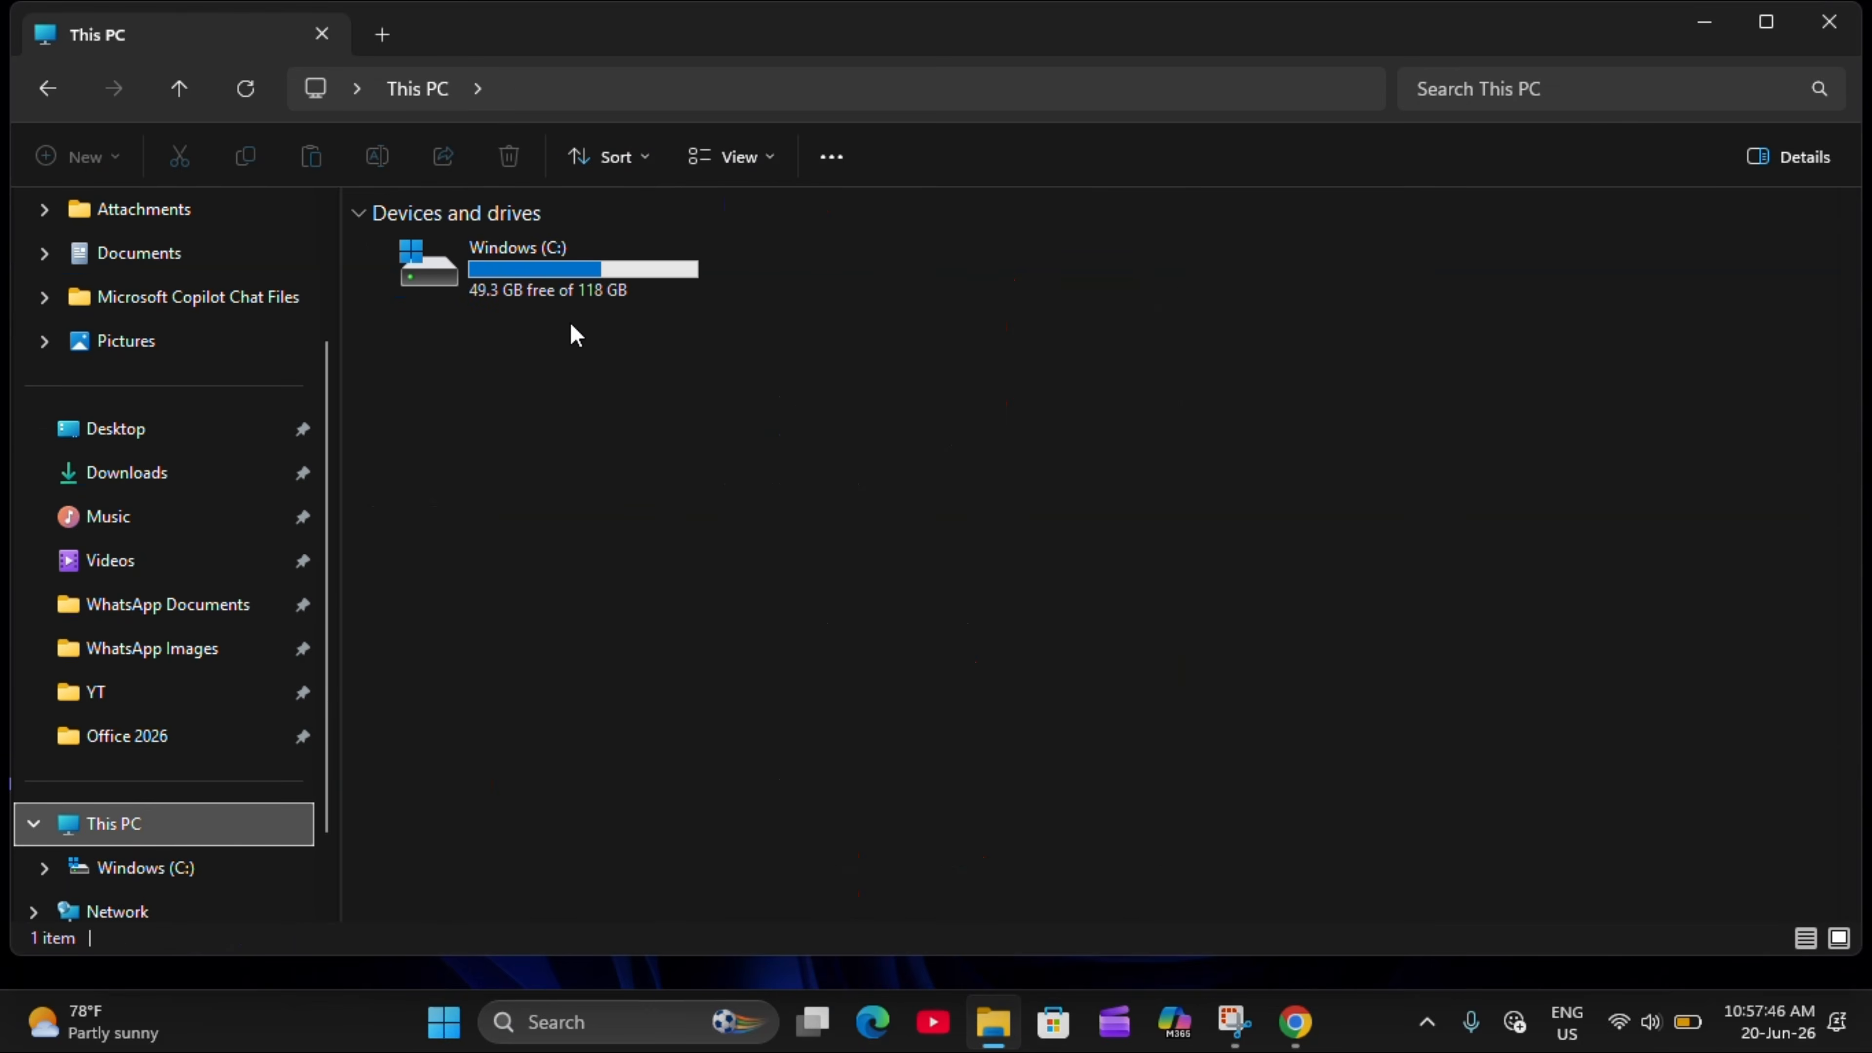
pyautogui.doubleClick(554, 259)
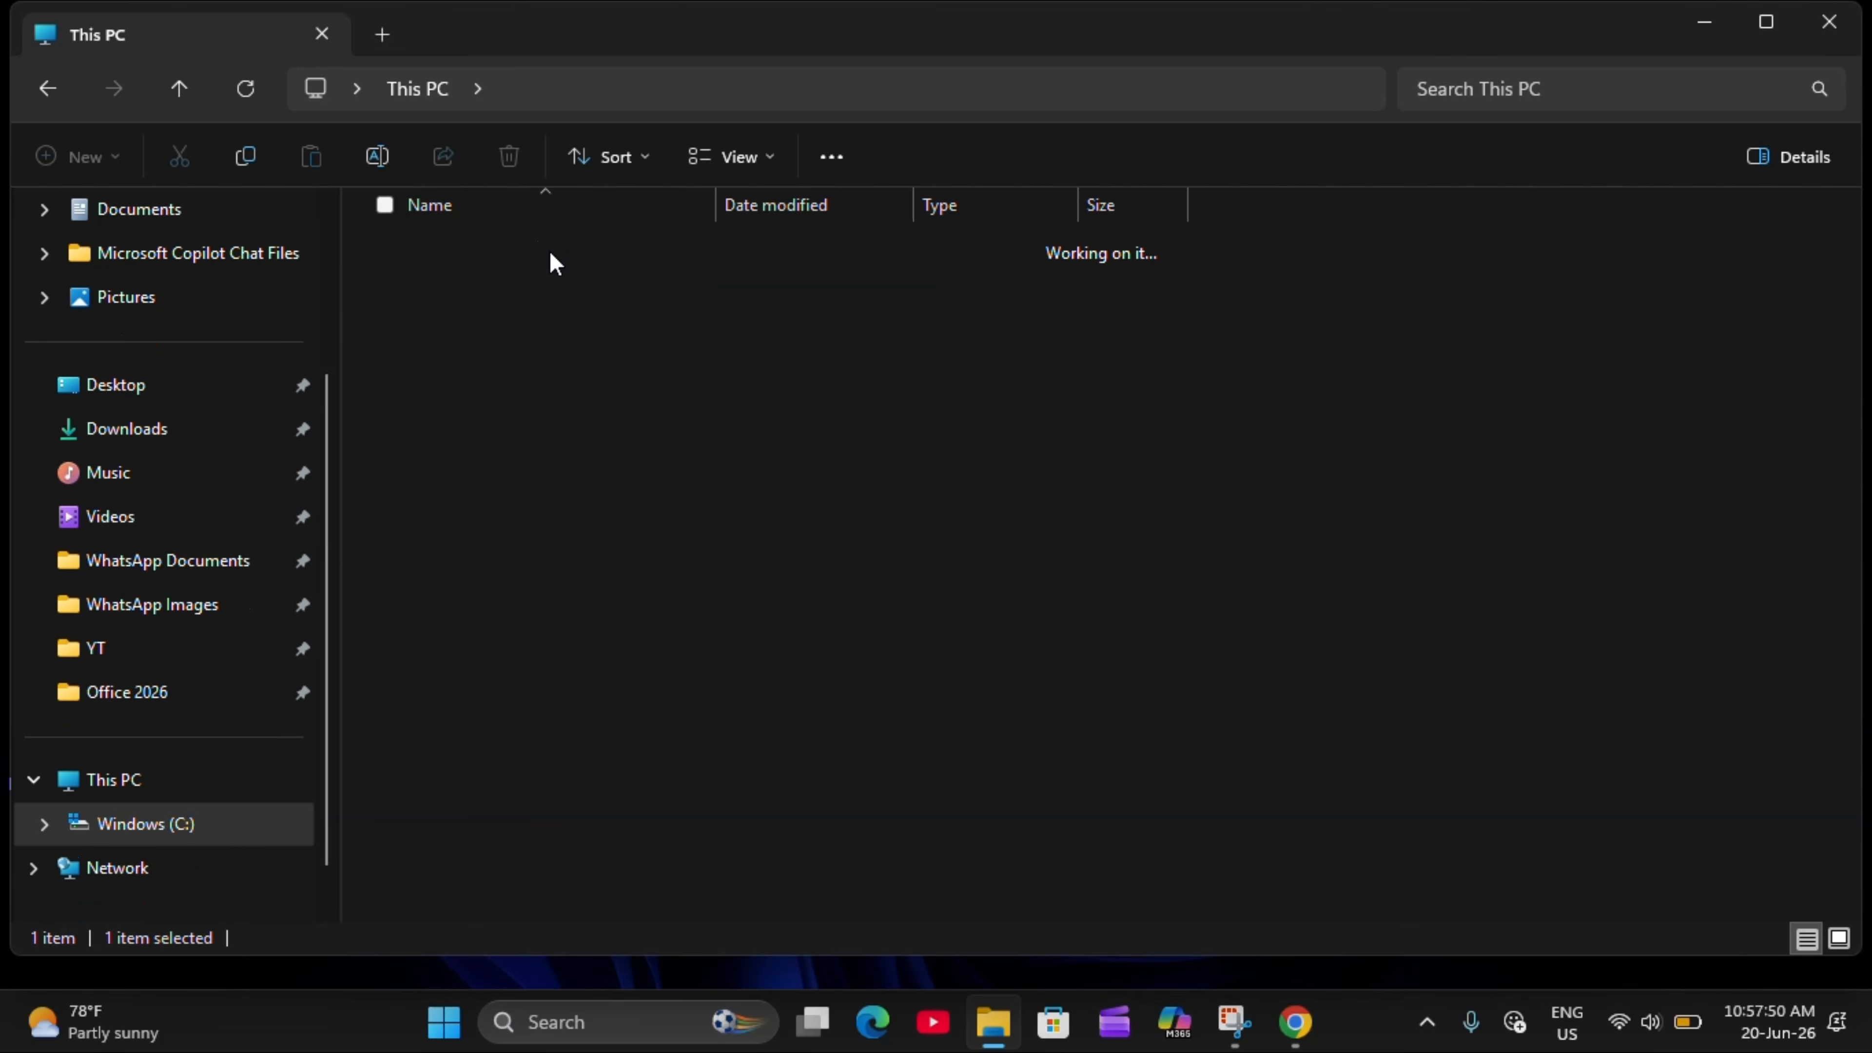
pyautogui.click(311, 156)
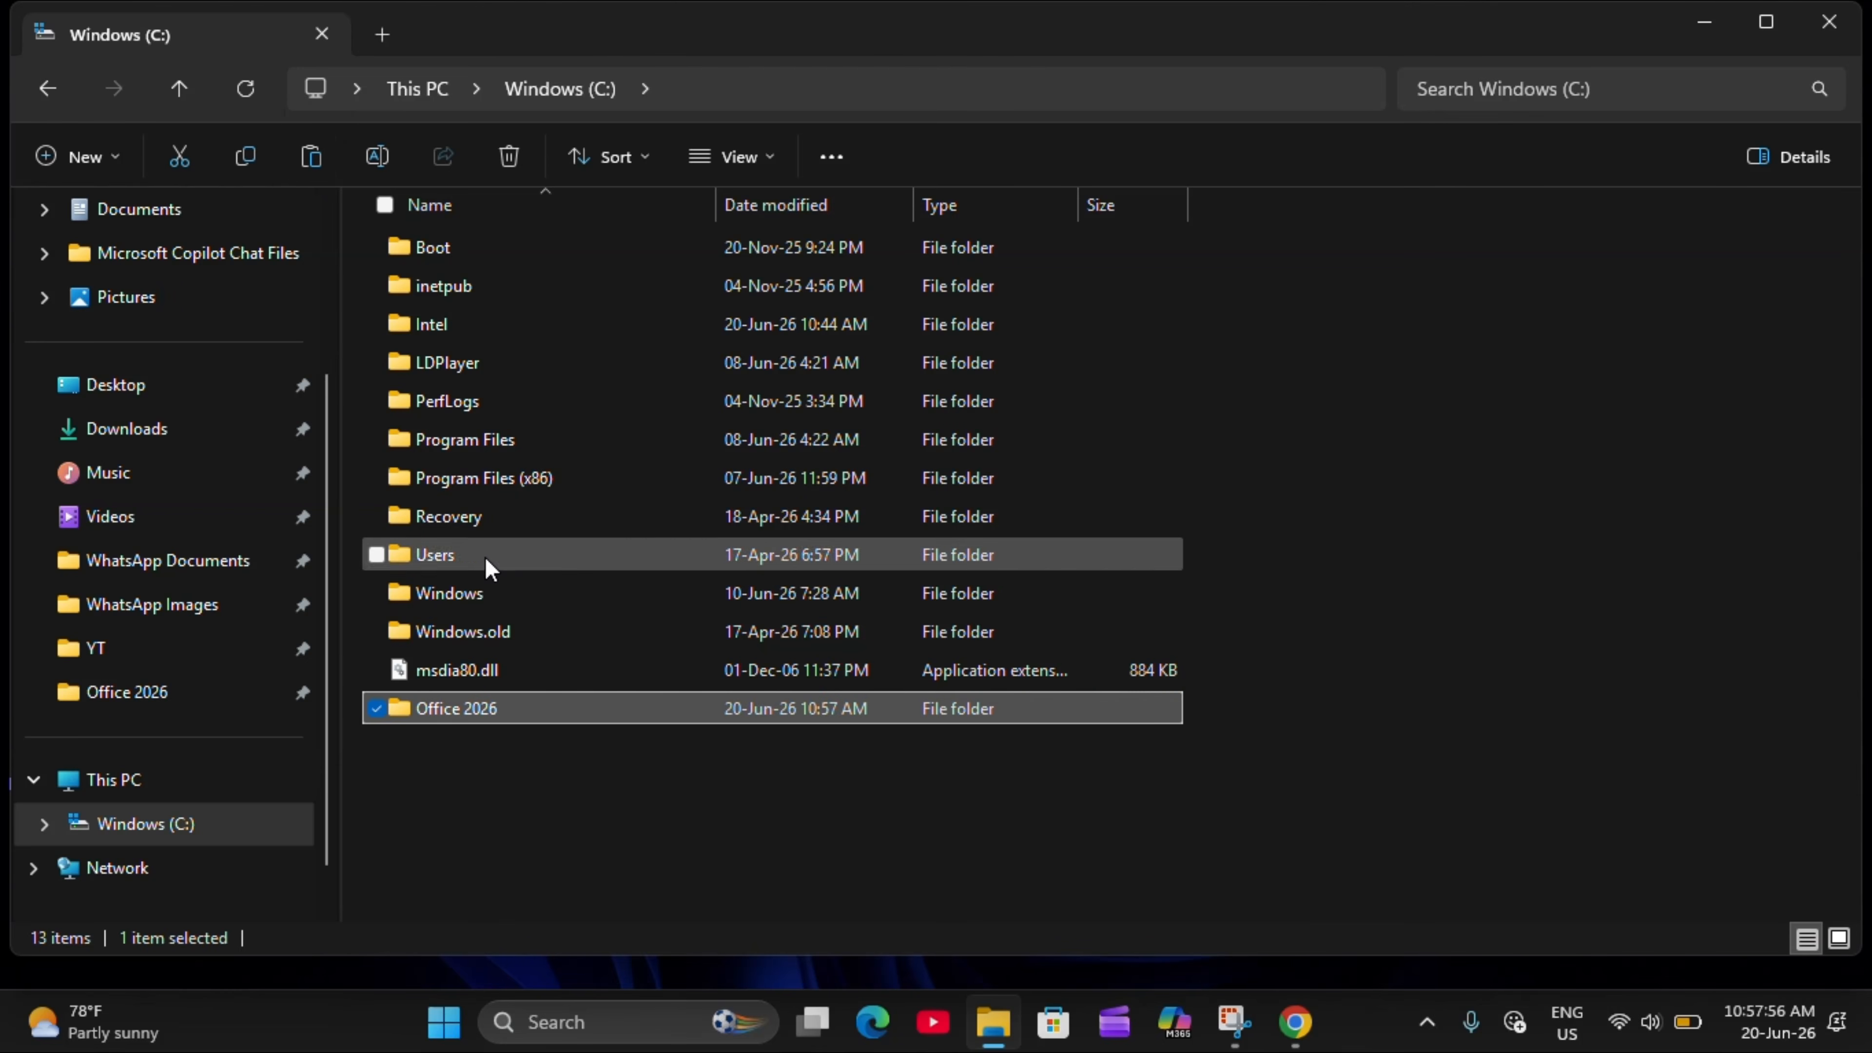
pyautogui.click(741, 889)
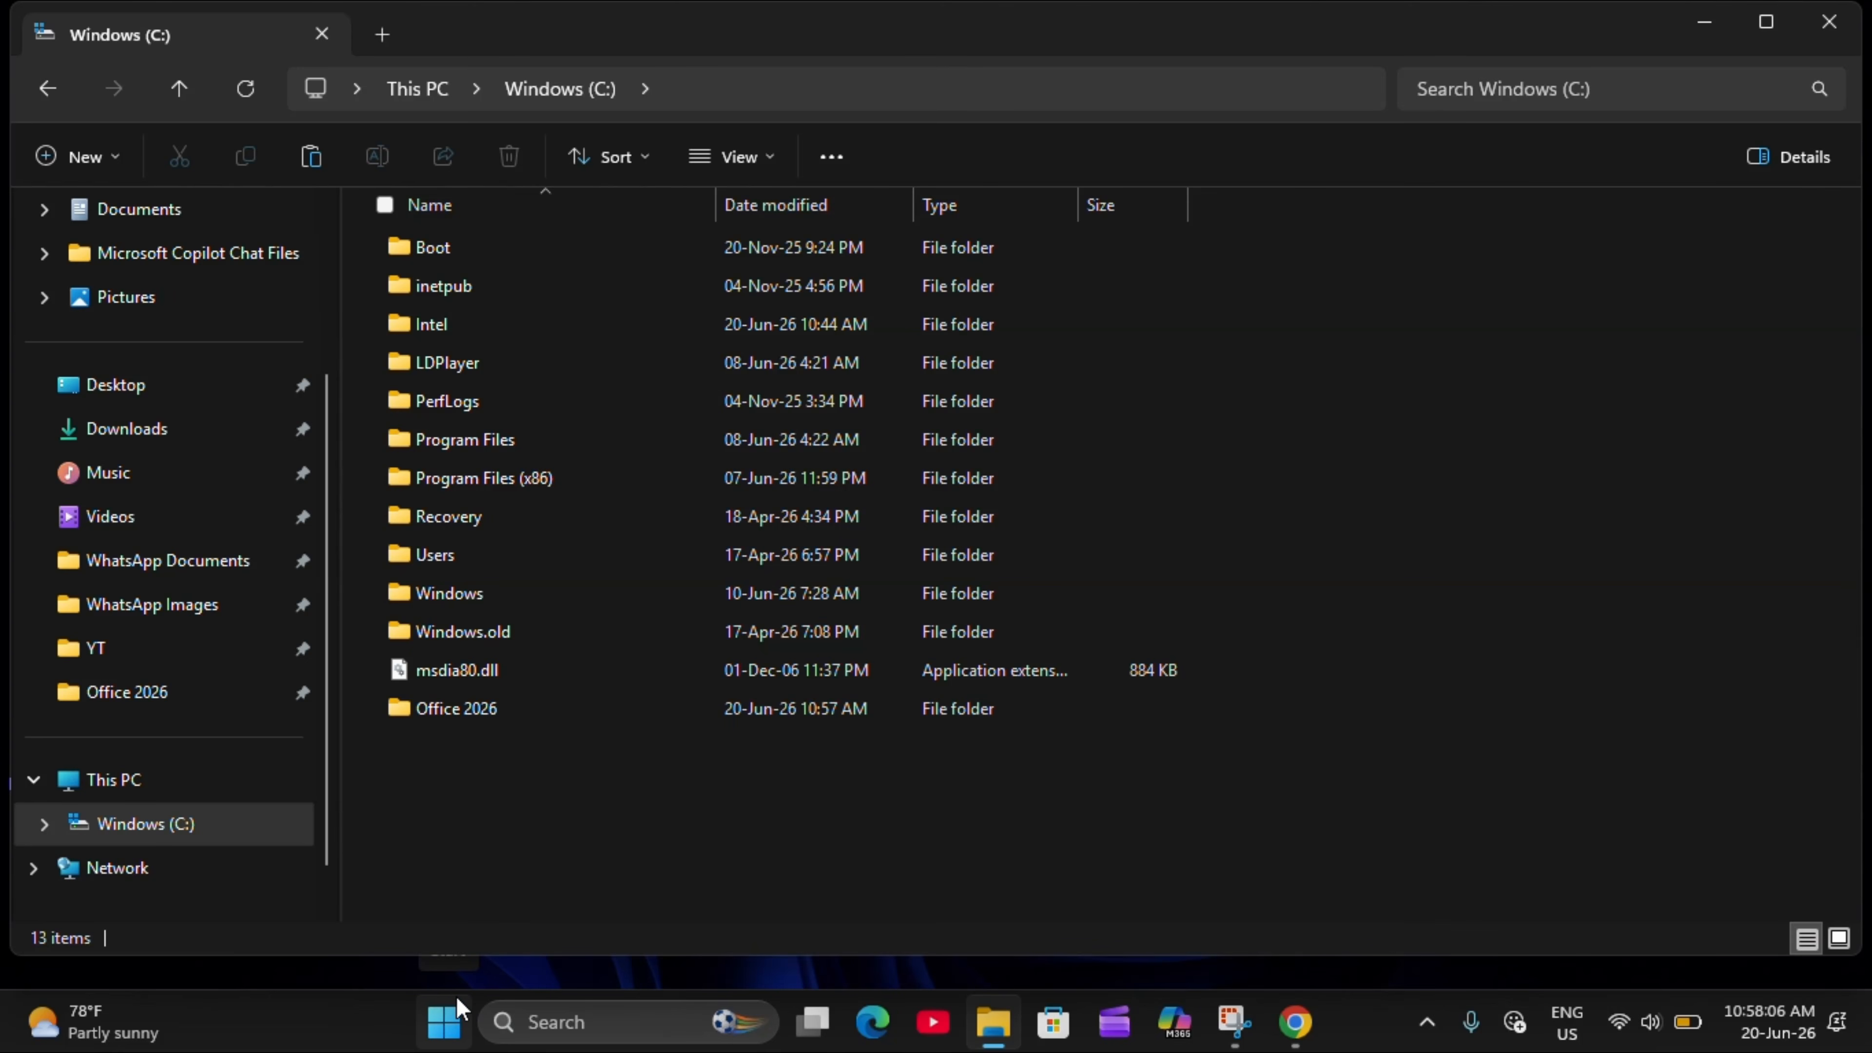
# Find Command Prompt by searching for cmd, run it as administrator and maximize its window
pyautogui.click(439, 1036)
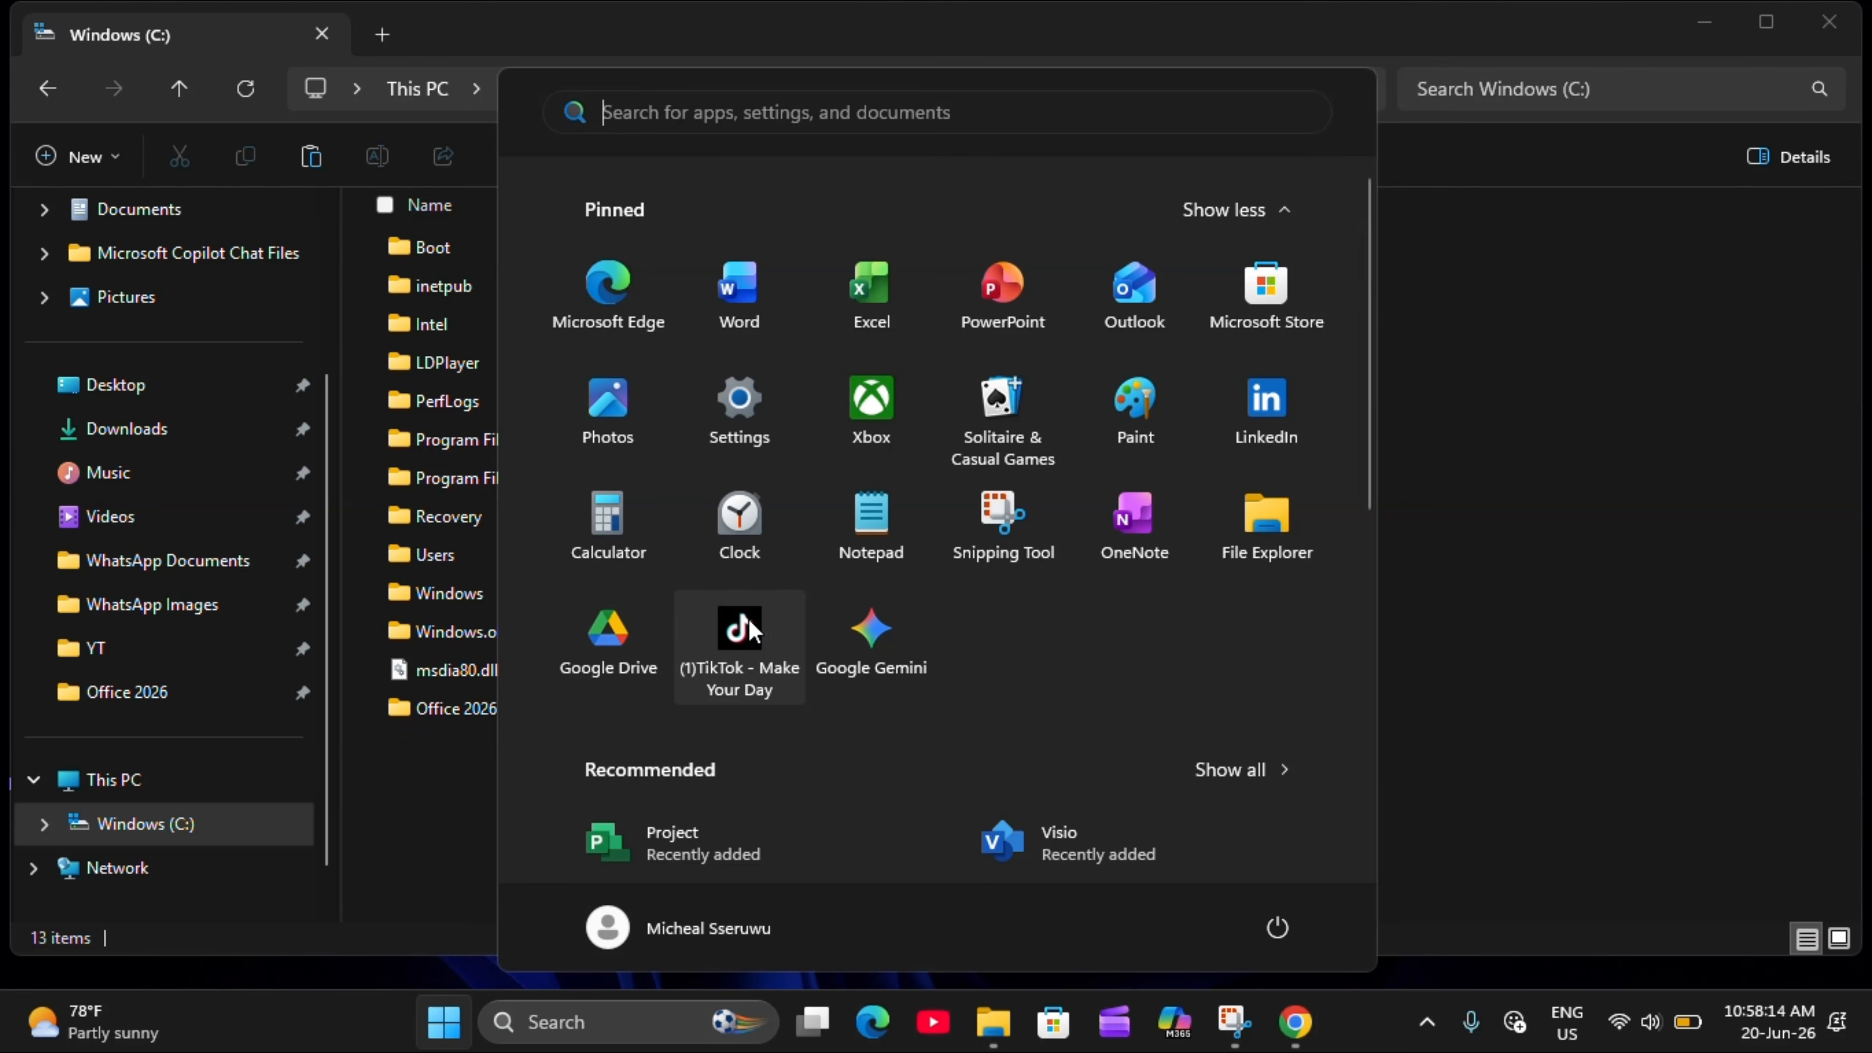
pyautogui.write('cmd')
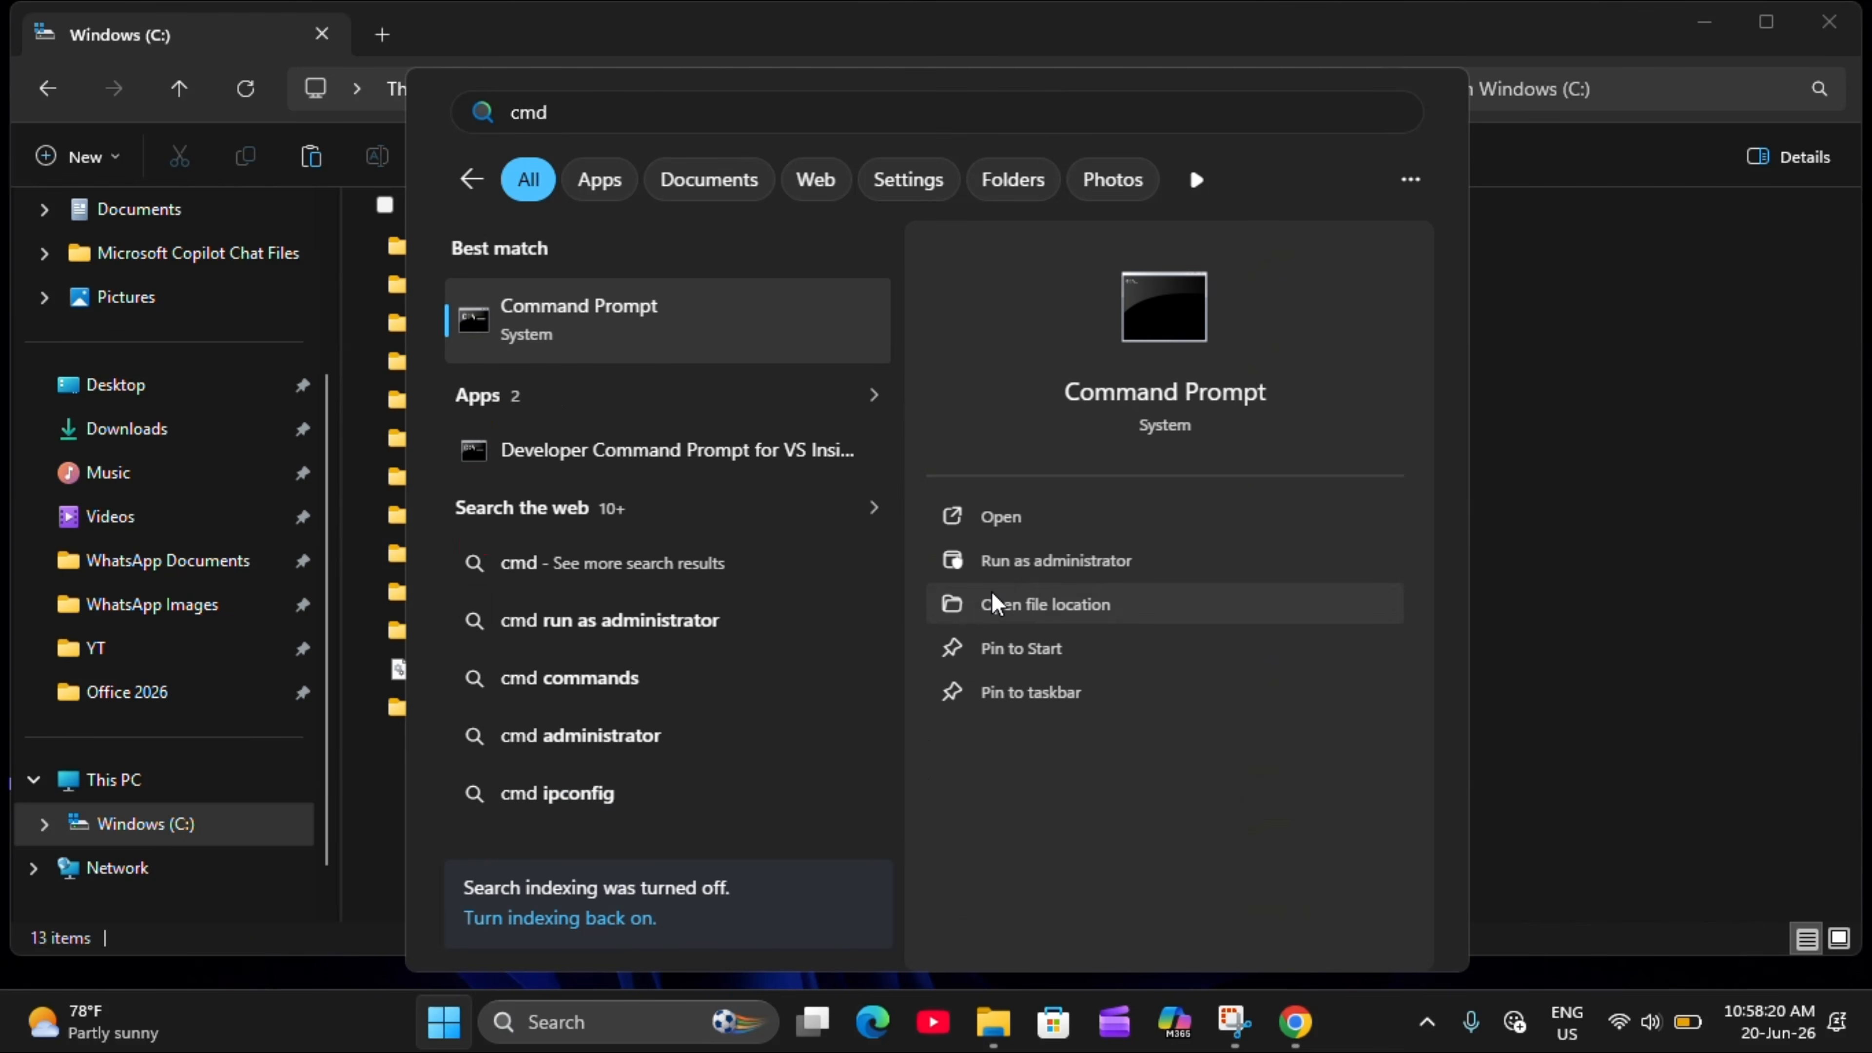
pyautogui.click(1044, 571)
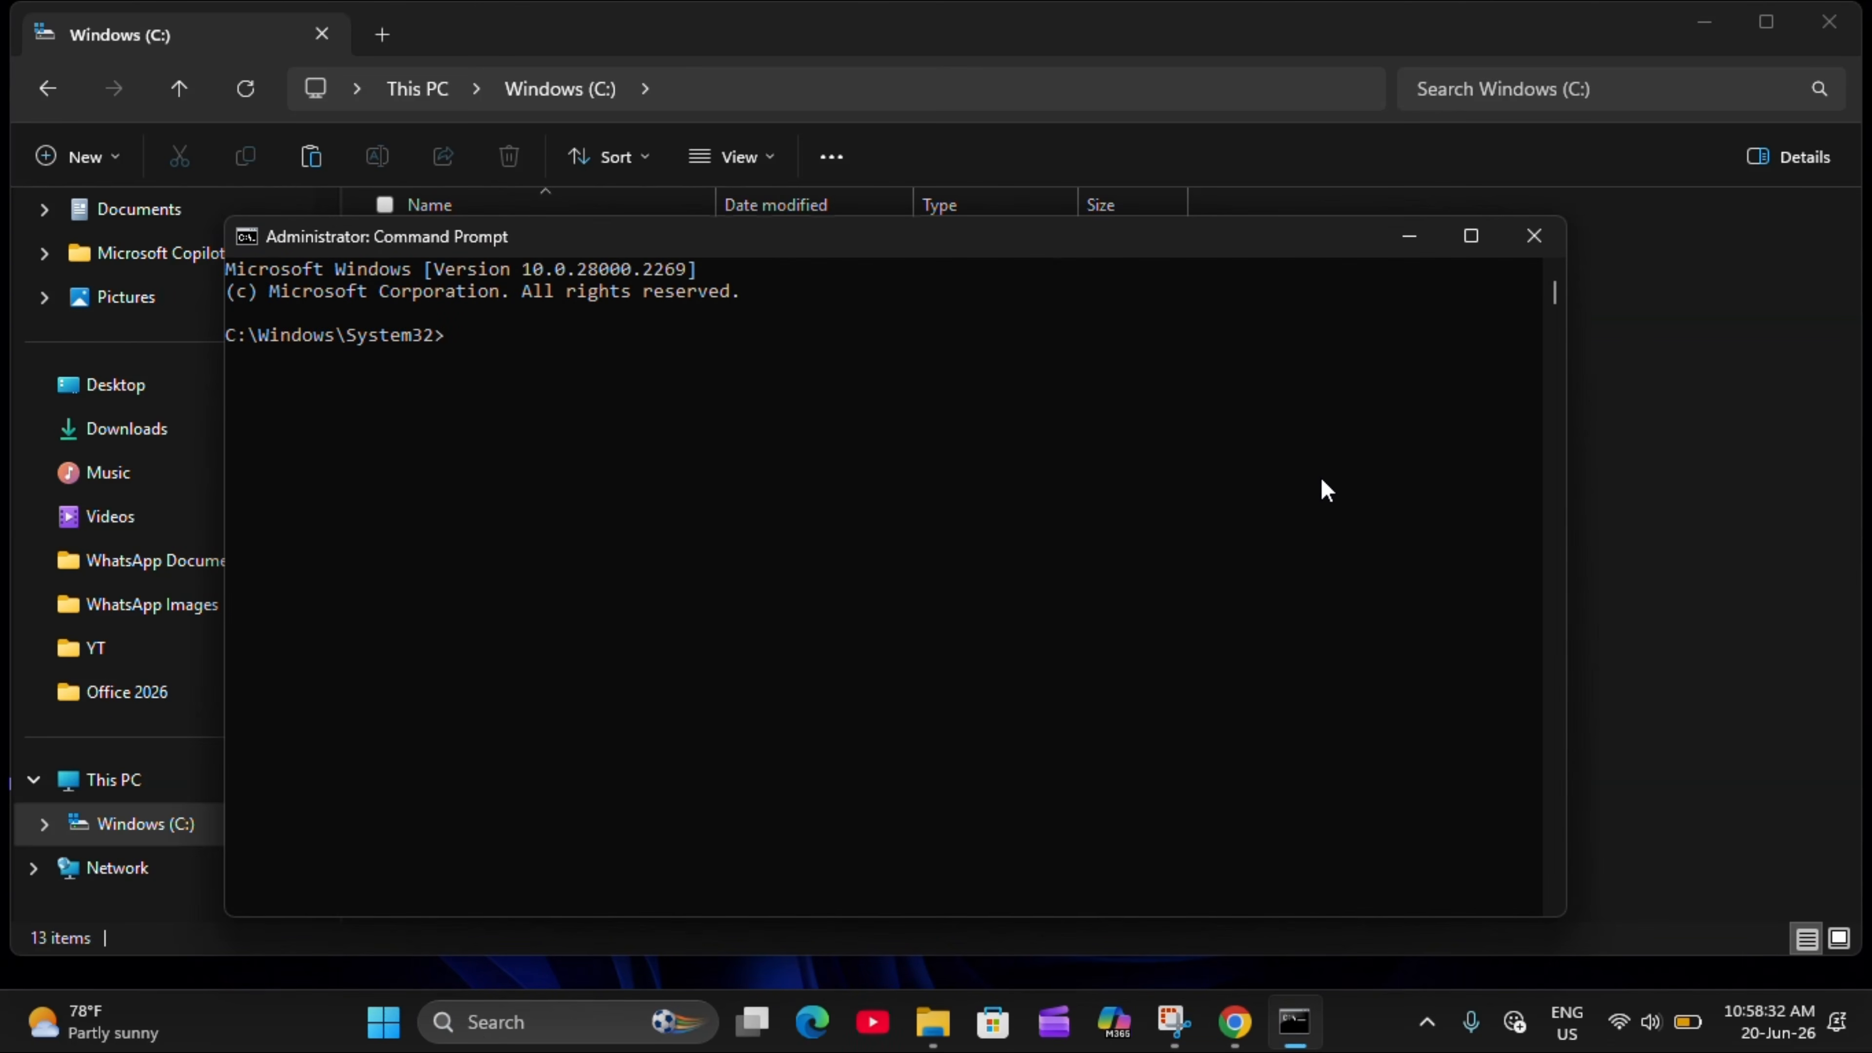
pyautogui.click(1473, 236)
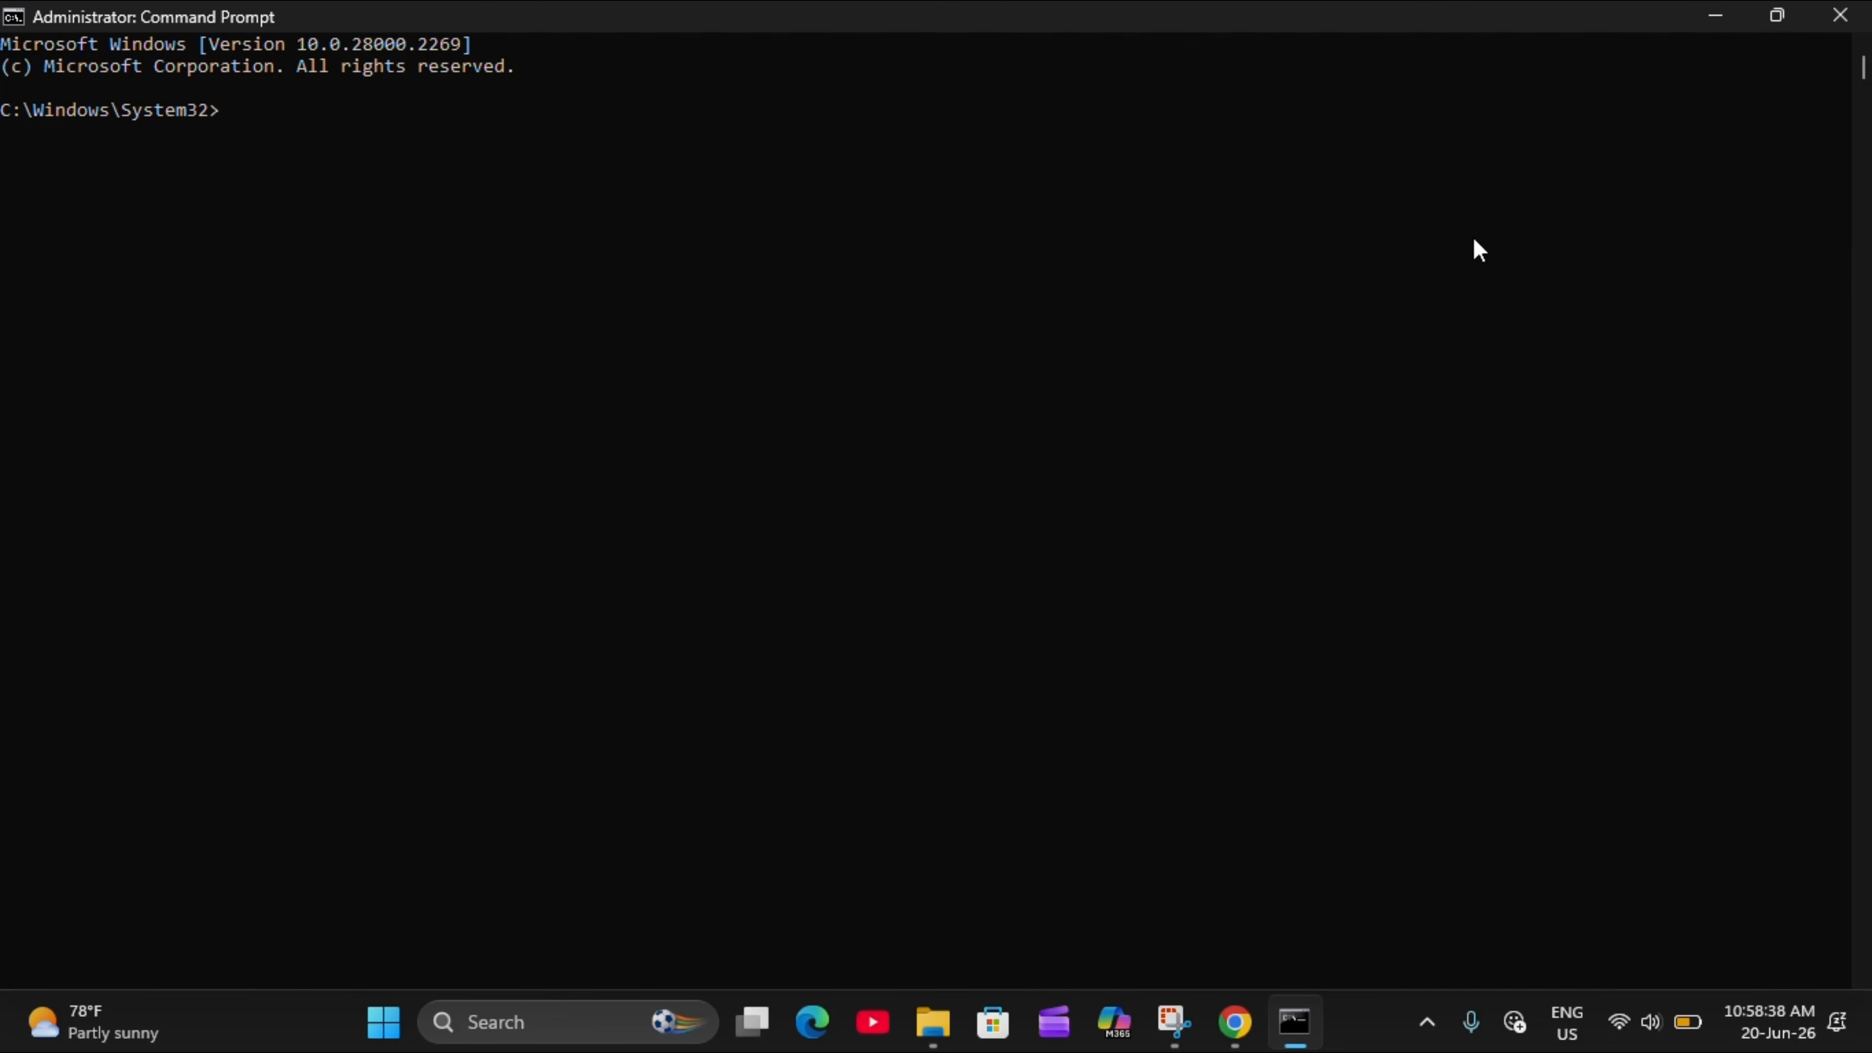
# Begin a cd command, switch to File Explorer and copy the path of the Office 2026 folder on the Windows (C:) drive
pyautogui.write('cd')
pyautogui.click(931, 1027)
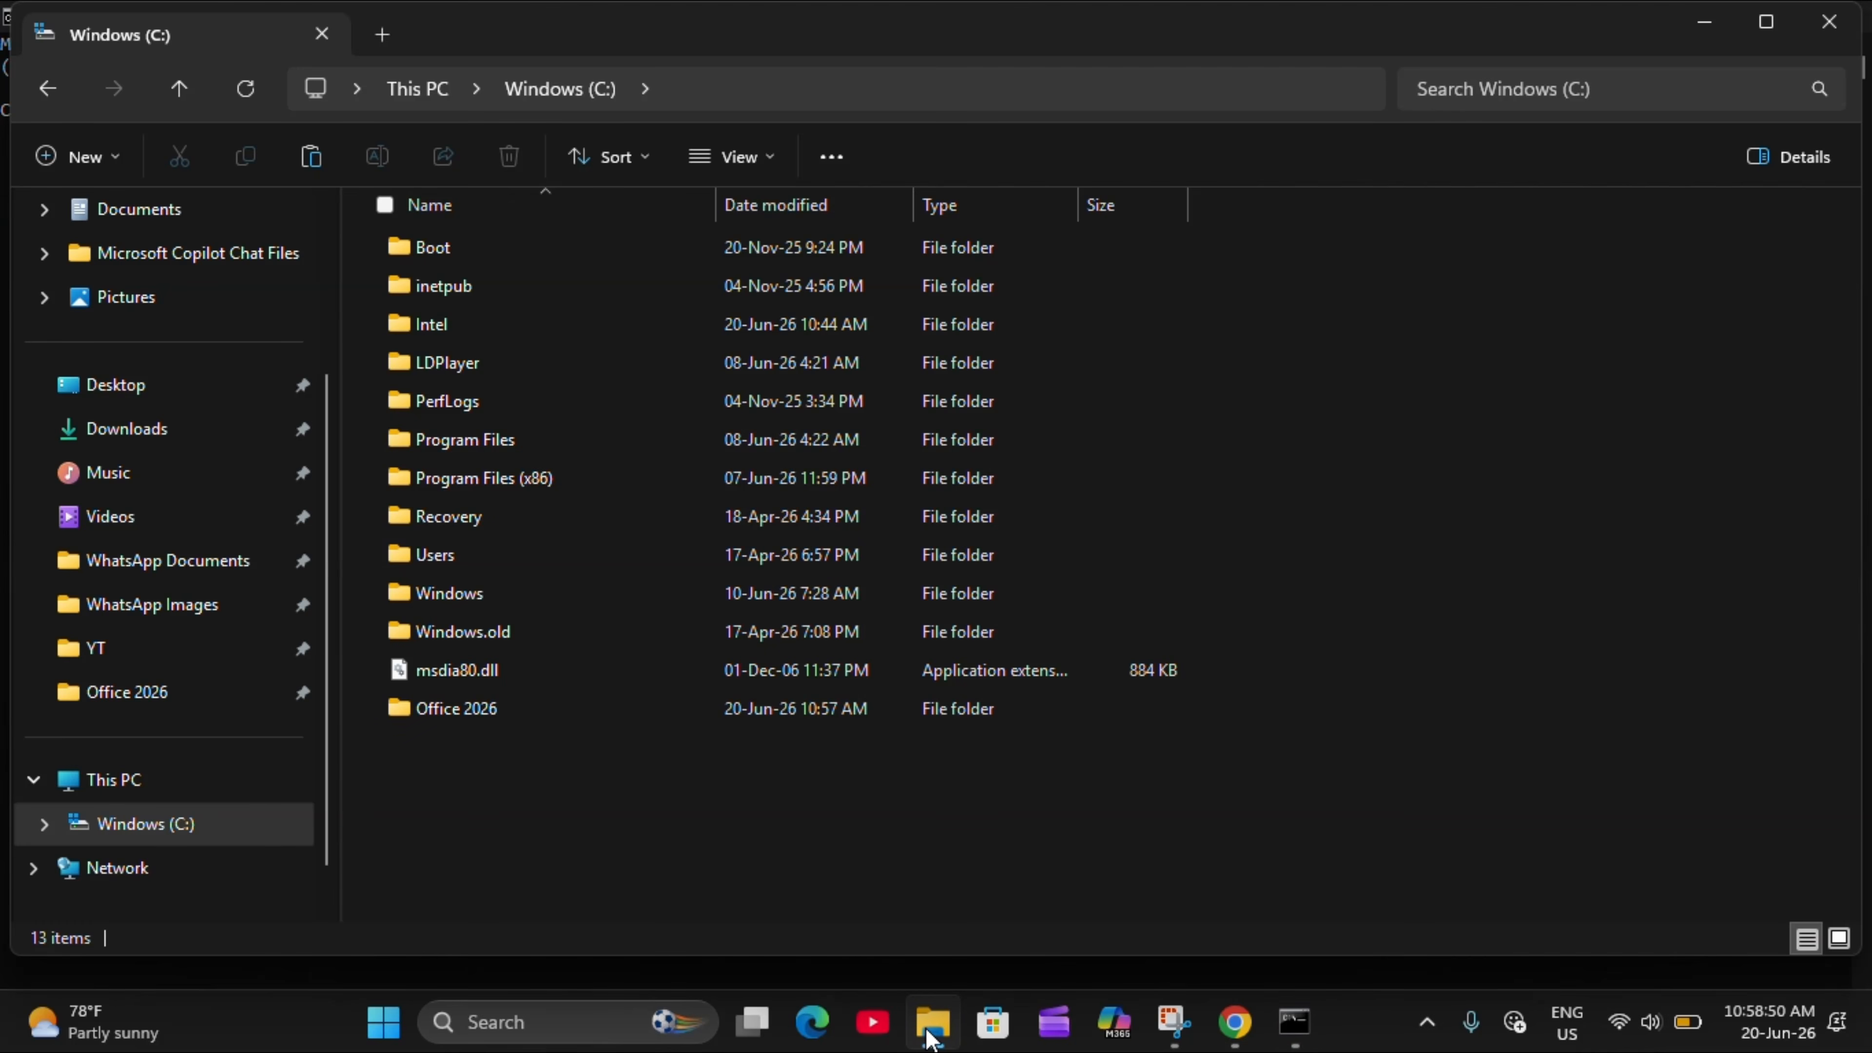
pyautogui.doubleClick(172, 798)
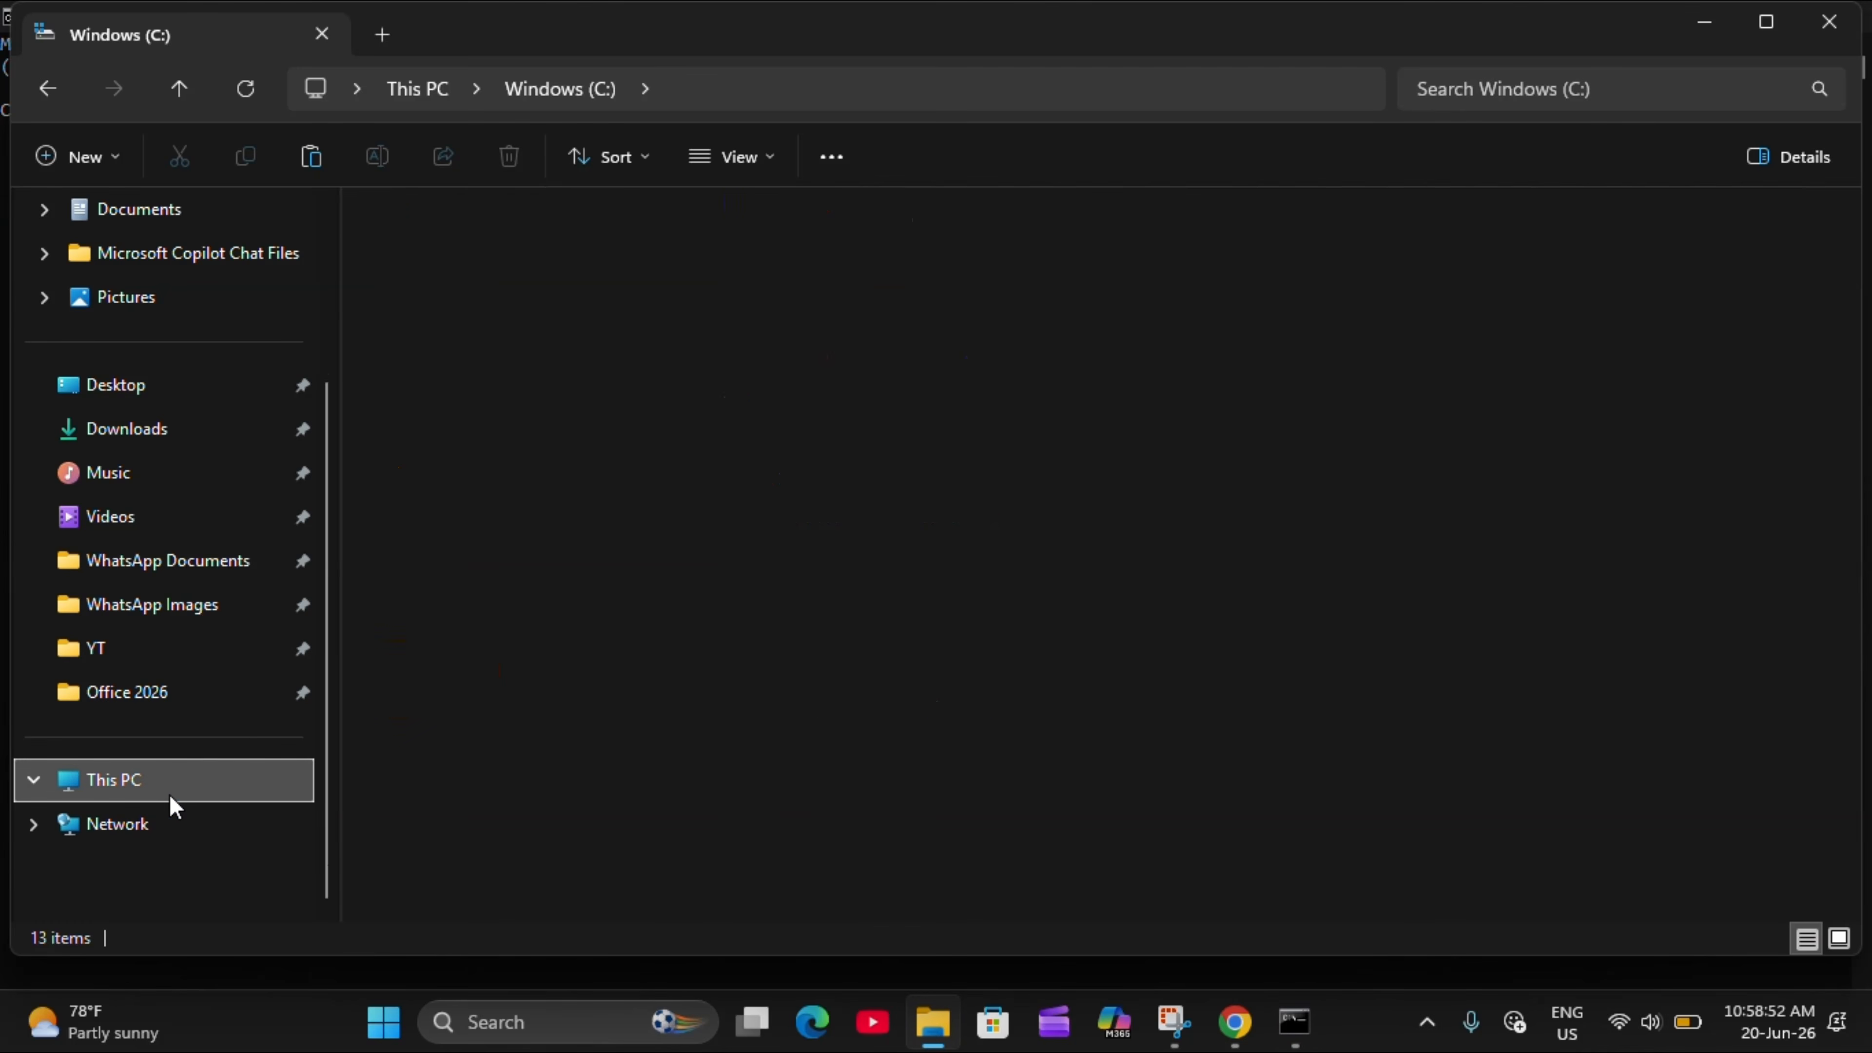
pyautogui.doubleClick(581, 306)
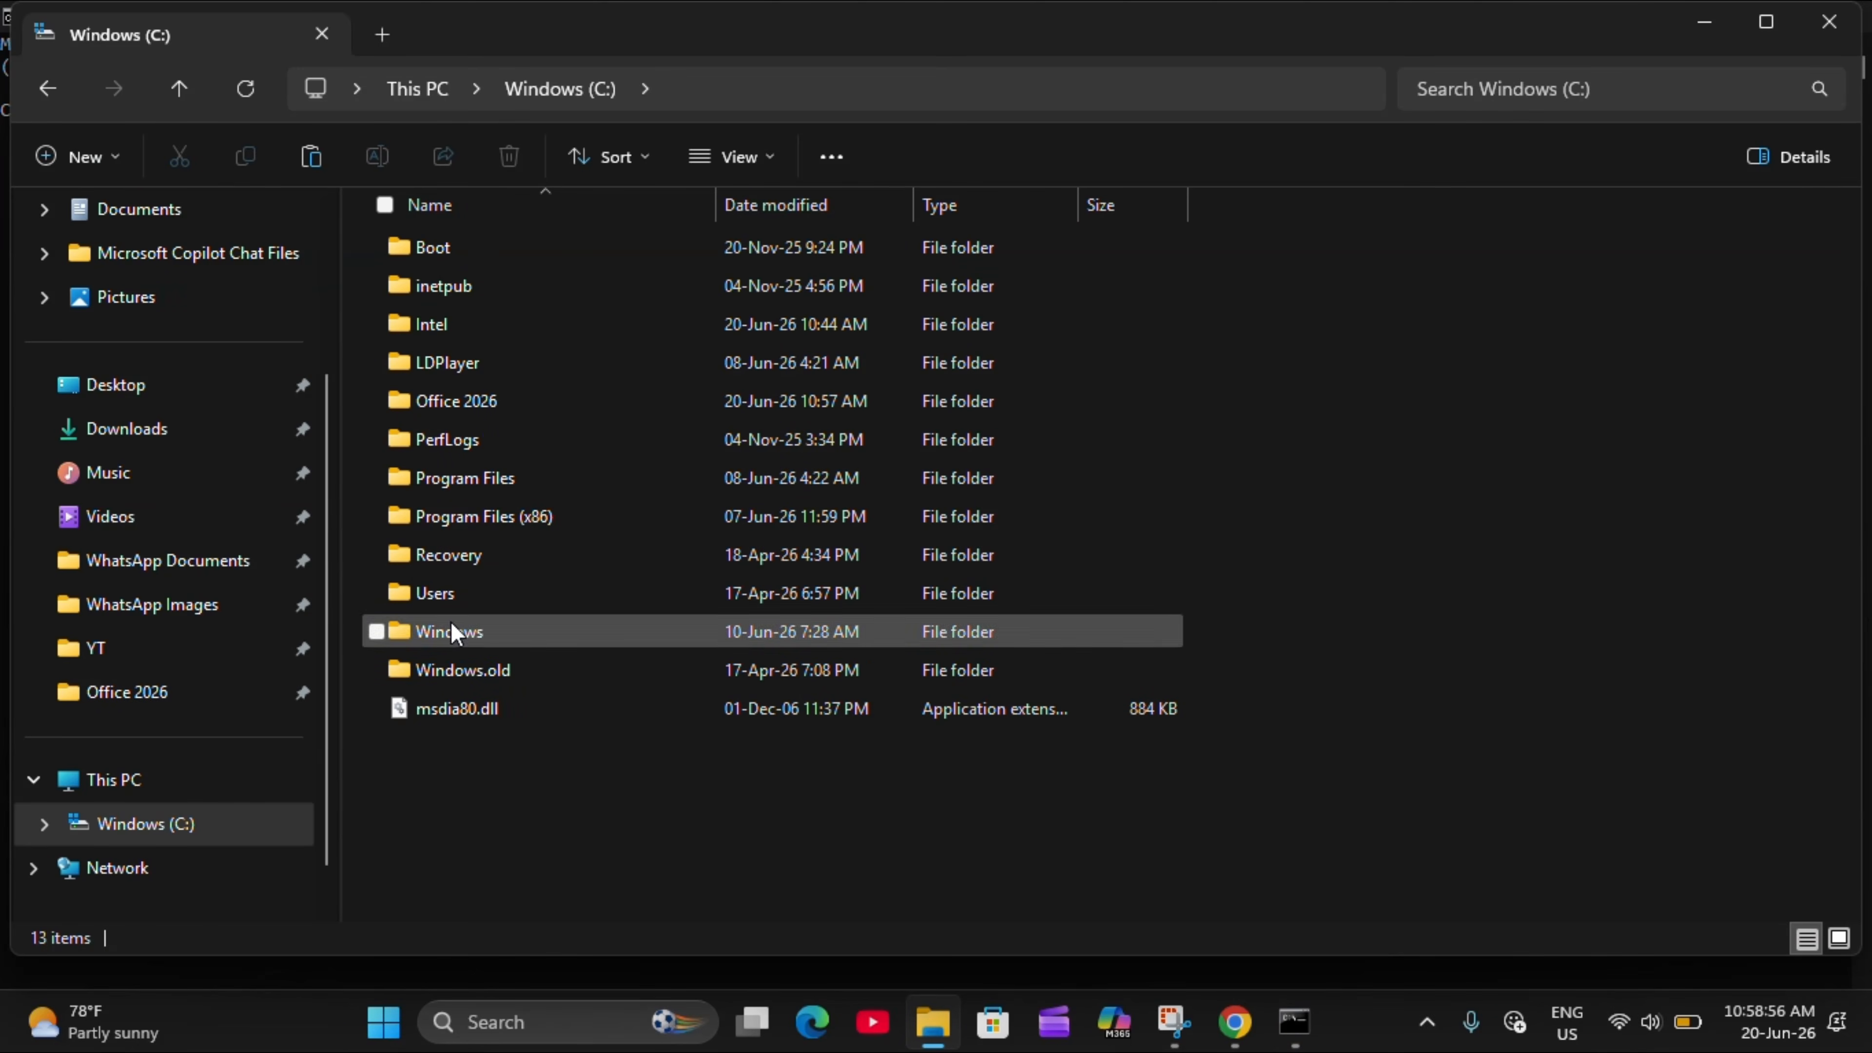
pyautogui.click(494, 414)
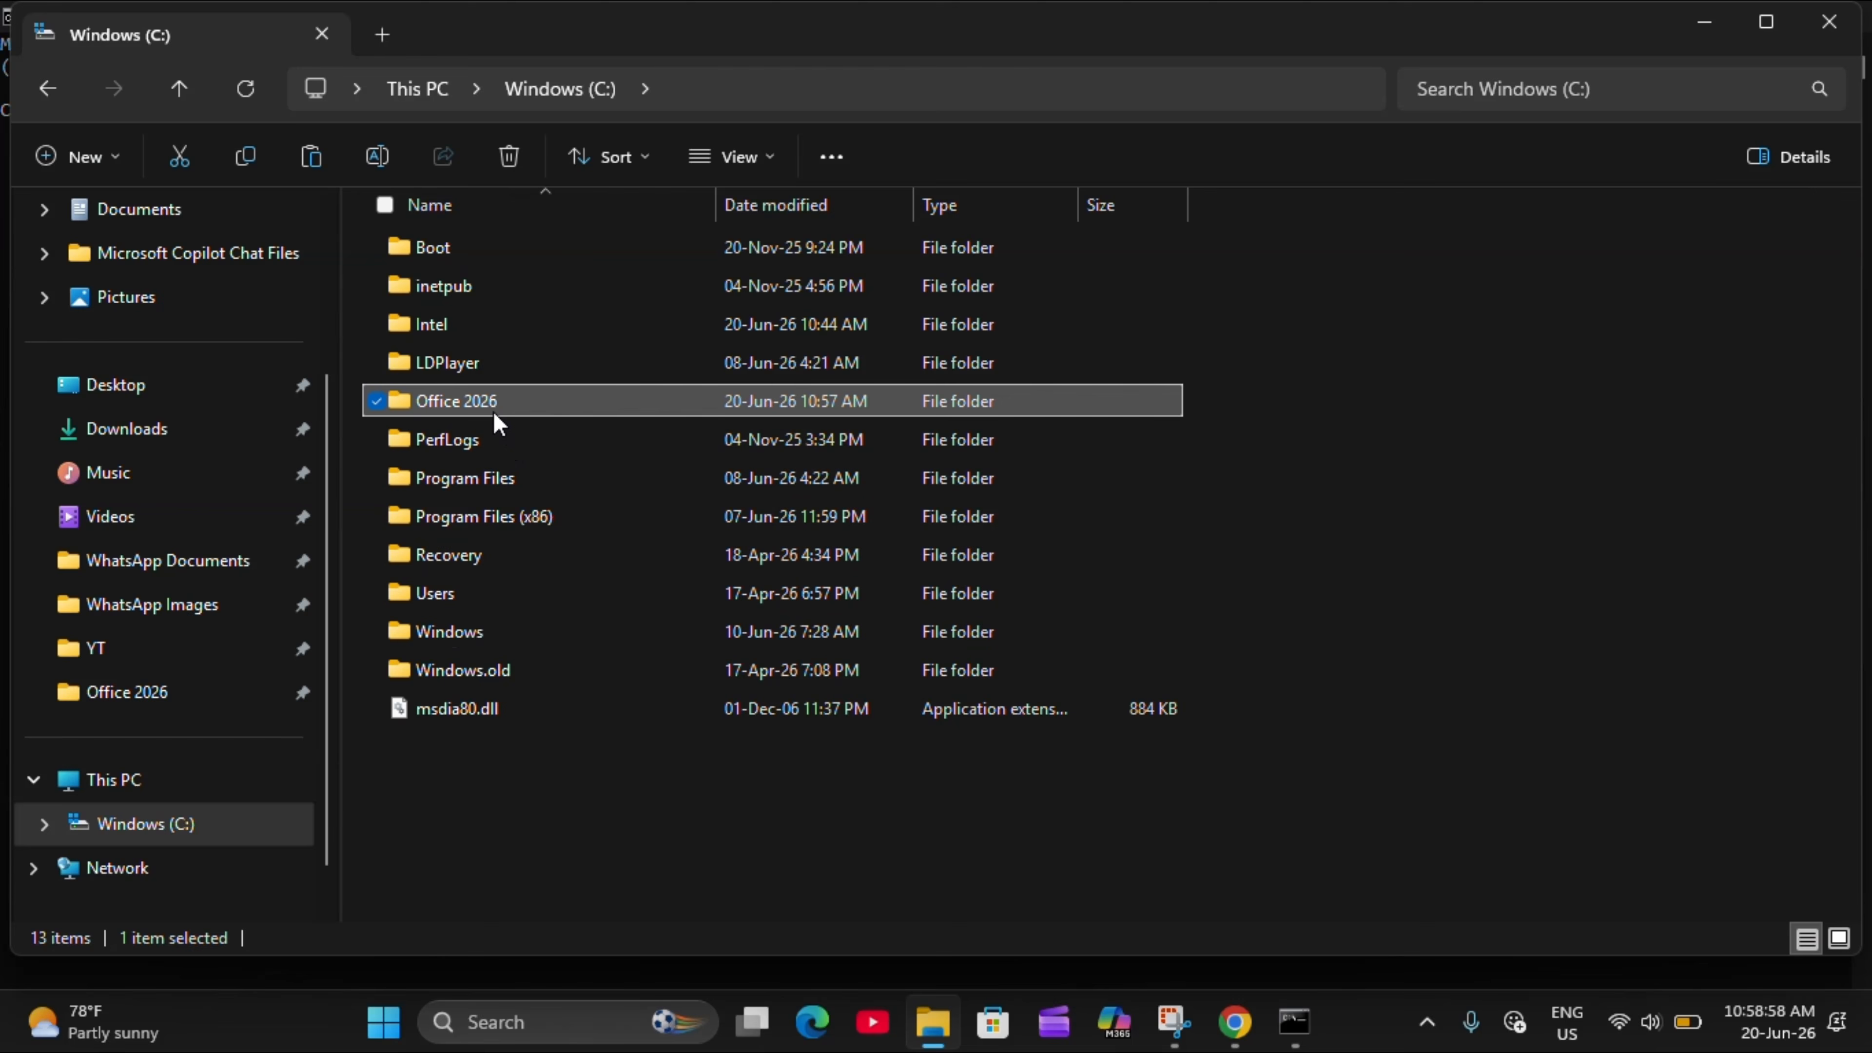
pyautogui.doubleClick(492, 411)
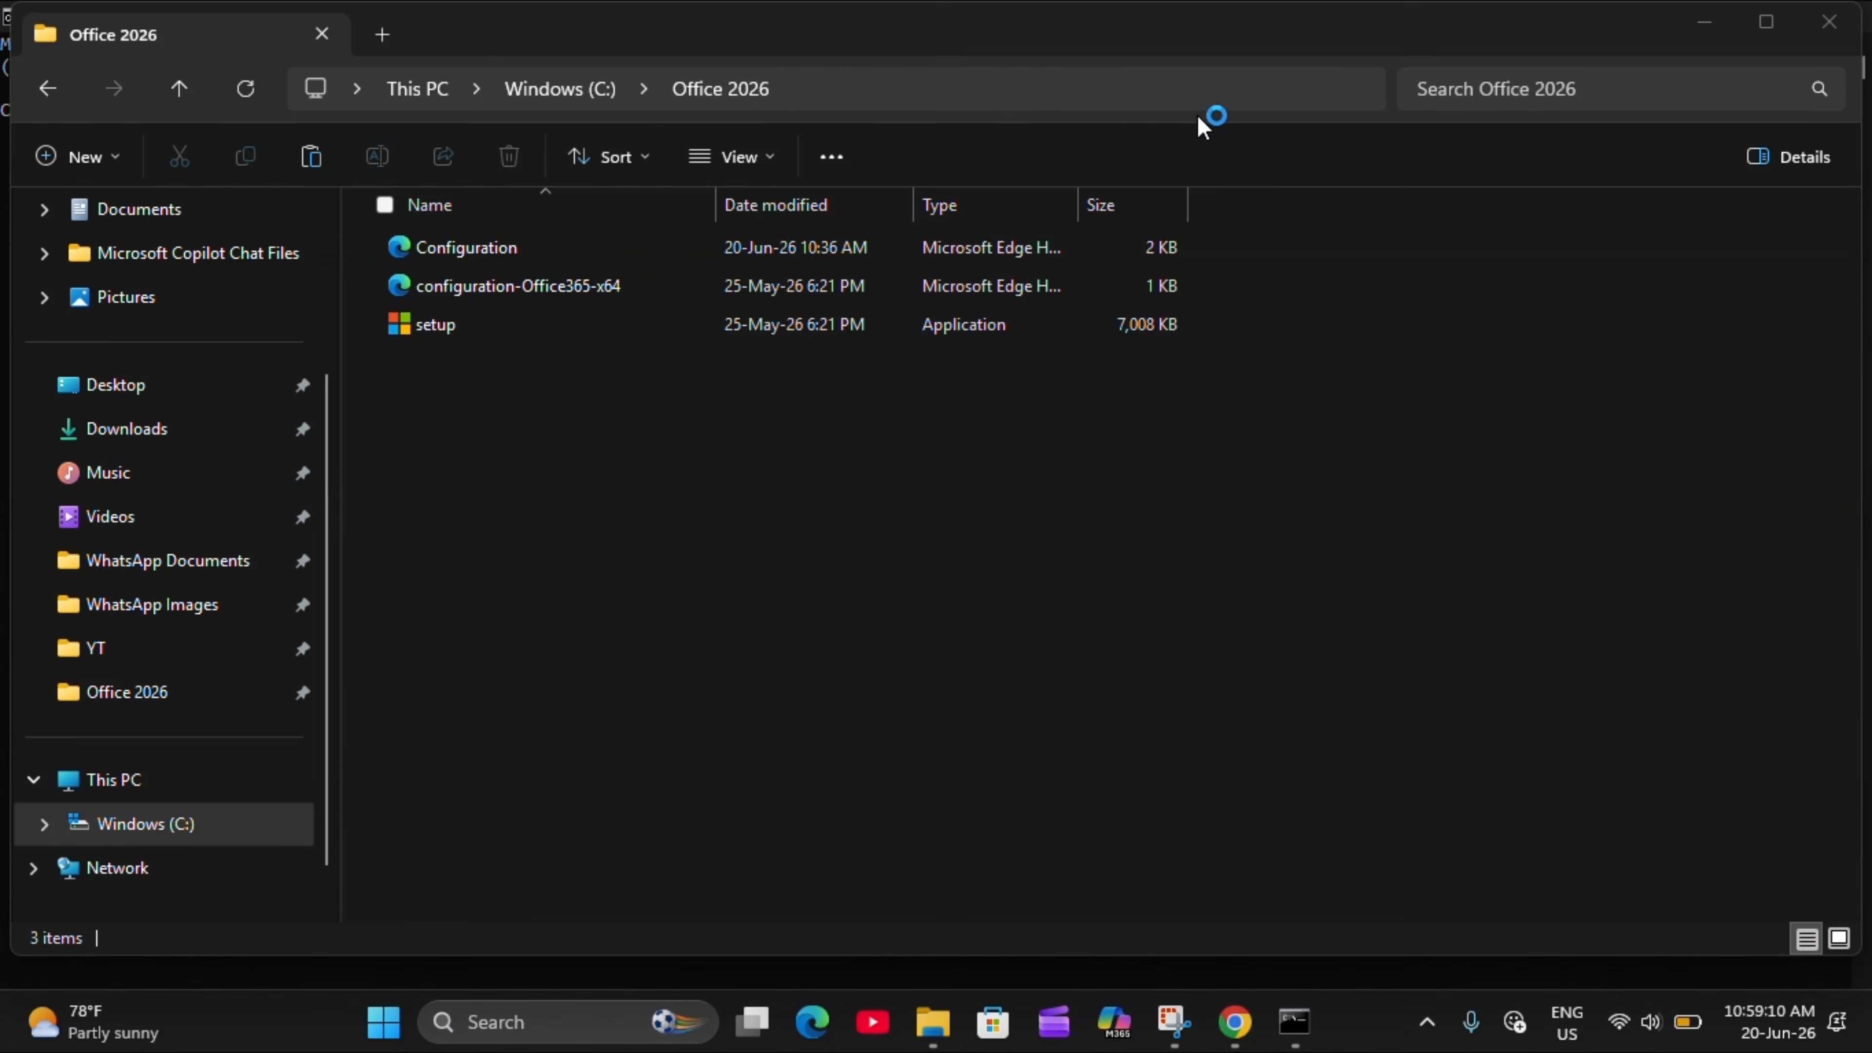
pyautogui.click(1171, 88)
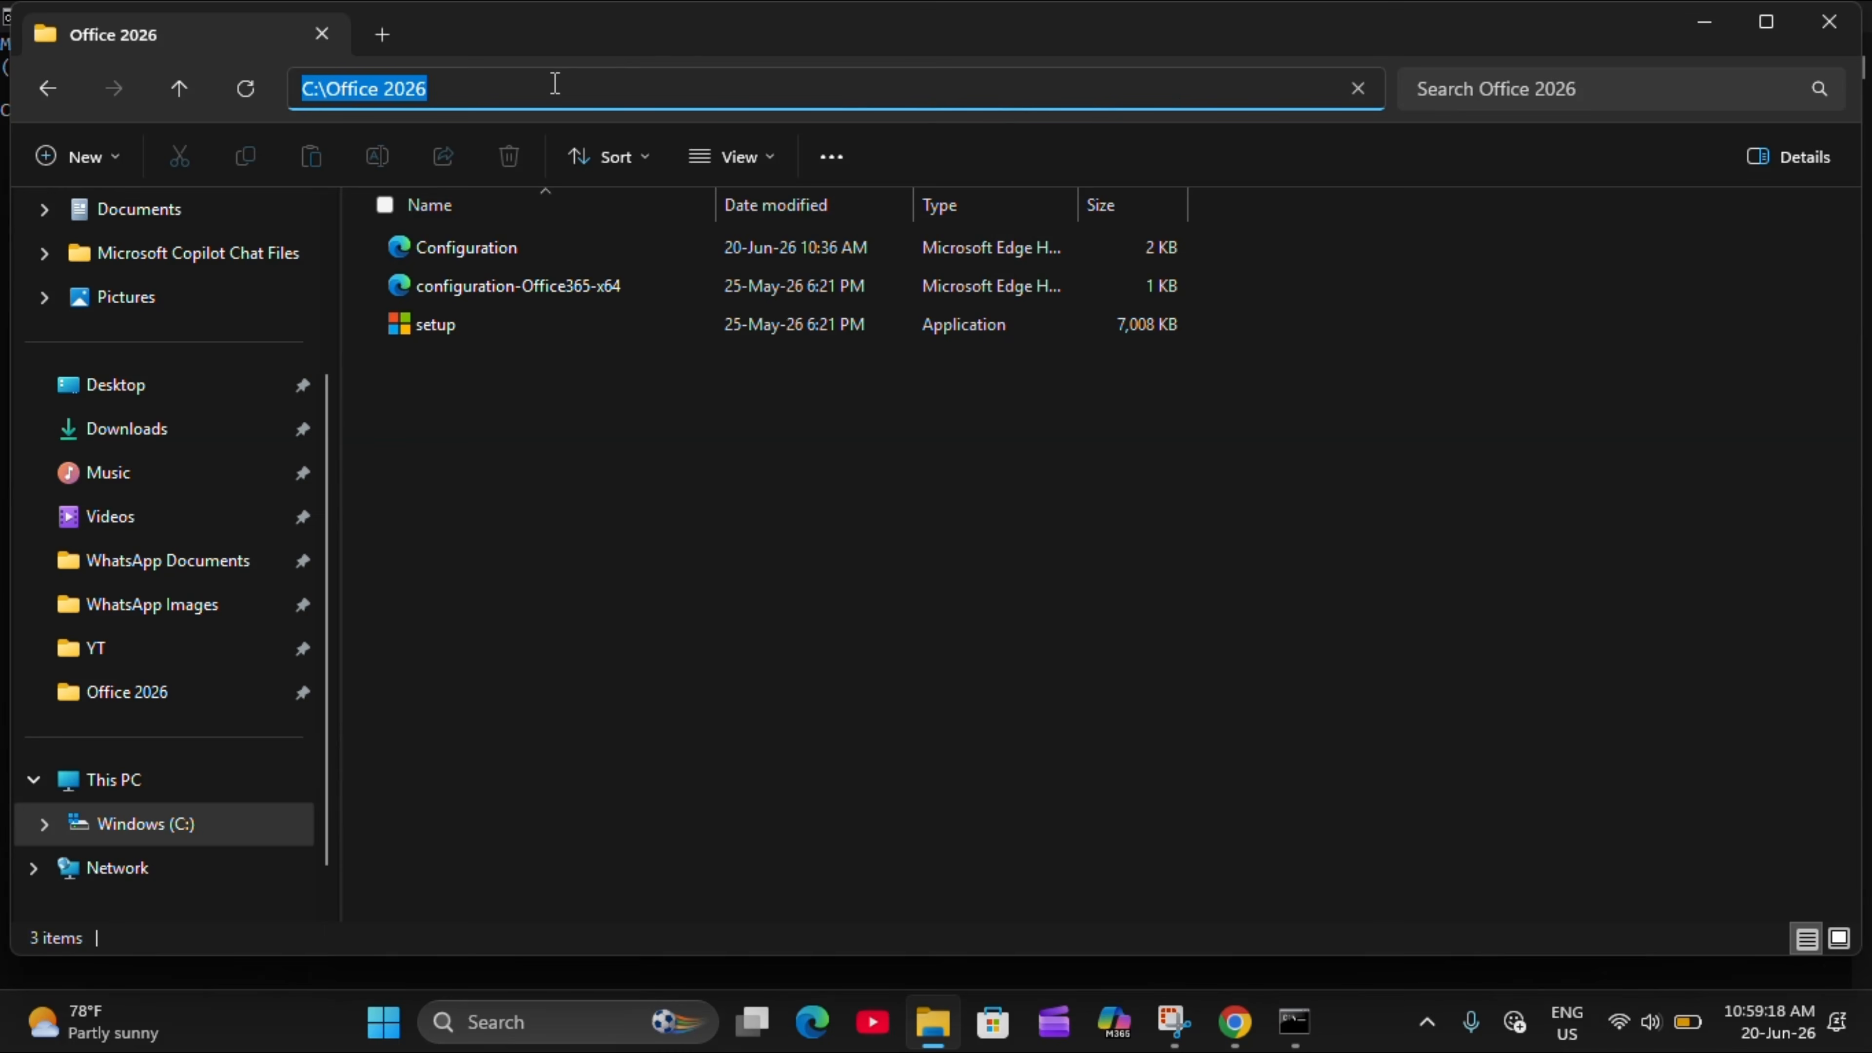
pyautogui.rightClick(555, 89)
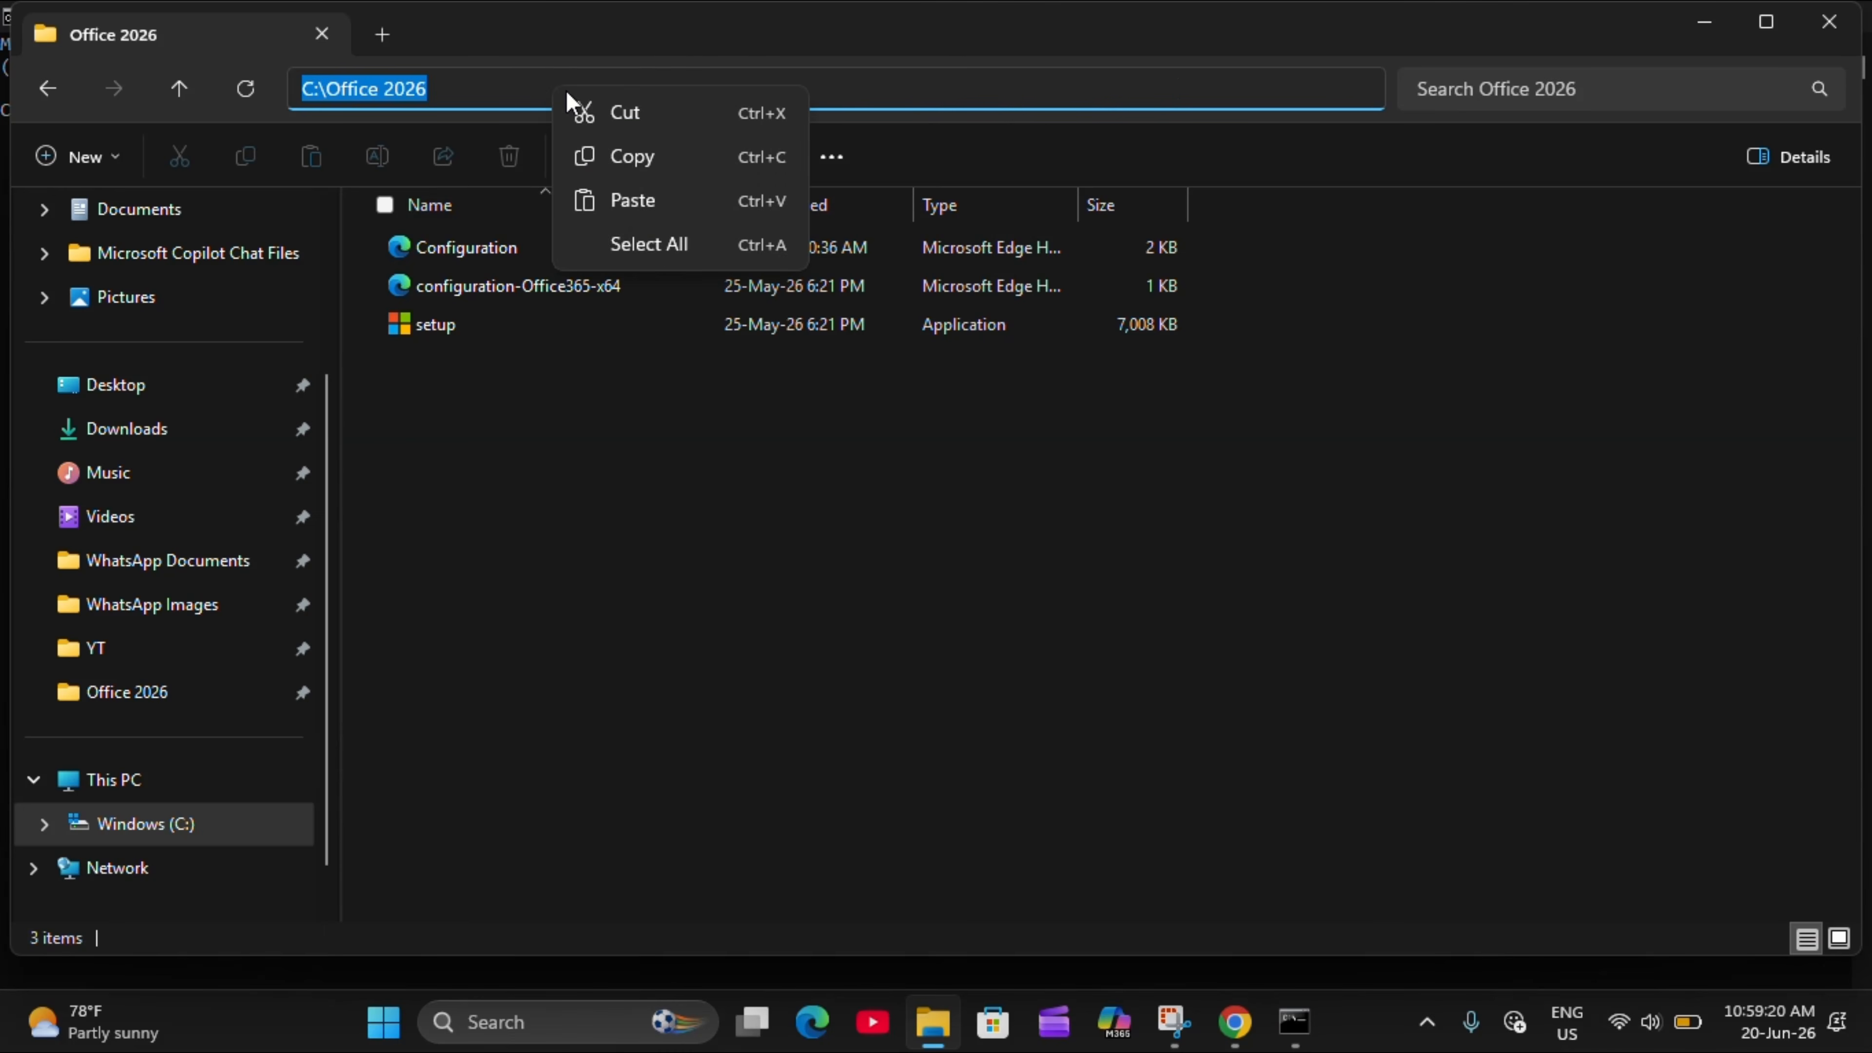
pyautogui.click(625, 157)
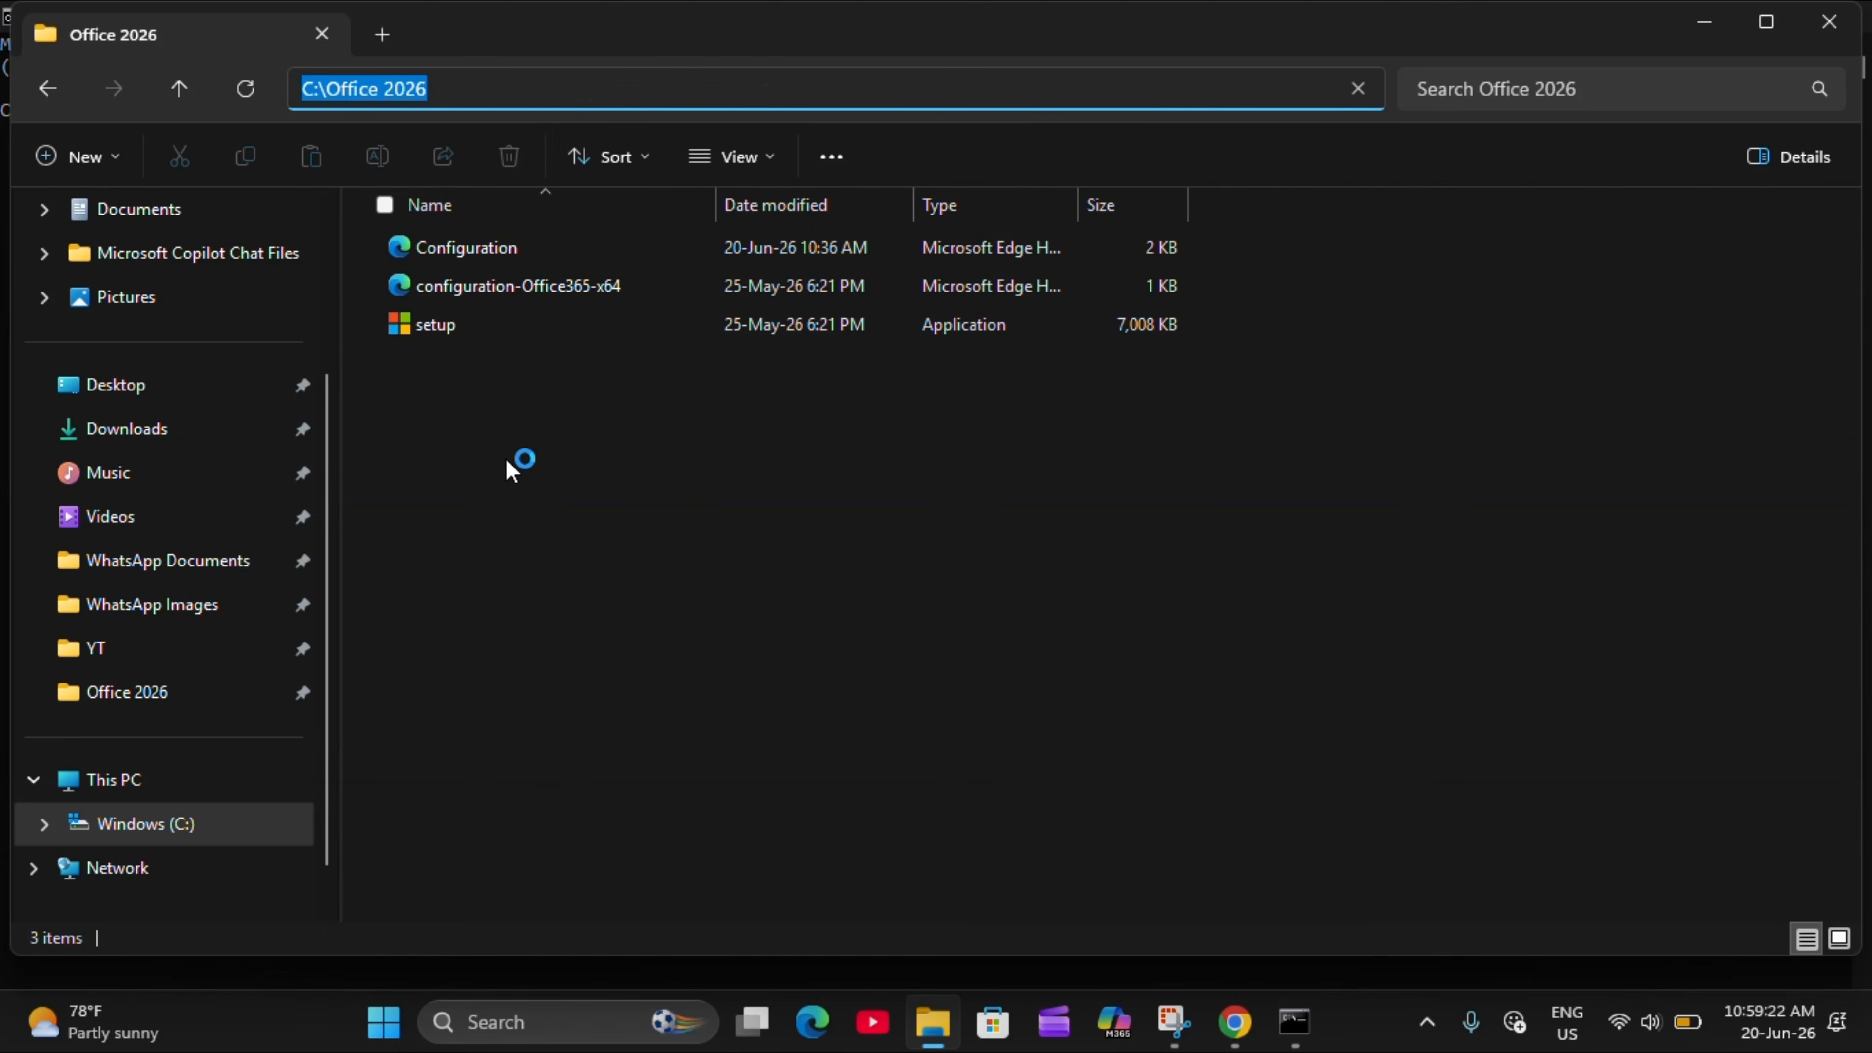
pyautogui.click(520, 490)
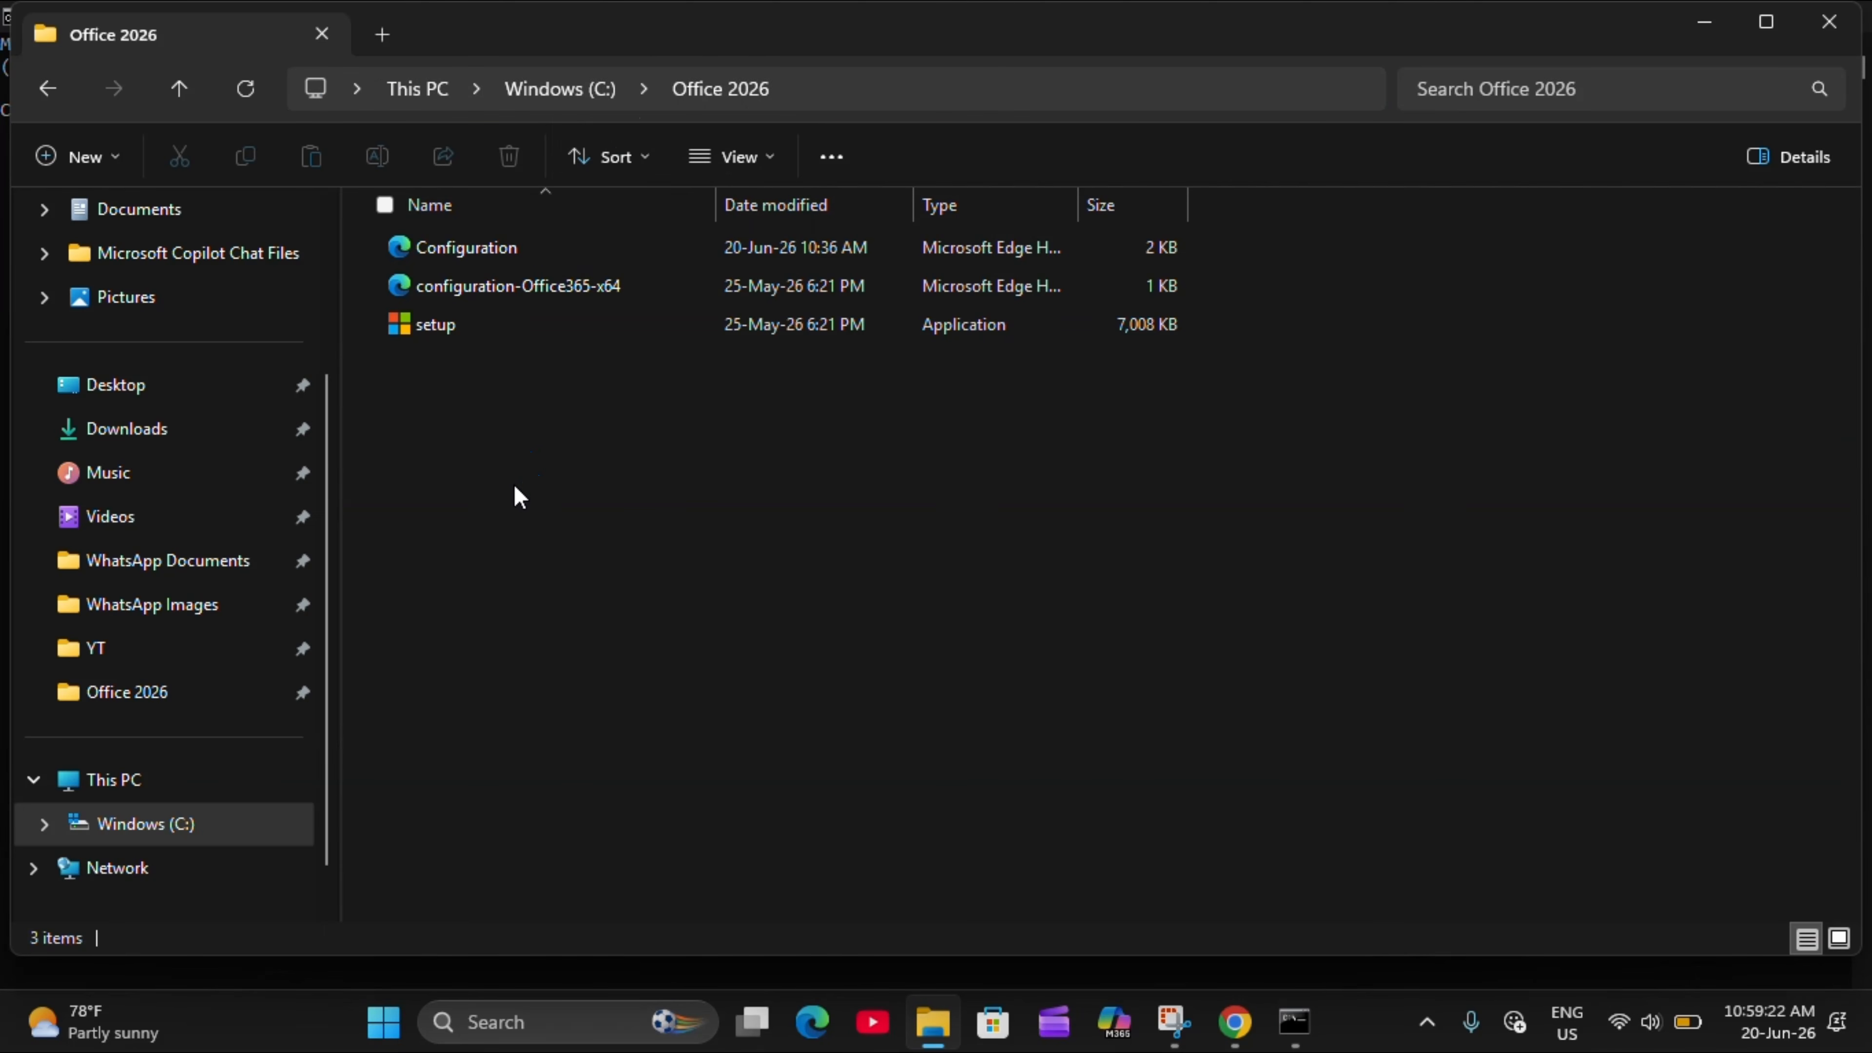
# Back in Command Prompt, complete the cd command with the copied path and change the directory to C:\Office 2026
pyautogui.click(1283, 1036)
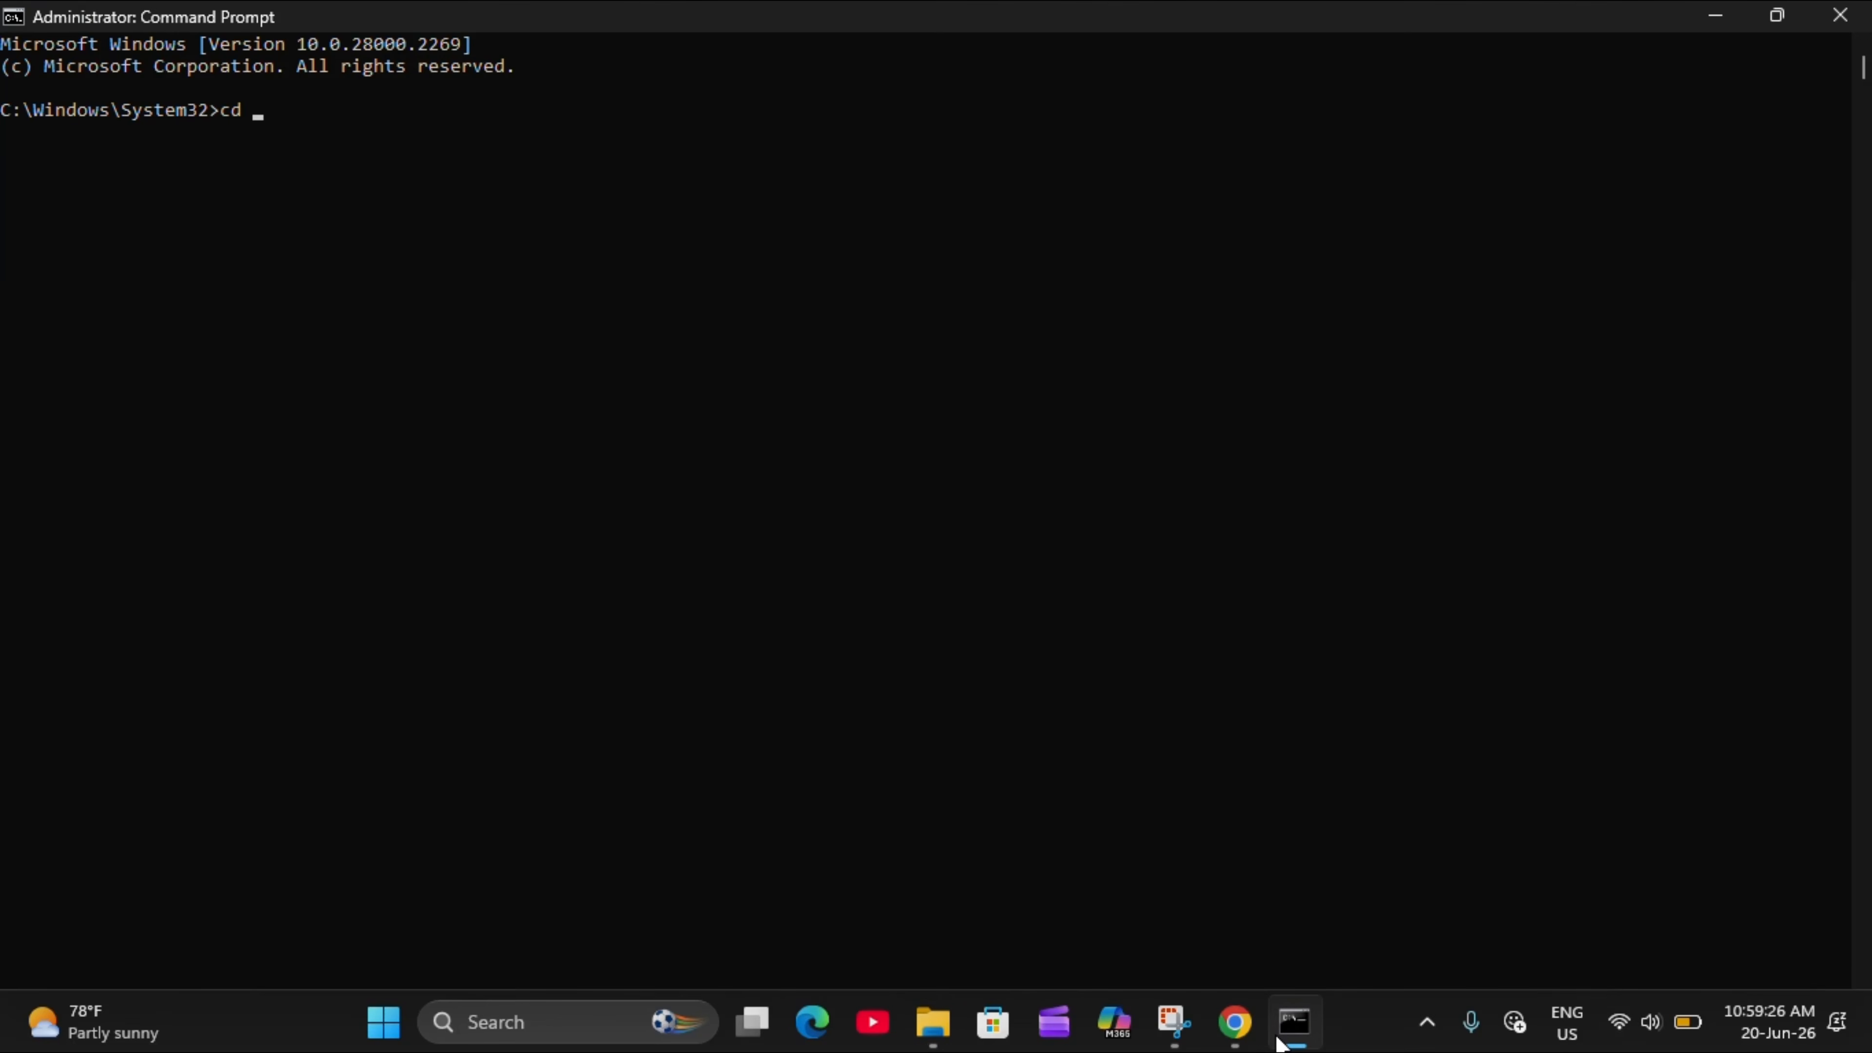
pyautogui.write('cd')
pyautogui.hotkey('ctrl', 'v')
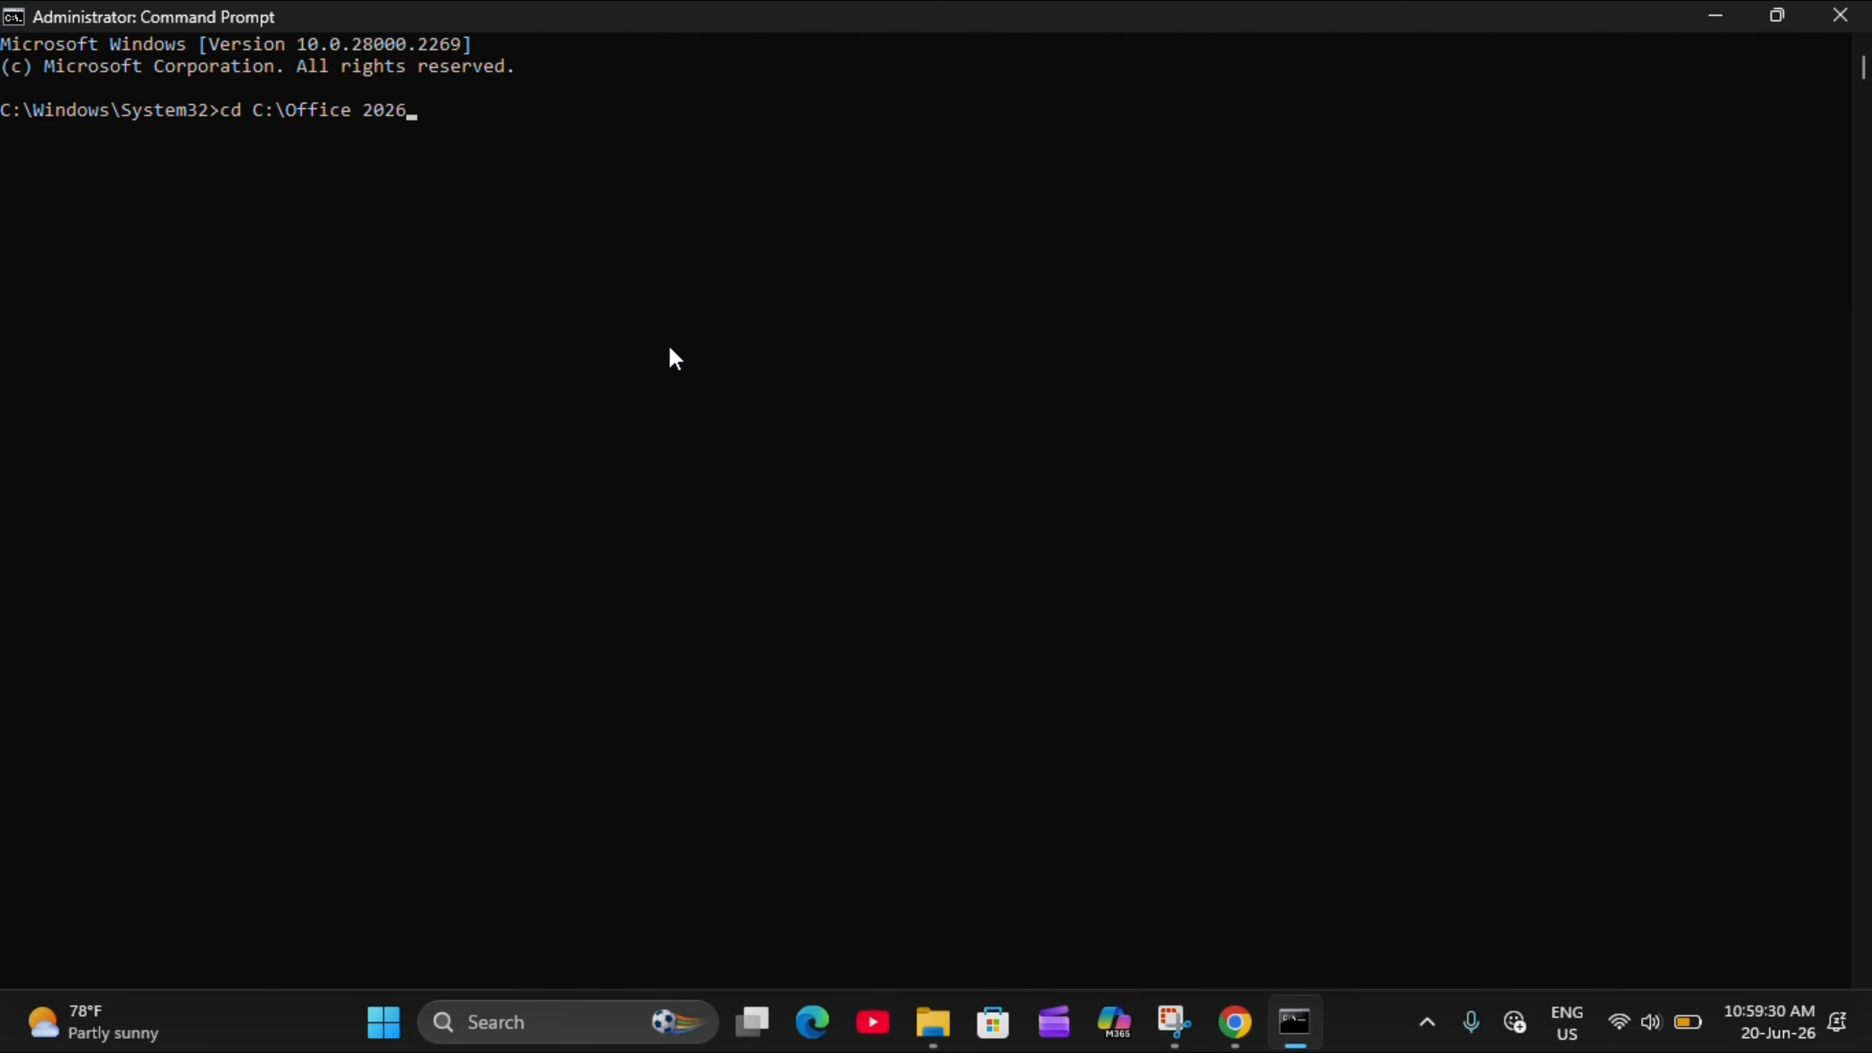
pyautogui.hotkey('ctrl', 'v')
pyautogui.press('BackSpace')
pyautogui.press('BackSpace')
pyautogui.press('BackSpace')
pyautogui.press('BackSpace')
pyautogui.press('BackSpace')
pyautogui.press('Return')
# Run setup /configure Configuration.xml to start the Office installation, and close the Microsoft installer's message window
pyautogui.write('s')
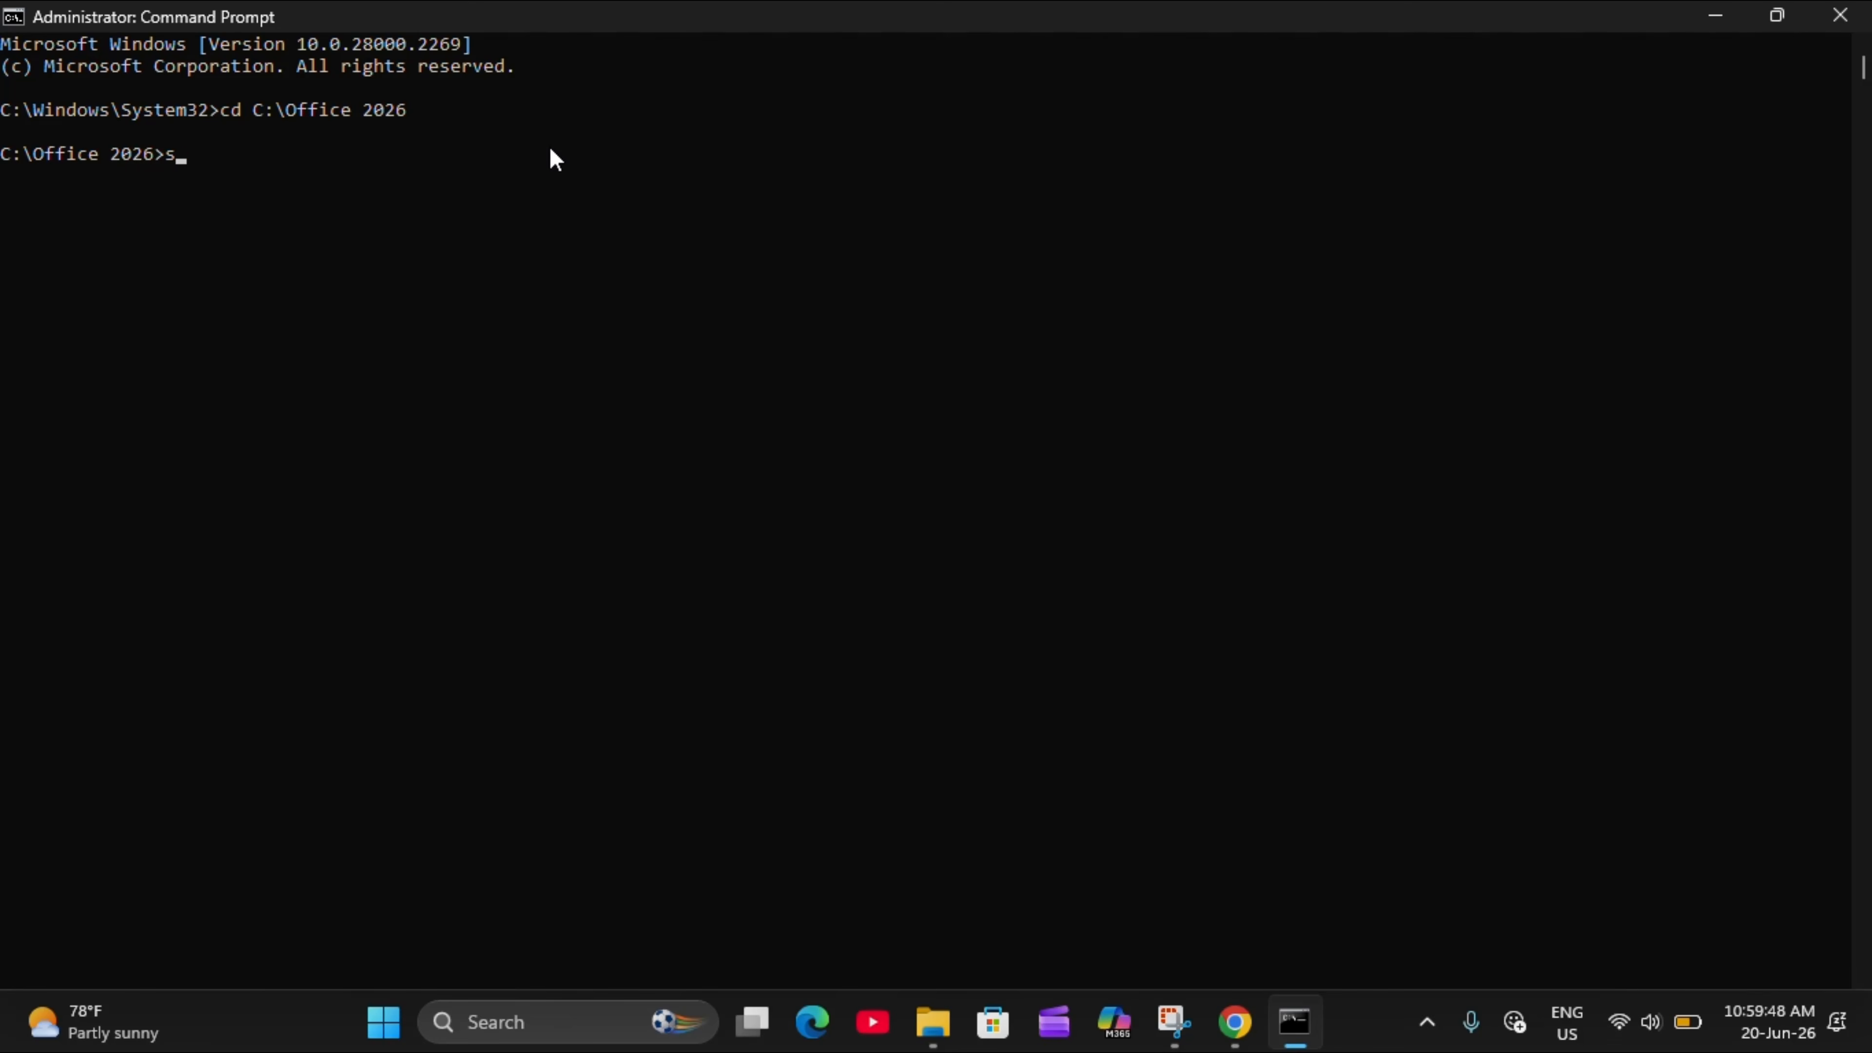
pyautogui.write('etup /configure')
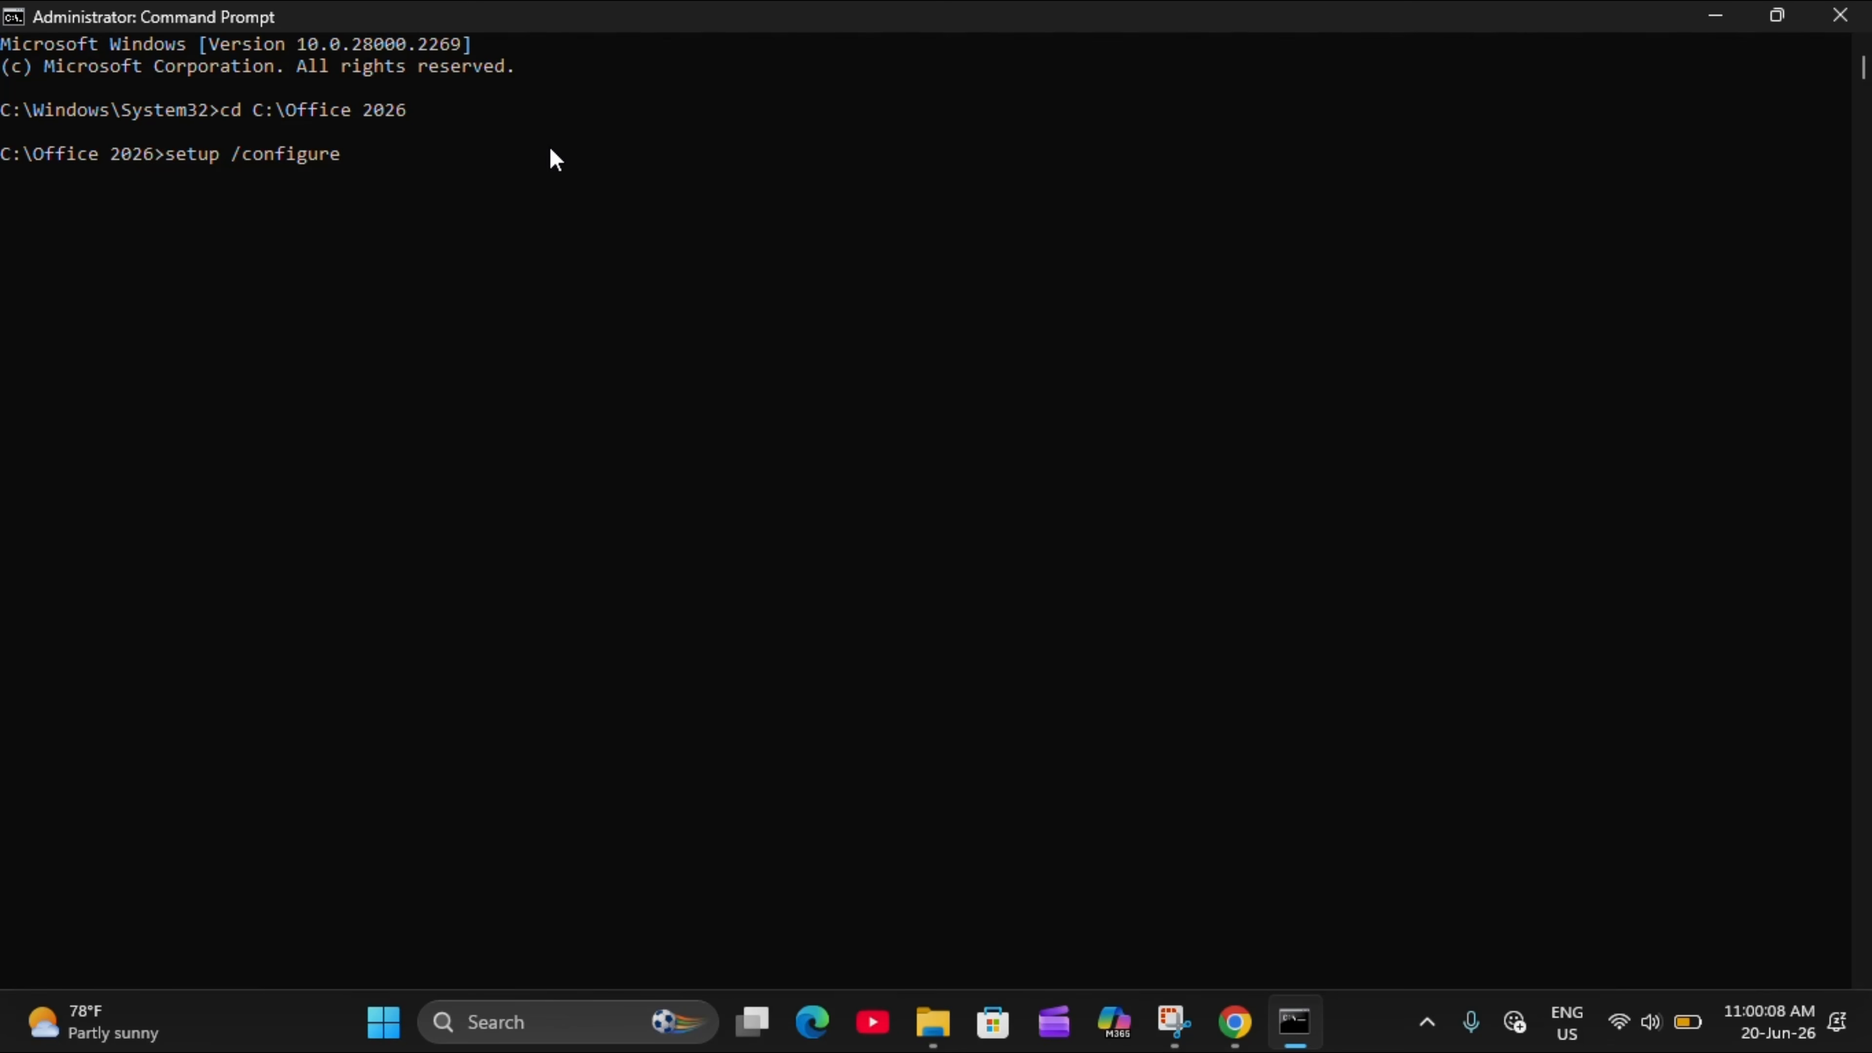
pyautogui.write('Configuration.xml')
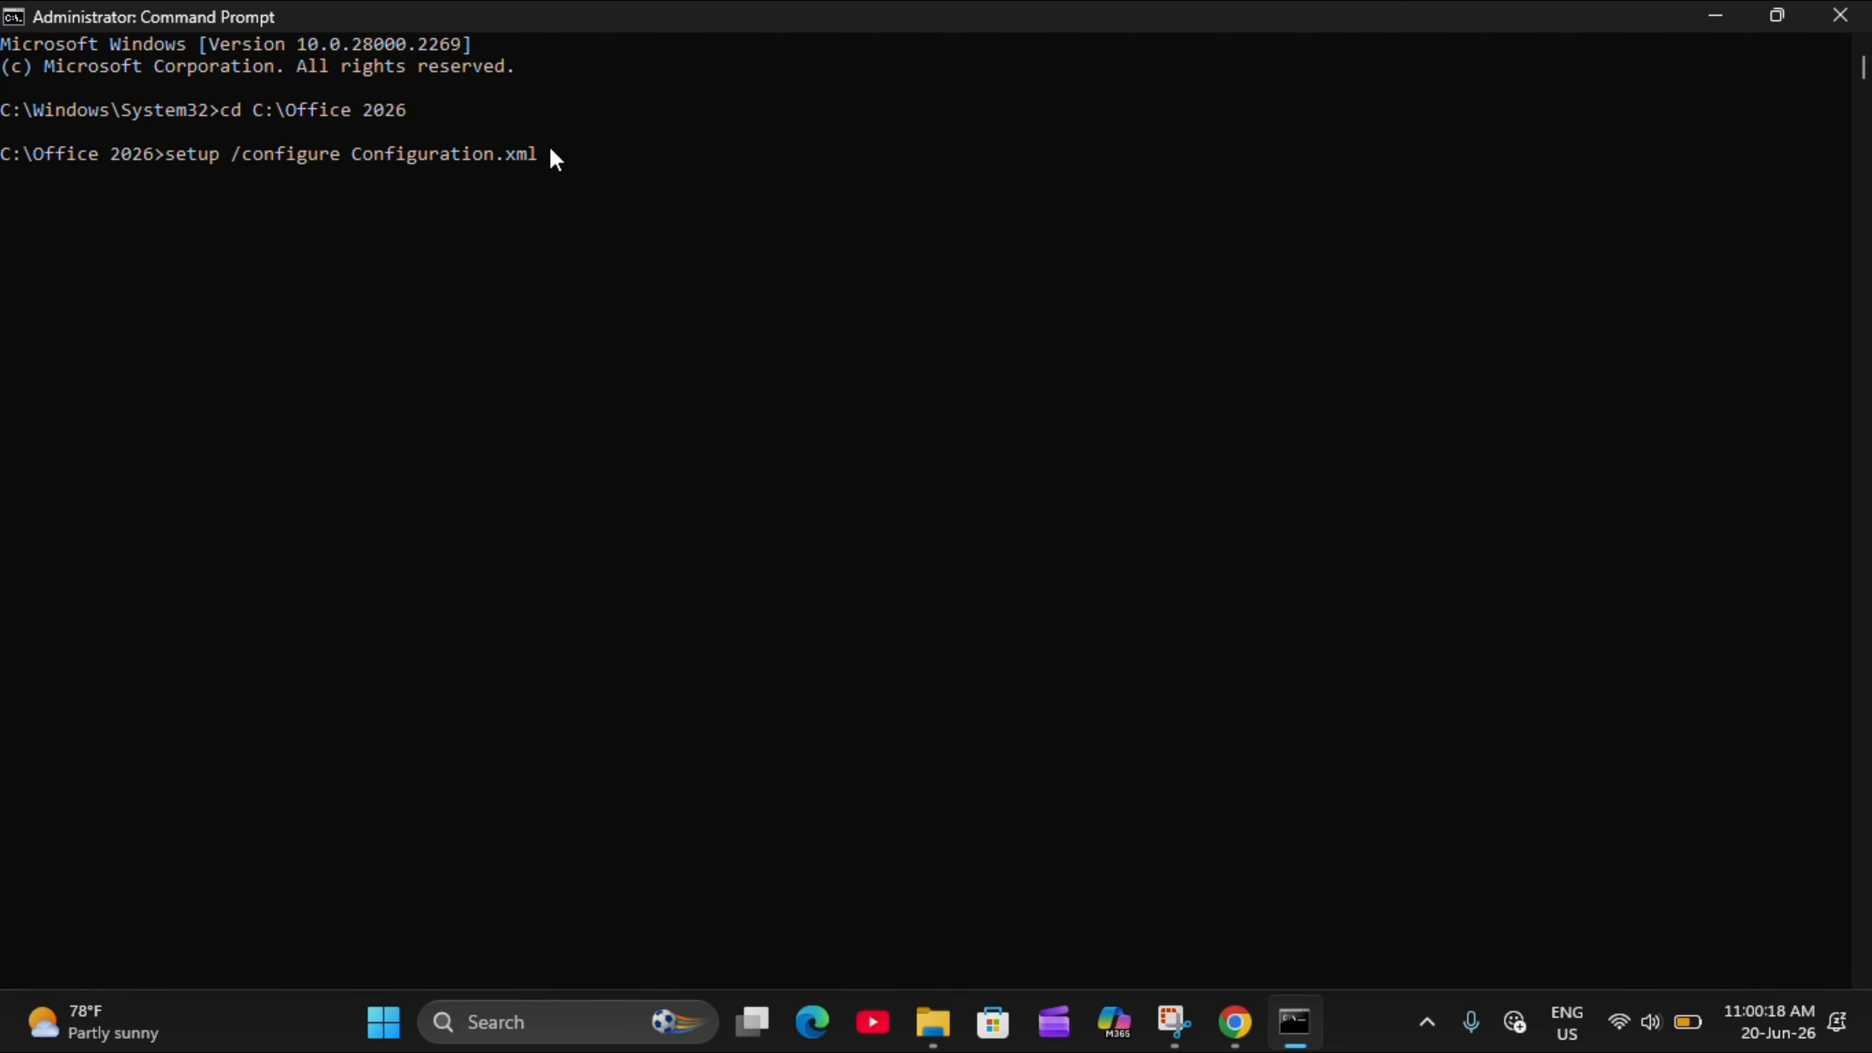
pyautogui.press('Return')
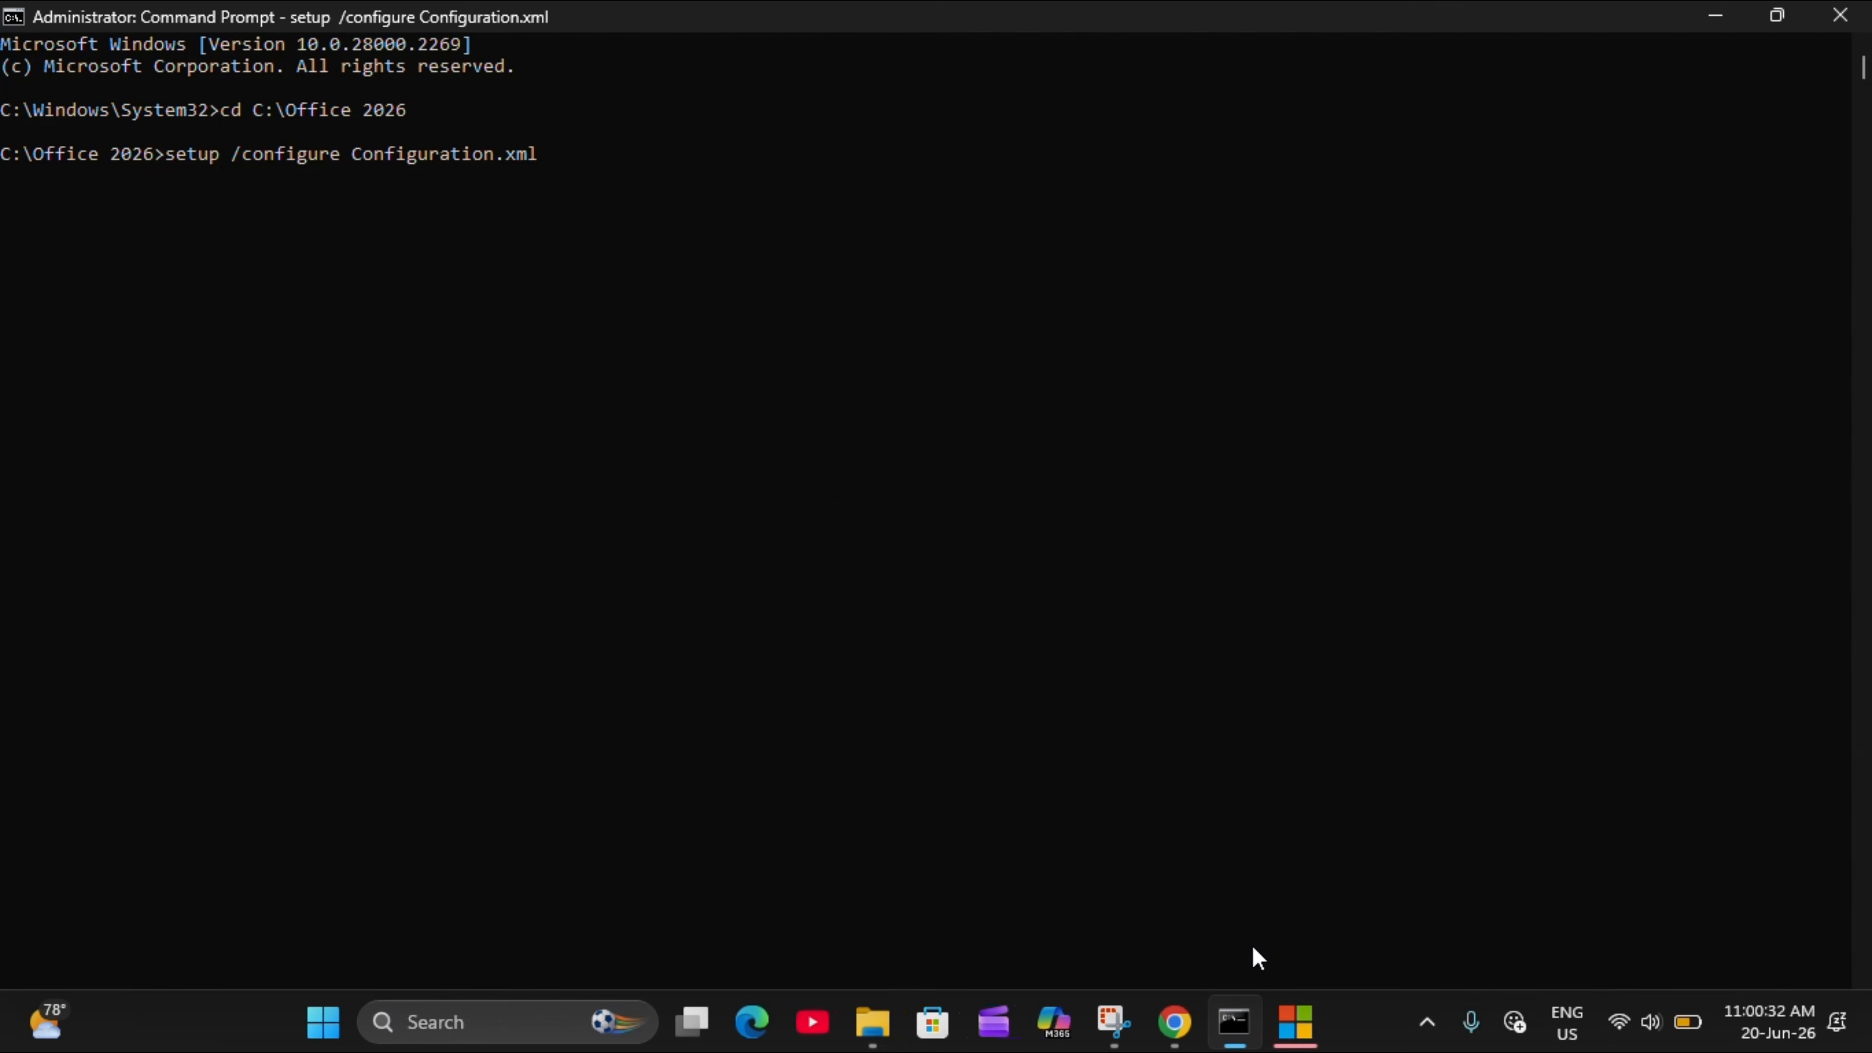
pyautogui.click(1295, 1029)
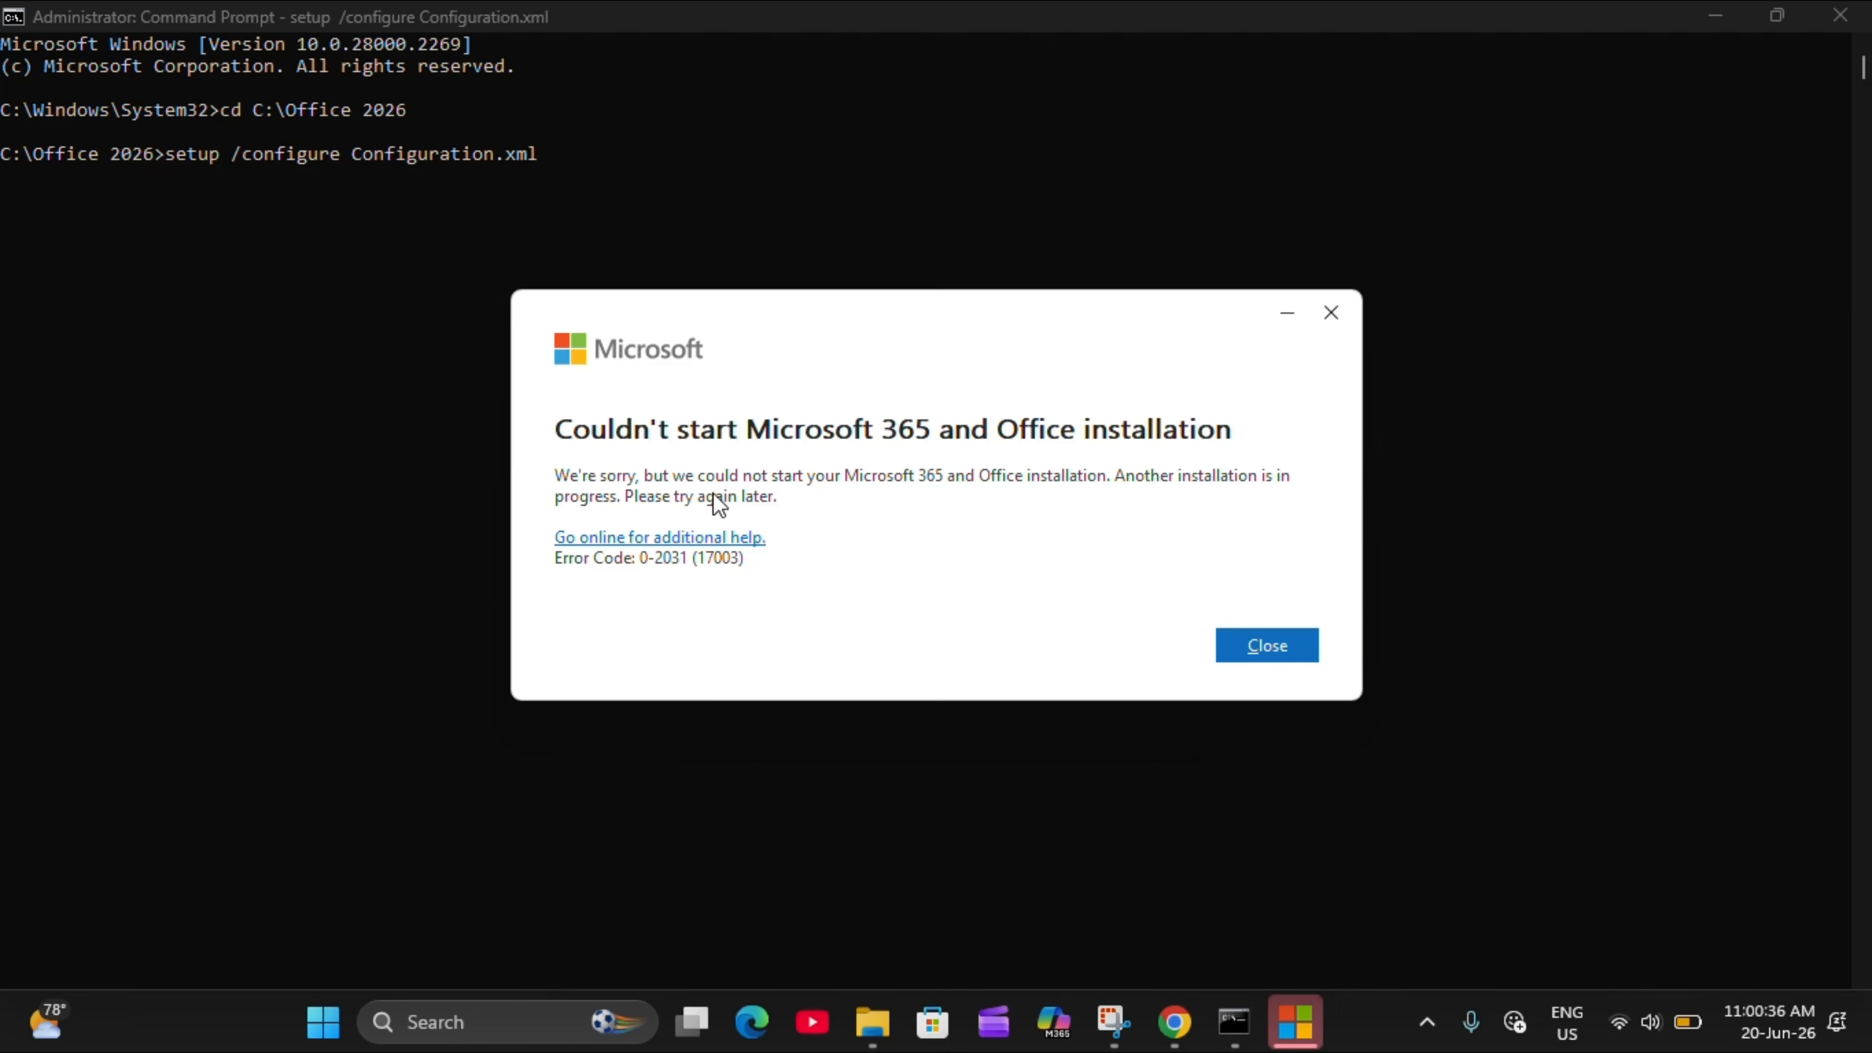
pyautogui.click(1251, 653)
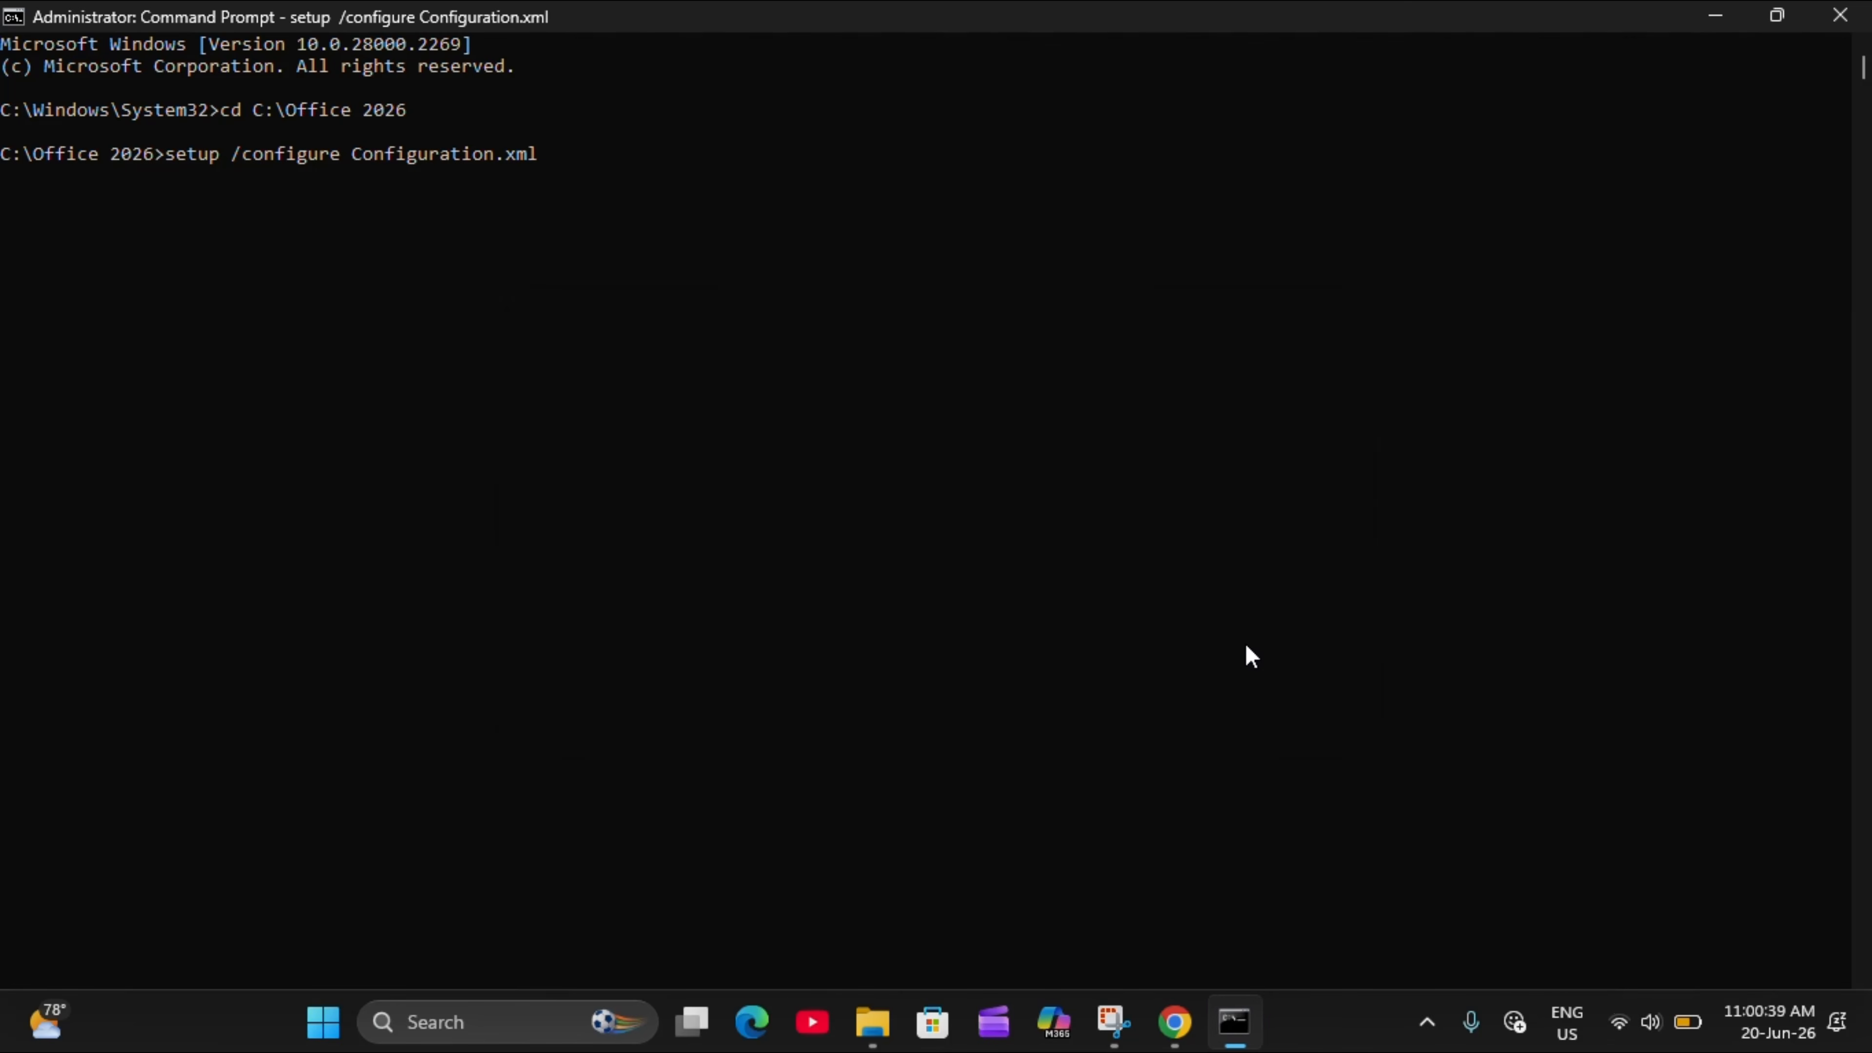
# Check the progress of the background Microsoft 365 and Office installation among the hidden system tray items
pyautogui.click(1437, 1026)
pyautogui.moveTo(1430, 955)
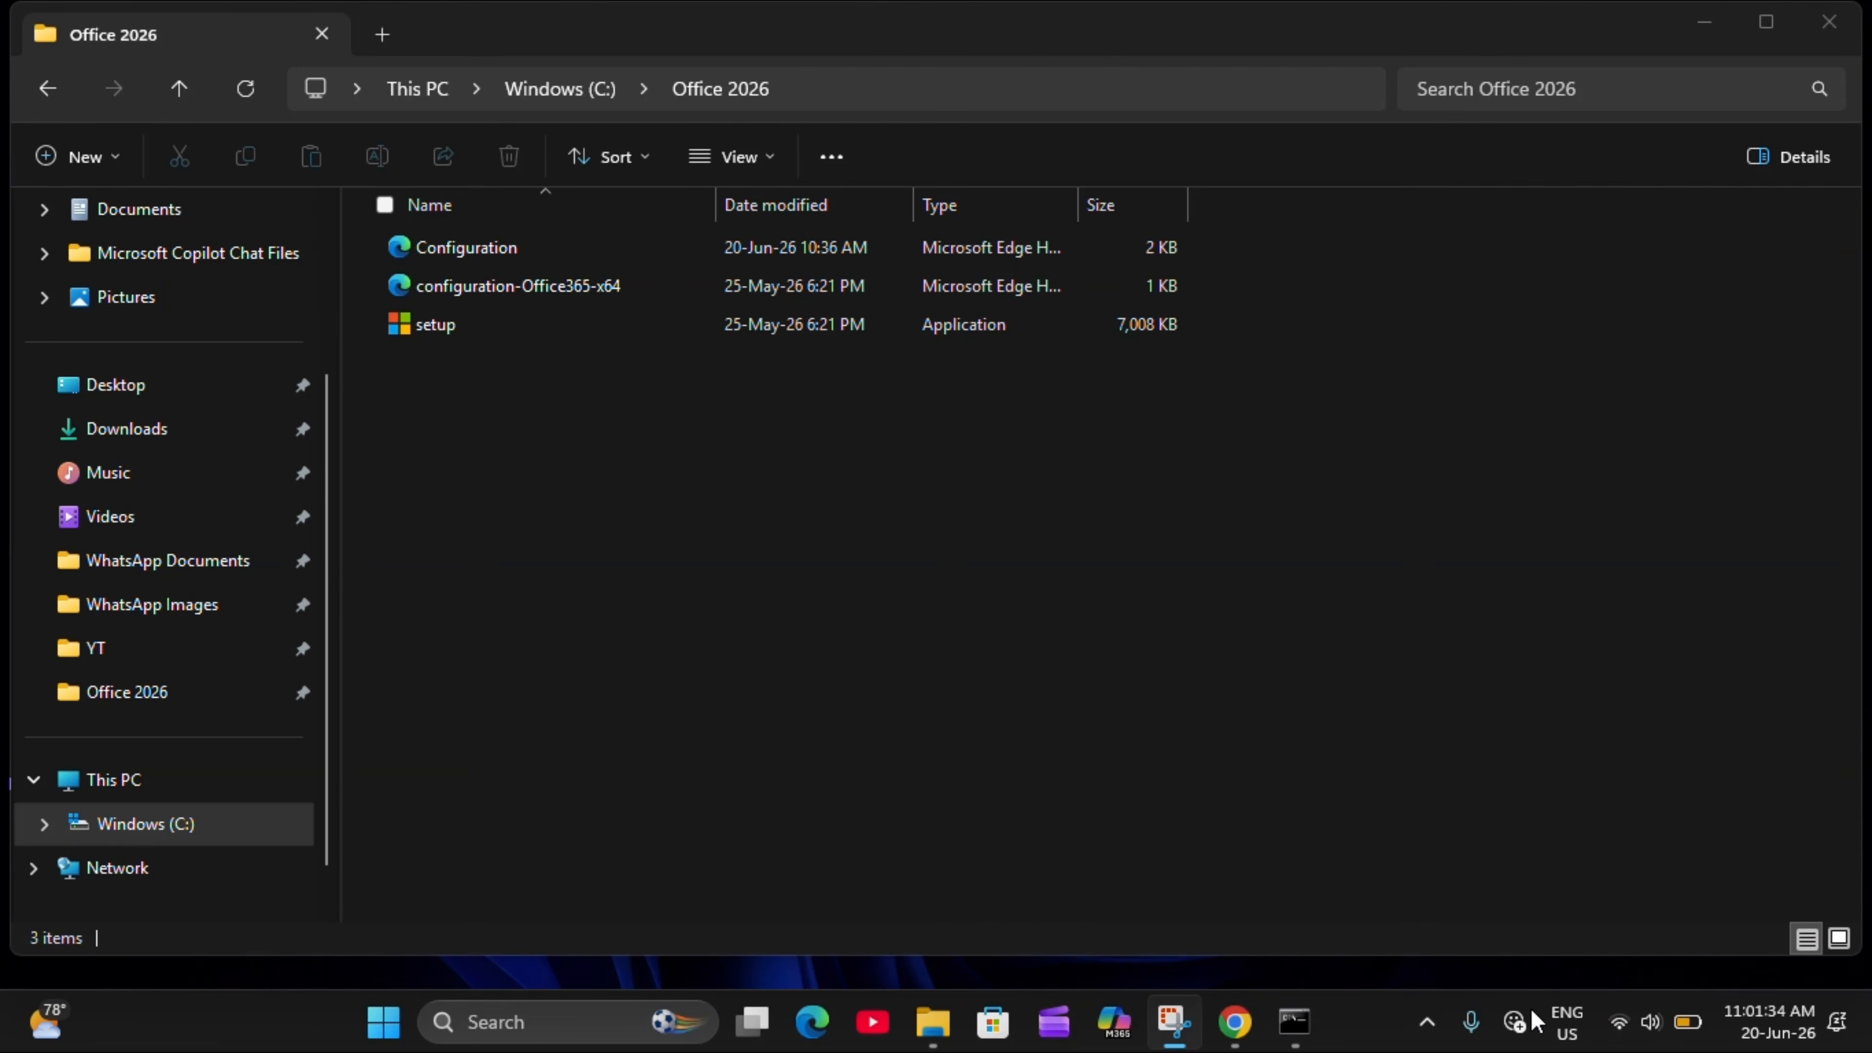
pyautogui.click(1427, 1022)
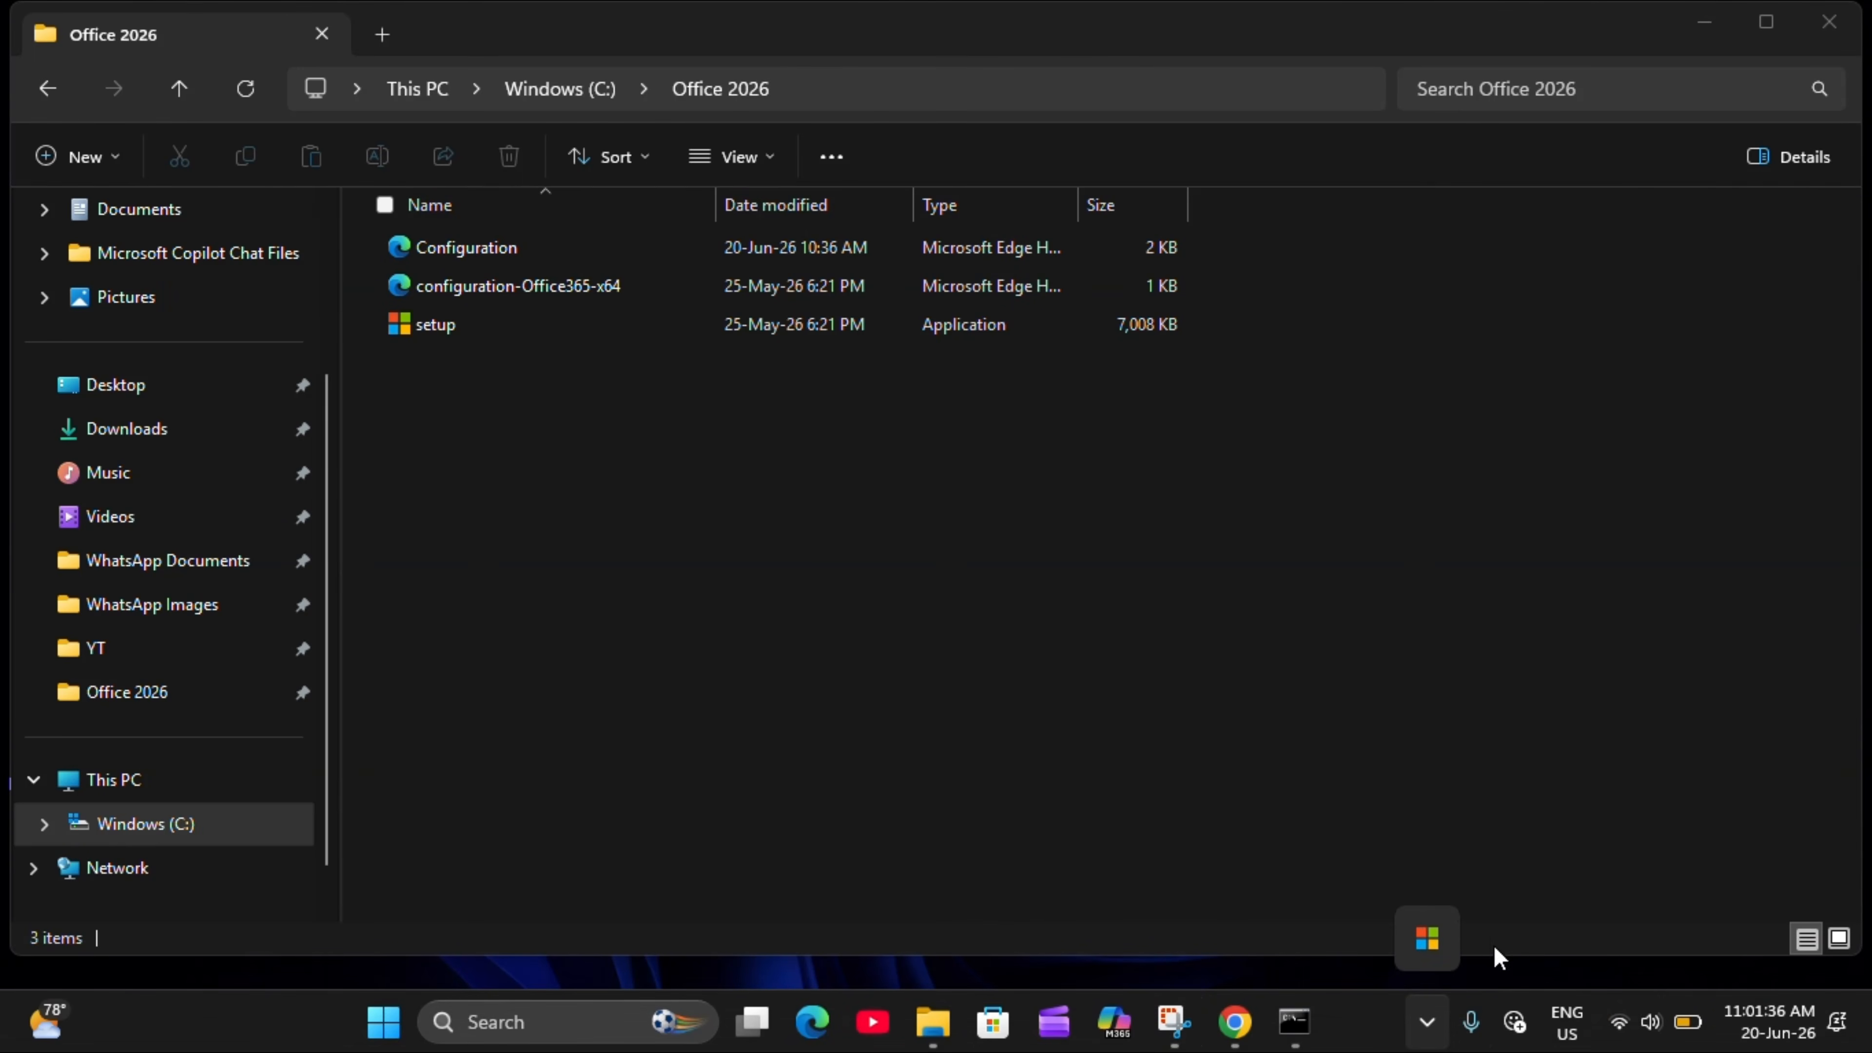
pyautogui.moveTo(1432, 944)
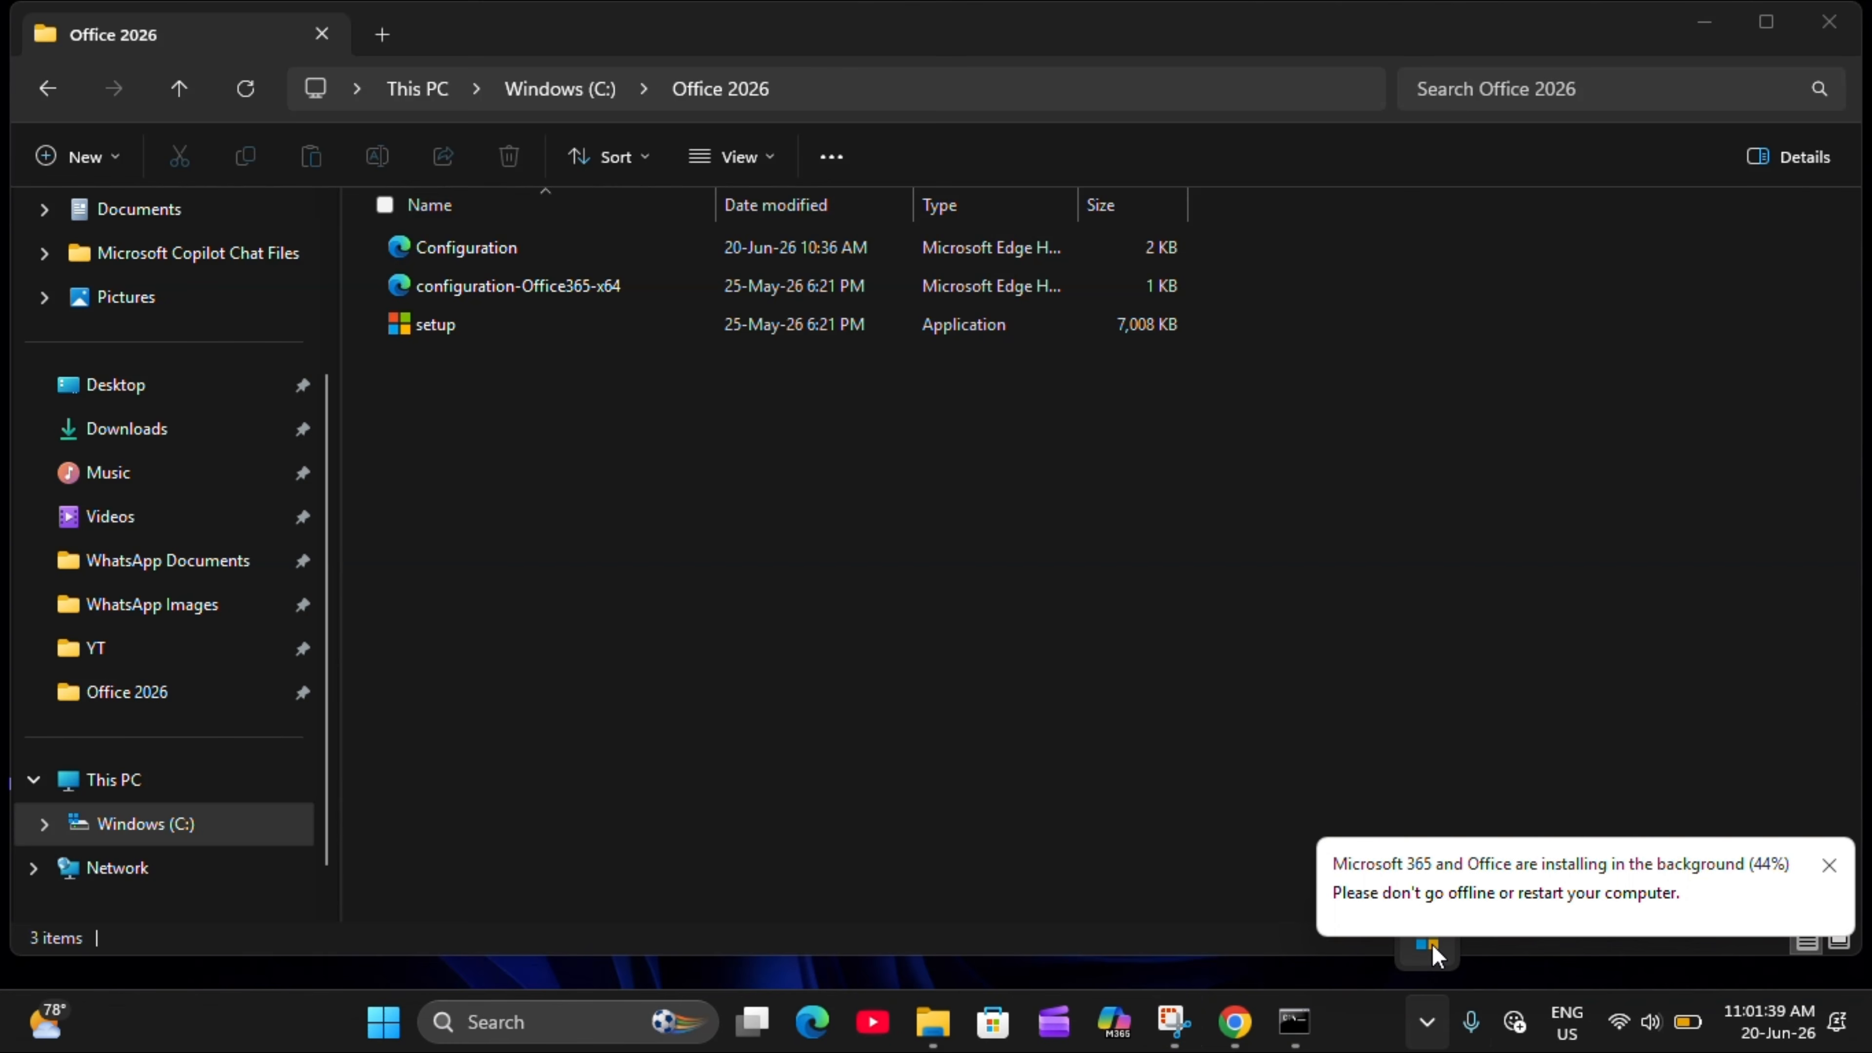